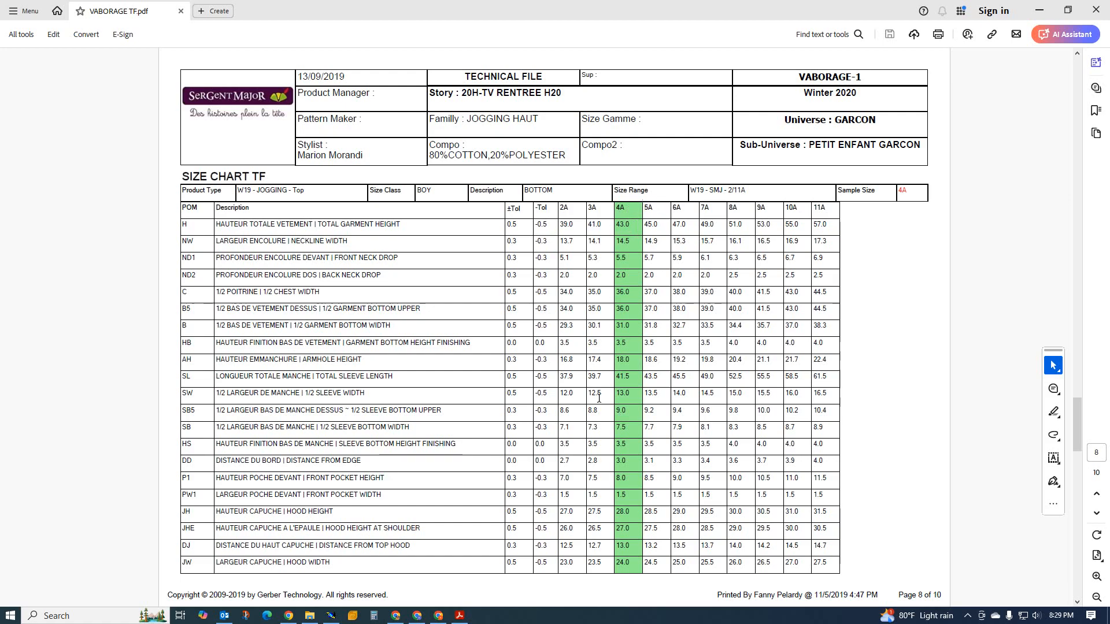
- Switch to Modaris and start creating a new model
{"action": "left_click", "coordinate": [332, 616]}
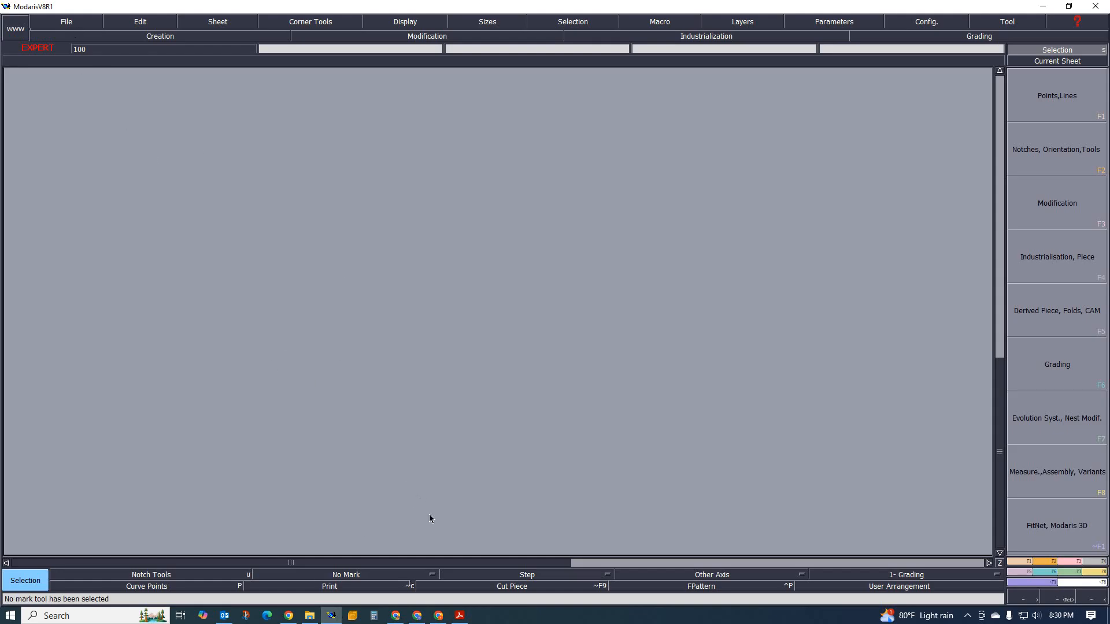
{"action": "left_click", "coordinate": [64, 23]}
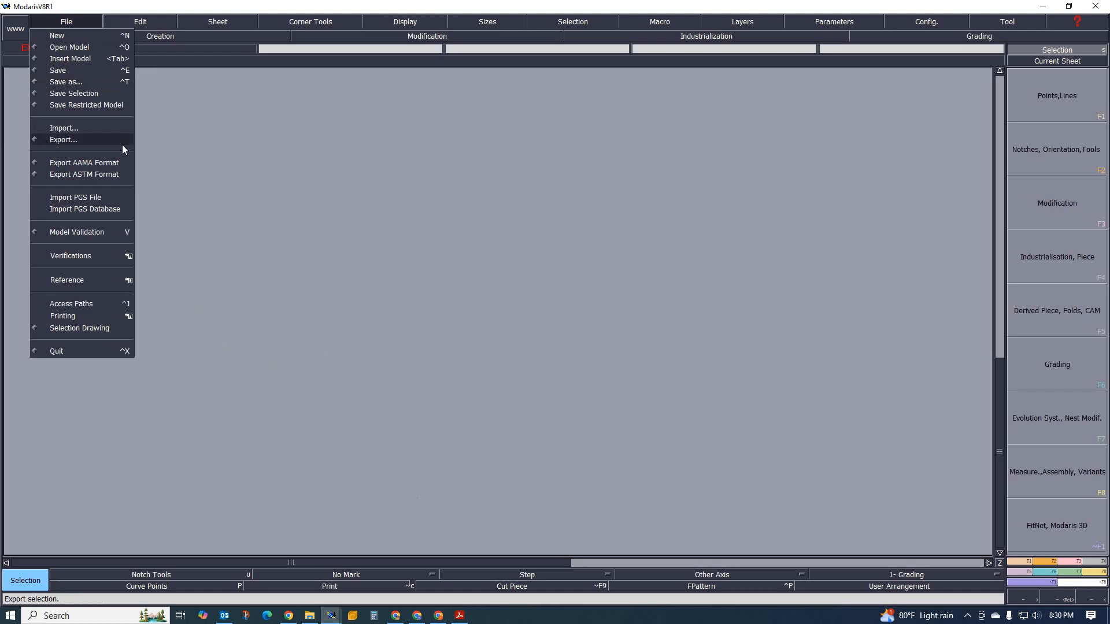
{"action": "left_click", "coordinate": [64, 36]}
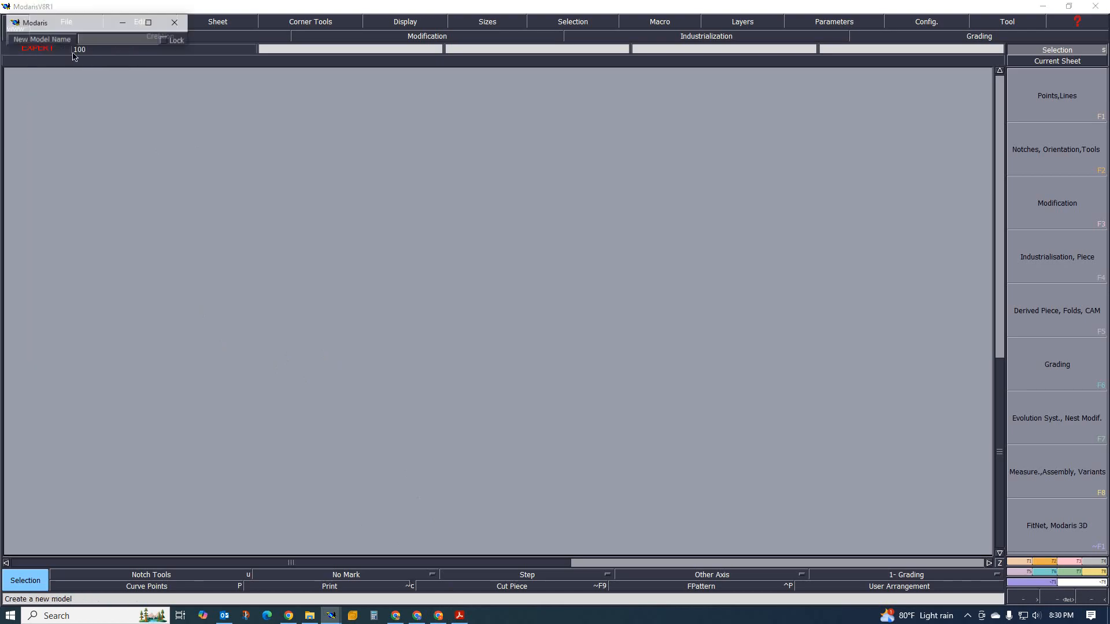
- Look through the VABORAGE TF technical file for the story code to use as the model name
{"action": "left_click", "coordinate": [460, 616]}
{"action": "scroll", "coordinate": [602, 404], "scroll_direction": "up", "scroll_amount": 3}
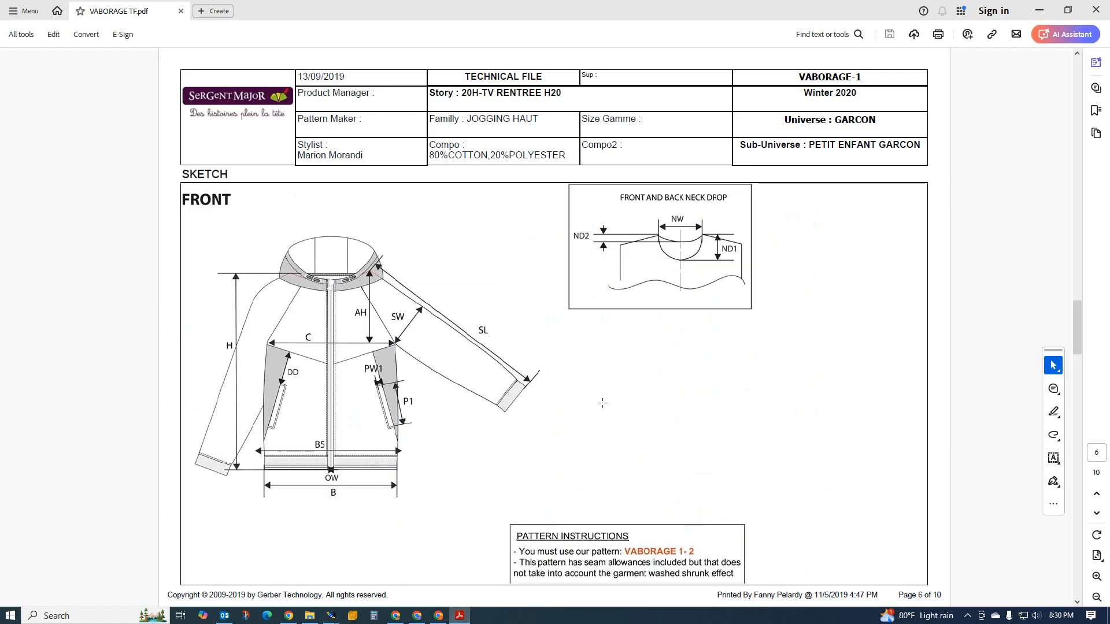
{"action": "scroll", "coordinate": [602, 403], "scroll_direction": "down", "scroll_amount": 3}
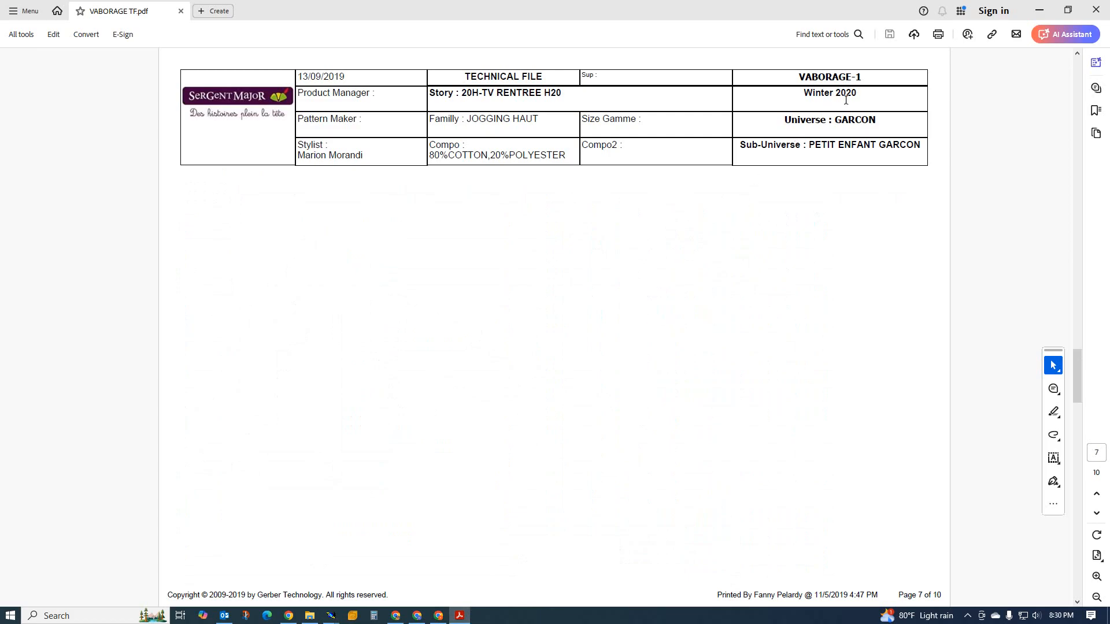
{"action": "scroll", "coordinate": [665, 225], "scroll_direction": "up", "scroll_amount": 3}
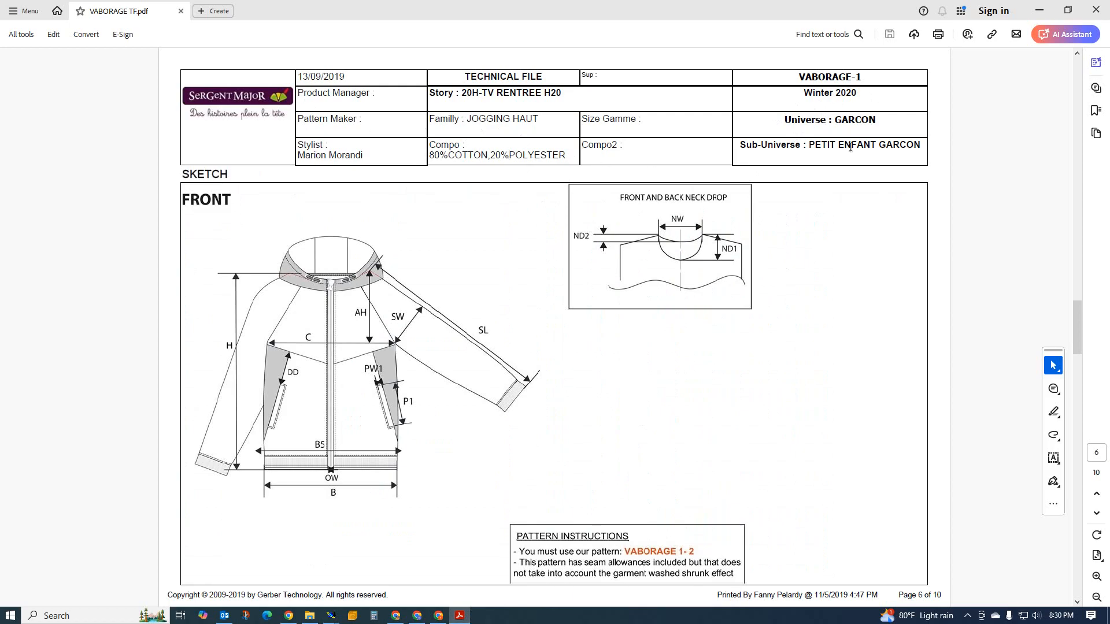
{"action": "scroll", "coordinate": [653, 158], "scroll_direction": "up", "scroll_amount": 3}
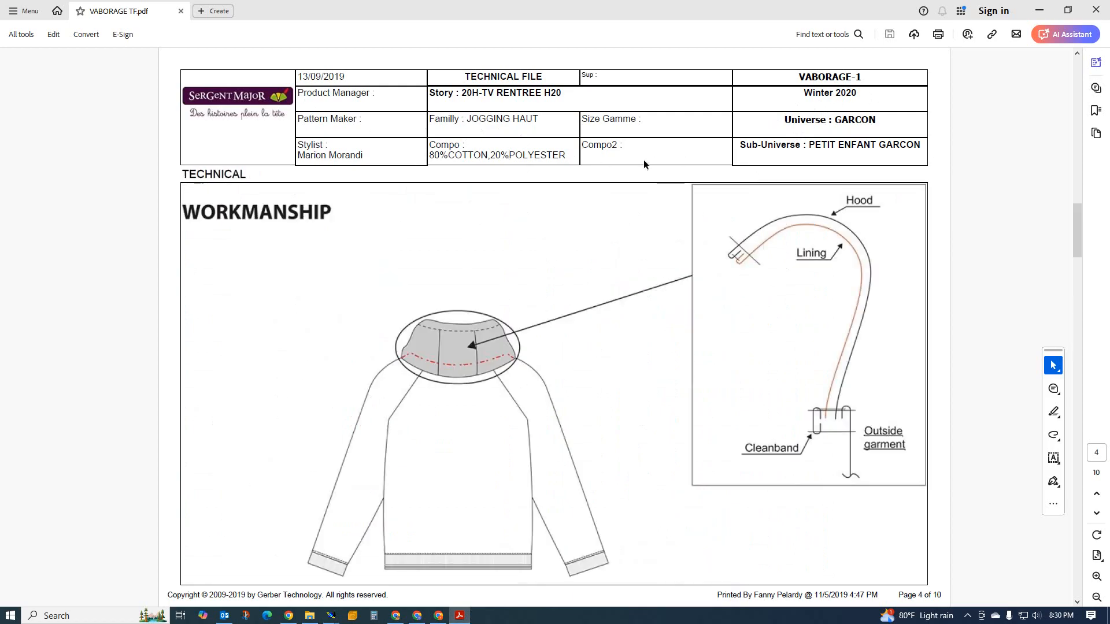
{"action": "scroll", "coordinate": [578, 157], "scroll_direction": "up", "scroll_amount": 2}
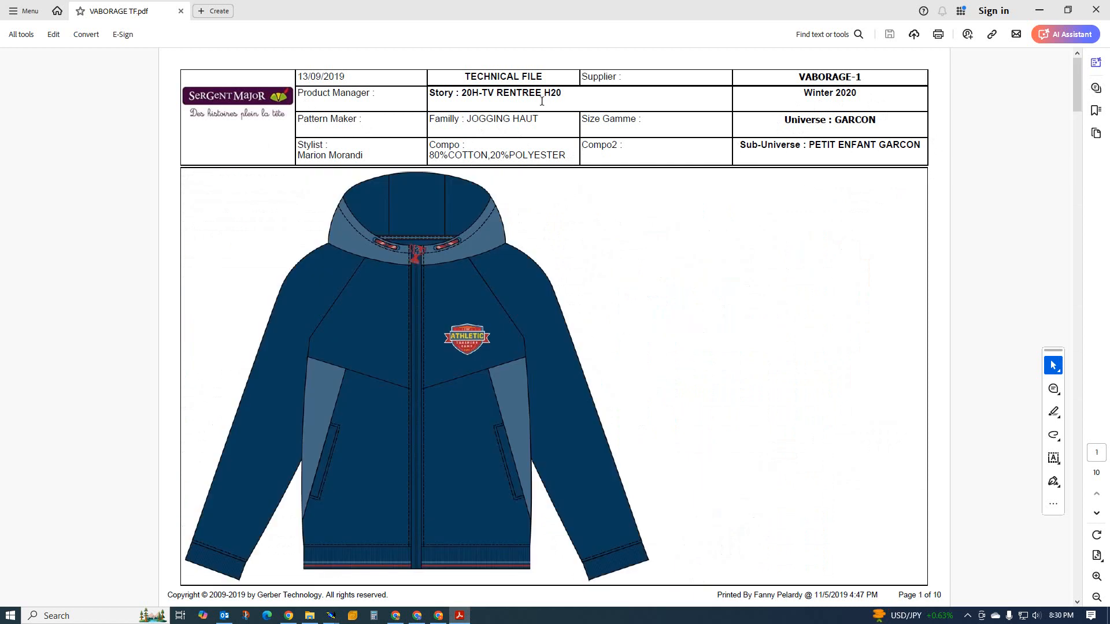
{"action": "left_click_drag", "start_coordinate": [562, 92], "coordinate": [544, 93]}
{"action": "scroll", "coordinate": [415, 321], "scroll_direction": "down", "scroll_amount": 2}
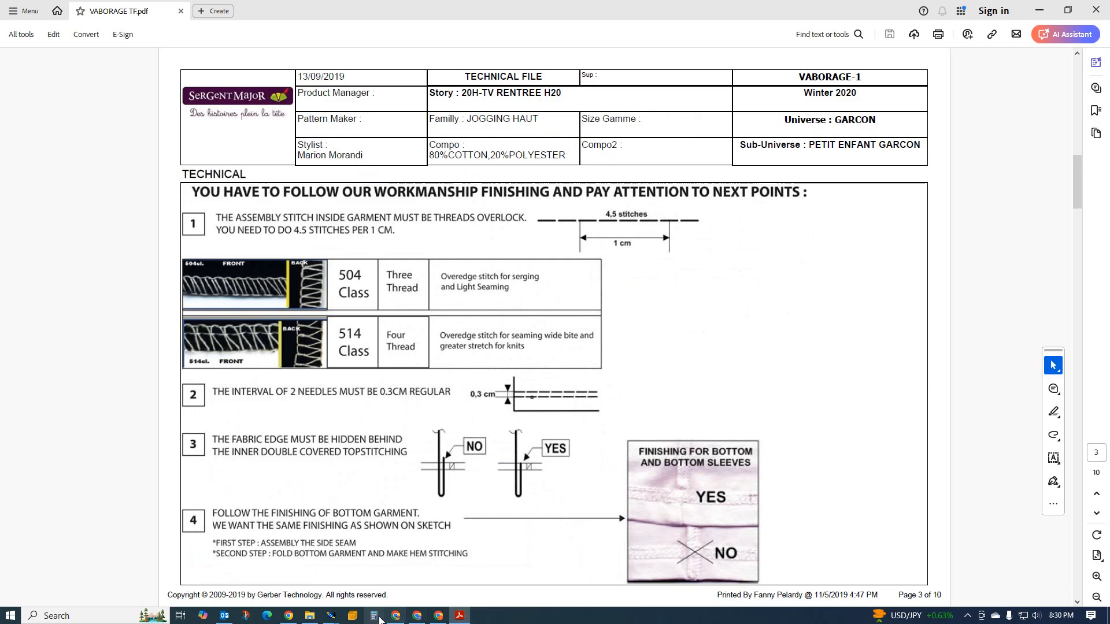
- Return to Modaris and name the new model H20
{"action": "mouse_move", "coordinate": [333, 616]}
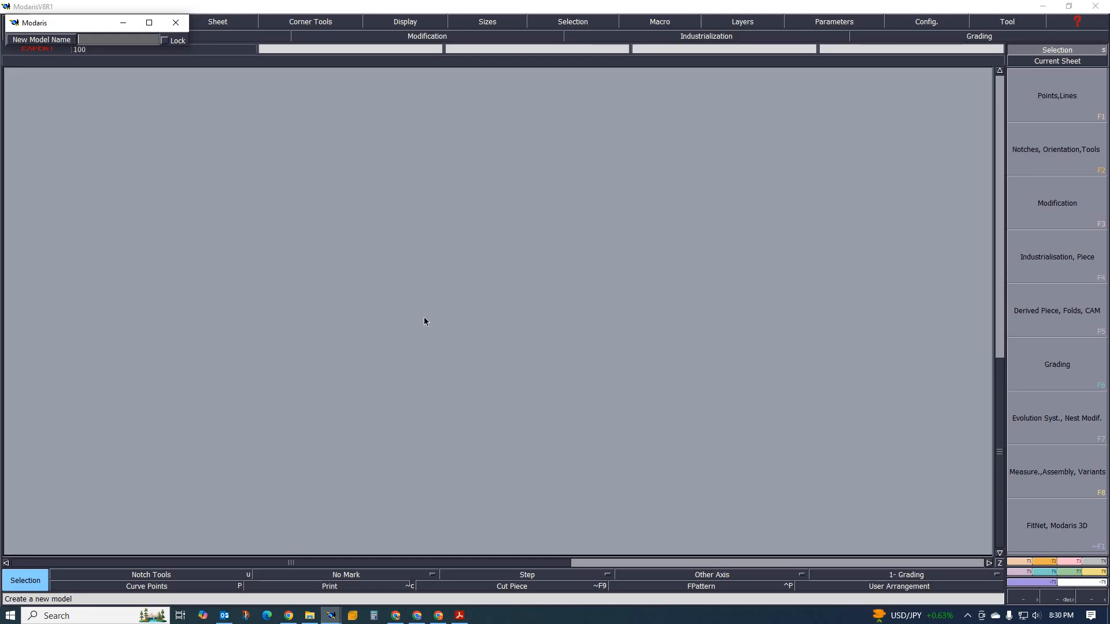
{"action": "left_click", "coordinate": [271, 558]}
{"action": "type", "text": "H20"}
{"action": "key", "text": "Return"}
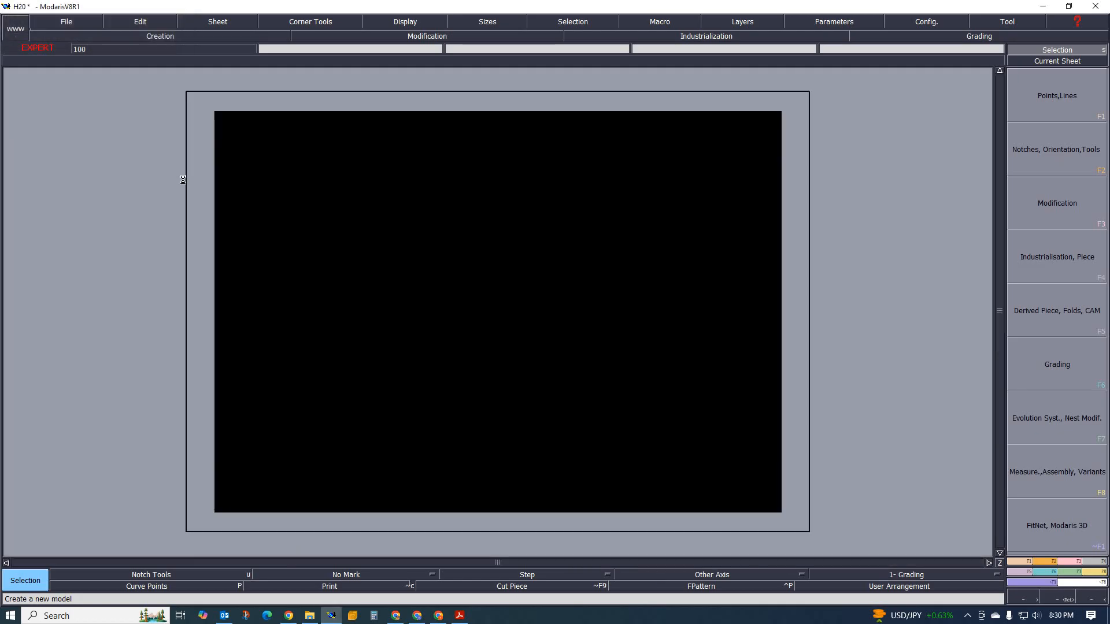
- Show the title block and the size list on the H20 model sheet
{"action": "left_click", "coordinate": [391, 22]}
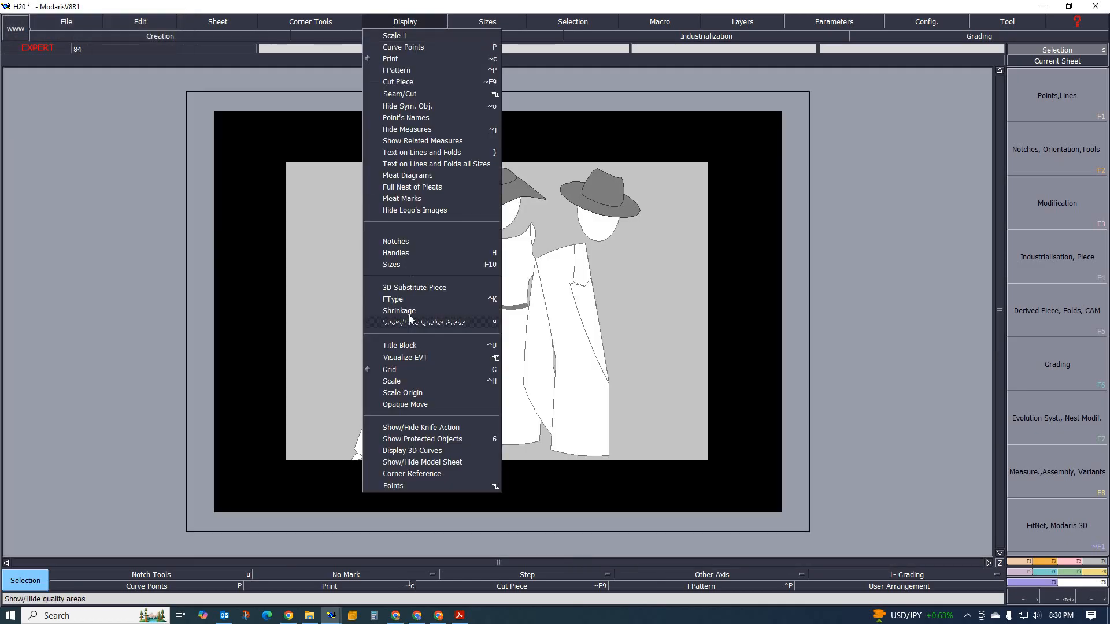
{"action": "left_click", "coordinate": [410, 345]}
{"action": "left_click", "coordinate": [486, 21]}
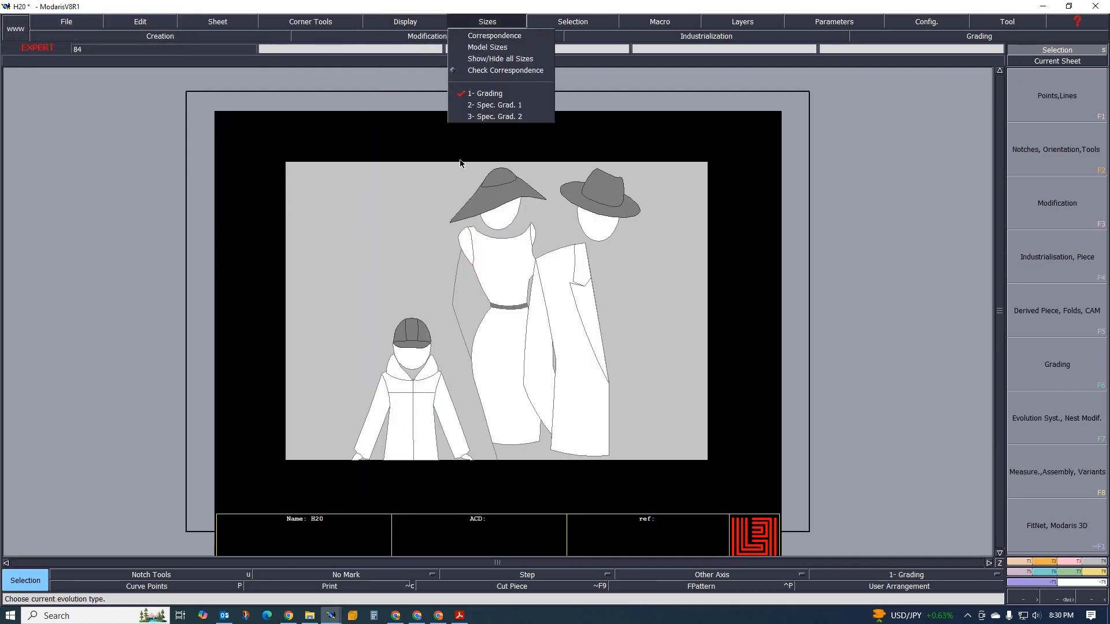
{"action": "left_click", "coordinate": [401, 19]}
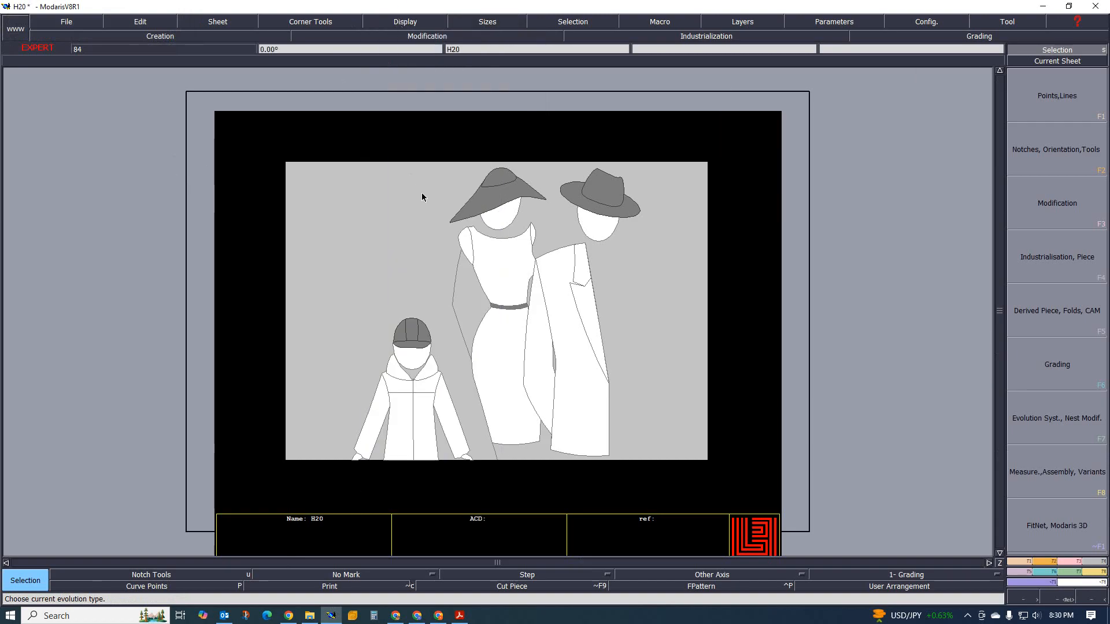
{"action": "left_click", "coordinate": [403, 22]}
{"action": "left_click", "coordinate": [404, 263]}
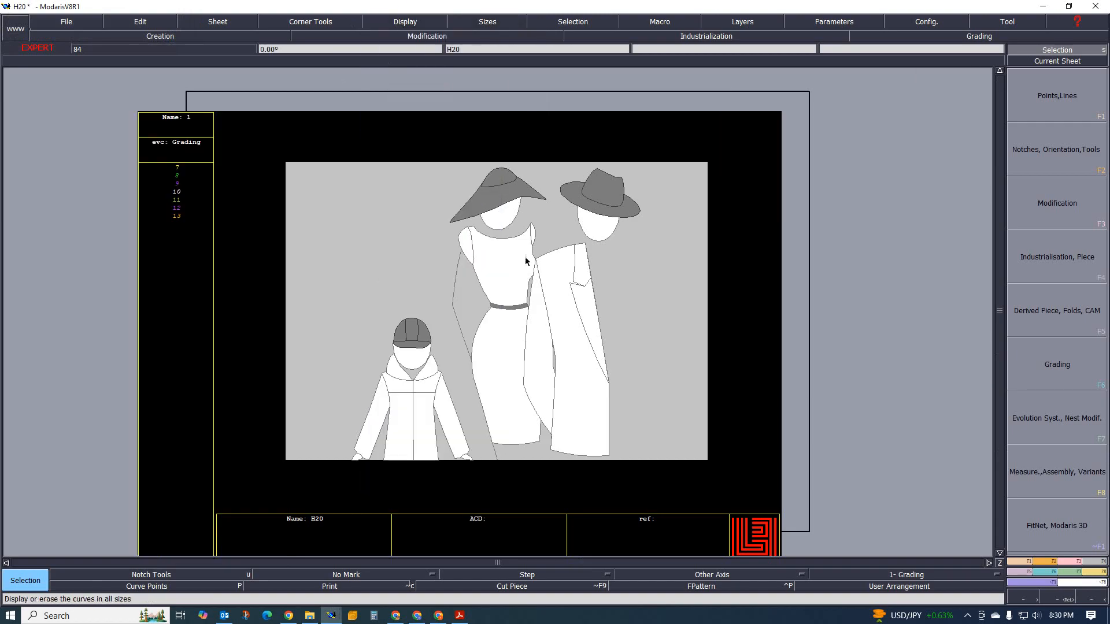
- Start an EVT import for the model's size range and open the existing 12 TO 36 size file in Notepad
{"action": "left_click", "coordinate": [1088, 434]}
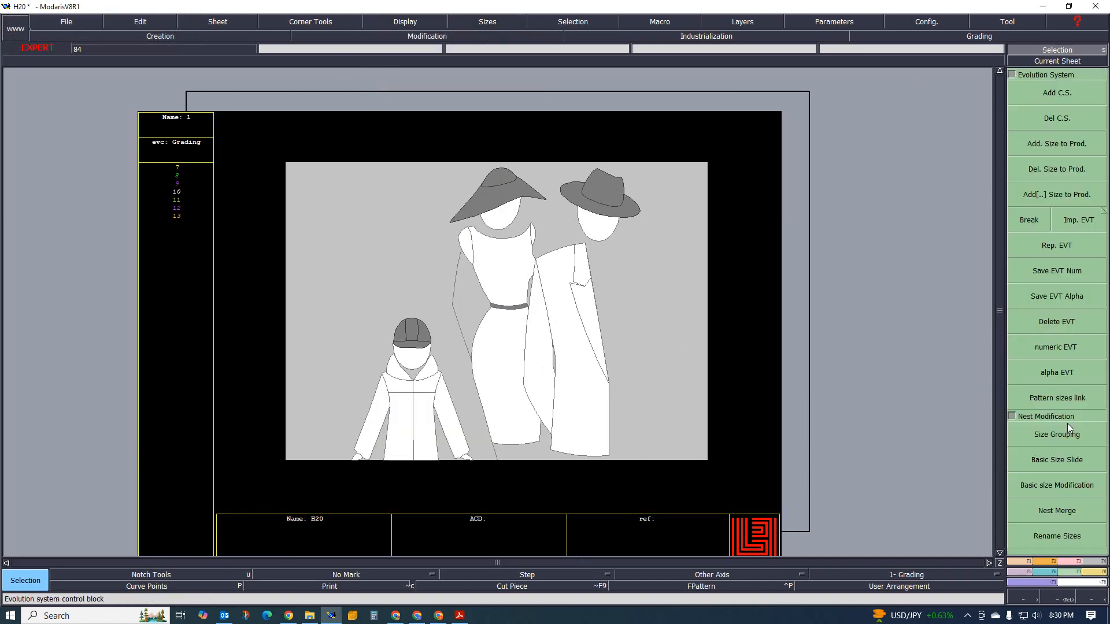
{"action": "left_click", "coordinate": [1076, 223]}
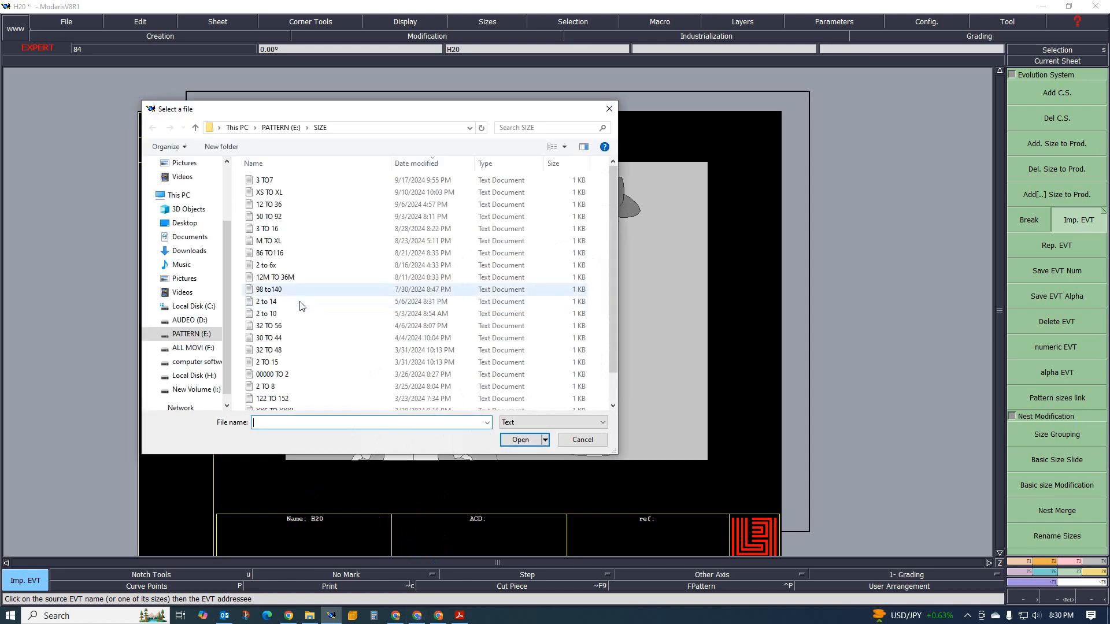
{"action": "left_click", "coordinate": [276, 207]}
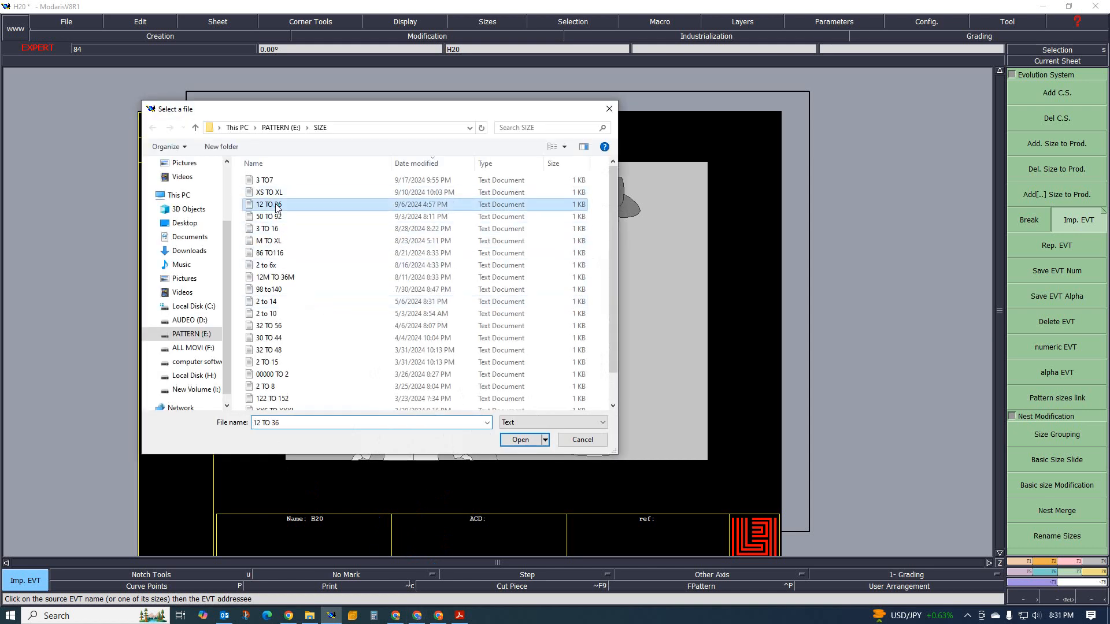
{"action": "double_click", "coordinate": [276, 205]}
{"action": "right_click", "coordinate": [276, 206]}
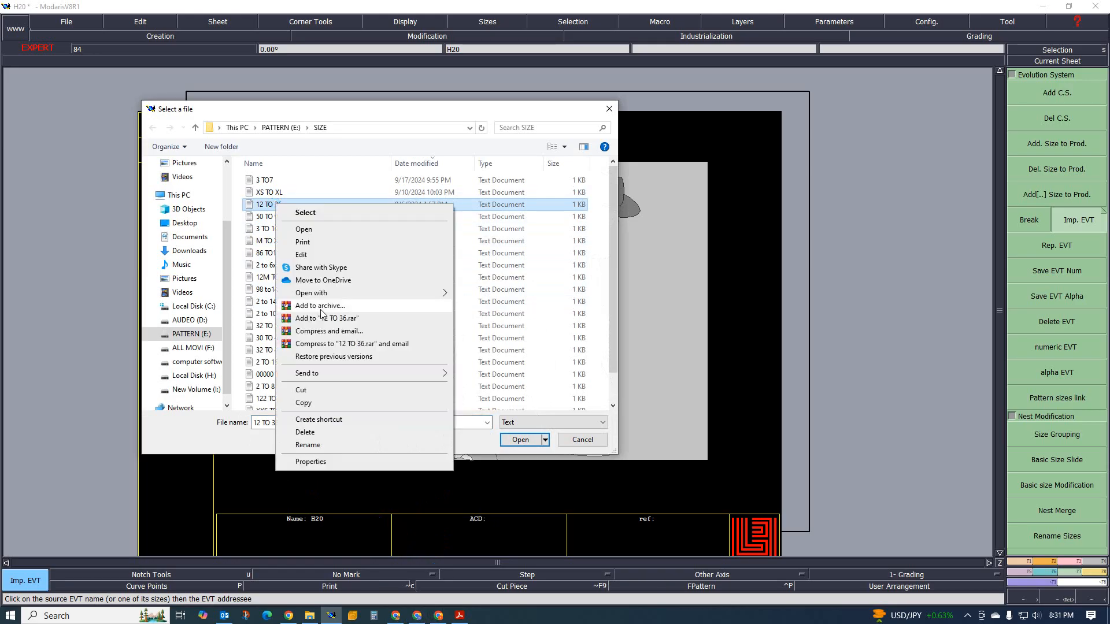
{"action": "left_click", "coordinate": [304, 231]}
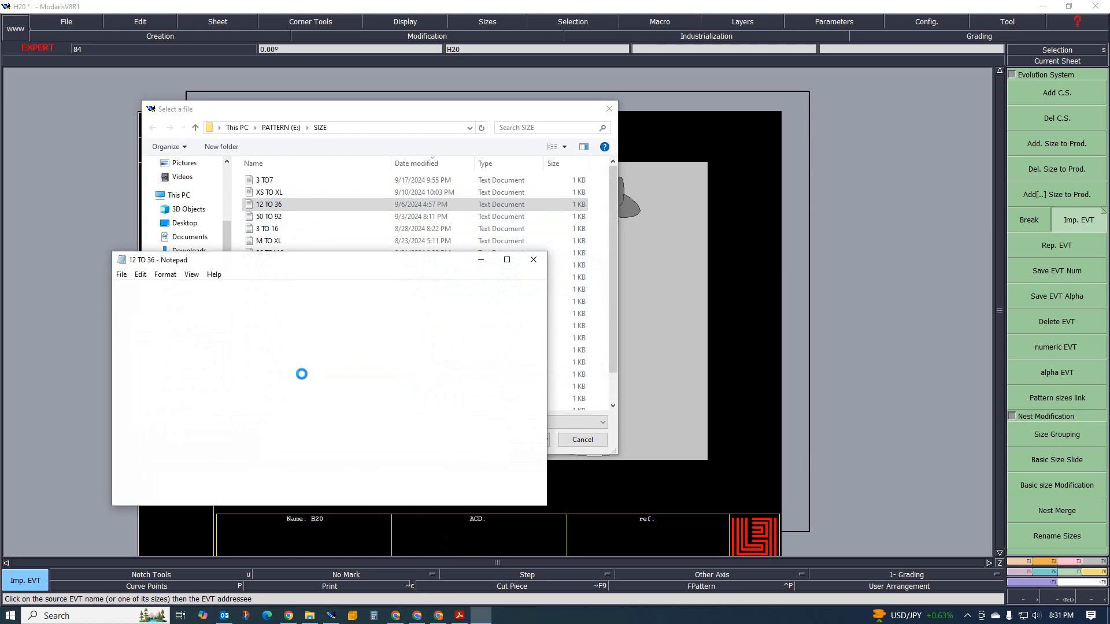
- Replace the sizes under alpha with 2 to 11, one per line, and mark 4 as the base size with an asterisk
{"action": "left_click_drag", "start_coordinate": [128, 331], "coordinate": [116, 296]}
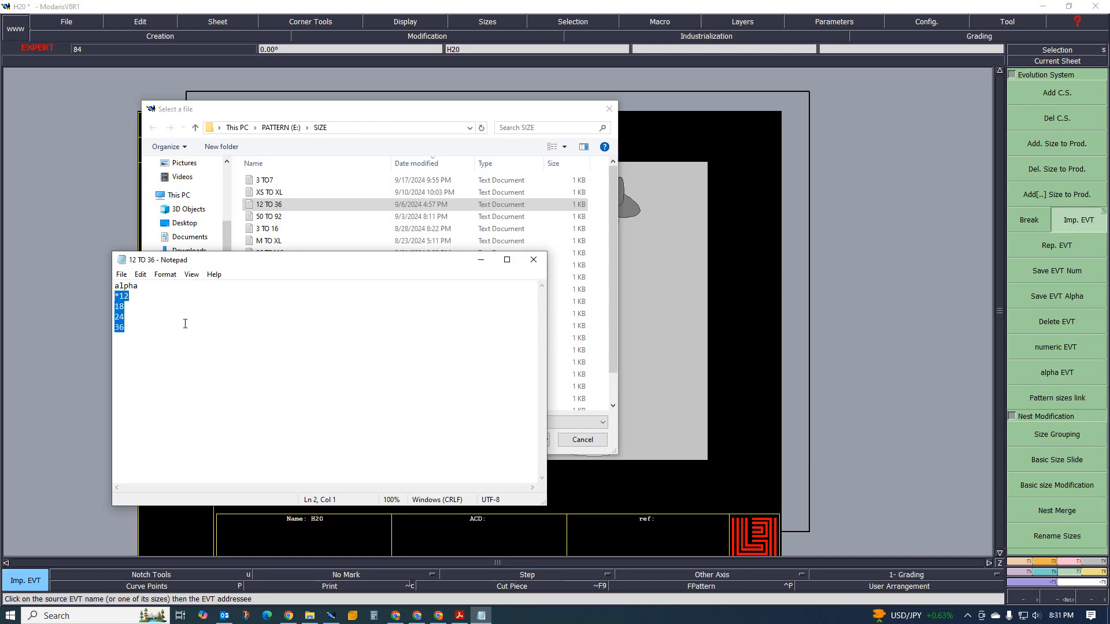
{"action": "type", "text": "2"}
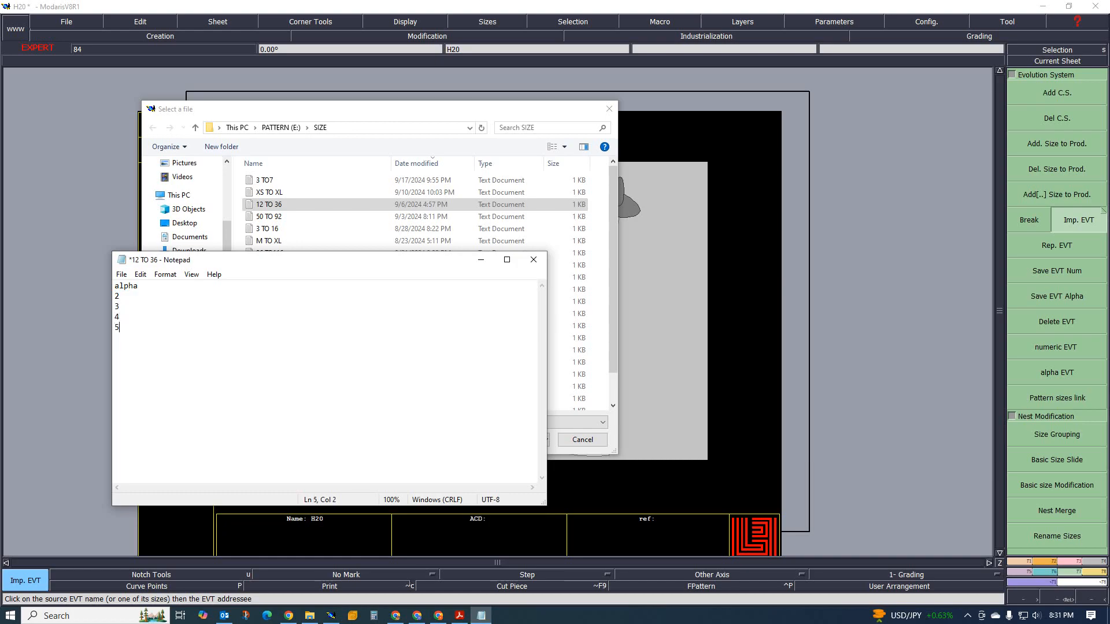
{"action": "key", "text": "Return"}
{"action": "key", "text": "Return"}
{"action": "left_click", "coordinate": [116, 317]}
- Save the edited size list as a new text file named 2 TO 11 in the SIZE folder and close Notepad
{"action": "left_click", "coordinate": [121, 275]}
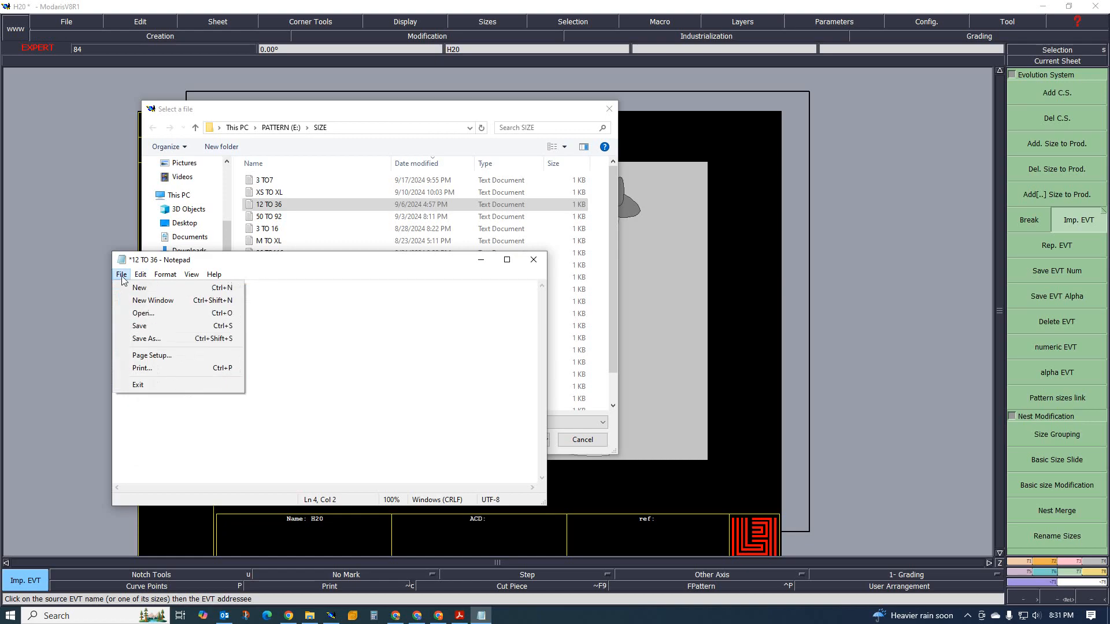
{"action": "left_click", "coordinate": [147, 339]}
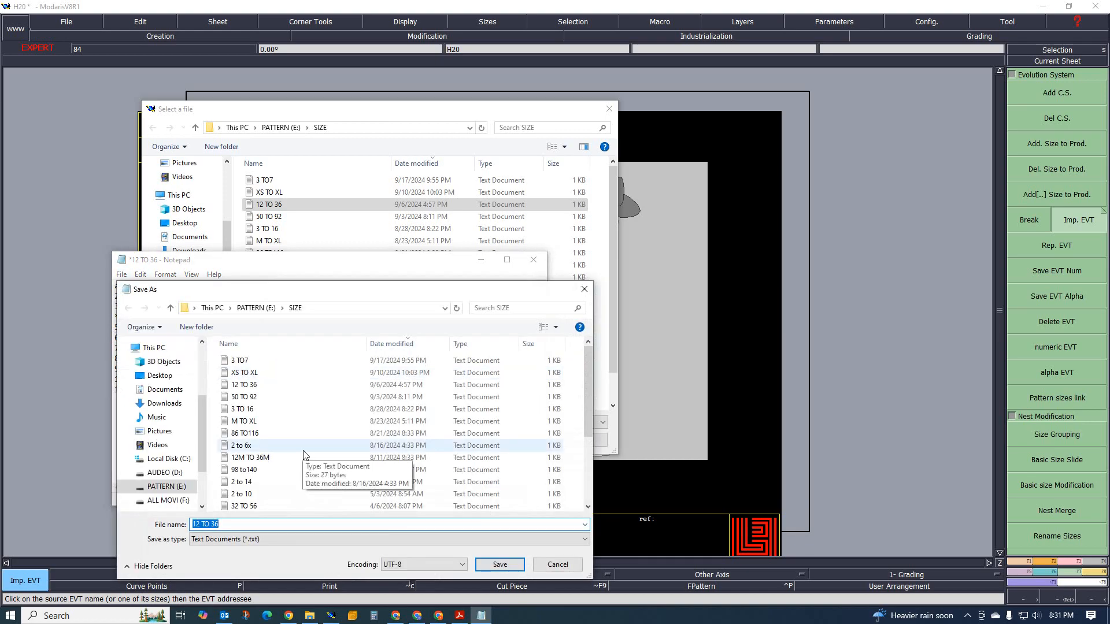
{"action": "type", "text": "2 T"}
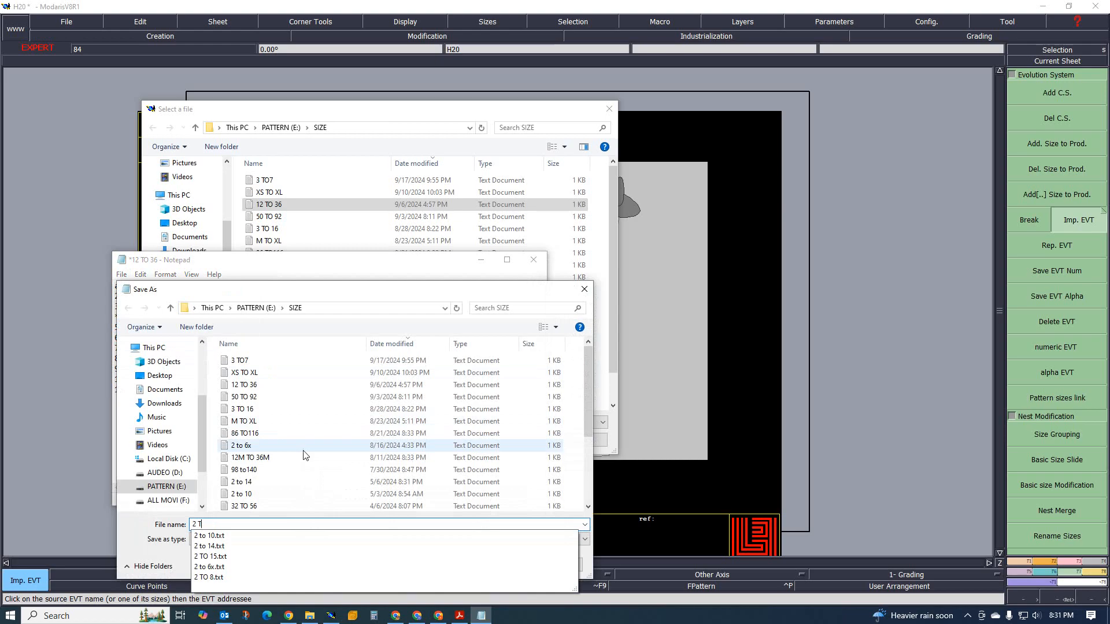
{"action": "type", "text": "O 11"}
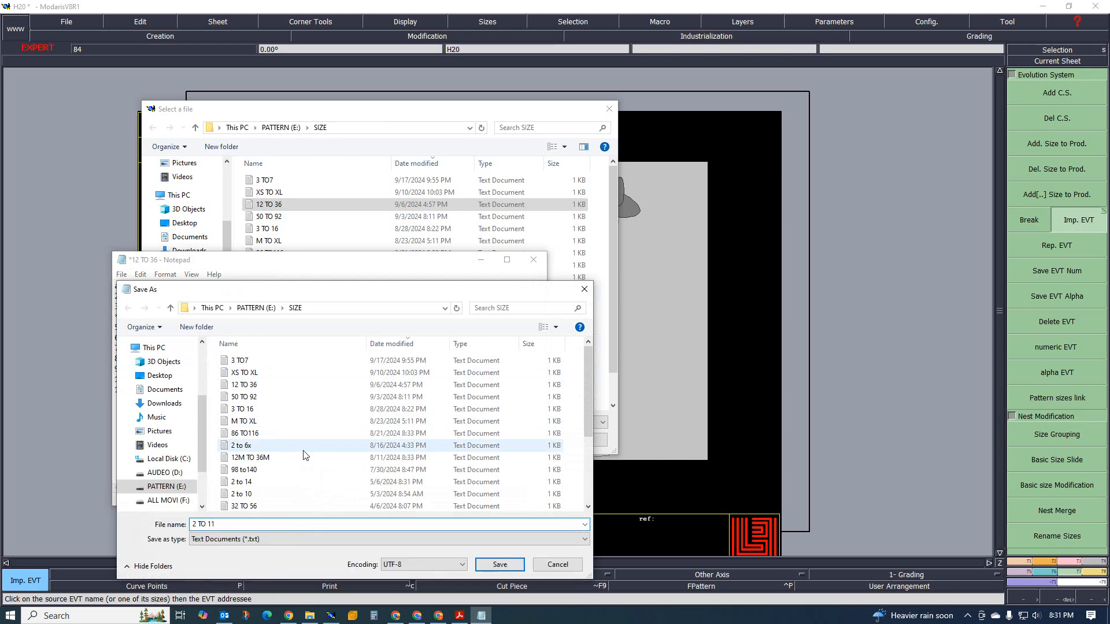
{"action": "left_click", "coordinate": [498, 565]}
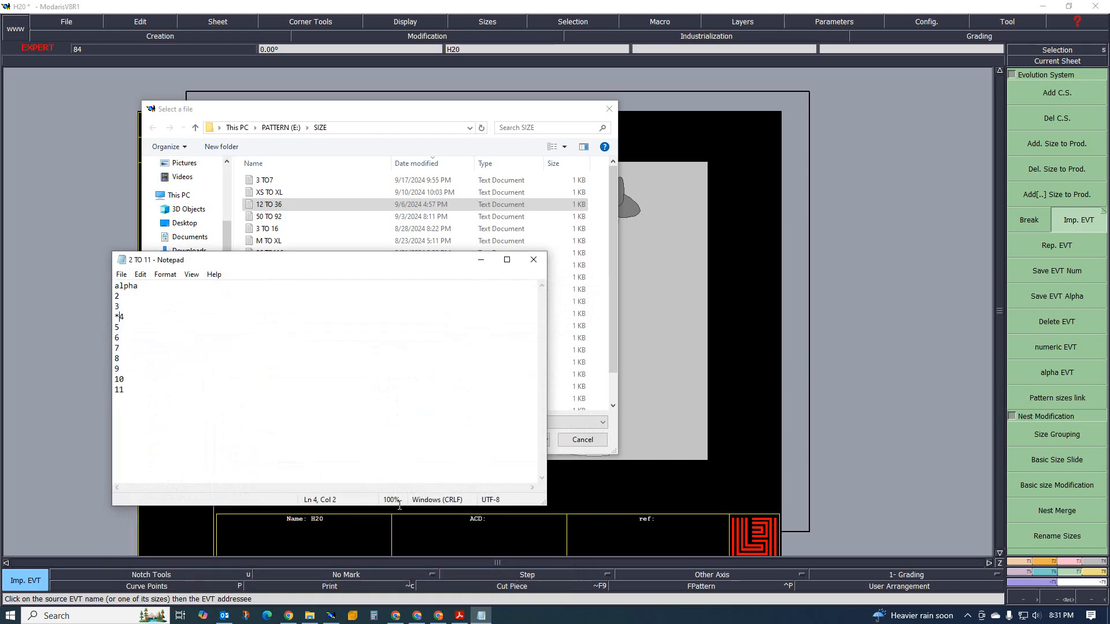
{"action": "left_click", "coordinate": [533, 259]}
- Import the 2 TO 11 size file into the H20 model and create a new blank sheet
{"action": "double_click", "coordinate": [283, 180]}
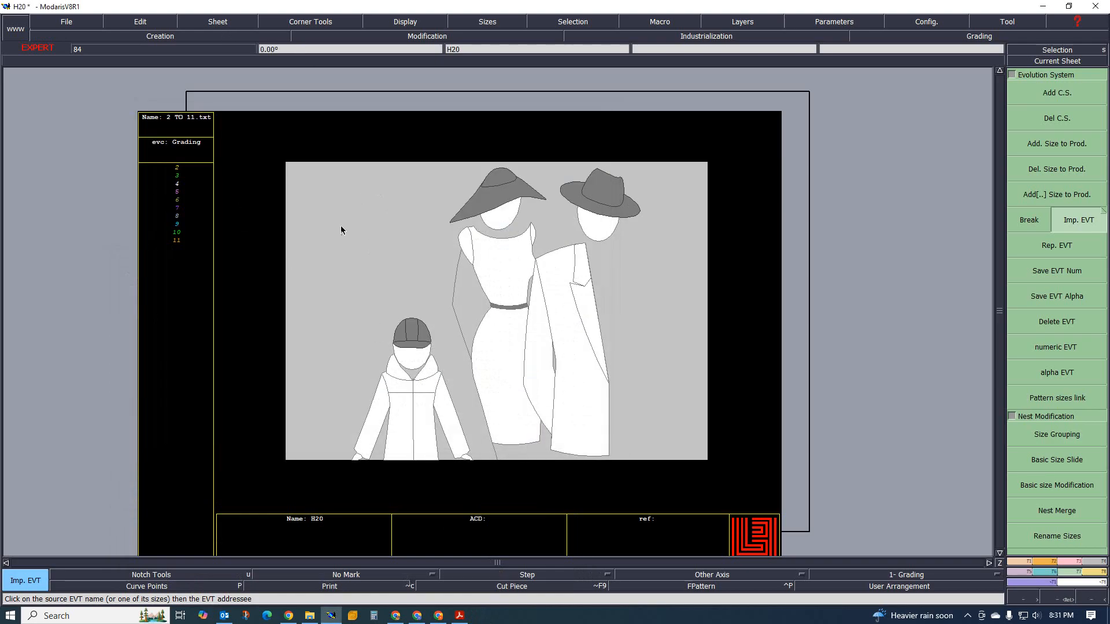
{"action": "left_click", "coordinate": [218, 23]}
{"action": "left_click", "coordinate": [219, 33]}
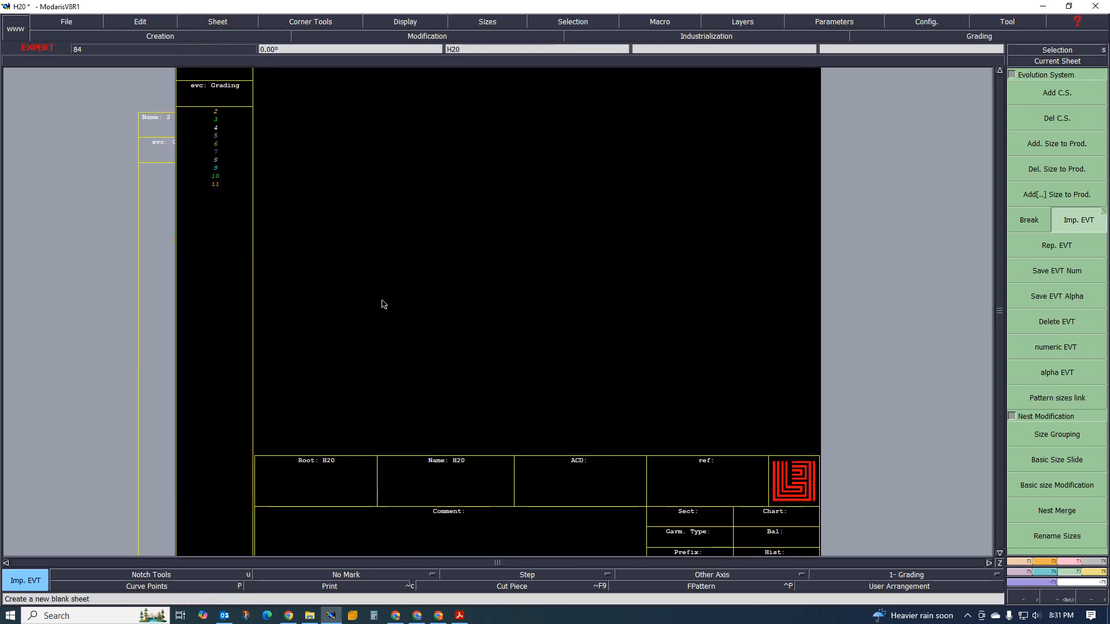
- Review the technical file's size chart, including total garment height, and the workmanship and hood sketches
{"action": "left_click", "coordinate": [459, 616]}
{"action": "scroll", "coordinate": [527, 445], "scroll_direction": "up", "scroll_amount": 2}
{"action": "scroll", "coordinate": [530, 435], "scroll_direction": "down", "scroll_amount": 1}
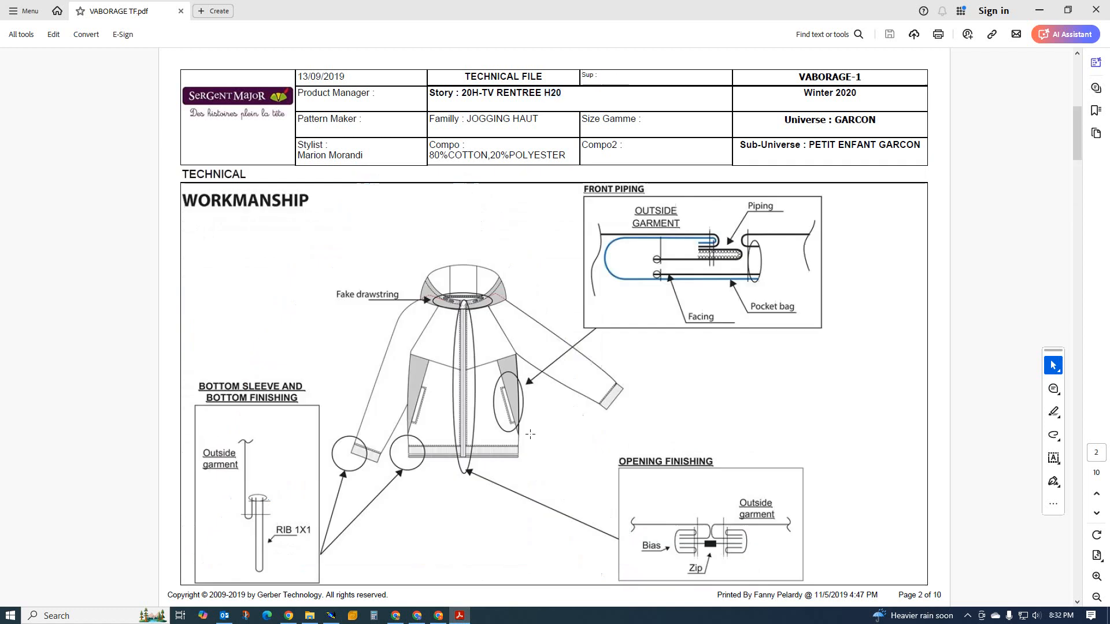
{"action": "scroll", "coordinate": [530, 435], "scroll_direction": "down", "scroll_amount": 6}
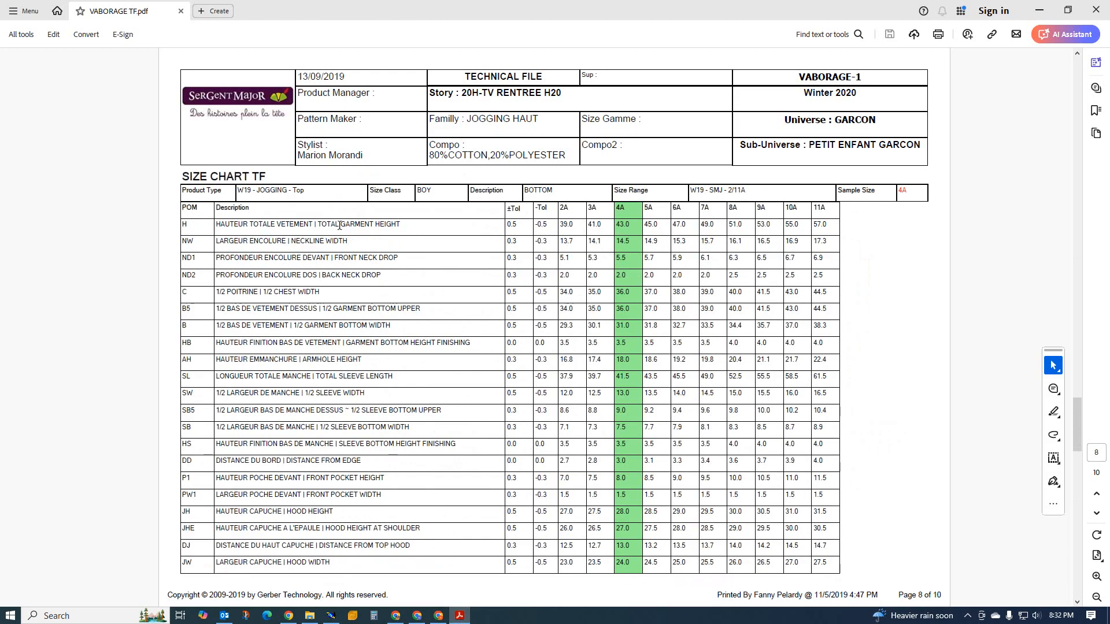
{"action": "left_click_drag", "start_coordinate": [318, 225], "coordinate": [401, 226]}
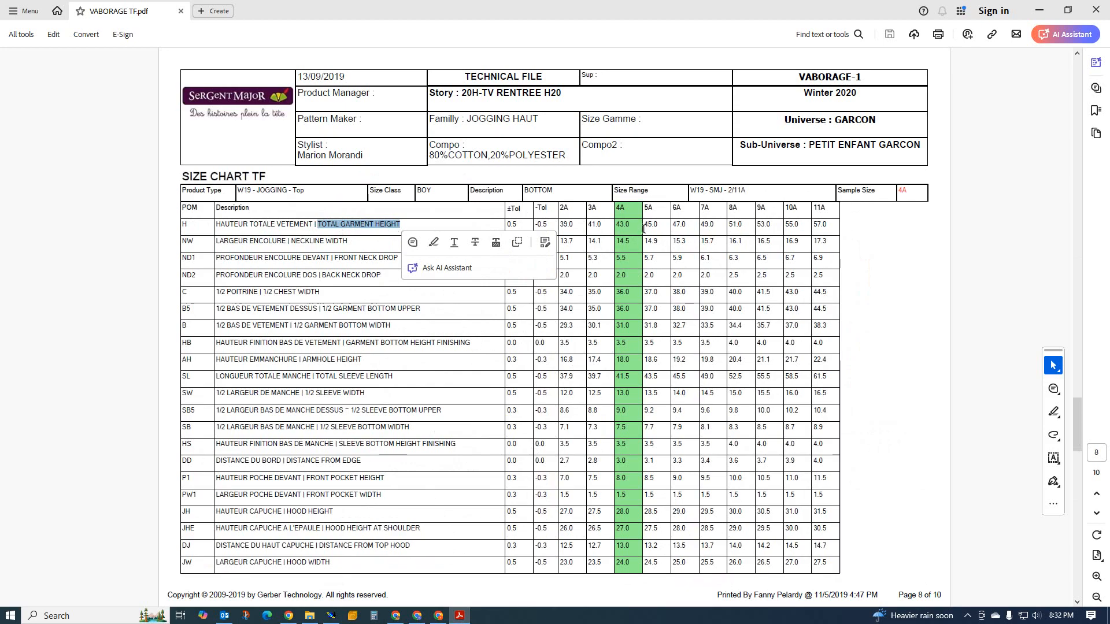
{"action": "left_click", "coordinate": [577, 259]}
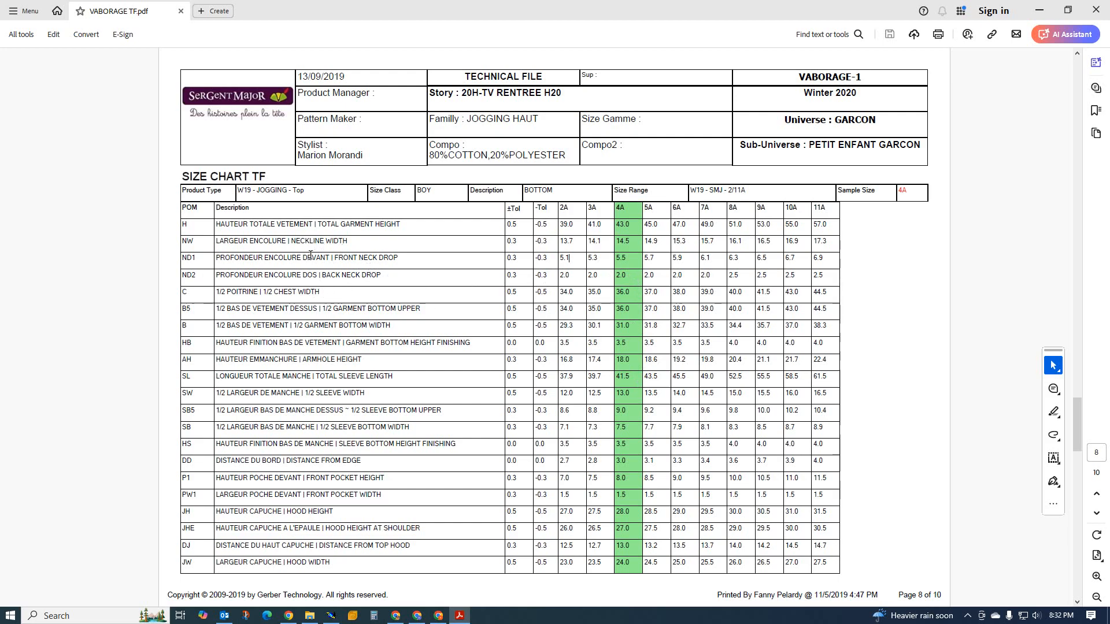
{"action": "scroll", "coordinate": [564, 371], "scroll_direction": "down", "scroll_amount": 2}
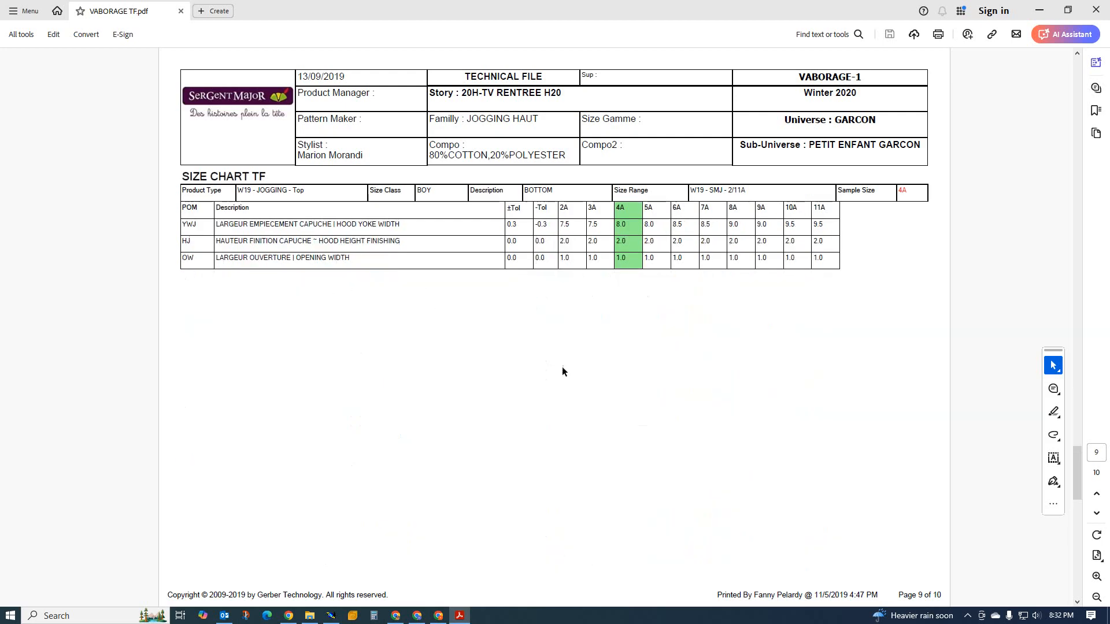
{"action": "scroll", "coordinate": [562, 368], "scroll_direction": "up", "scroll_amount": 4}
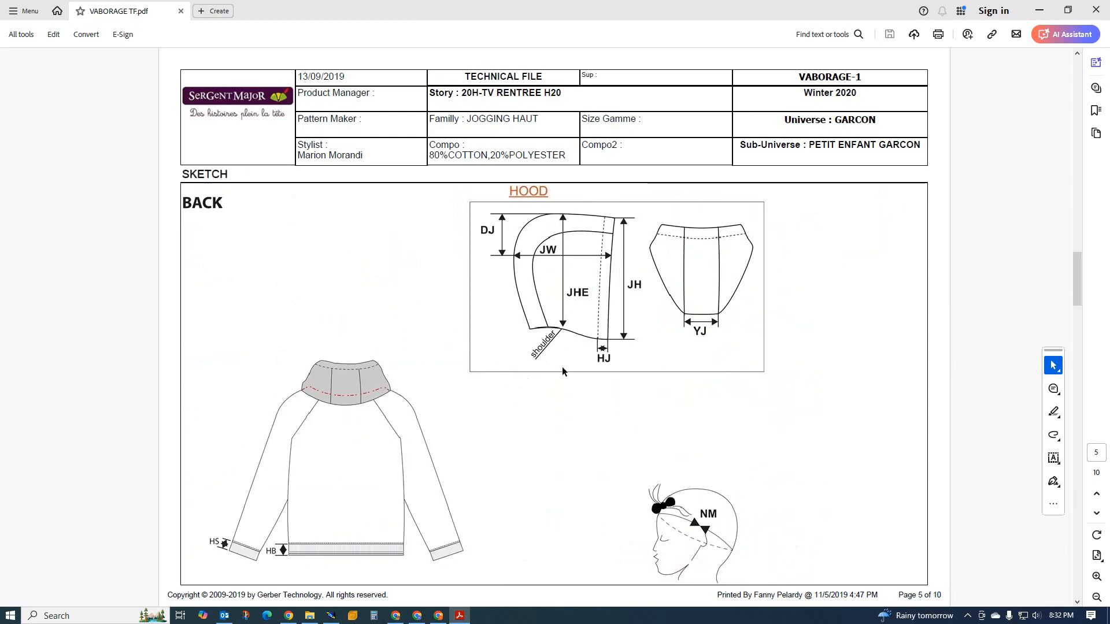
- Return to the technical file's size chart and subtract 3.5 from 43 in Calculator for the size 4A body length
{"action": "scroll", "coordinate": [562, 367], "scroll_direction": "up", "scroll_amount": 1}
{"action": "scroll", "coordinate": [562, 367], "scroll_direction": "down", "scroll_amount": 1}
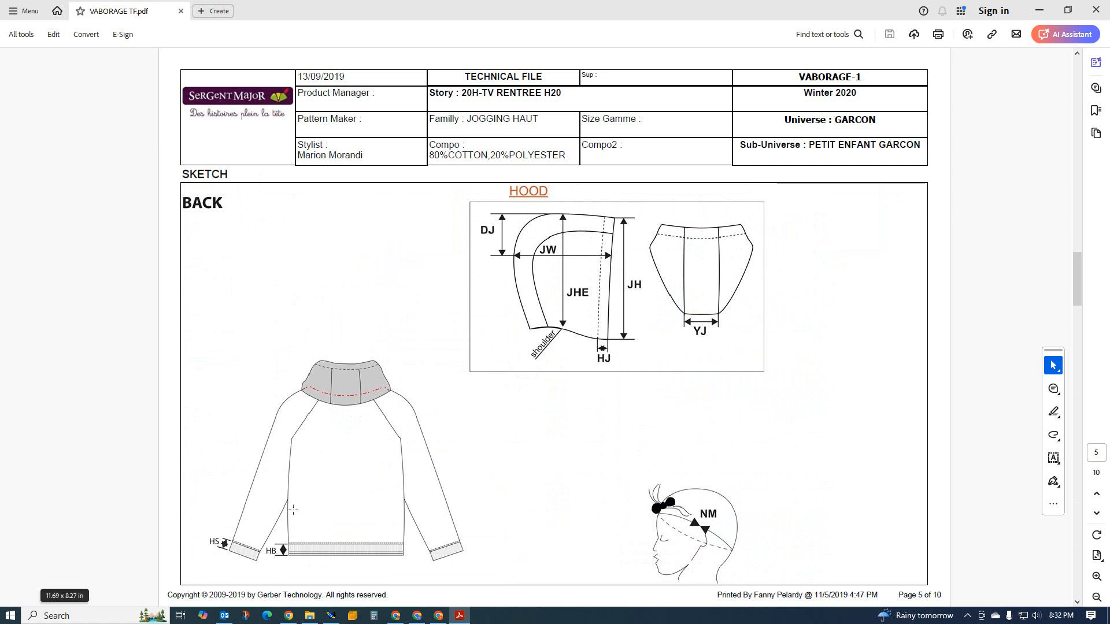
{"action": "scroll", "coordinate": [392, 473], "scroll_direction": "down", "scroll_amount": 3}
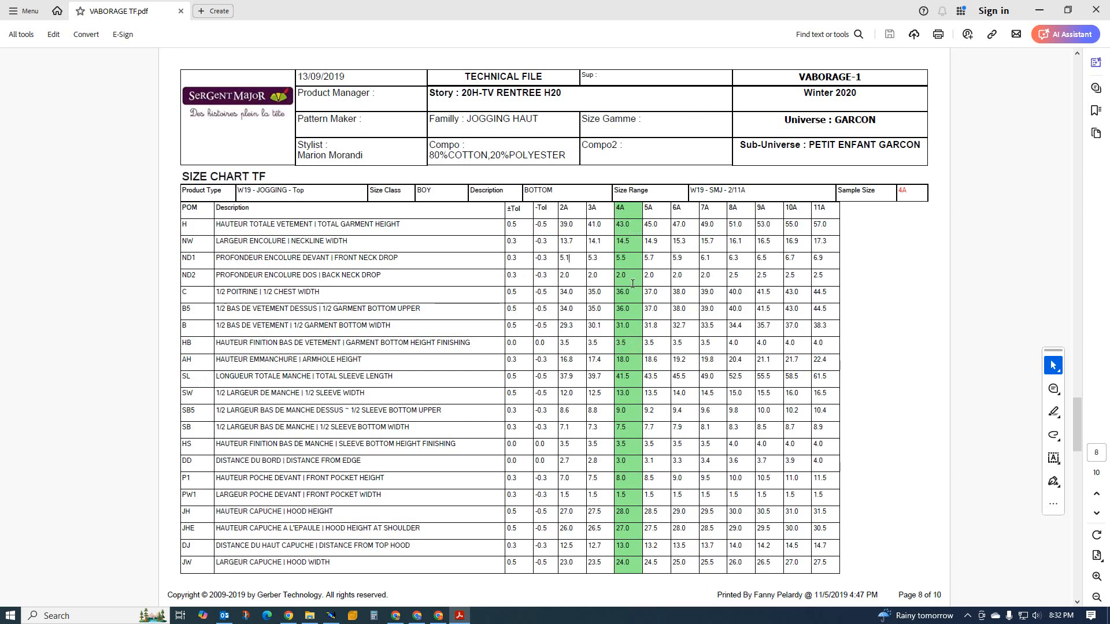
{"action": "left_click", "coordinate": [375, 615]}
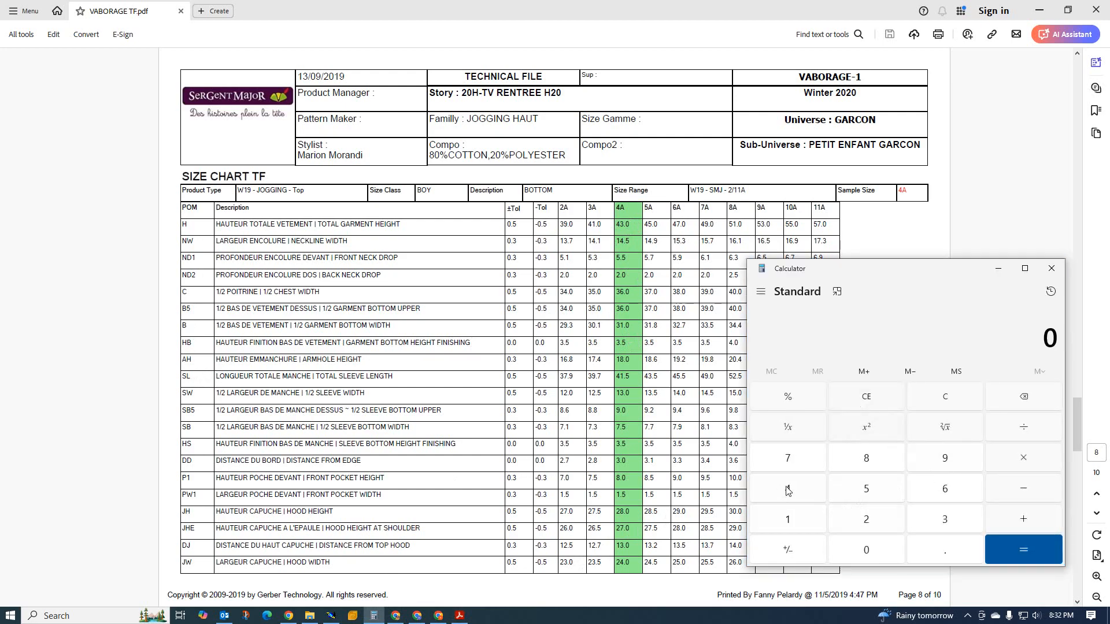
{"action": "left_click", "coordinate": [787, 490]}
{"action": "left_click", "coordinate": [944, 519]}
{"action": "left_click", "coordinate": [1027, 496]}
{"action": "left_click", "coordinate": [943, 519]}
{"action": "left_click", "coordinate": [948, 558]}
{"action": "left_click", "coordinate": [866, 491]}
{"action": "left_click", "coordinate": [1021, 549]}
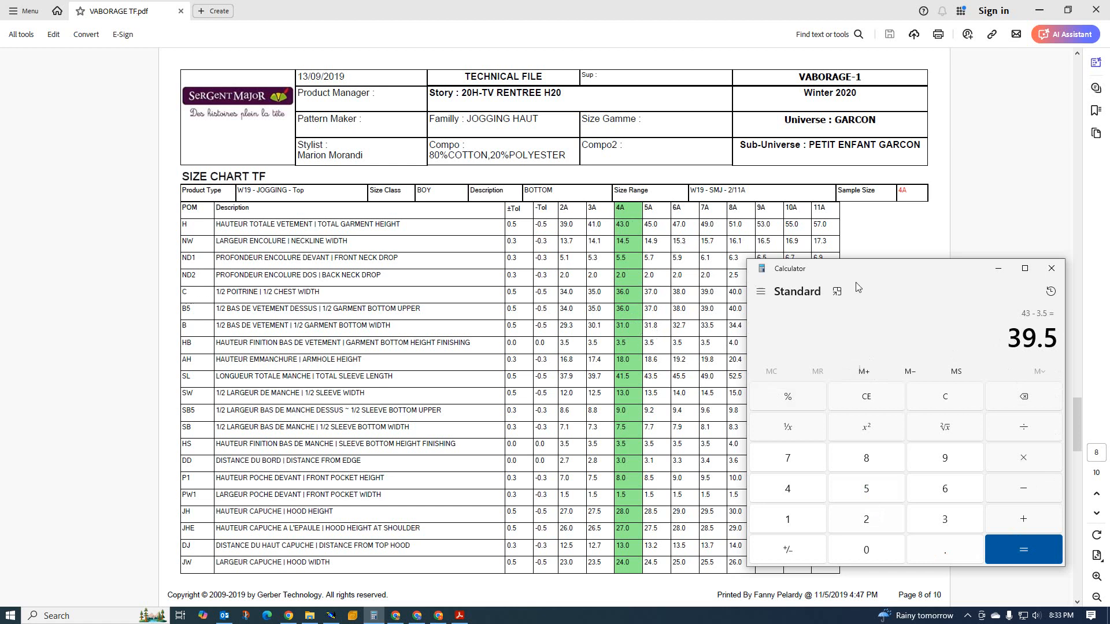
{"action": "left_click", "coordinate": [998, 269]}
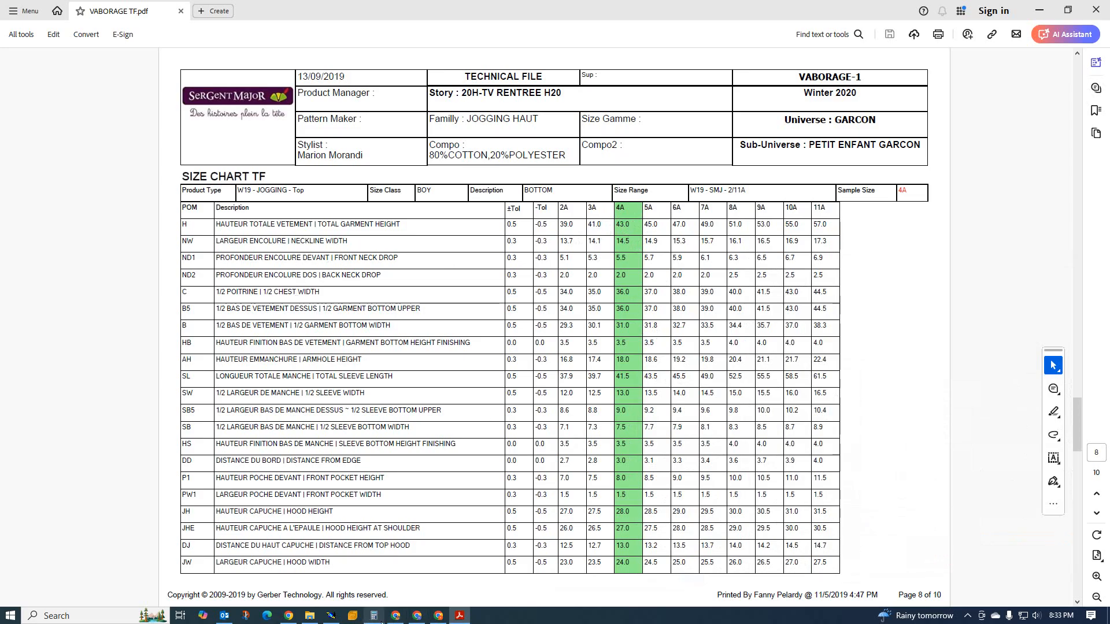
- In Modaris, draw a rectangle 39.5 cm wide and -18 cm high on the H20 sheet
{"action": "left_click", "coordinate": [331, 616]}
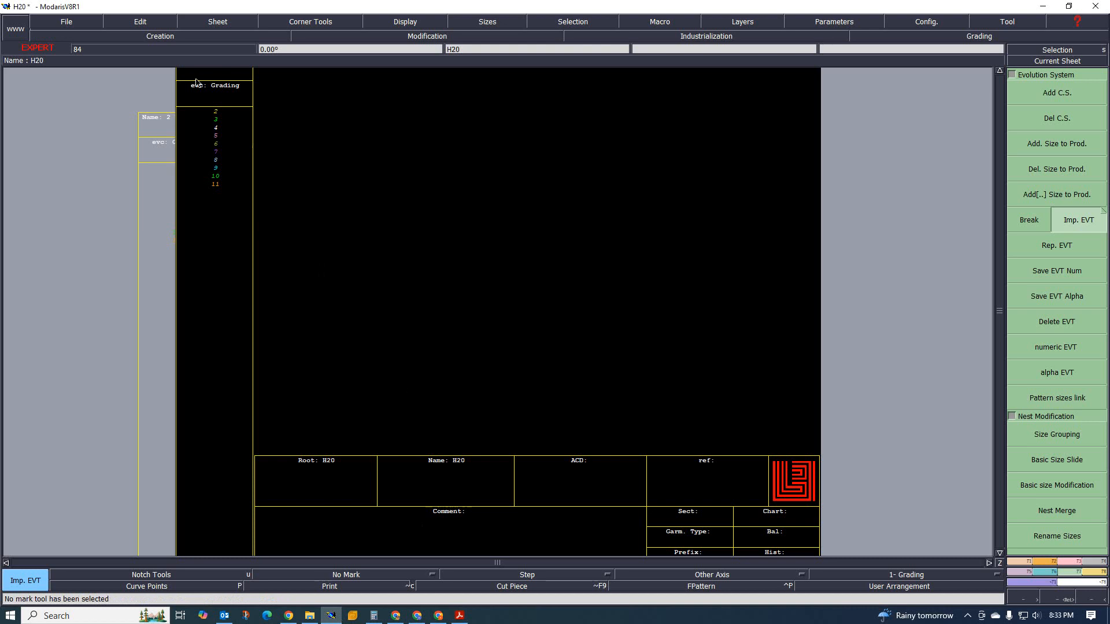
{"action": "left_click", "coordinate": [1041, 565]}
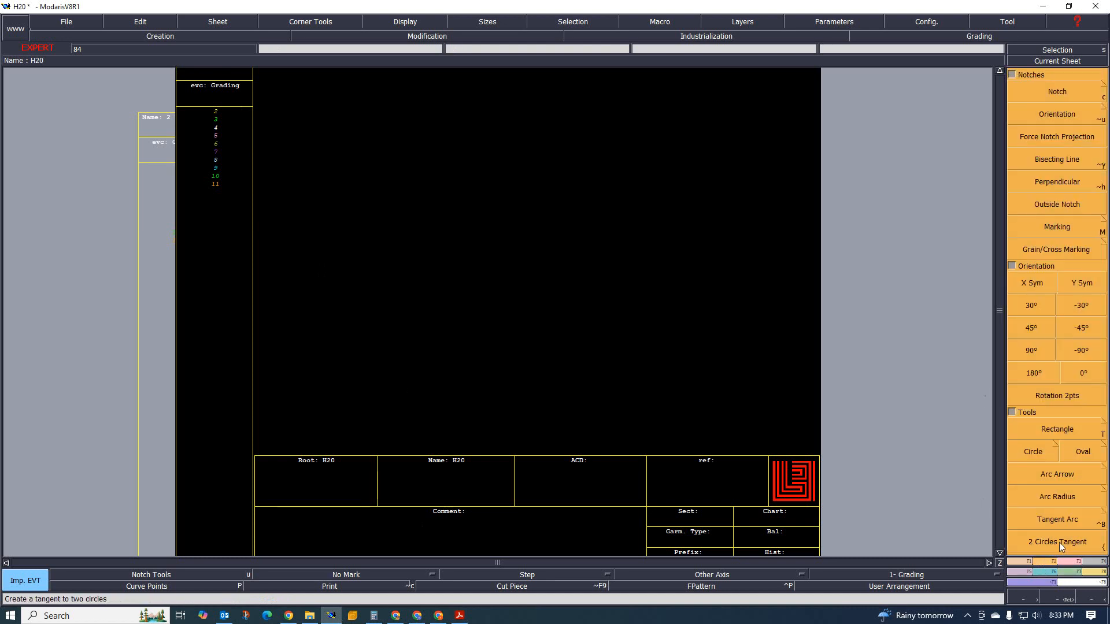
{"action": "left_click", "coordinate": [1057, 430]}
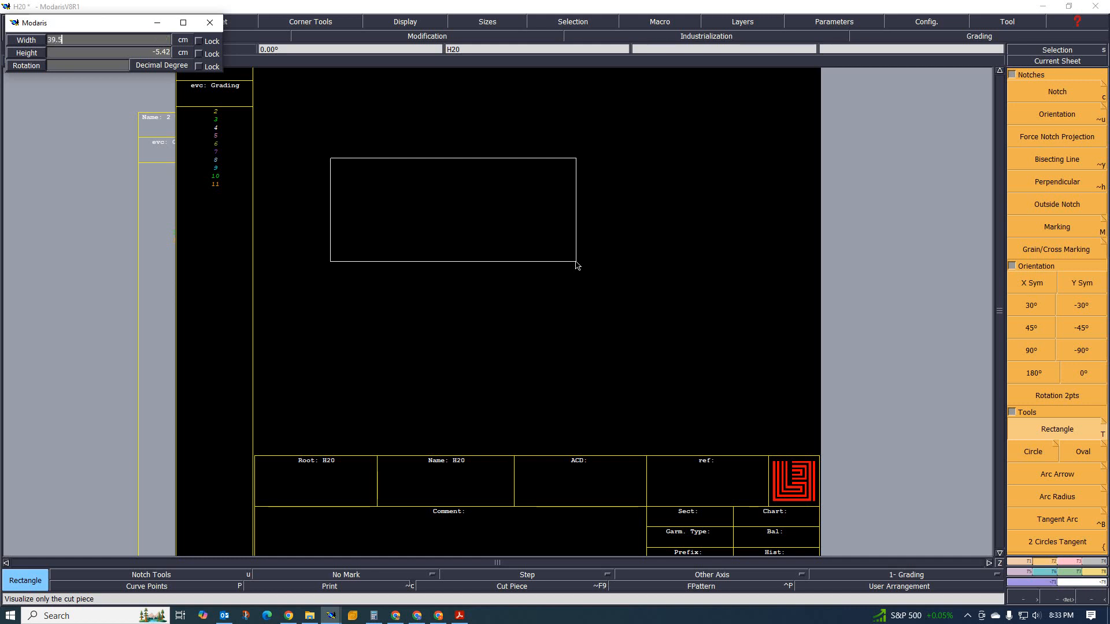
{"action": "key", "text": "Return"}
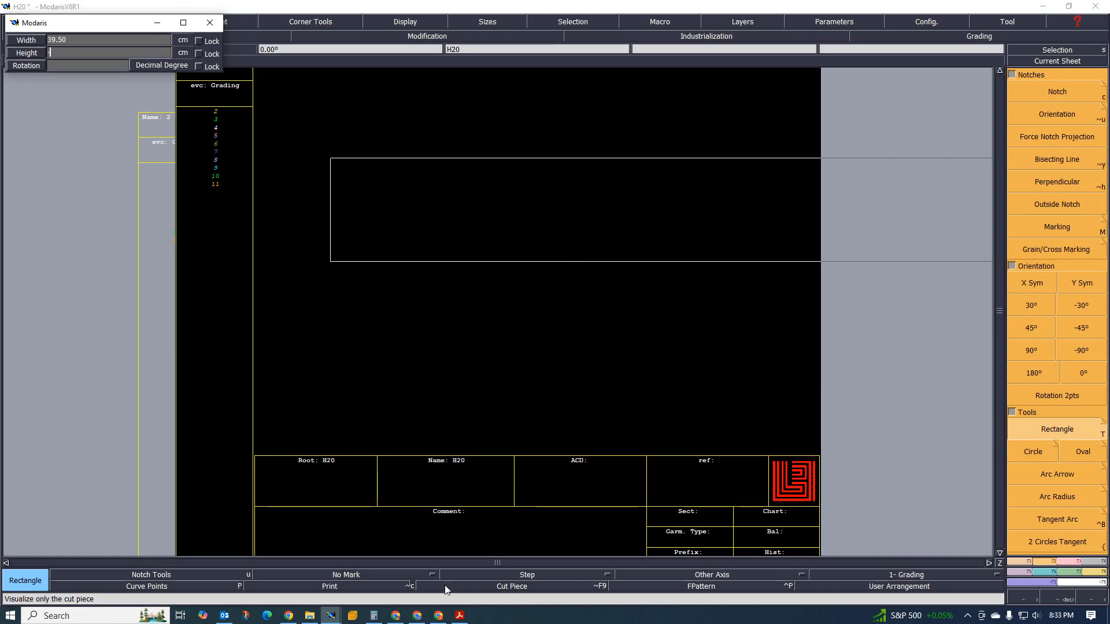
{"action": "mouse_move", "coordinate": [463, 604]}
{"action": "type", "text": "-18"}
{"action": "key", "text": "Return"}
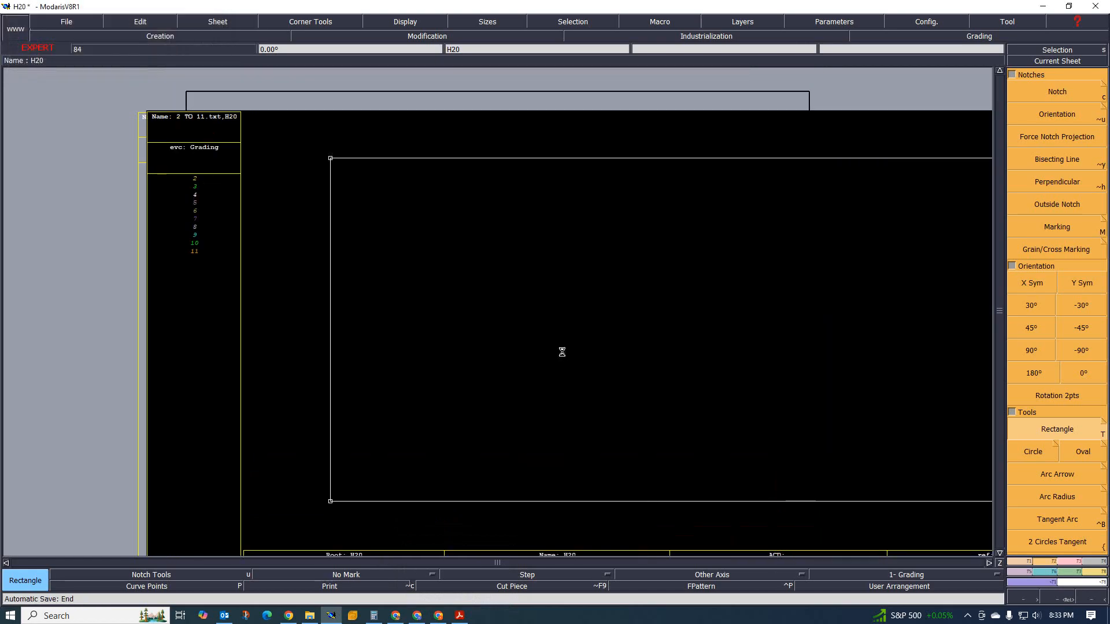
- Check the 4A neckline width in the technical file and add a parallel to the rectangle's lower edge at -7.25 cm
{"action": "left_click", "coordinate": [460, 616]}
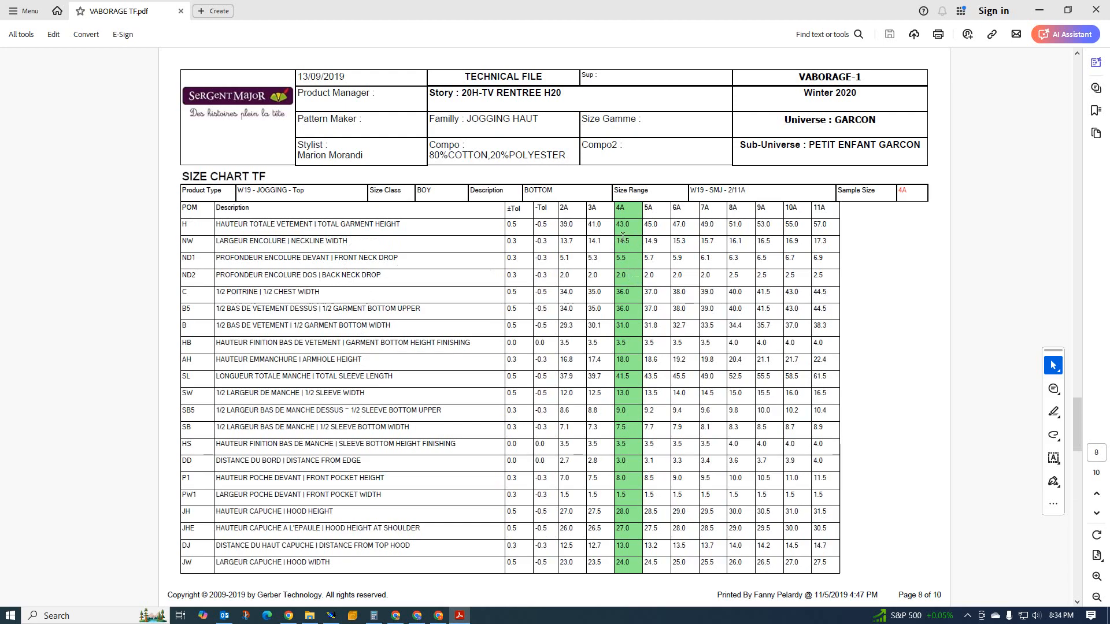
{"action": "left_click", "coordinate": [336, 620]}
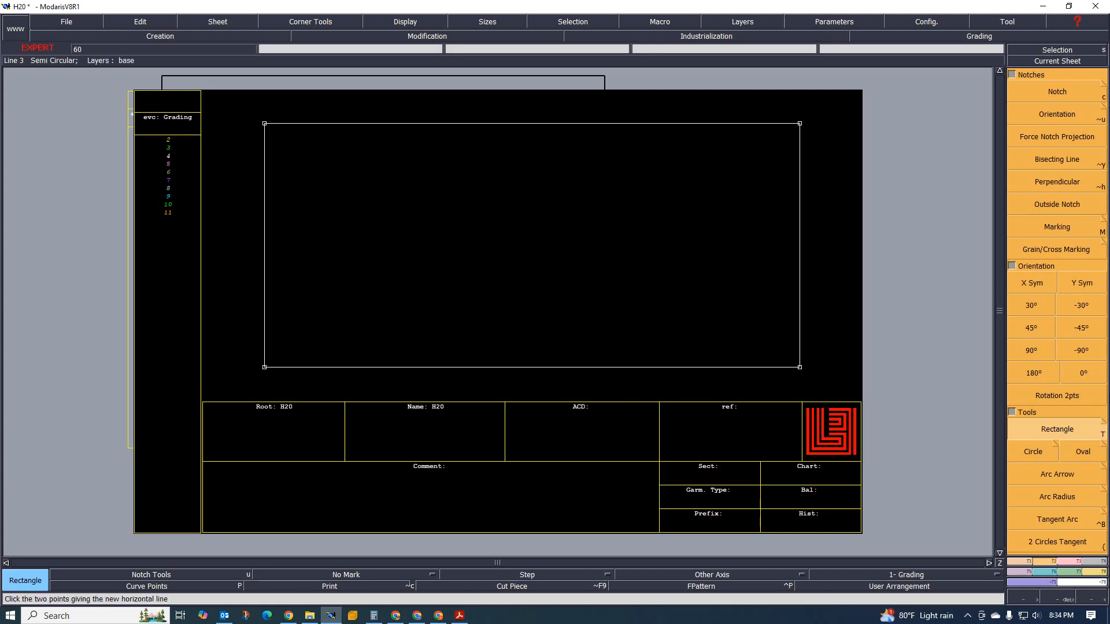
{"action": "left_click", "coordinate": [1028, 561]}
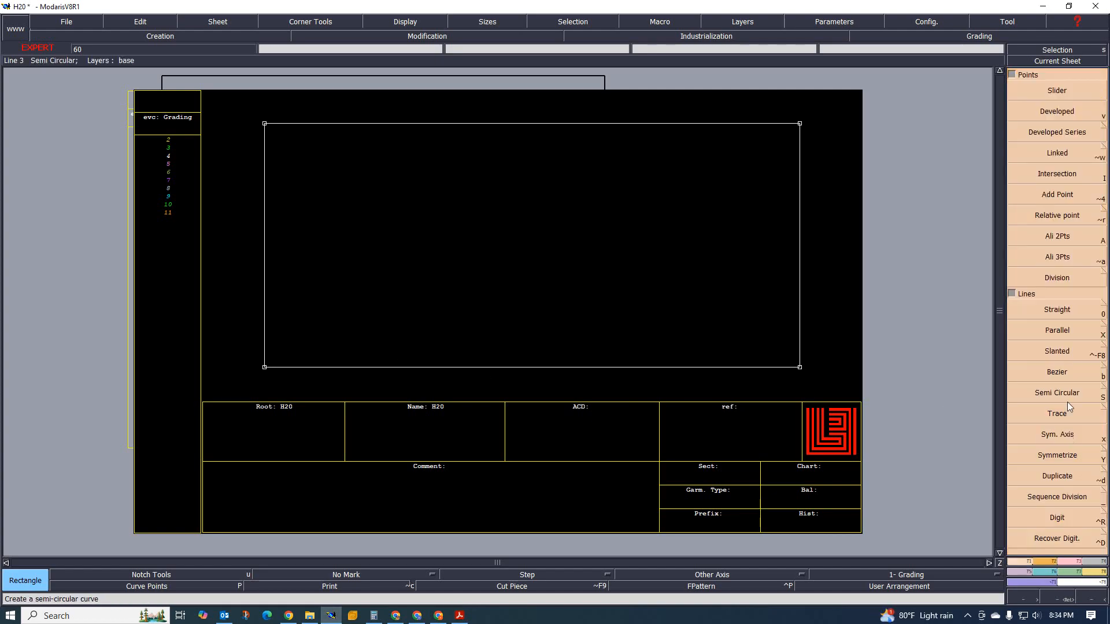
{"action": "left_click", "coordinate": [1067, 334]}
{"action": "left_click", "coordinate": [361, 368]}
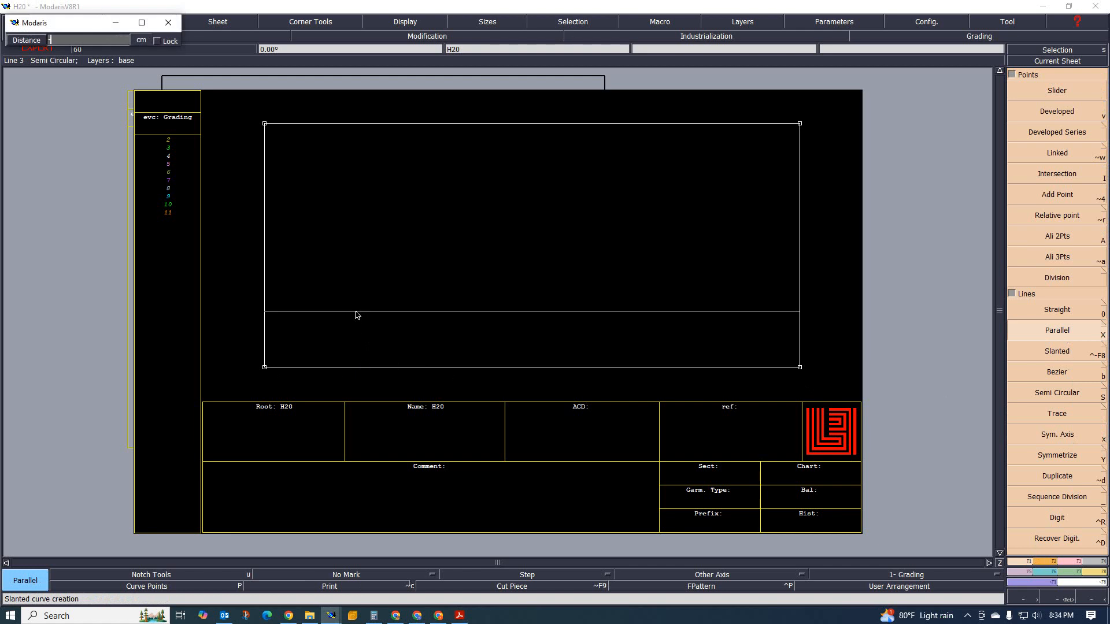
{"action": "type", "text": "-7.25"}
{"action": "key", "text": "Return"}
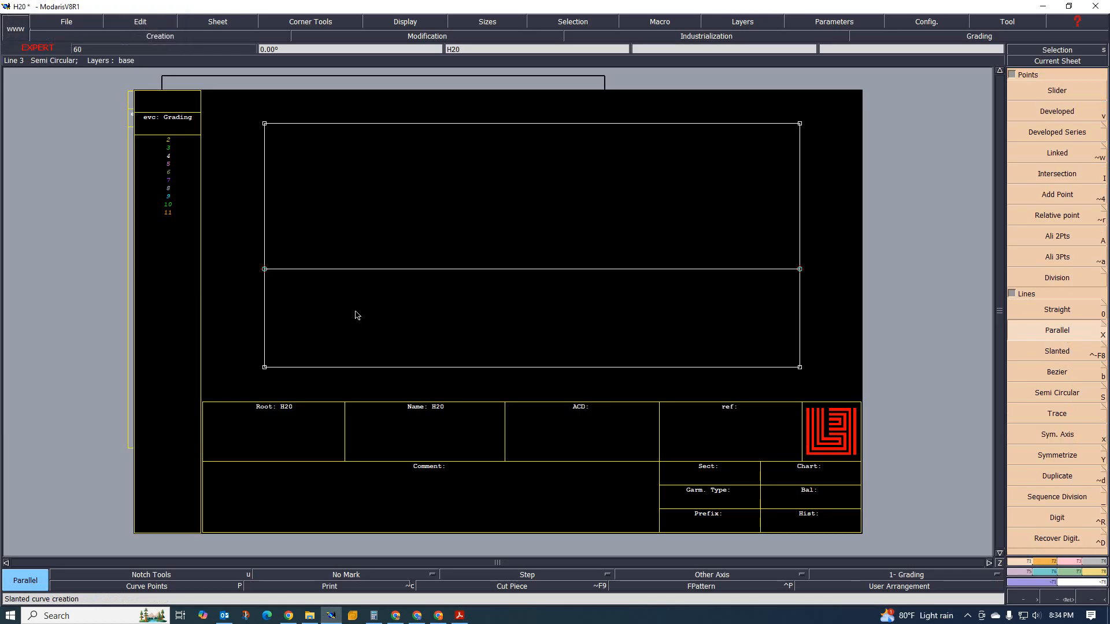
- Add two parallels to the rectangle's left edge for the neck drops, at distances -5.5 cm and -2 cm
{"action": "left_click", "coordinate": [268, 299]}
{"action": "type", "text": "-"}
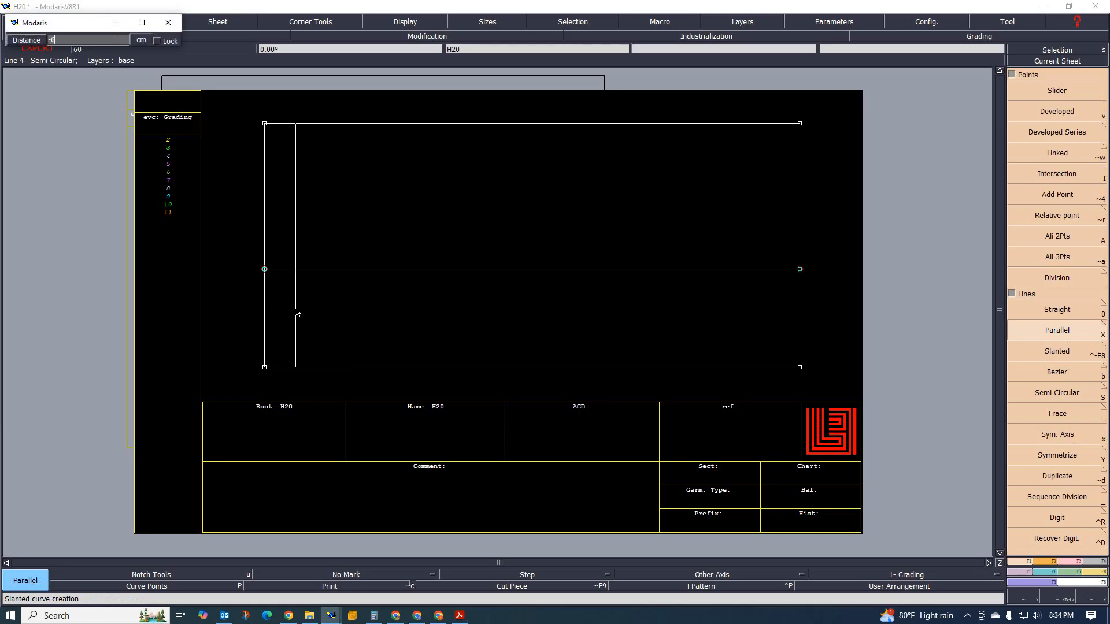
{"action": "type", "text": "5.5"}
{"action": "key", "text": "Return"}
{"action": "left_click", "coordinate": [266, 300]}
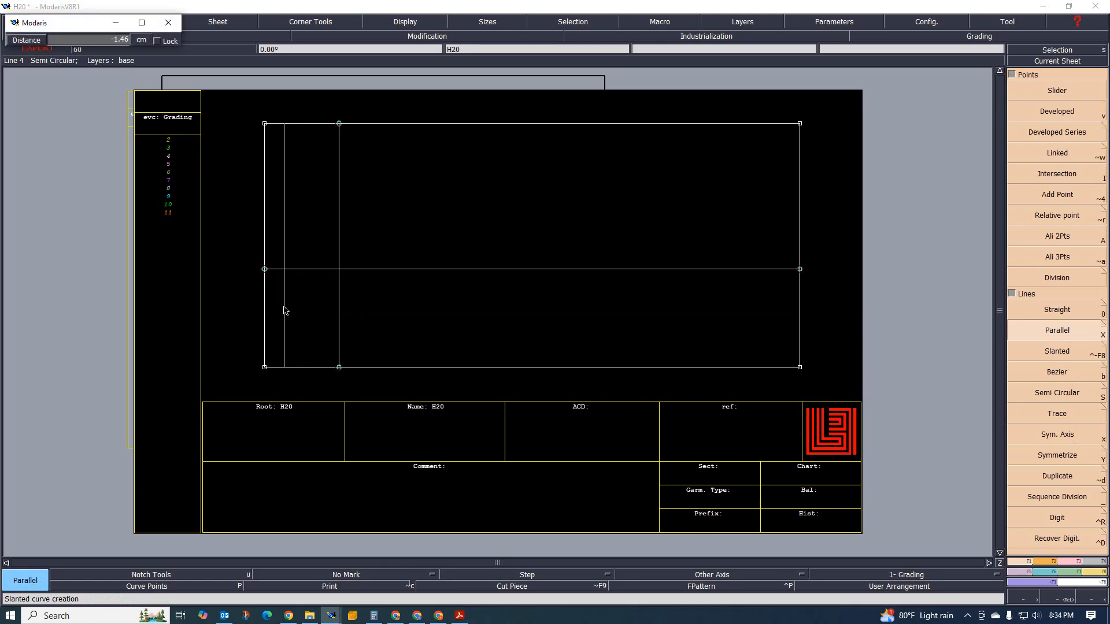
{"action": "type", "text": "-2"}
{"action": "key", "text": "Return"}
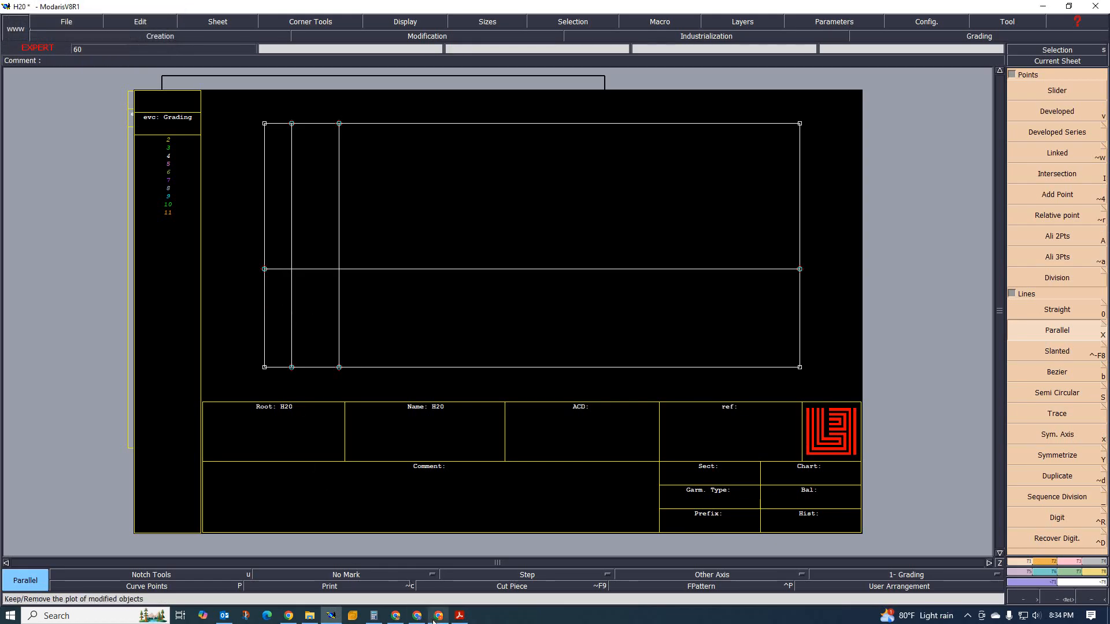
- Check the armhole height in the technical file's sketch and size chart, and add a parallel to the rectangle's left edge at -18.5 cm
{"action": "left_click", "coordinate": [460, 615]}
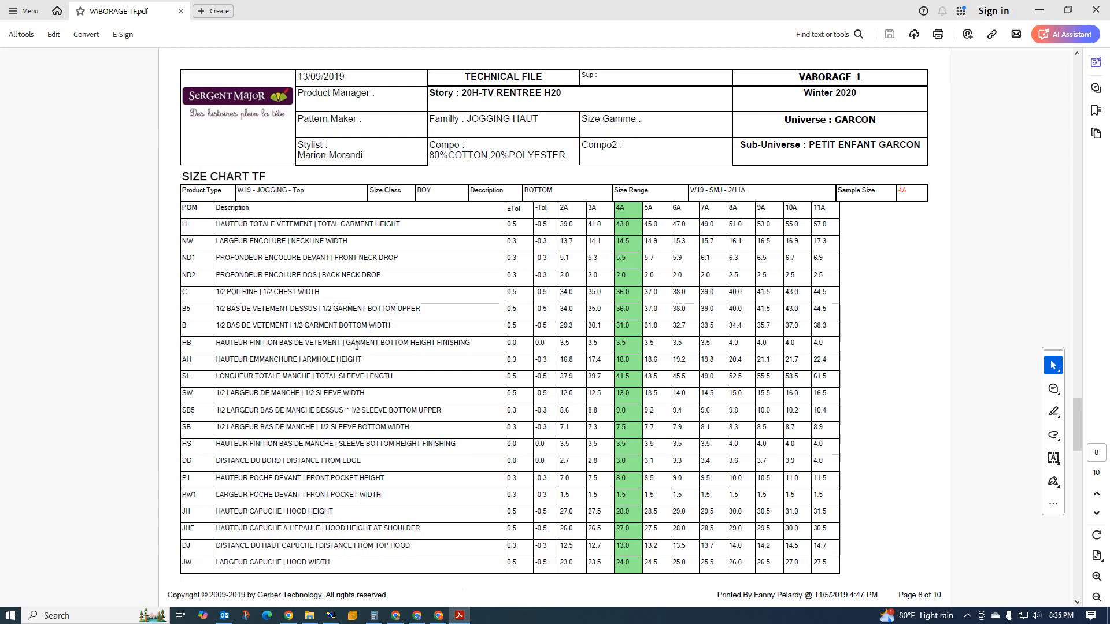
{"action": "scroll", "coordinate": [356, 345], "scroll_direction": "up", "scroll_amount": 5}
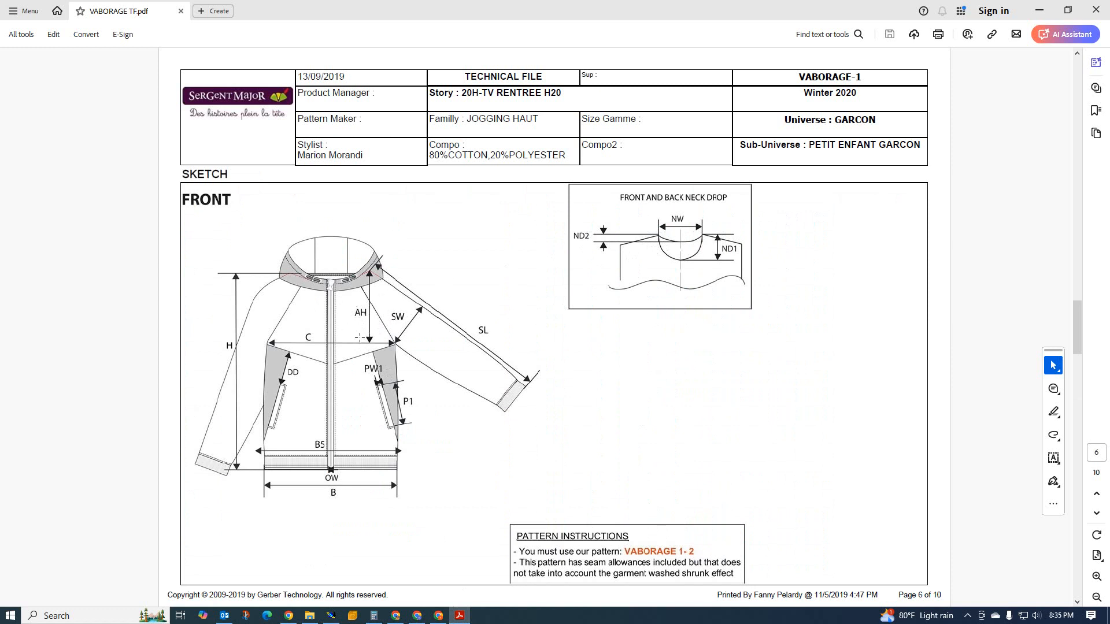
{"action": "scroll", "coordinate": [405, 442], "scroll_direction": "down", "scroll_amount": 5}
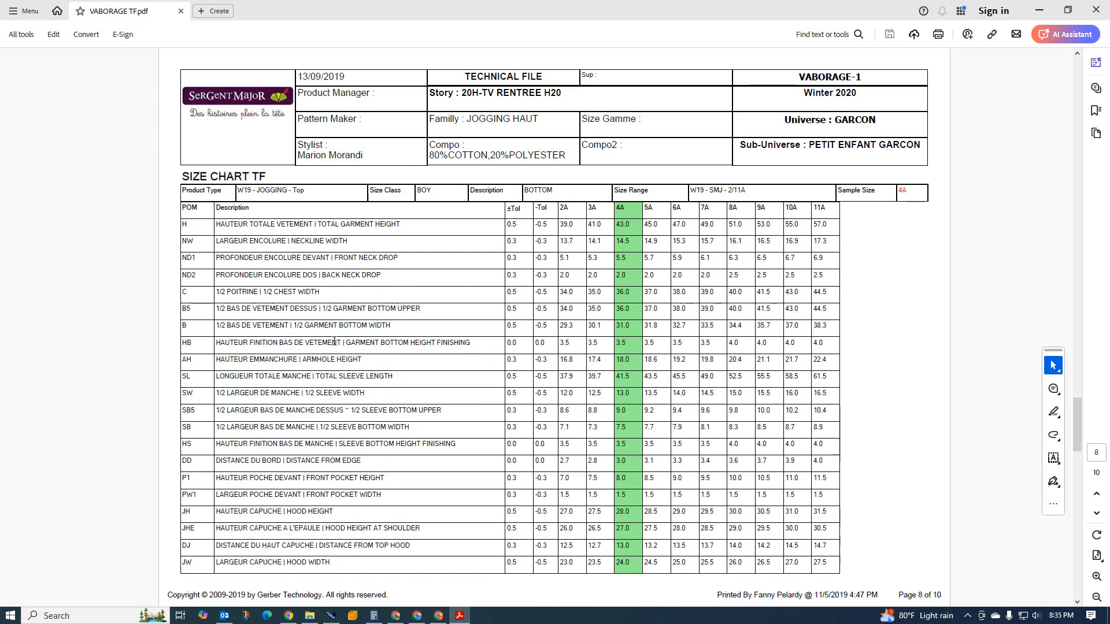
{"action": "scroll", "coordinate": [332, 341], "scroll_direction": "up", "scroll_amount": 5}
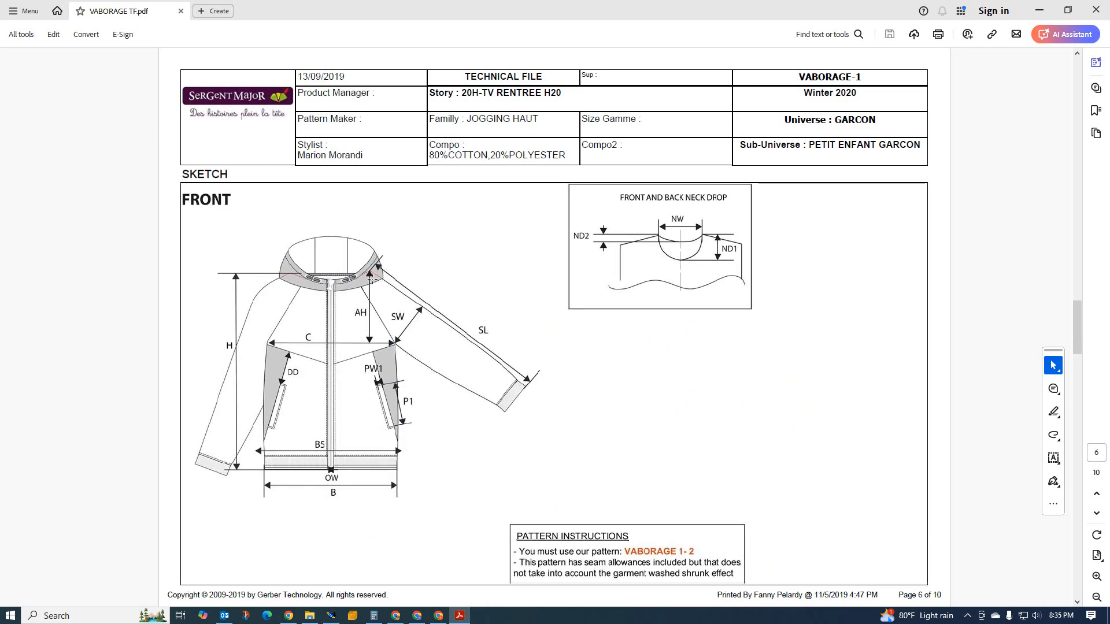
{"action": "scroll", "coordinate": [360, 322], "scroll_direction": "down", "scroll_amount": 5}
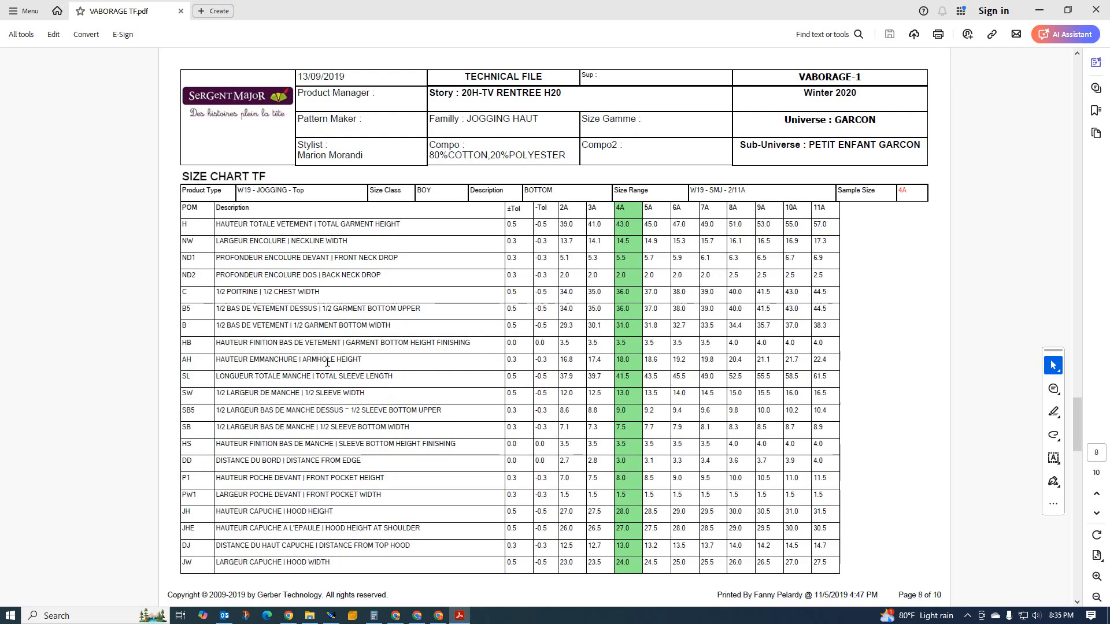
{"action": "left_click", "coordinate": [331, 616]}
{"action": "left_click", "coordinate": [265, 261]}
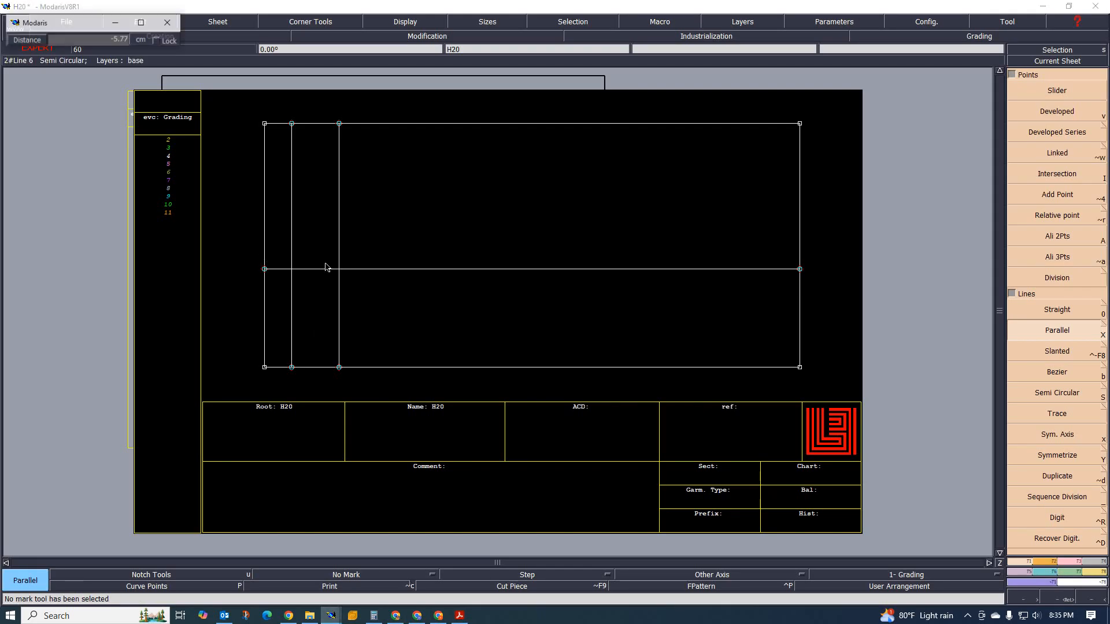
{"action": "type", "text": "-18.5"}
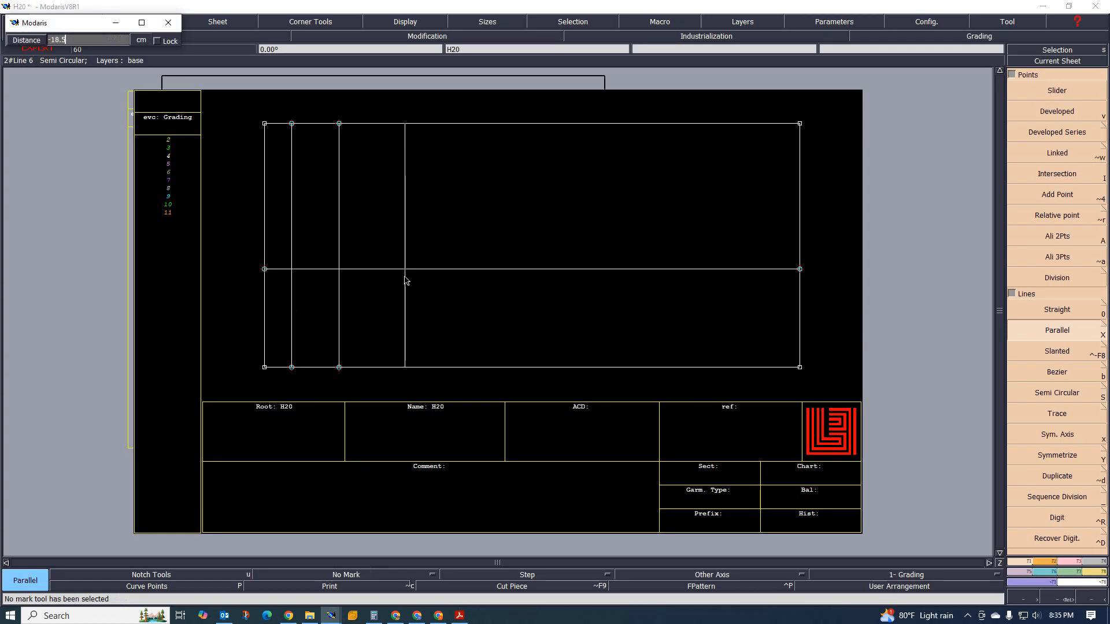
{"action": "key", "text": "Return"}
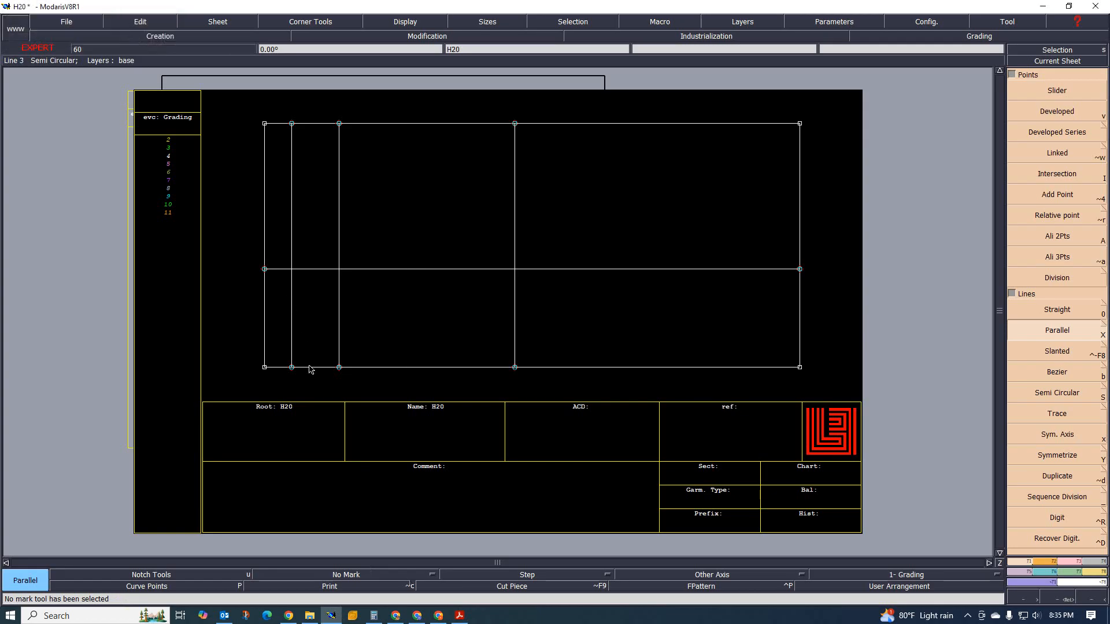
- Draw two Bezier lines joining the back and front neck drop points on the lower edge to the neck width point
{"action": "scroll", "coordinate": [311, 370], "scroll_direction": "up", "scroll_amount": 1}
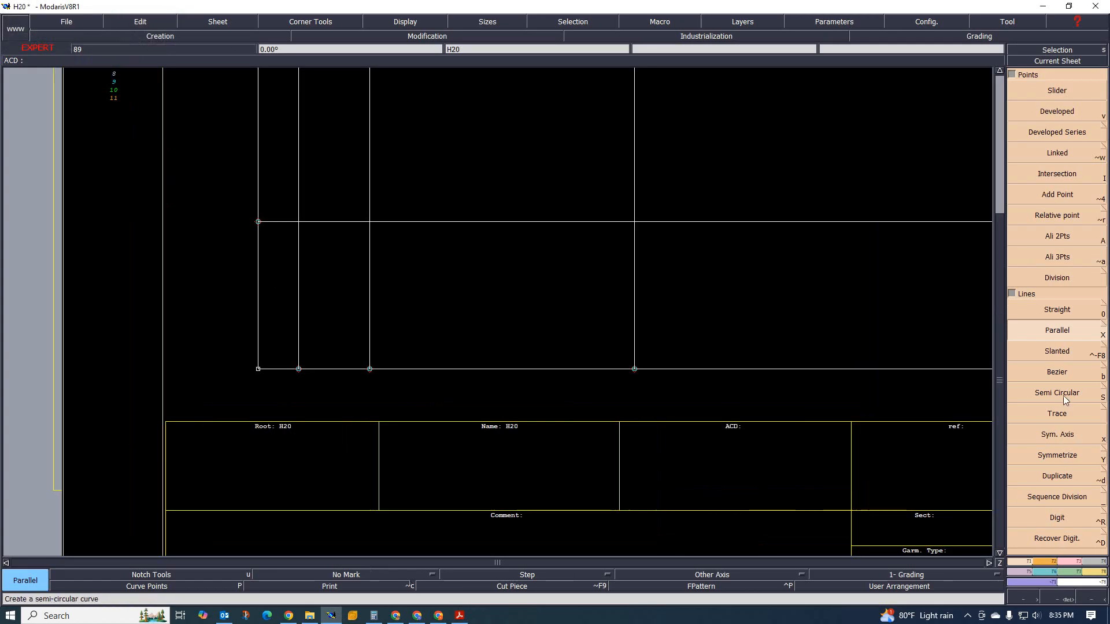
{"action": "left_click", "coordinate": [1059, 374]}
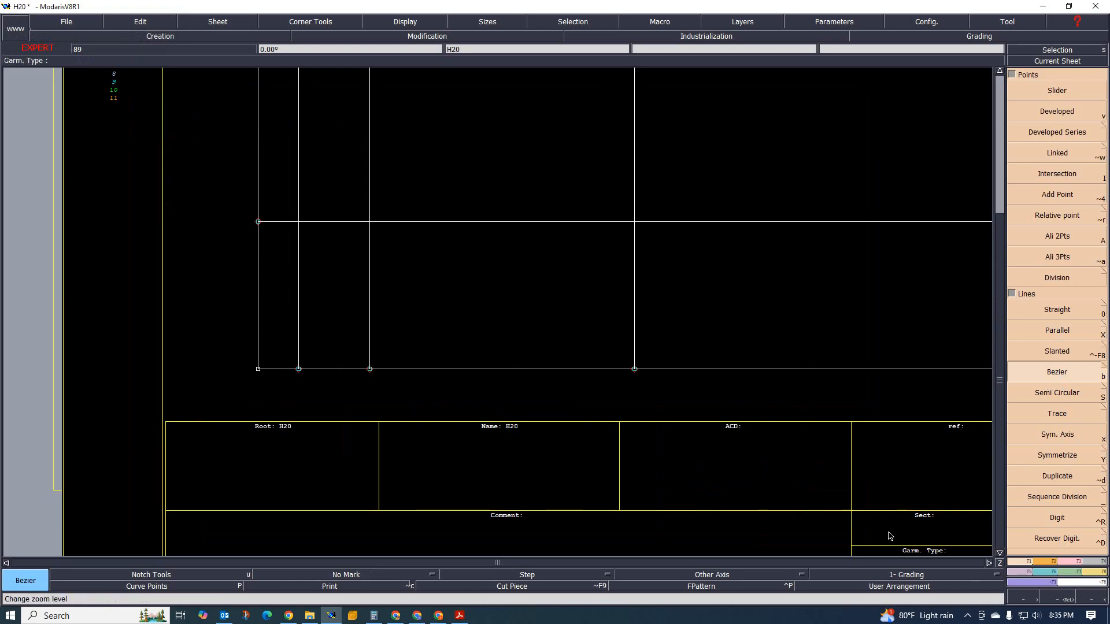
{"action": "left_click", "coordinate": [299, 369]}
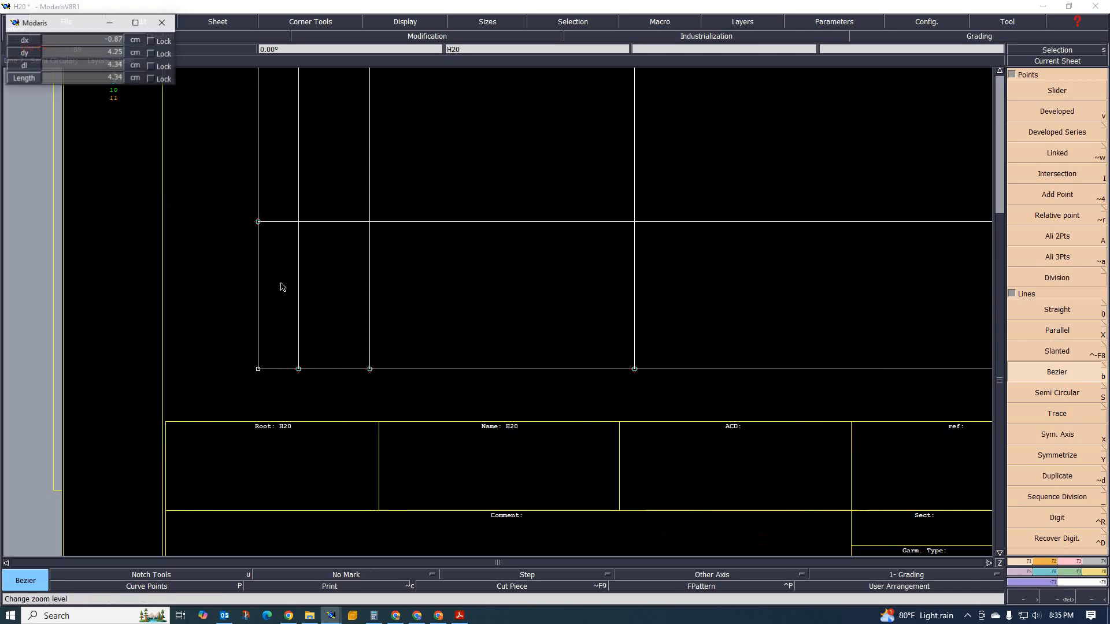
{"action": "left_click", "coordinate": [258, 222]}
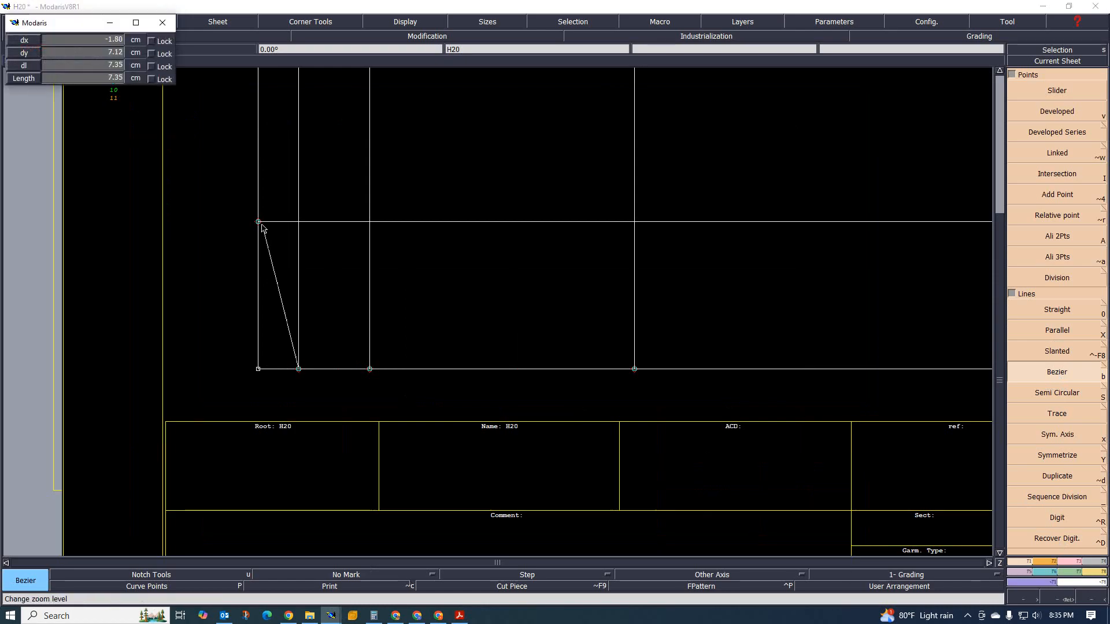
{"action": "left_click", "coordinate": [369, 368]}
{"action": "left_click", "coordinate": [258, 221]}
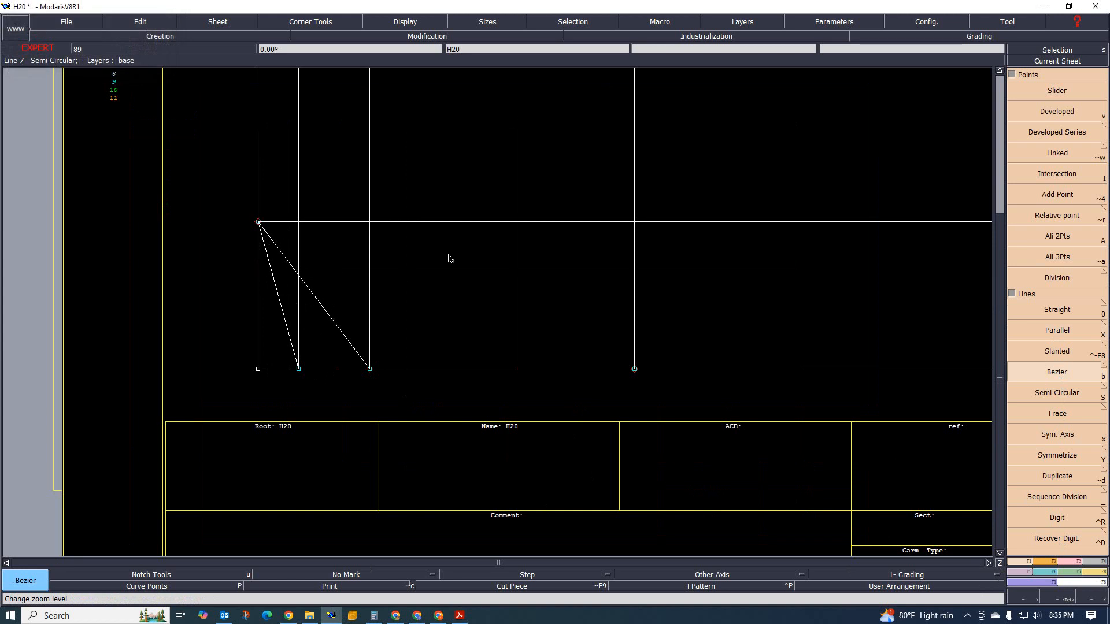
- Display the curve handles and reshape the front neckline line into a rounded curve between its drop point and the neck width point
{"action": "left_click", "coordinate": [405, 21]}
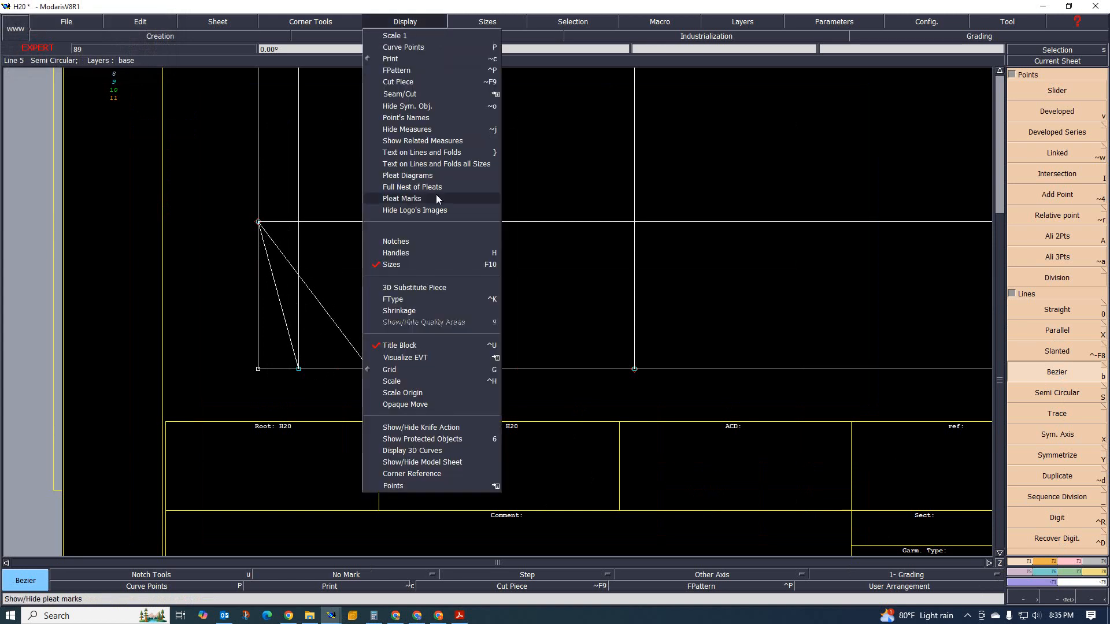
{"action": "left_click", "coordinate": [407, 253]}
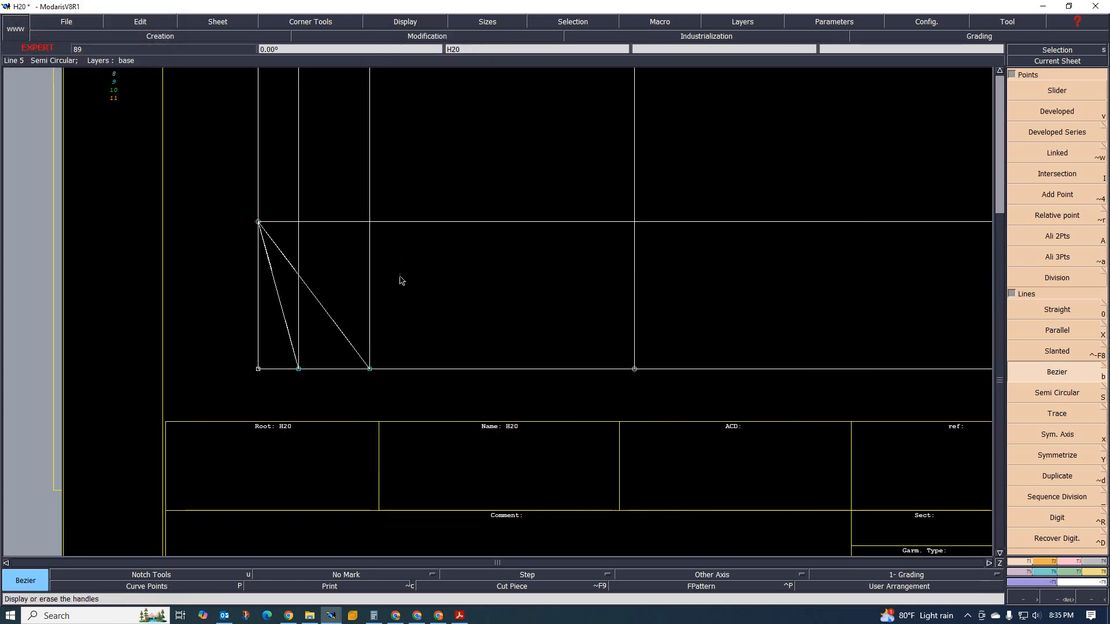
{"action": "left_click", "coordinate": [1078, 564]}
{"action": "left_click", "coordinate": [1057, 273]}
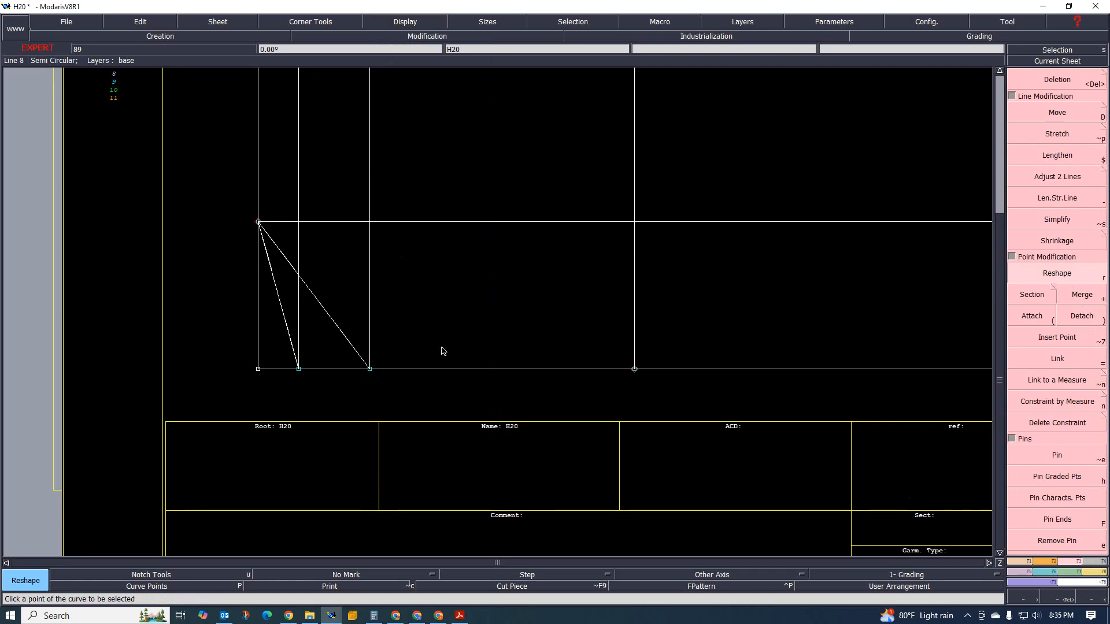
{"action": "left_click", "coordinate": [333, 320]}
{"action": "left_click", "coordinate": [369, 292]}
{"action": "left_click", "coordinate": [294, 270]}
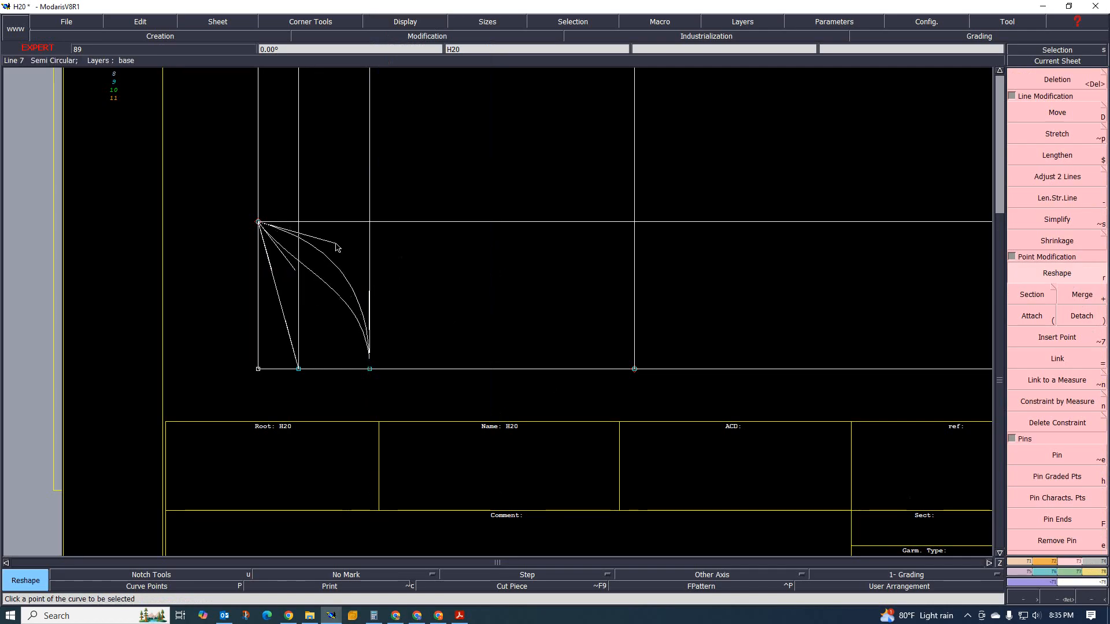
{"action": "left_click", "coordinate": [336, 248]}
- Reshape the back neckline line into a shallow rounded curve between its drop point and the neck width point
{"action": "left_click", "coordinate": [287, 322]}
{"action": "left_click", "coordinate": [298, 305]}
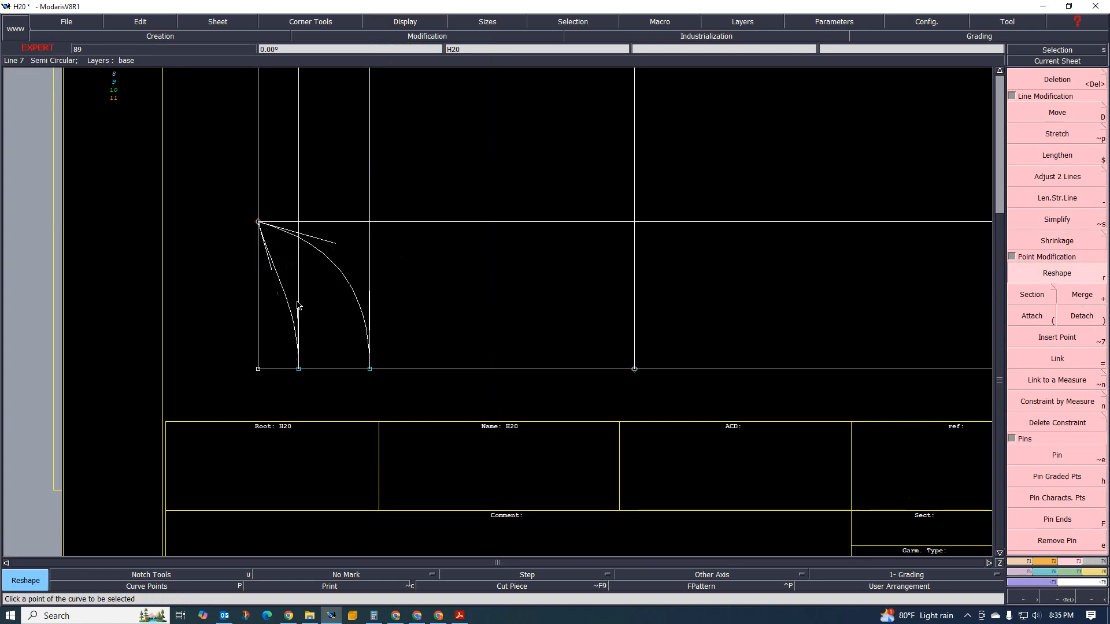
{"action": "left_click", "coordinate": [273, 269]}
{"action": "left_click", "coordinate": [296, 258]}
{"action": "key", "text": "Page_Up"}
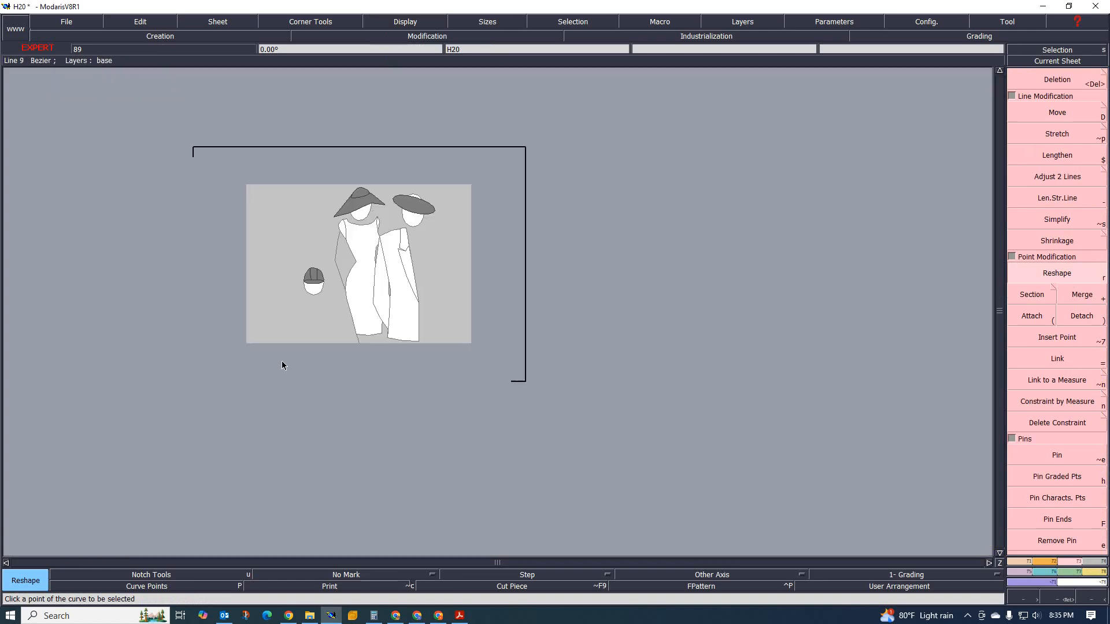
{"action": "key", "text": "Page_Down"}
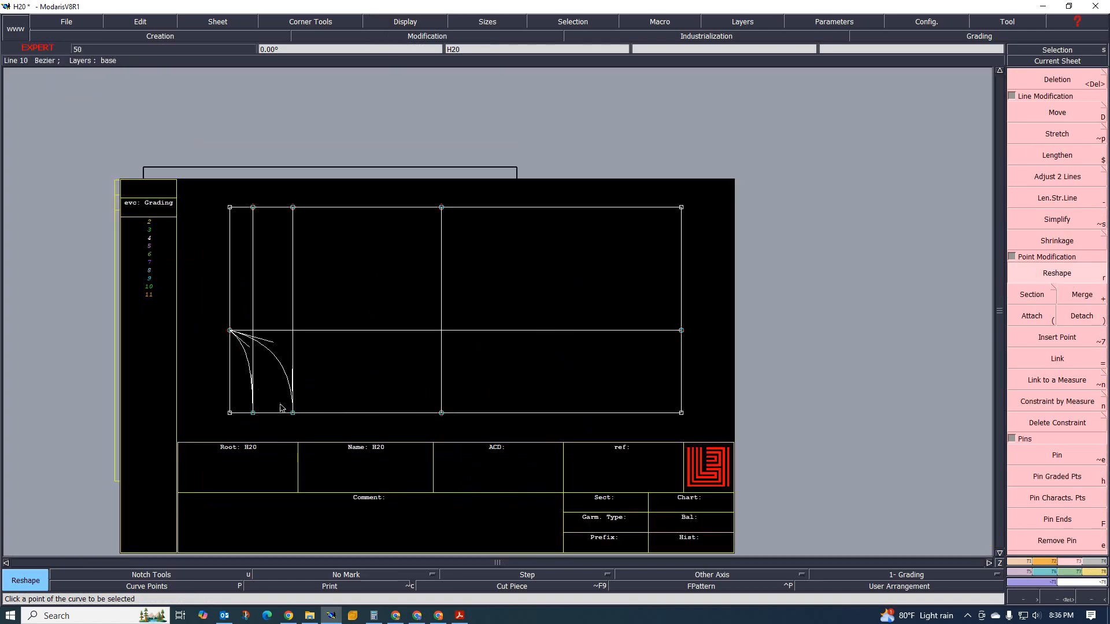
{"action": "scroll", "coordinate": [281, 408], "scroll_direction": "up", "scroll_amount": 1}
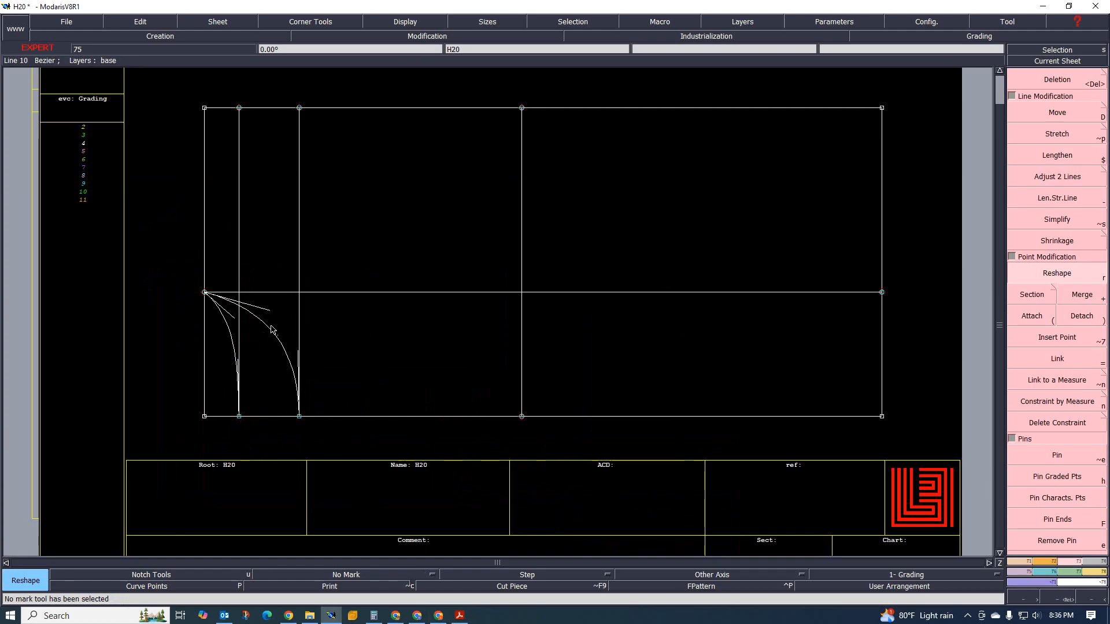
- Check where the raglan seam meets the neckline in the technical file's front sketch
{"action": "left_click", "coordinate": [459, 616]}
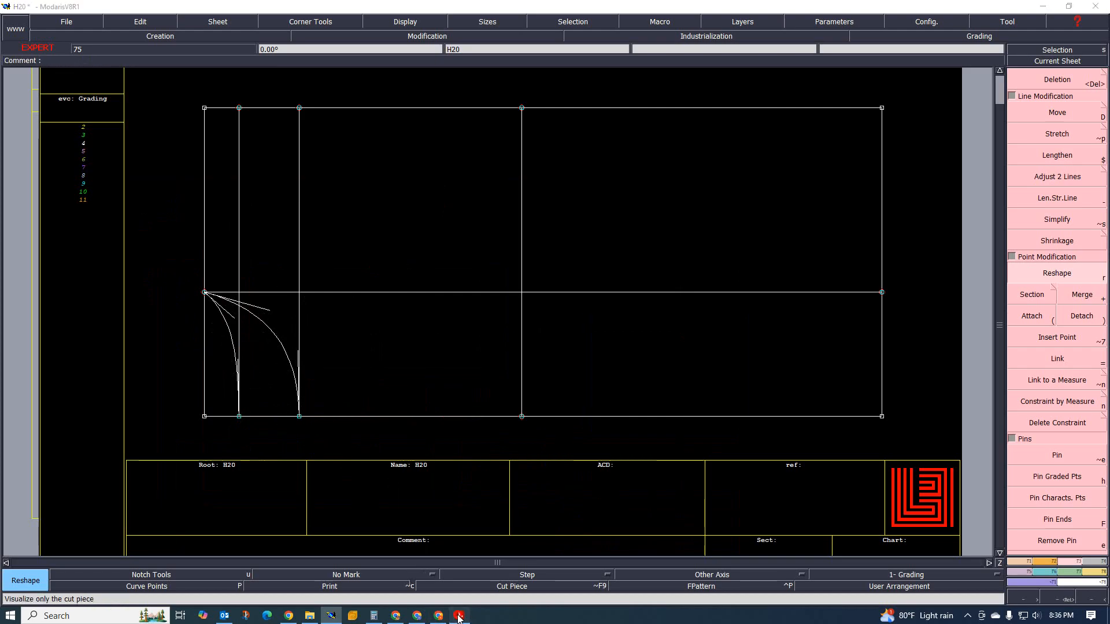
{"action": "scroll", "coordinate": [561, 454], "scroll_direction": "up", "scroll_amount": 2}
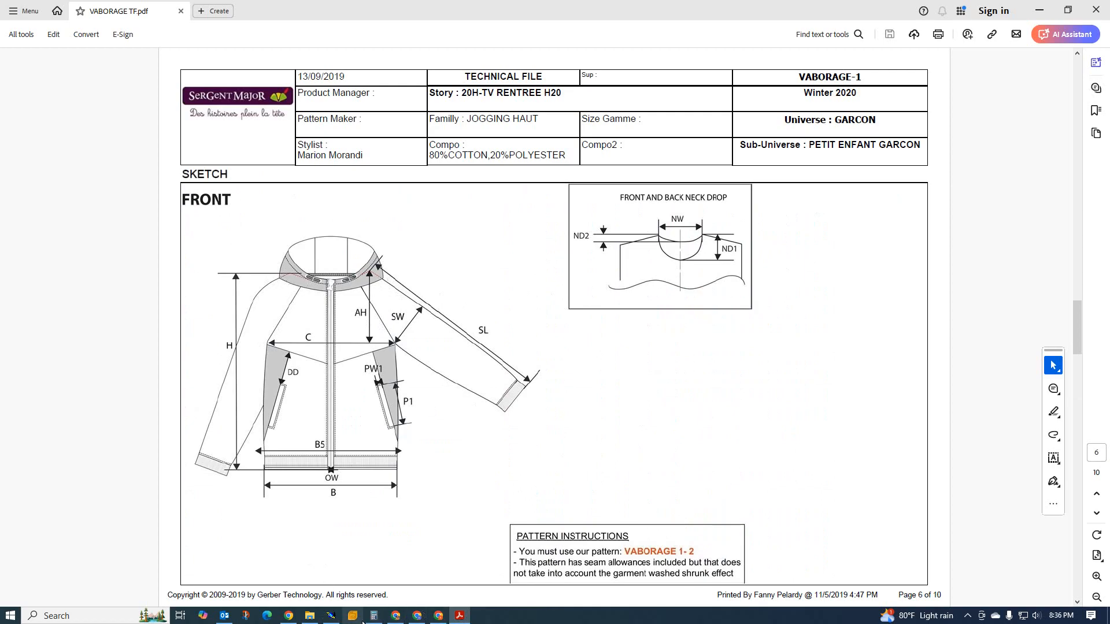
{"action": "left_click", "coordinate": [331, 616]}
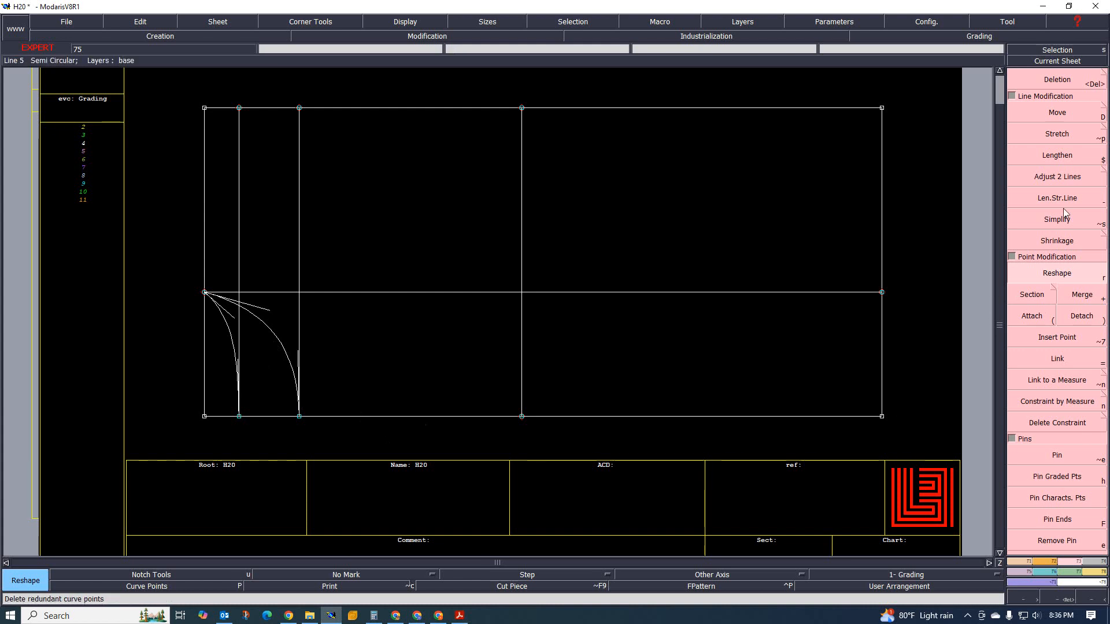
- Place a developed point on each neckline curve, about 4.75 cm from the neck width point on the front, and insert both into their curves
{"action": "left_click", "coordinate": [1018, 564]}
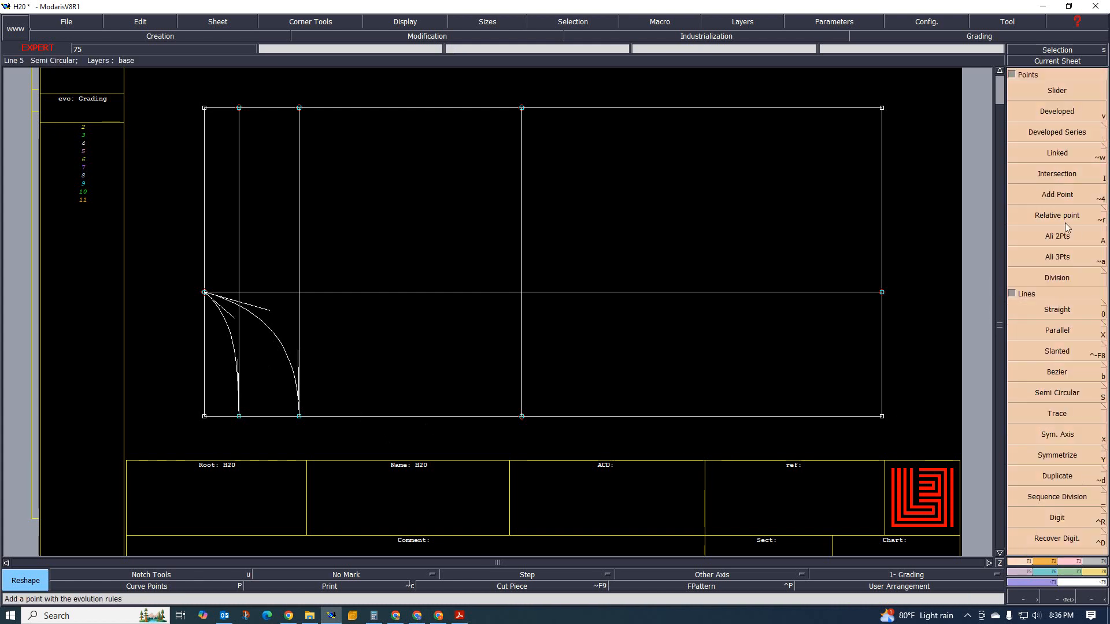
{"action": "left_click", "coordinate": [205, 294]}
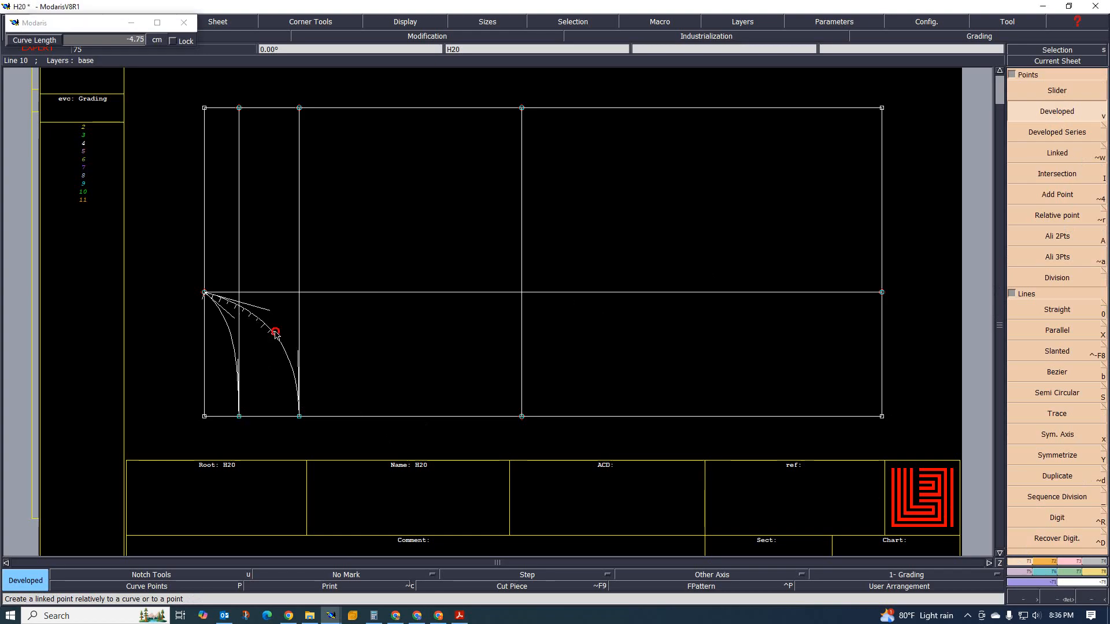
{"action": "left_click", "coordinate": [274, 333]}
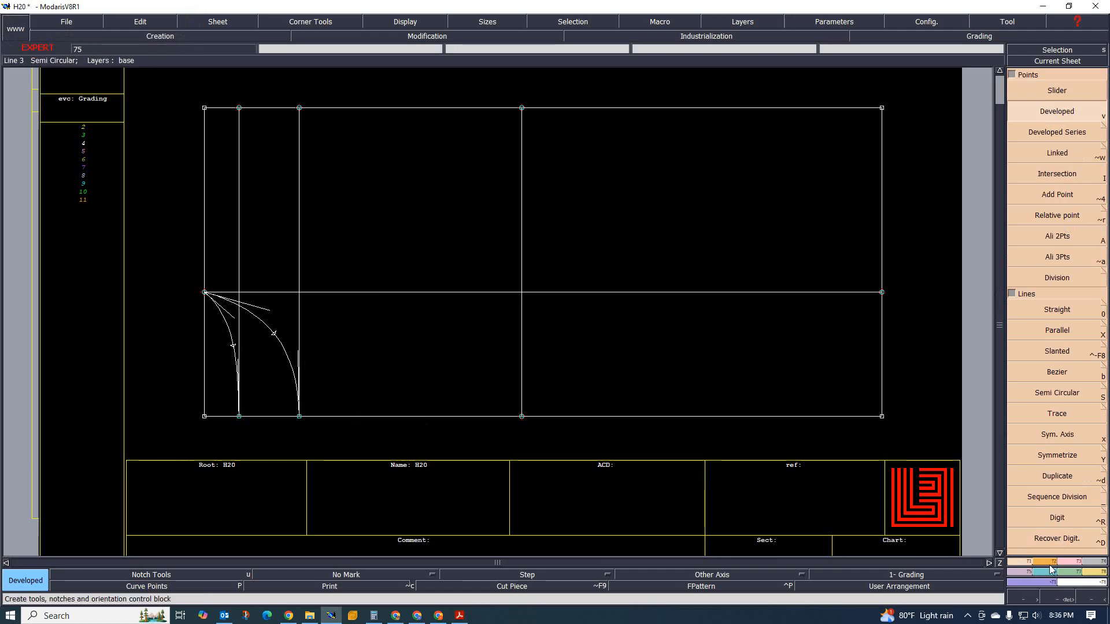
{"action": "left_click", "coordinate": [1056, 345]}
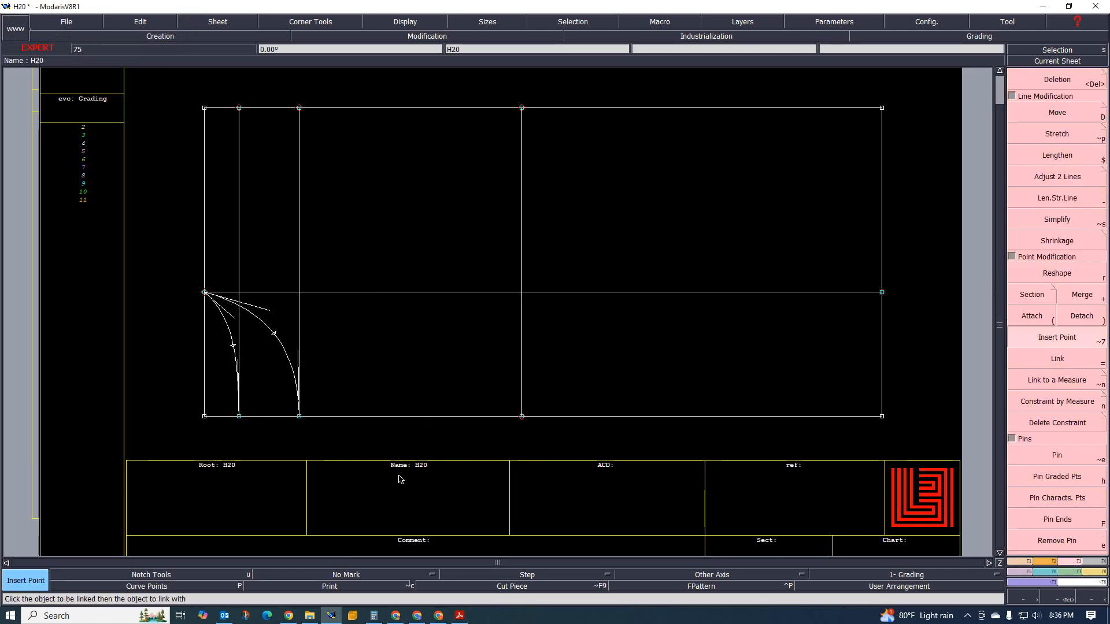
{"action": "left_click", "coordinate": [234, 345]}
- Draw a Bezier line from the inserted point on the front neckline to the armhole height point on the rectangle's upper edge
{"action": "left_click", "coordinate": [1018, 562]}
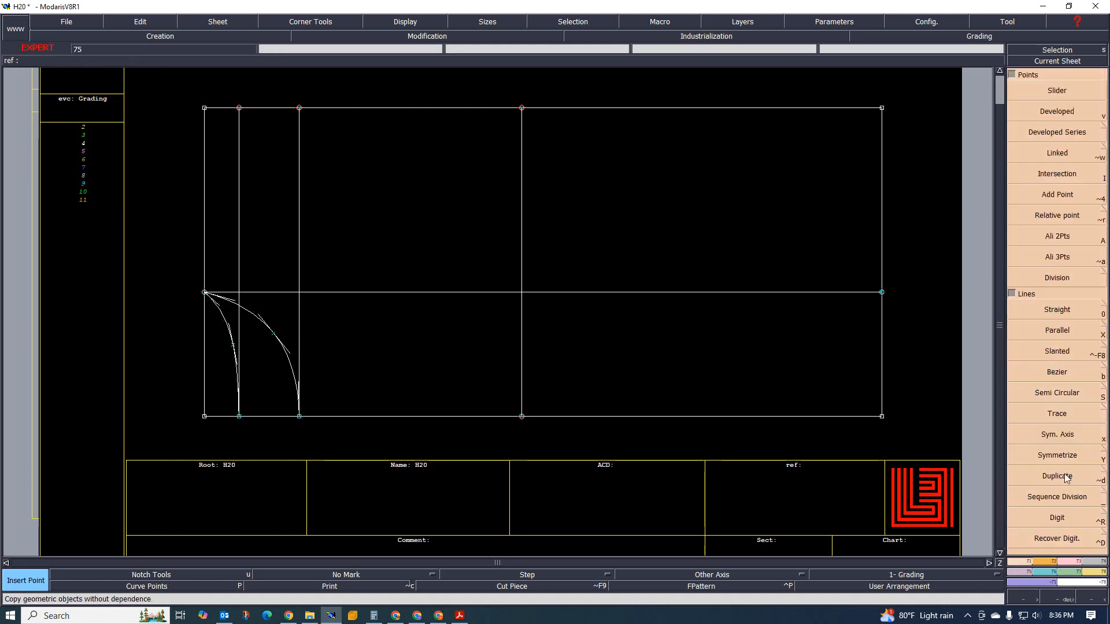
{"action": "left_click", "coordinate": [1064, 373]}
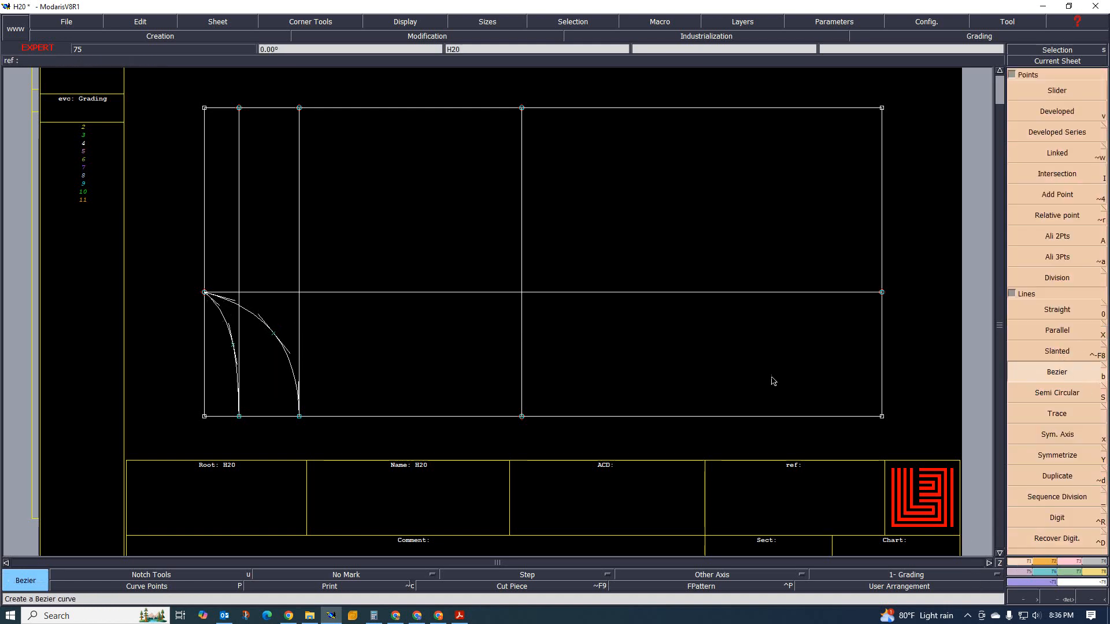
{"action": "left_click", "coordinate": [272, 335]}
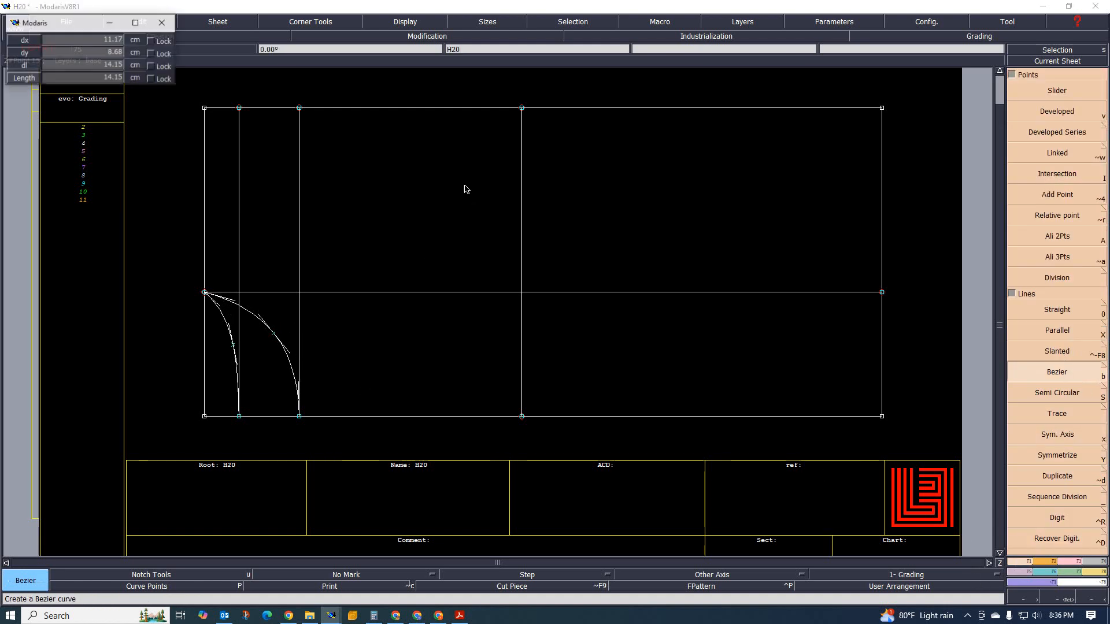
{"action": "left_click", "coordinate": [521, 108]}
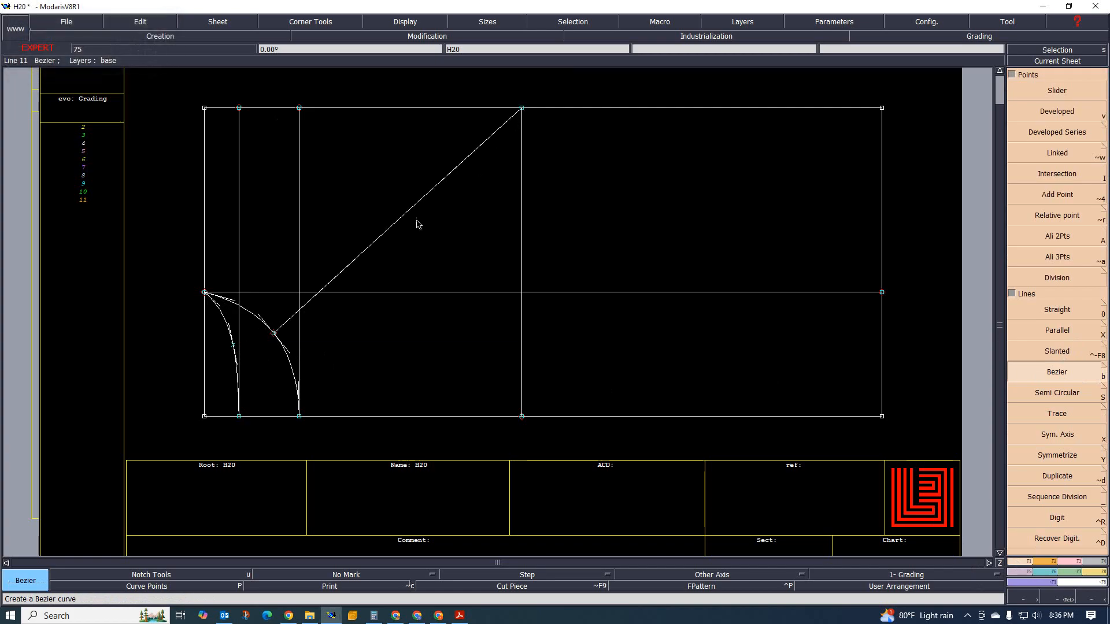
- Reshape the front raglan line into an S-shaped armhole curve, bulging outward near the neckline and hollowed near the underarm
{"action": "left_click", "coordinate": [1066, 562]}
{"action": "left_click", "coordinate": [1066, 277]}
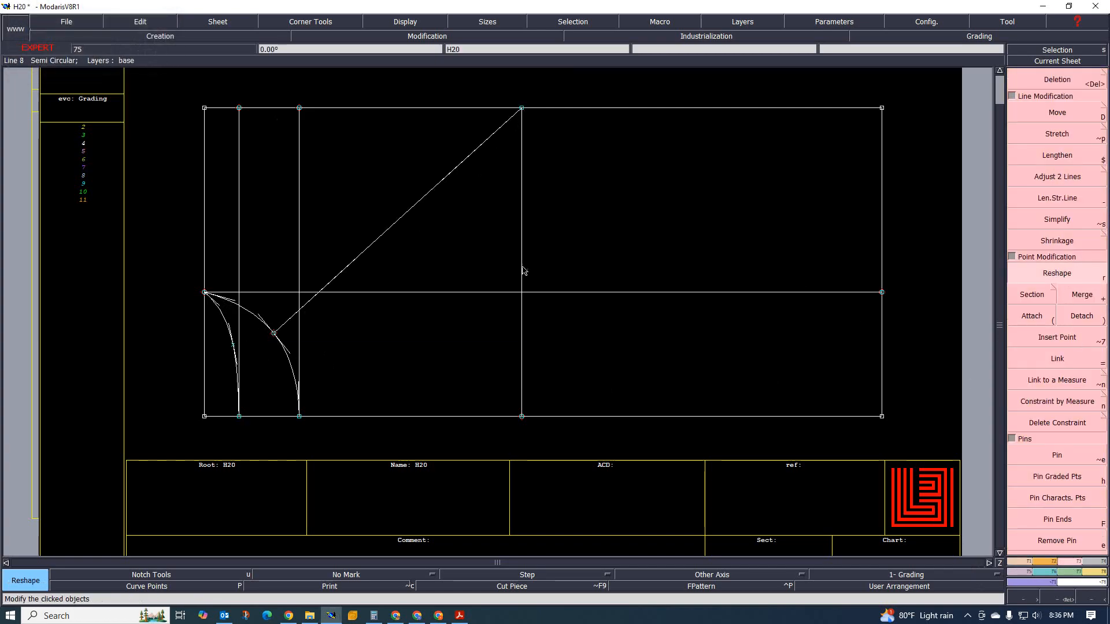
{"action": "left_click", "coordinate": [472, 158]}
{"action": "left_click", "coordinate": [515, 204]}
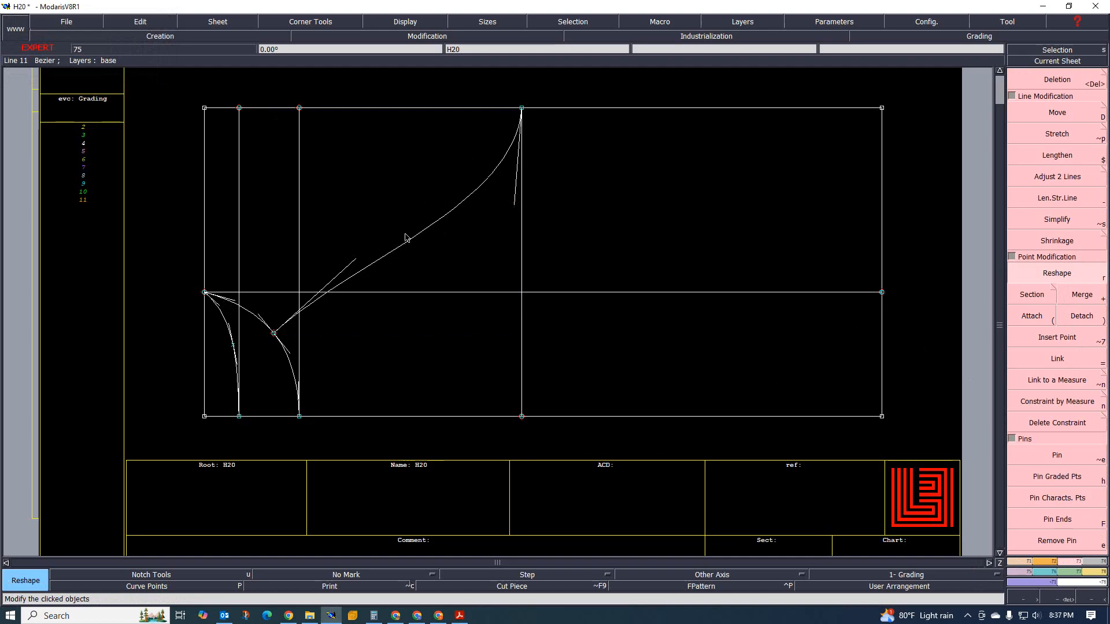
{"action": "left_click", "coordinate": [353, 256]}
{"action": "left_click", "coordinate": [357, 184]}
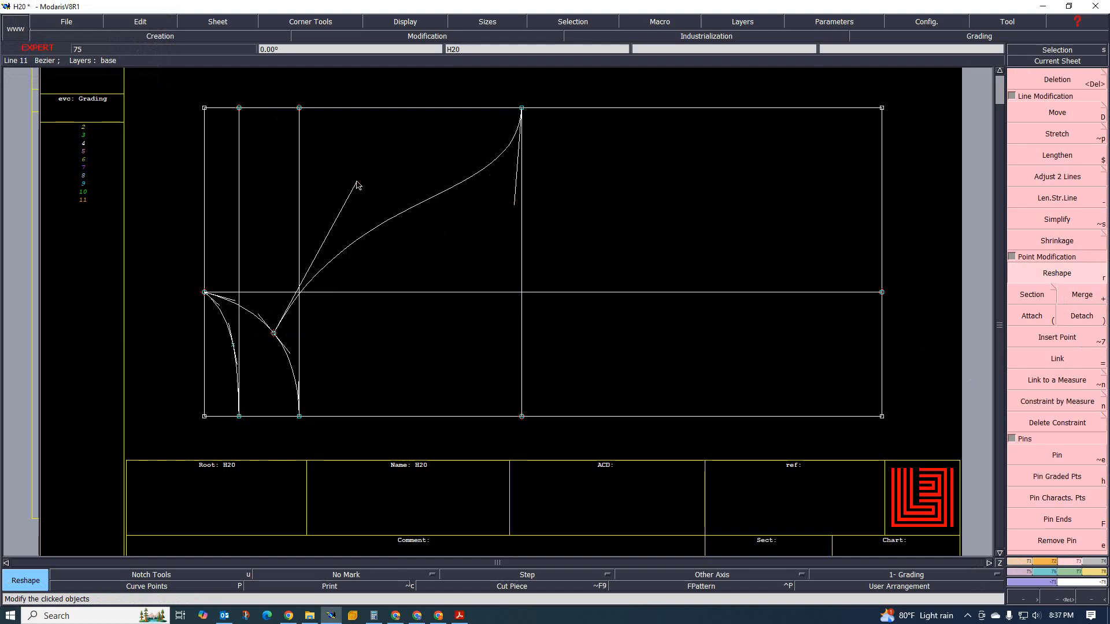
{"action": "left_click", "coordinate": [357, 184]}
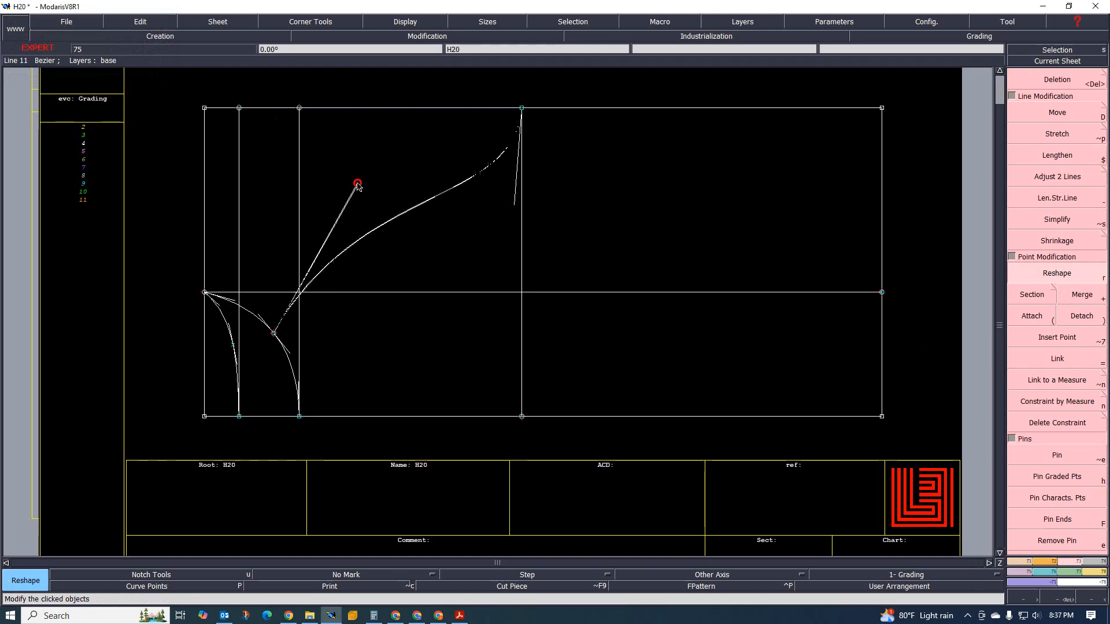
{"action": "left_click", "coordinate": [514, 205]}
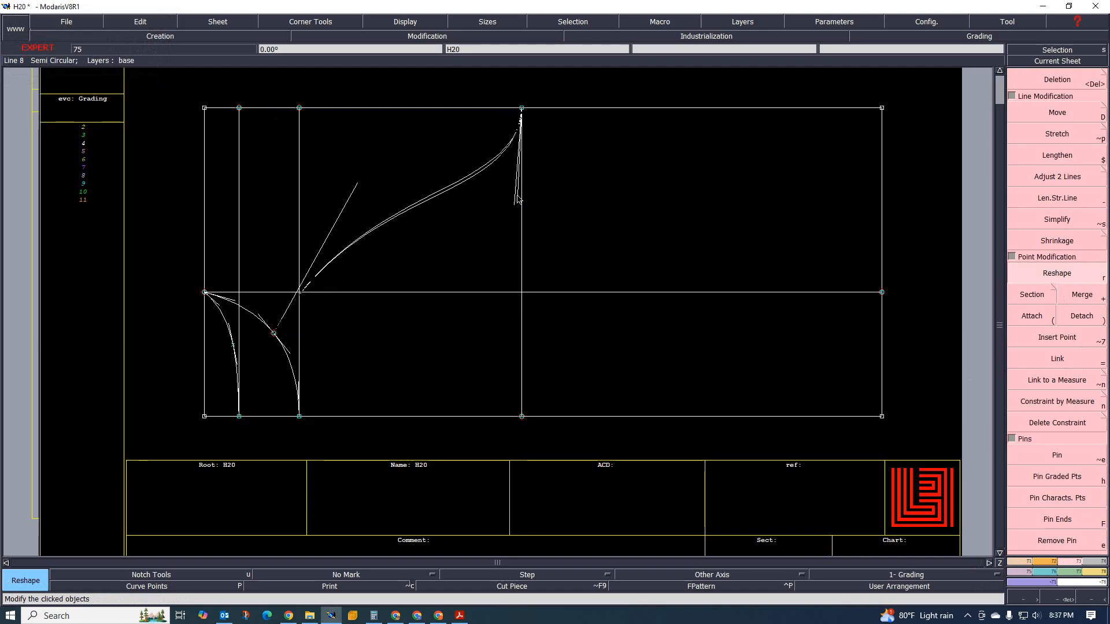
{"action": "left_click", "coordinate": [514, 204]}
- Examine the front raglan curve and compare it with the front and back sketches in the technical file
{"action": "scroll", "coordinate": [321, 256], "scroll_direction": "up", "scroll_amount": 3}
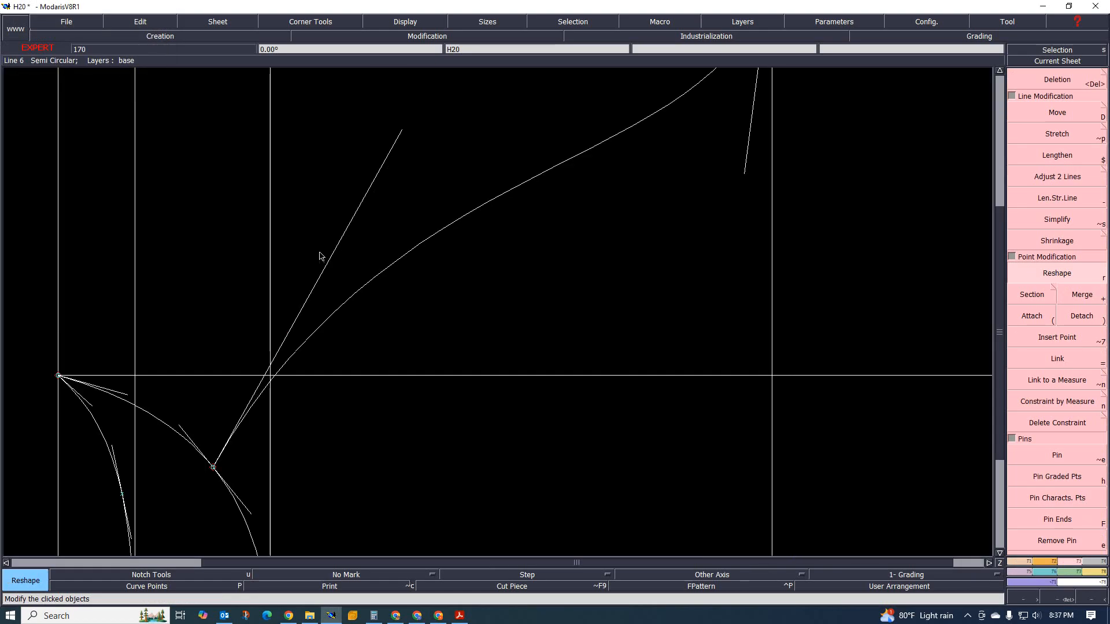
{"action": "scroll", "coordinate": [343, 316], "scroll_direction": "down", "scroll_amount": 2}
{"action": "scroll", "coordinate": [353, 271], "scroll_direction": "up", "scroll_amount": 1}
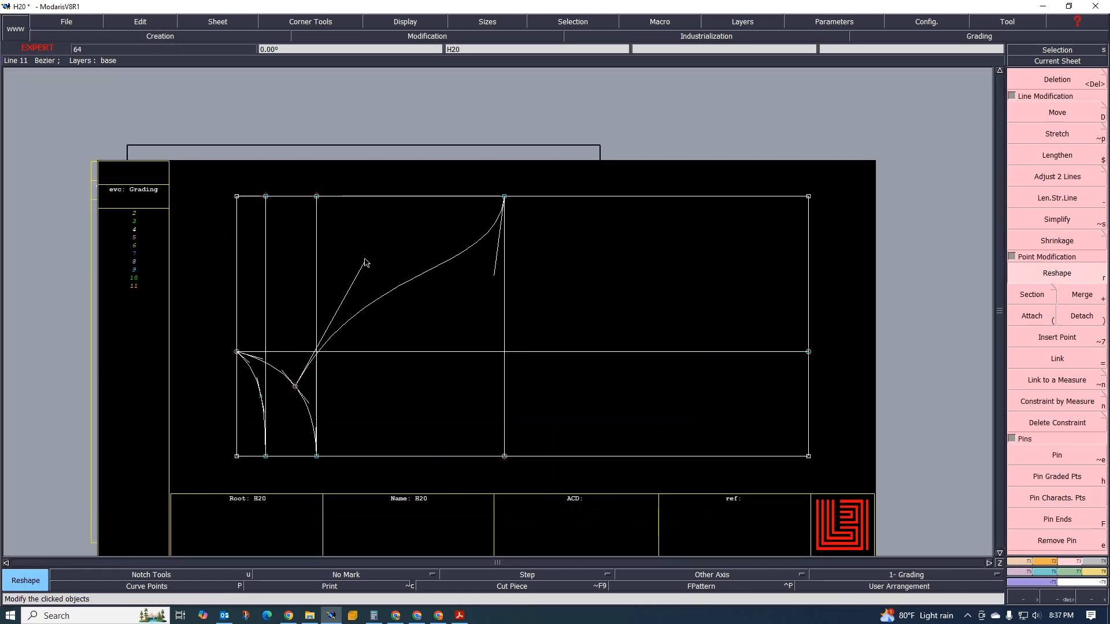
{"action": "scroll", "coordinate": [358, 358], "scroll_direction": "up", "scroll_amount": 2}
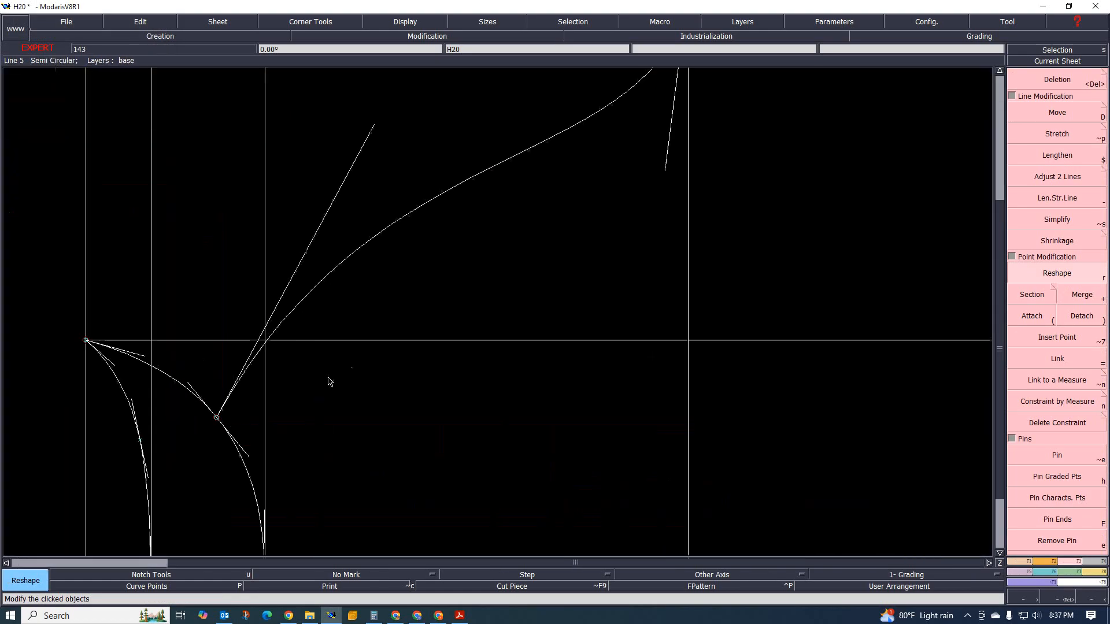
{"action": "scroll", "coordinate": [441, 321], "scroll_direction": "down", "scroll_amount": 2}
{"action": "scroll", "coordinate": [408, 274], "scroll_direction": "up", "scroll_amount": 2}
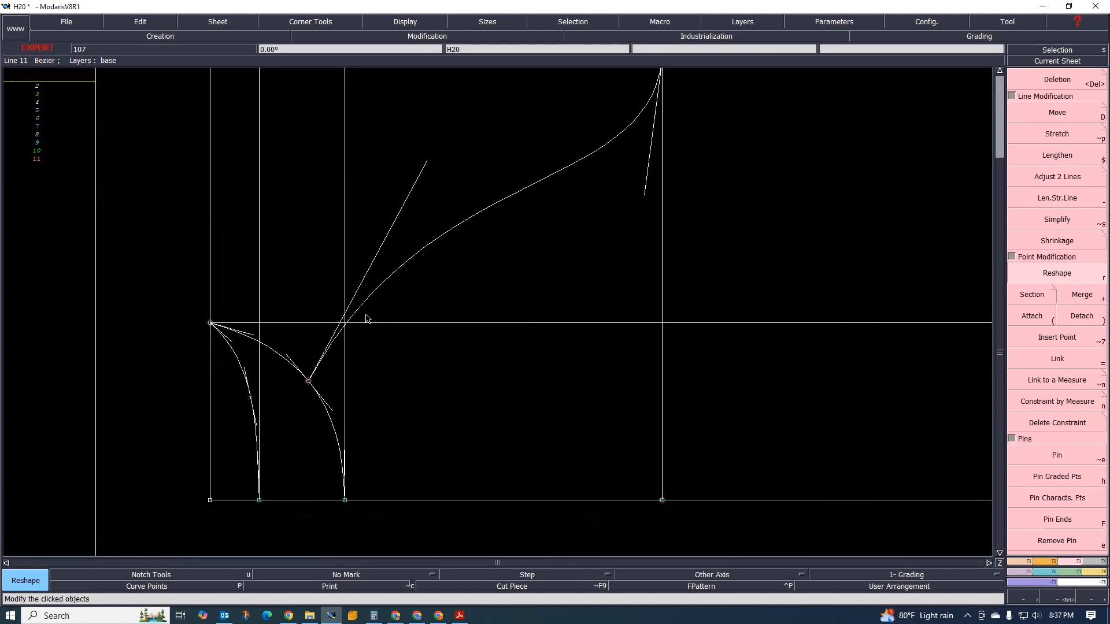
{"action": "left_click", "coordinate": [459, 616]}
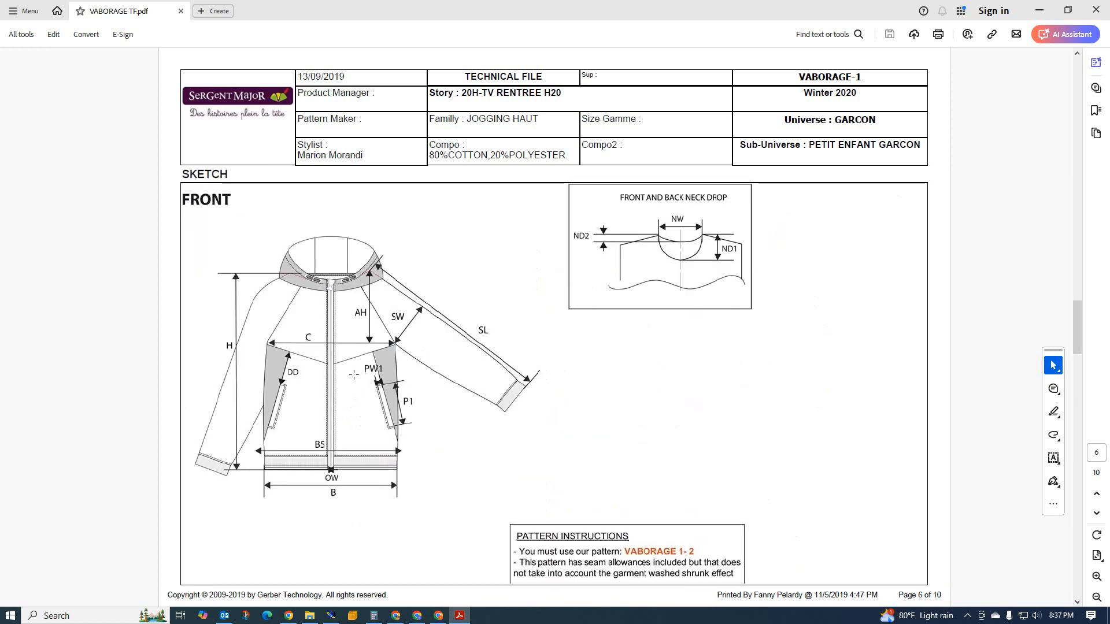
{"action": "scroll", "coordinate": [293, 328], "scroll_direction": "up", "scroll_amount": 1}
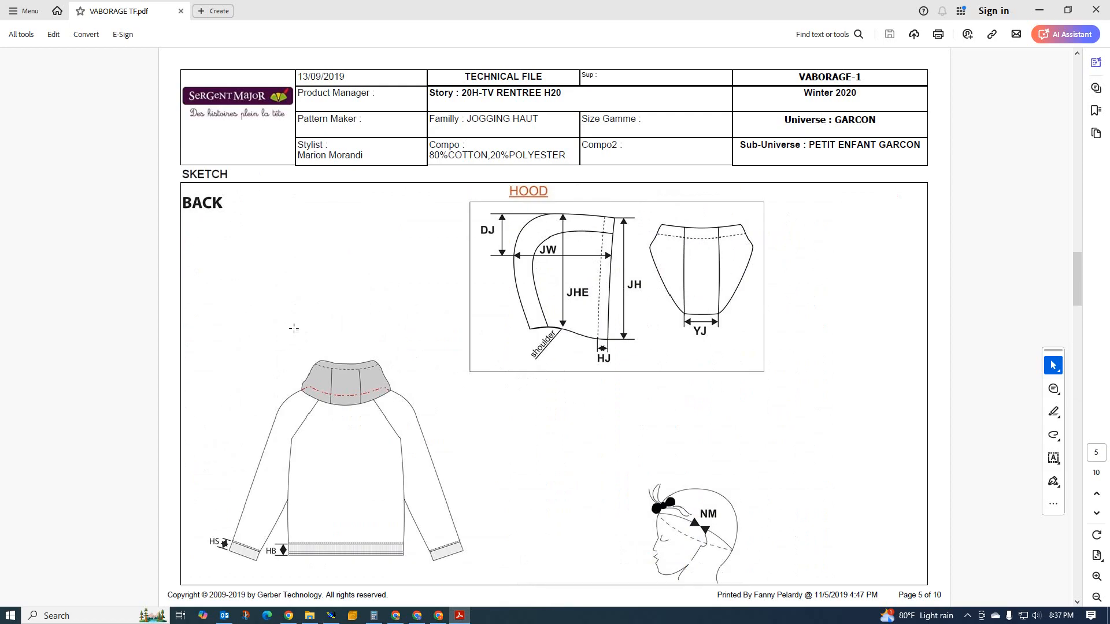
{"action": "scroll", "coordinate": [471, 337], "scroll_direction": "down", "scroll_amount": 1}
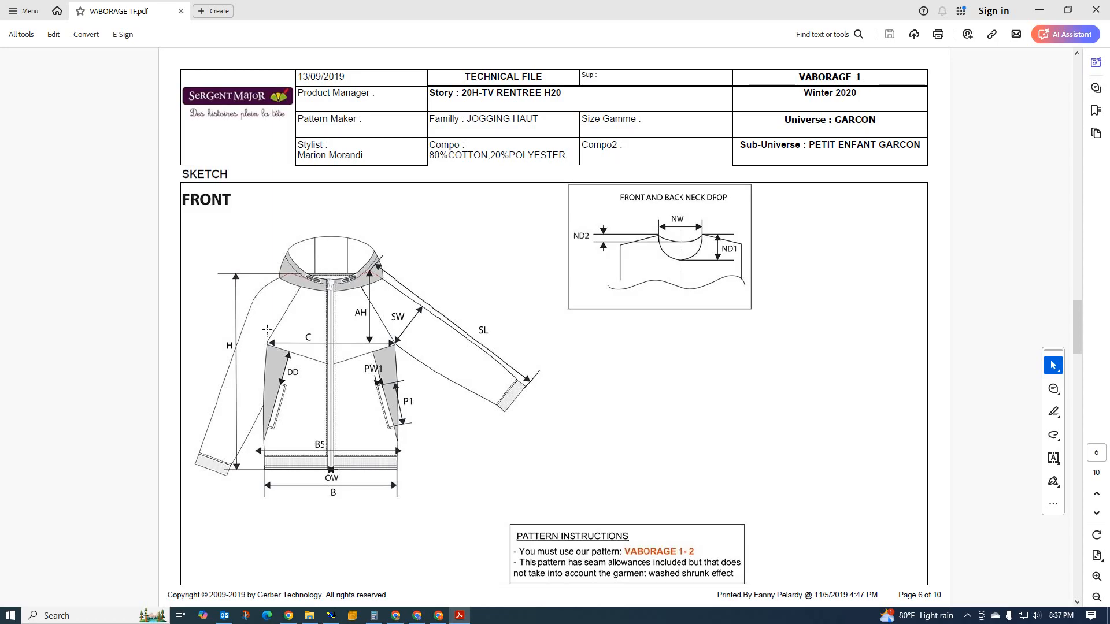
{"action": "left_click", "coordinate": [330, 616]}
{"action": "scroll", "coordinate": [307, 386], "scroll_direction": "down", "scroll_amount": 5}
{"action": "scroll", "coordinate": [397, 359], "scroll_direction": "up", "scroll_amount": 4}
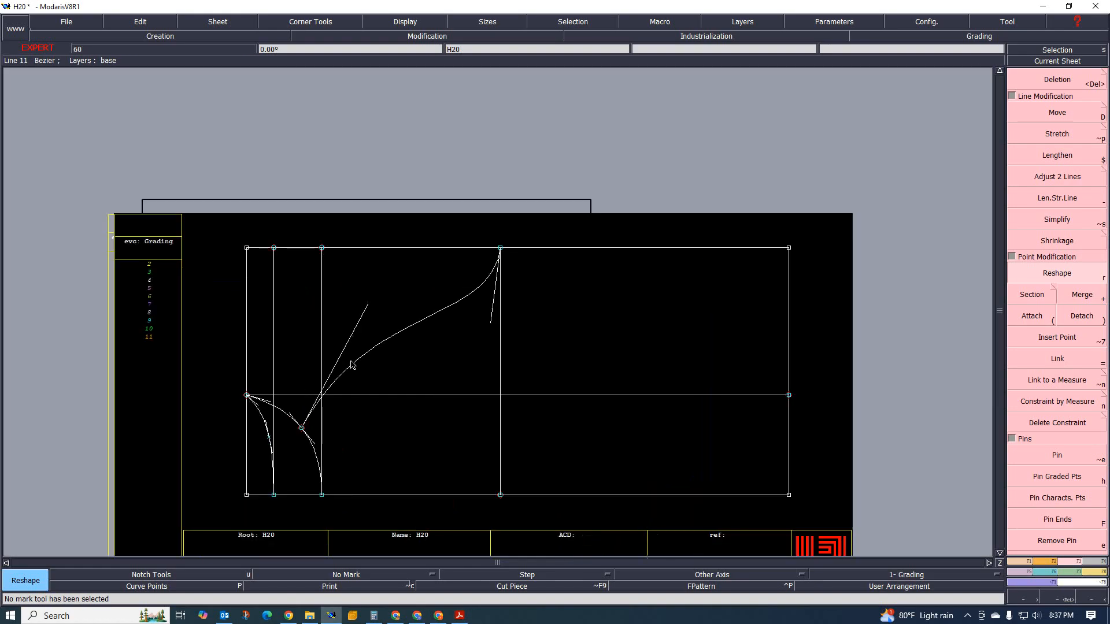
{"action": "scroll", "coordinate": [266, 439], "scroll_direction": "up", "scroll_amount": 1}
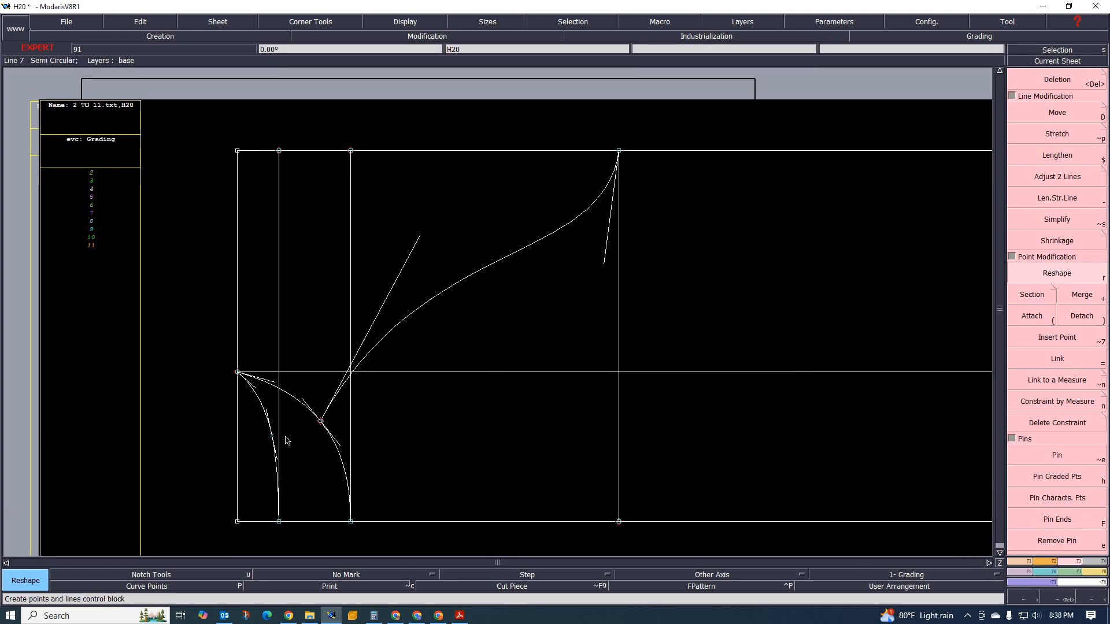
- Draw a Bezier line from the inserted point on the back neckline to a point midway along the front raglan curve
{"action": "left_click", "coordinate": [1025, 562]}
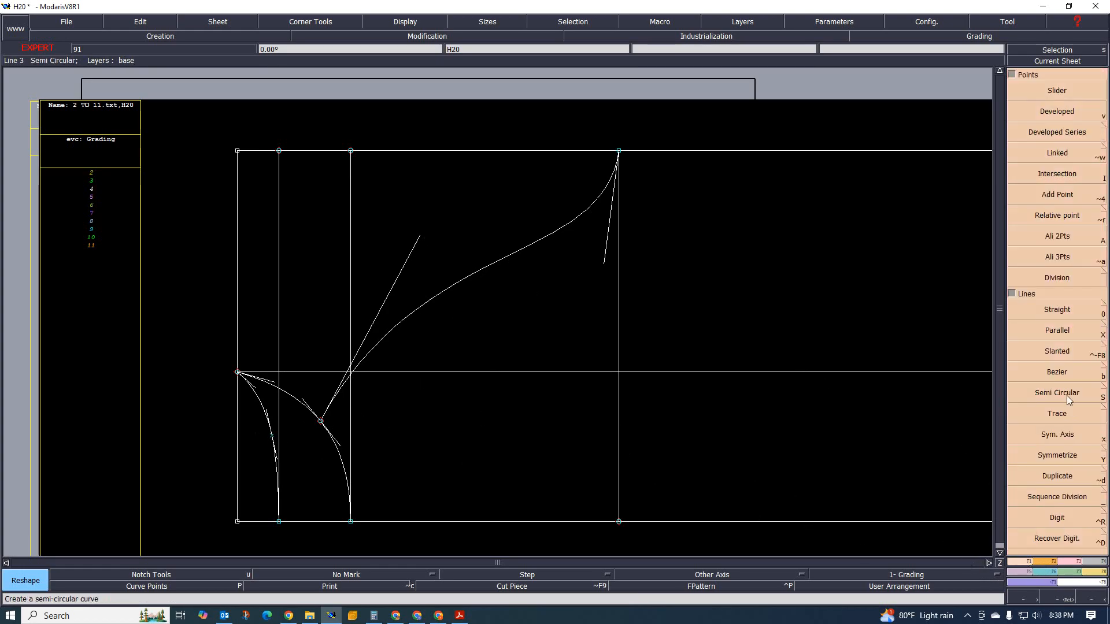
{"action": "left_click", "coordinate": [1062, 374]}
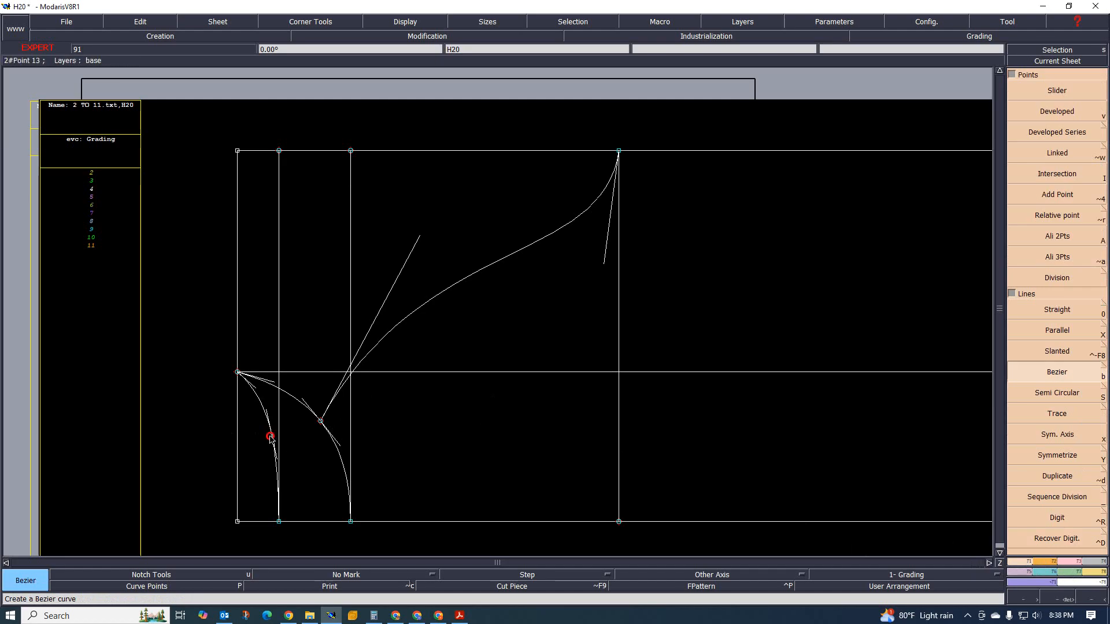
{"action": "left_click", "coordinate": [270, 438]}
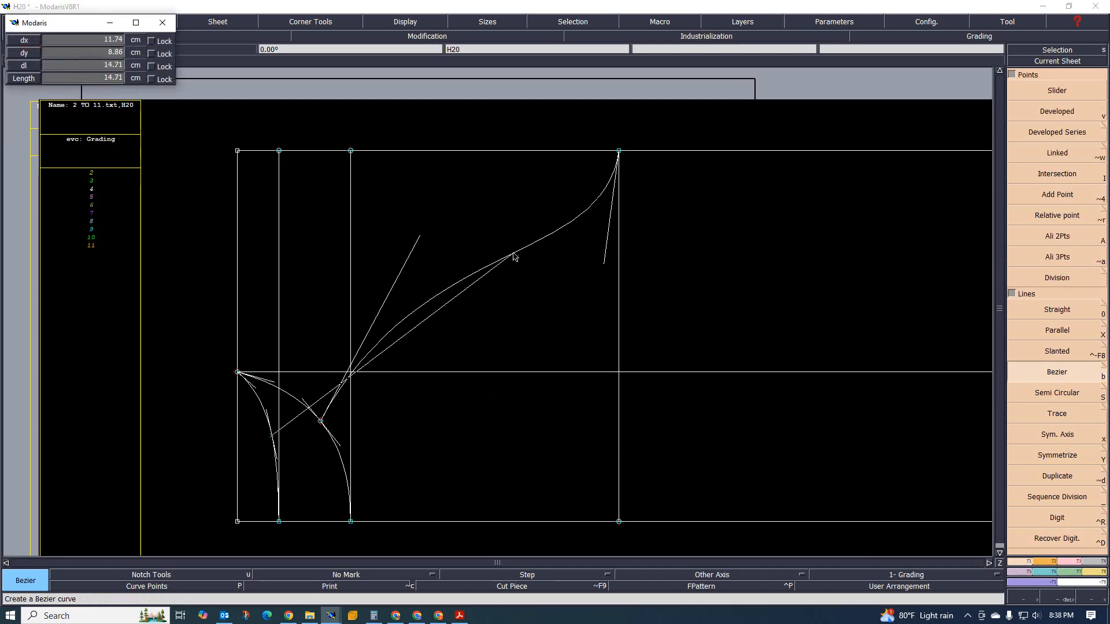
{"action": "left_click", "coordinate": [526, 247]}
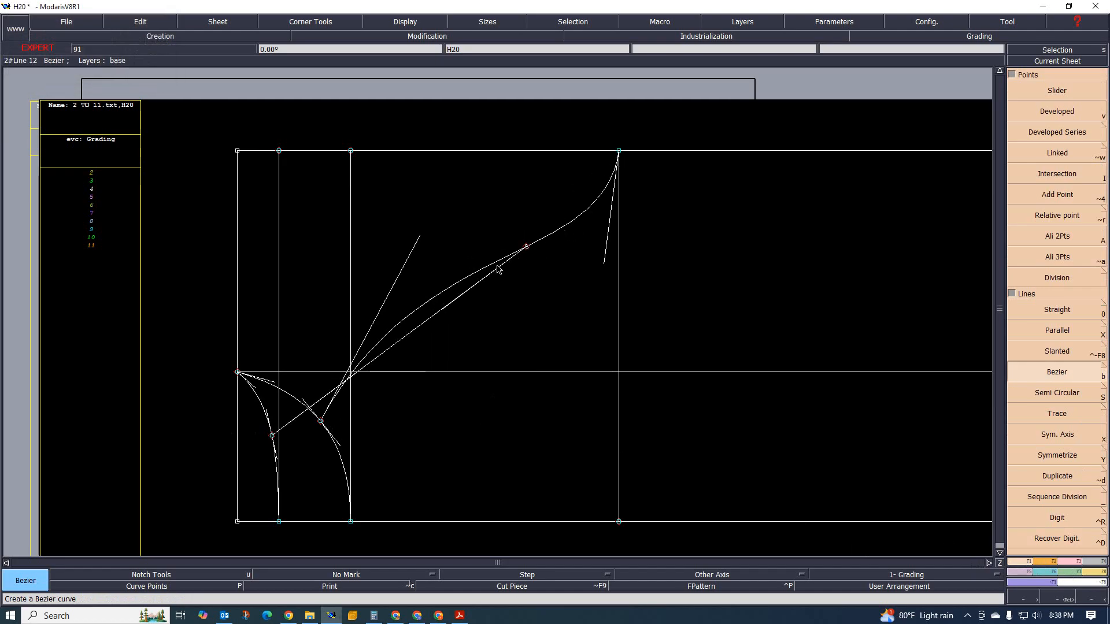
{"action": "scroll", "coordinate": [477, 305], "scroll_direction": "up", "scroll_amount": 3}
{"action": "scroll", "coordinate": [547, 303], "scroll_direction": "down", "scroll_amount": 2}
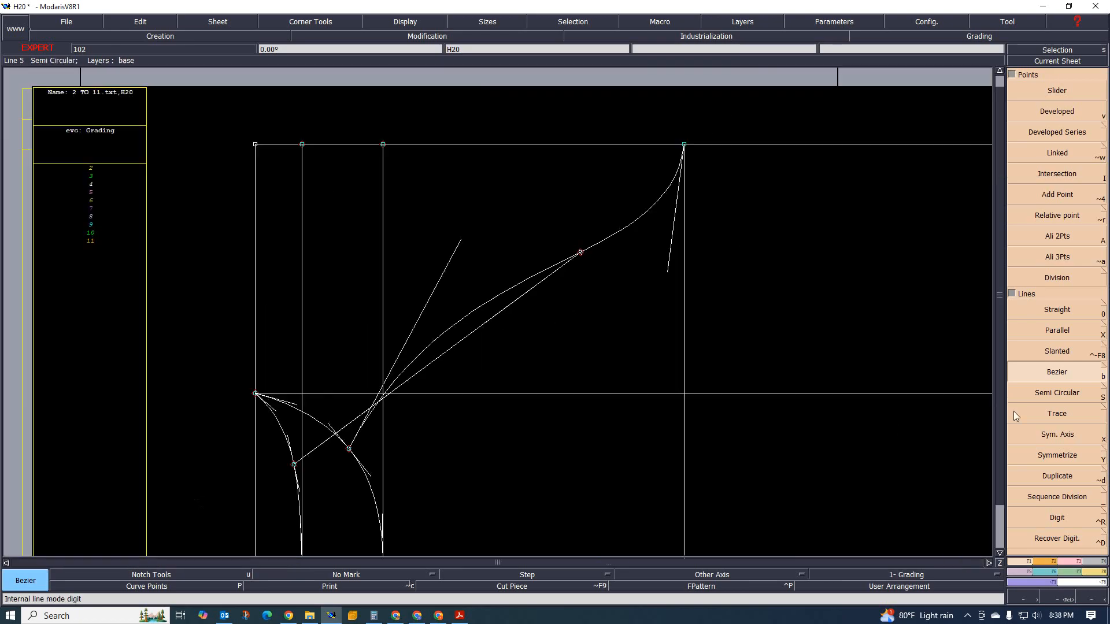
- Reshape the back raglan line into a gentle outward curve that runs smoothly into the front raglan curve where they meet
{"action": "left_click", "coordinate": [1071, 561]}
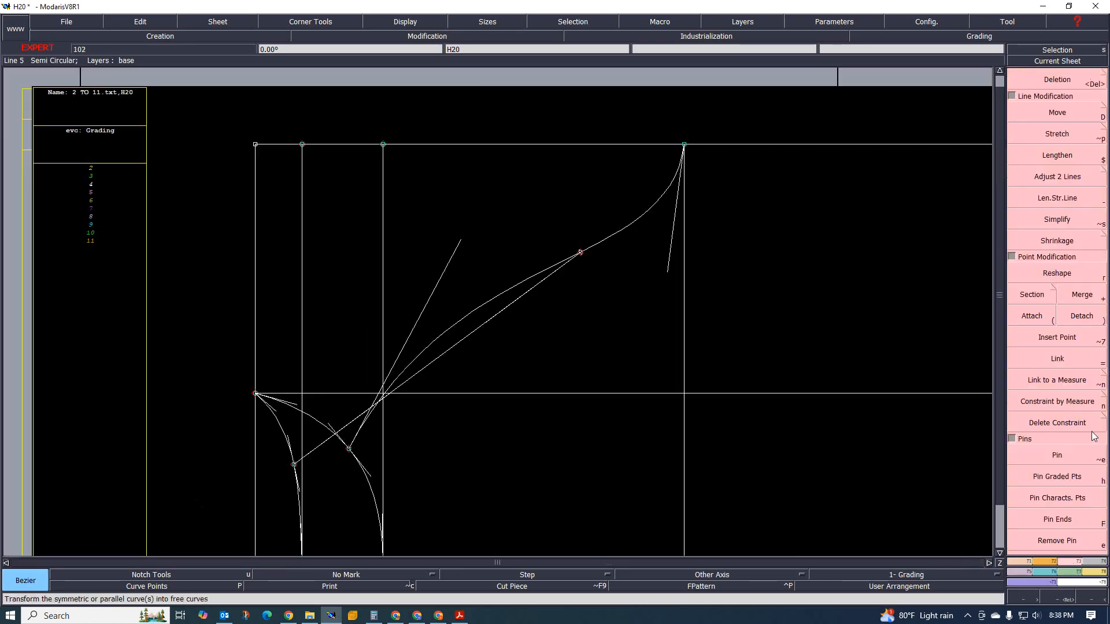
{"action": "left_click", "coordinate": [1062, 283]}
{"action": "scroll", "coordinate": [471, 348], "scroll_direction": "up", "scroll_amount": 1}
{"action": "left_click", "coordinate": [527, 299]}
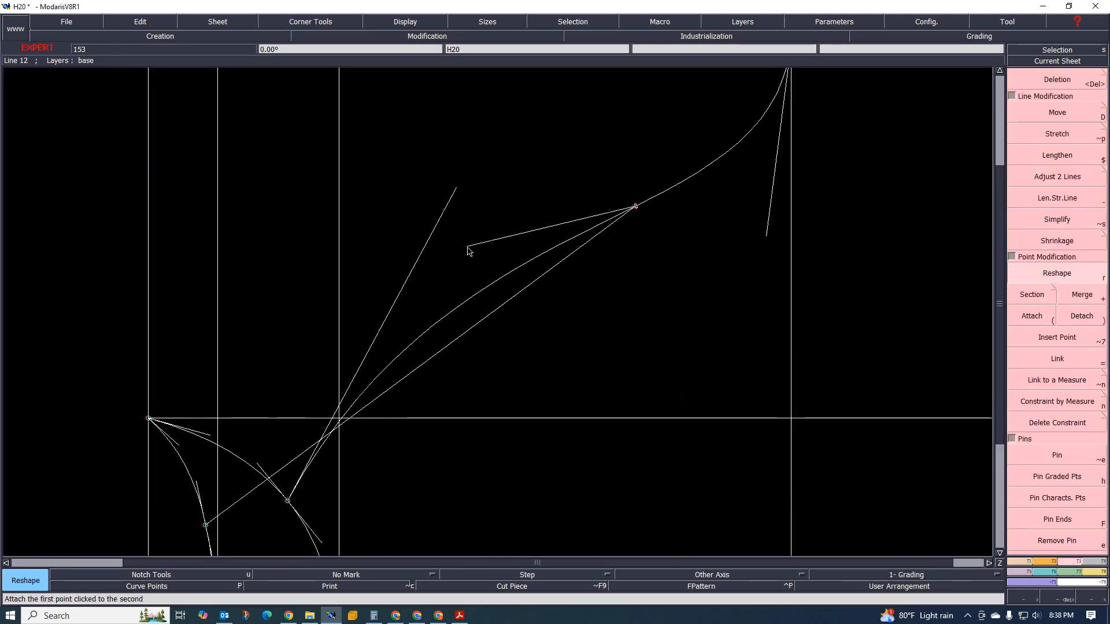
{"action": "left_click", "coordinate": [462, 244]}
{"action": "left_click", "coordinate": [348, 421]}
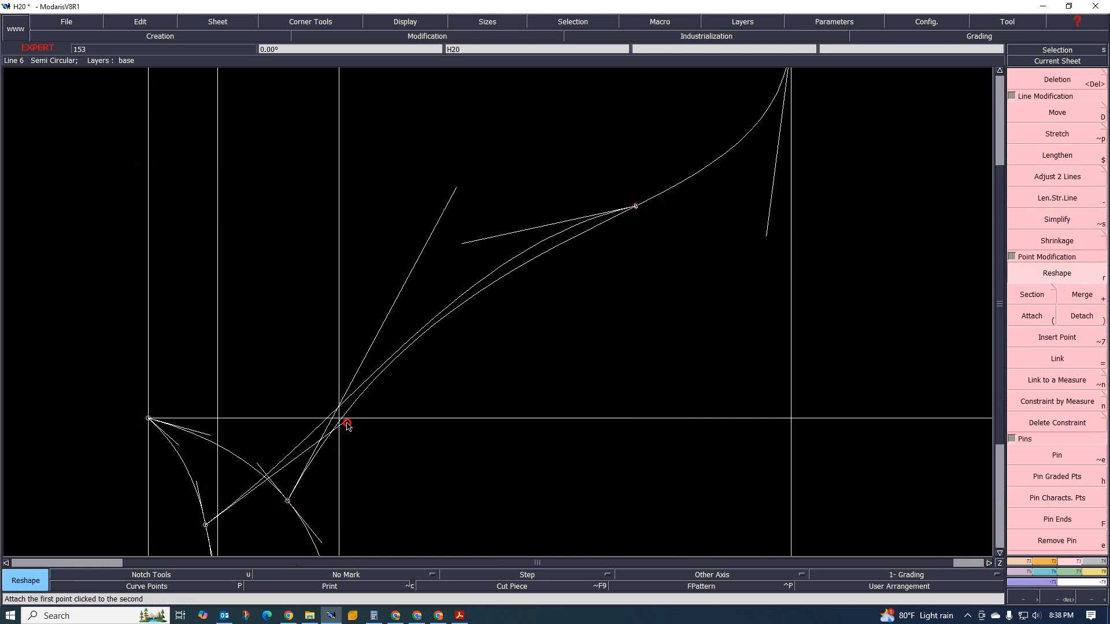
{"action": "left_click", "coordinate": [341, 373]}
{"action": "left_click", "coordinate": [509, 257]}
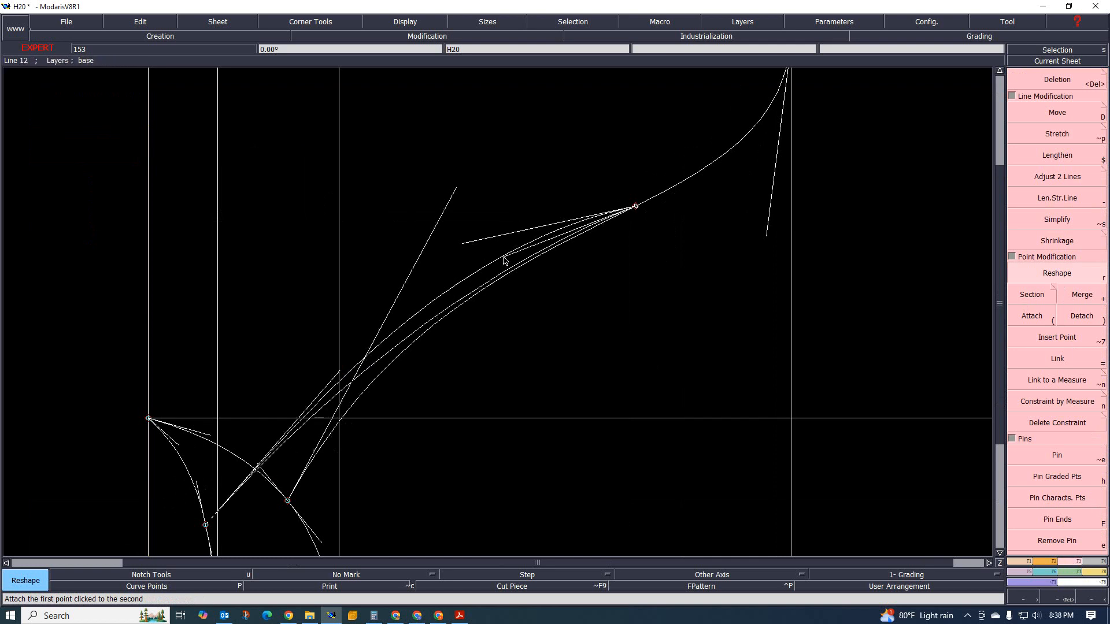
{"action": "left_click", "coordinate": [451, 290]}
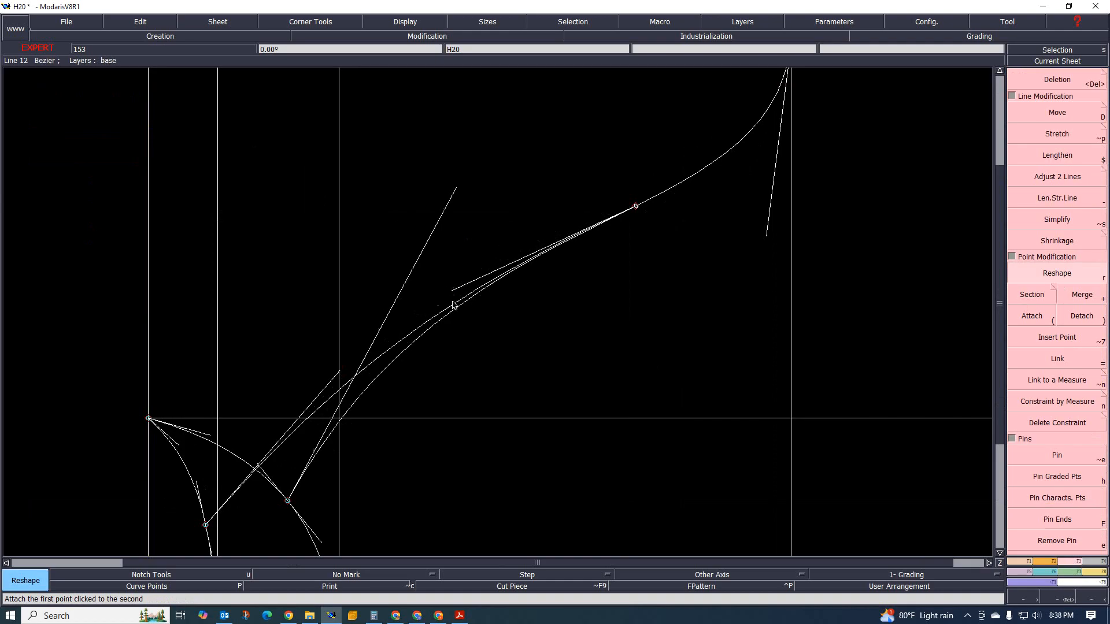
- Insert the slider point where the back raglan line meets the front raglan curve into that curve
{"action": "scroll", "coordinate": [453, 306], "scroll_direction": "down", "scroll_amount": 1}
{"action": "scroll", "coordinate": [426, 348], "scroll_direction": "up", "scroll_amount": 1}
{"action": "scroll", "coordinate": [440, 304], "scroll_direction": "down", "scroll_amount": 1}
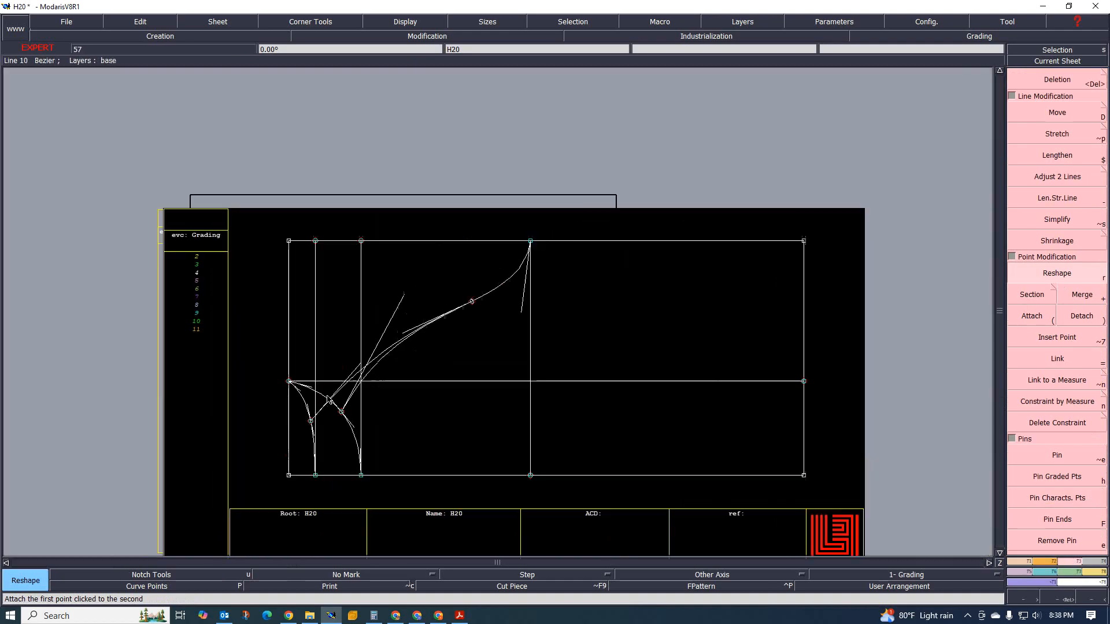
{"action": "scroll", "coordinate": [461, 389], "scroll_direction": "up", "scroll_amount": 1}
{"action": "scroll", "coordinate": [402, 309], "scroll_direction": "down", "scroll_amount": 1}
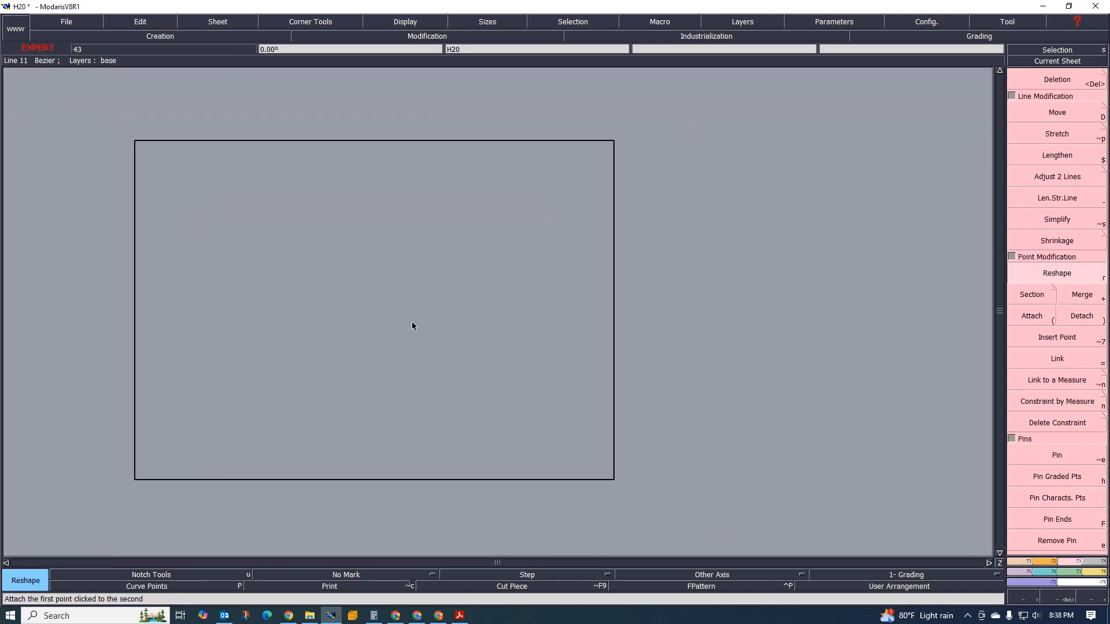
{"action": "scroll", "coordinate": [414, 325], "scroll_direction": "up", "scroll_amount": 1}
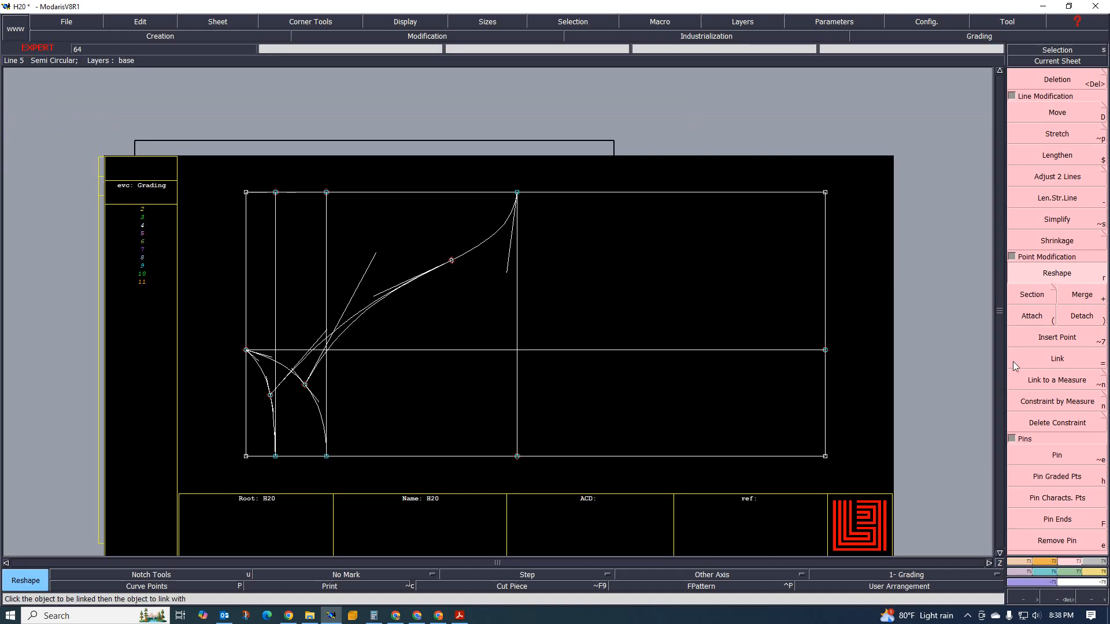
{"action": "left_click", "coordinate": [1057, 337]}
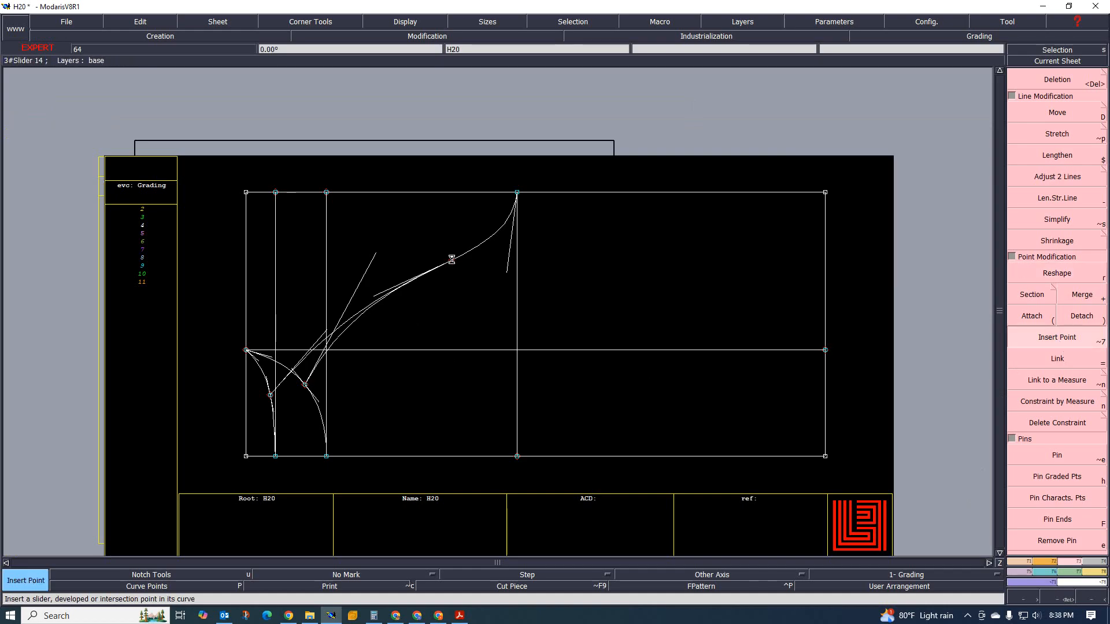
{"action": "scroll", "coordinate": [430, 288], "scroll_direction": "up", "scroll_amount": 1}
{"action": "scroll", "coordinate": [380, 272], "scroll_direction": "down", "scroll_amount": 2}
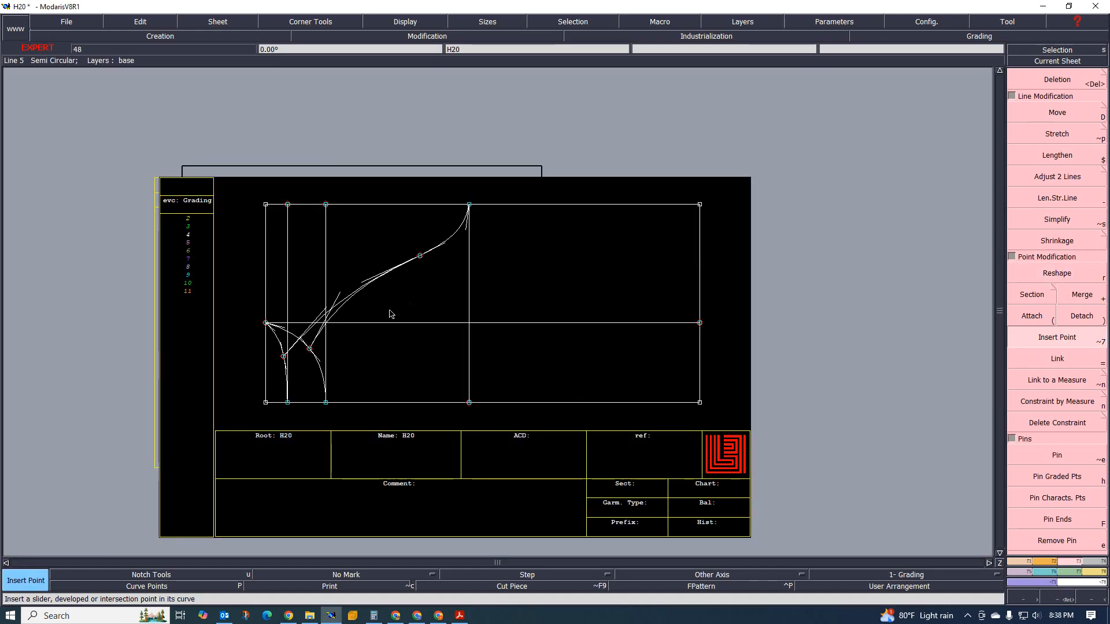
- Look up the size 4A sleeve length and cuff height in the technical file and calculate 41.5 - 3.5
{"action": "left_click", "coordinate": [461, 615]}
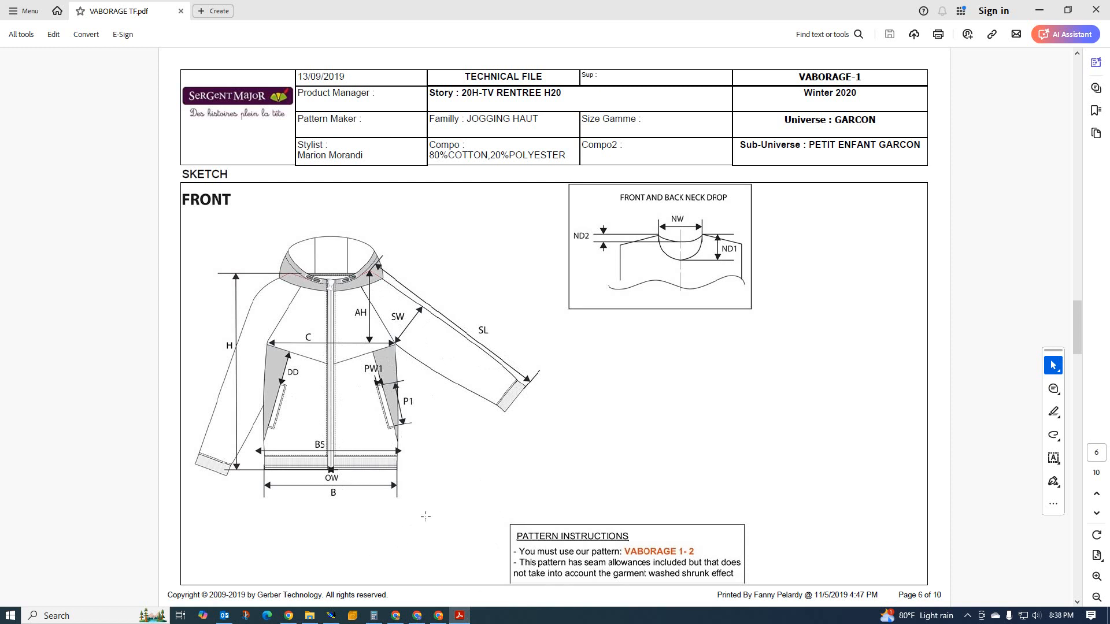
{"action": "scroll", "coordinate": [425, 516], "scroll_direction": "down", "scroll_amount": 2}
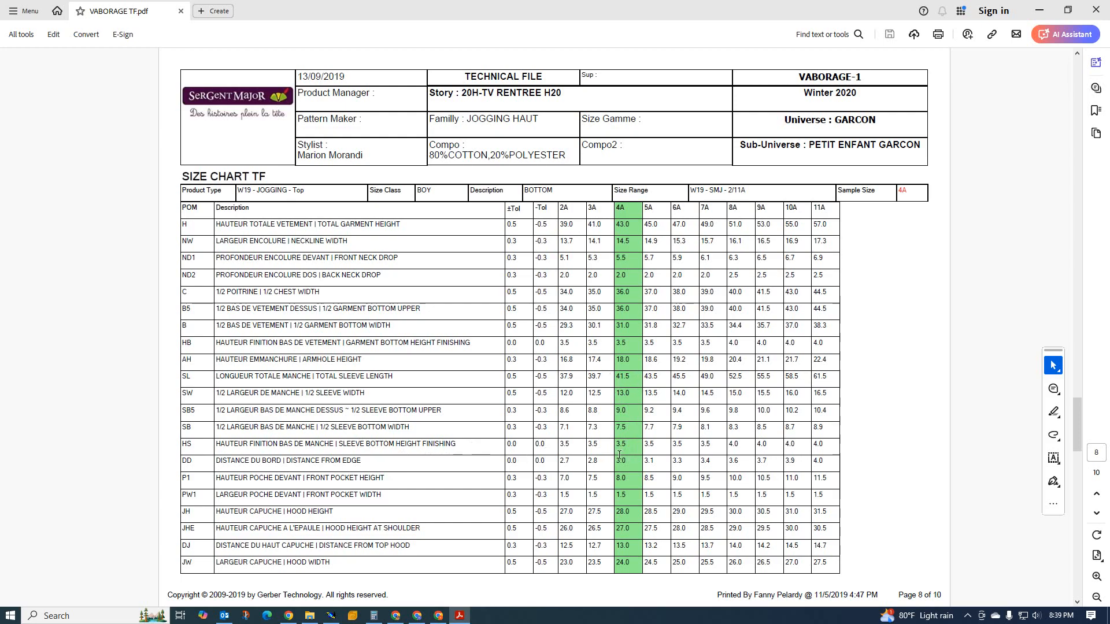
{"action": "left_click", "coordinate": [374, 616]}
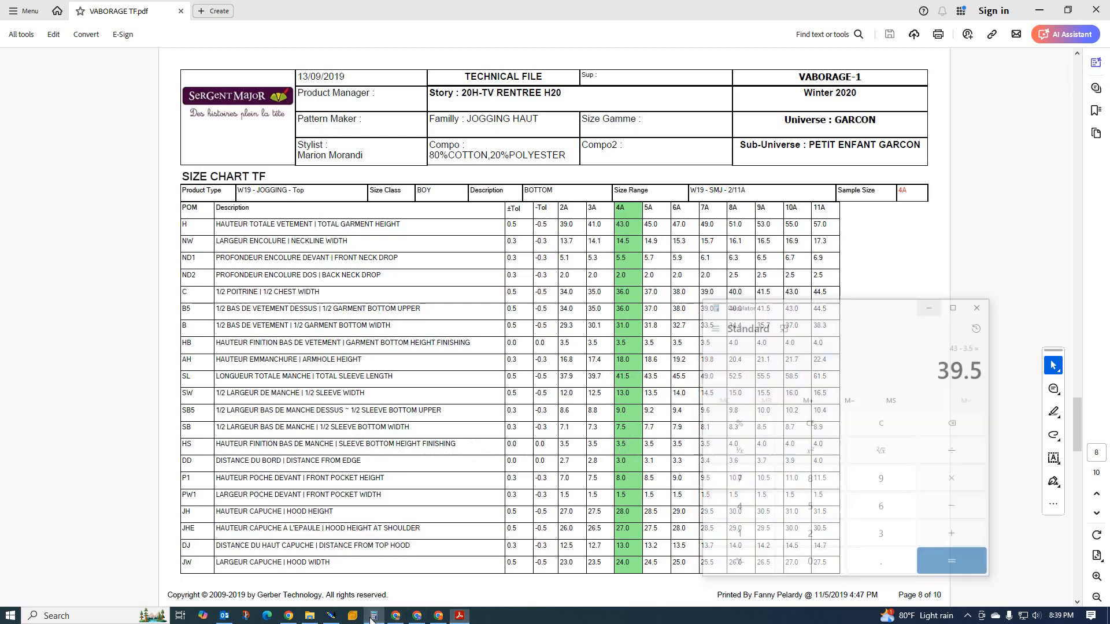
{"action": "left_click", "coordinate": [955, 400]}
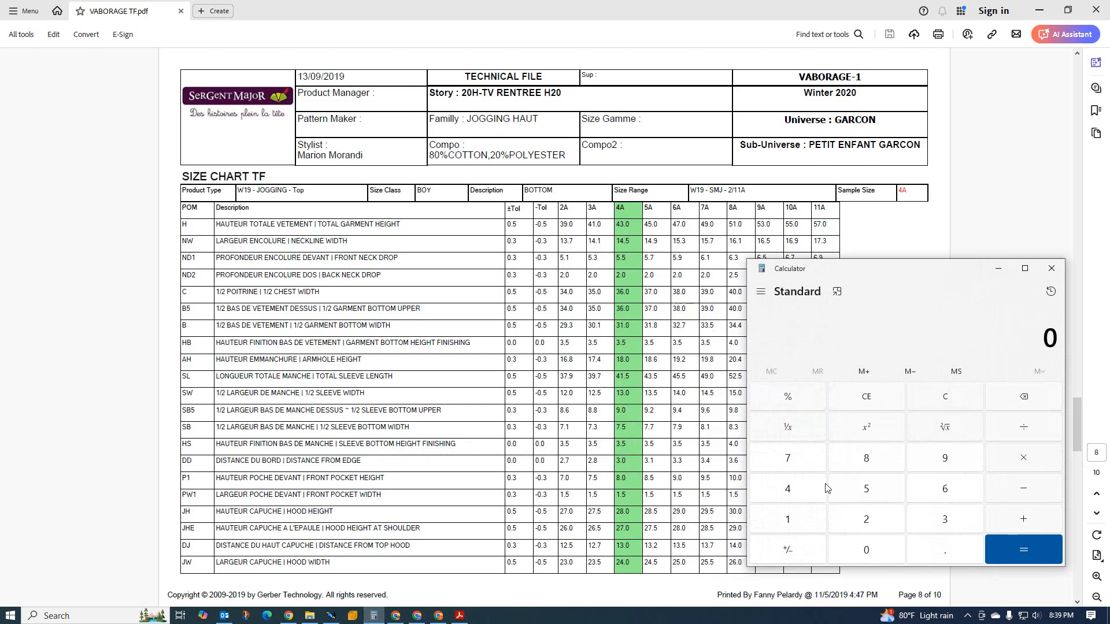
{"action": "left_click", "coordinate": [795, 497]}
{"action": "left_click", "coordinate": [787, 518]}
{"action": "left_click", "coordinate": [944, 548]}
{"action": "left_click", "coordinate": [883, 494]}
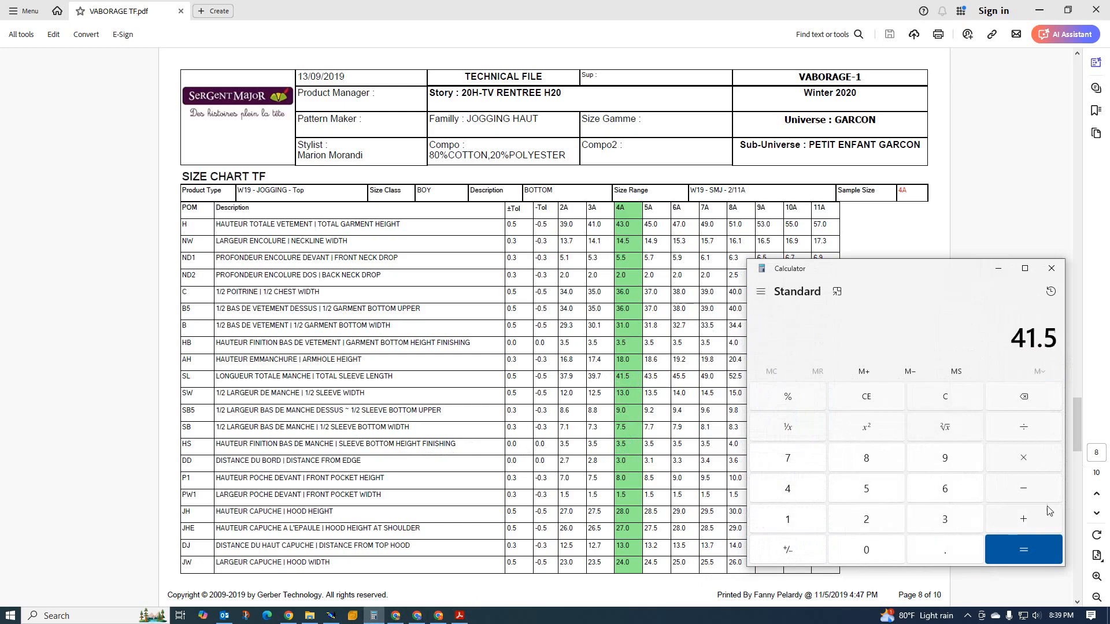
{"action": "left_click", "coordinate": [946, 520]}
{"action": "left_click", "coordinate": [943, 550]}
{"action": "left_click", "coordinate": [870, 489]}
{"action": "left_click", "coordinate": [1024, 549]}
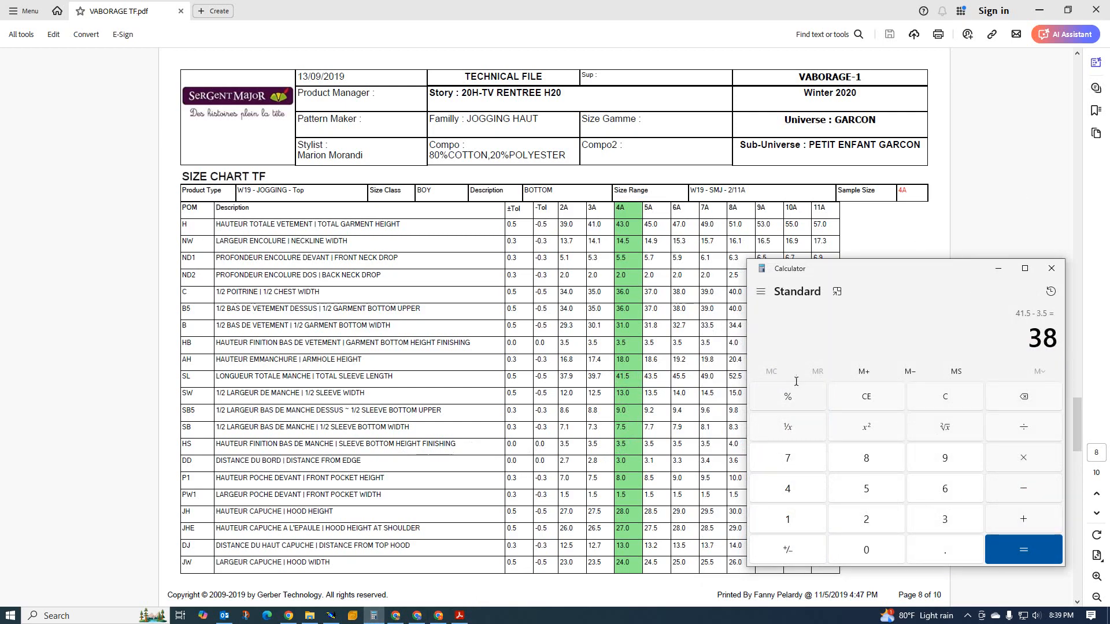
{"action": "left_click_drag", "start_coordinate": [348, 618], "coordinate": [379, 614]}
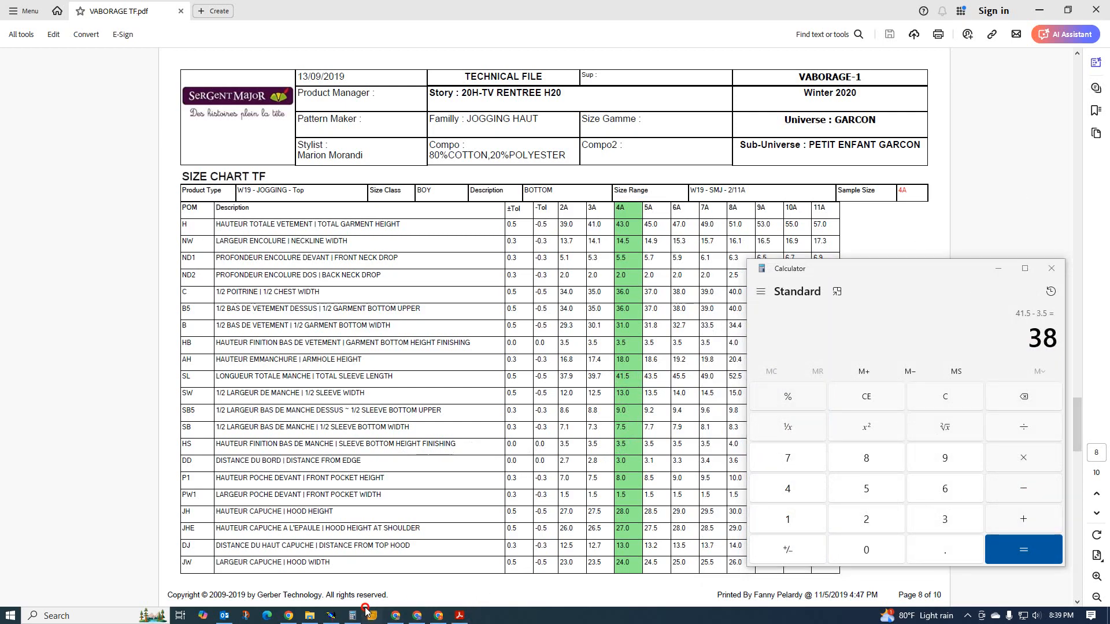
- Return to Modaris, try a straight line from the neck width point to well above the rectangle, and undo it
{"action": "left_click", "coordinate": [330, 616]}
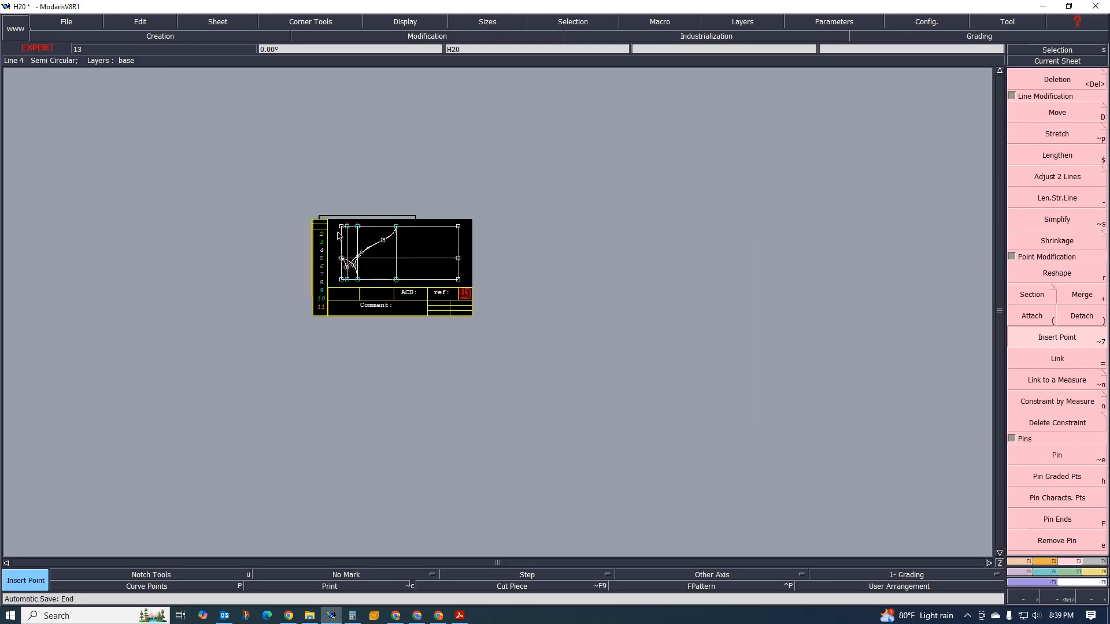
{"action": "scroll", "coordinate": [351, 202], "scroll_direction": "up", "scroll_amount": 4}
{"action": "scroll", "coordinate": [383, 222], "scroll_direction": "down", "scroll_amount": 2}
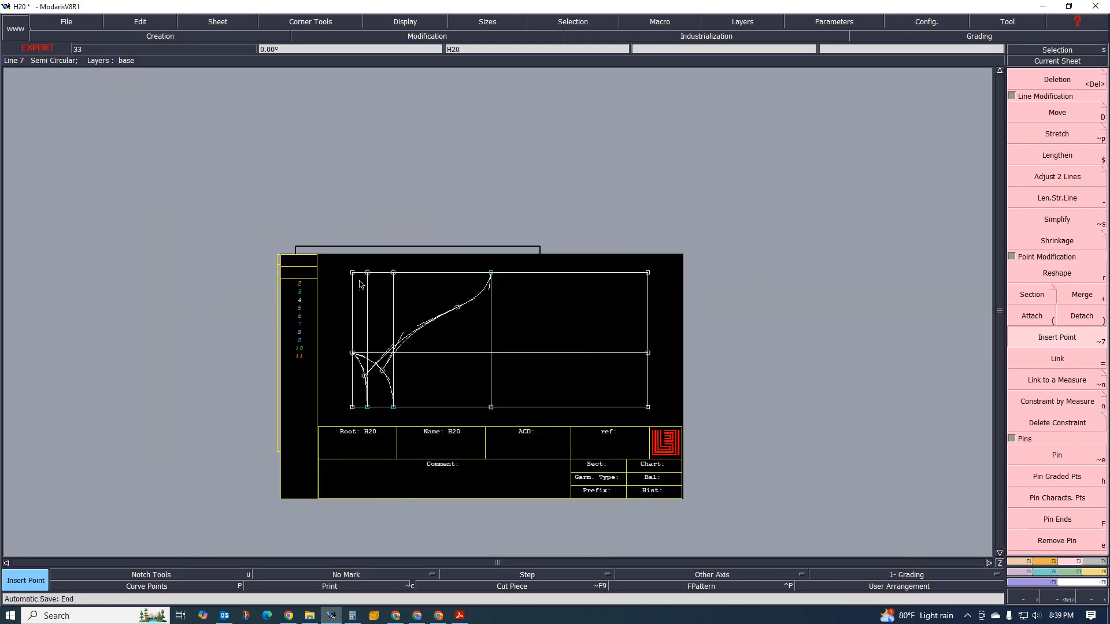
{"action": "scroll", "coordinate": [355, 301], "scroll_direction": "up", "scroll_amount": 2}
{"action": "scroll", "coordinate": [417, 326], "scroll_direction": "down", "scroll_amount": 3}
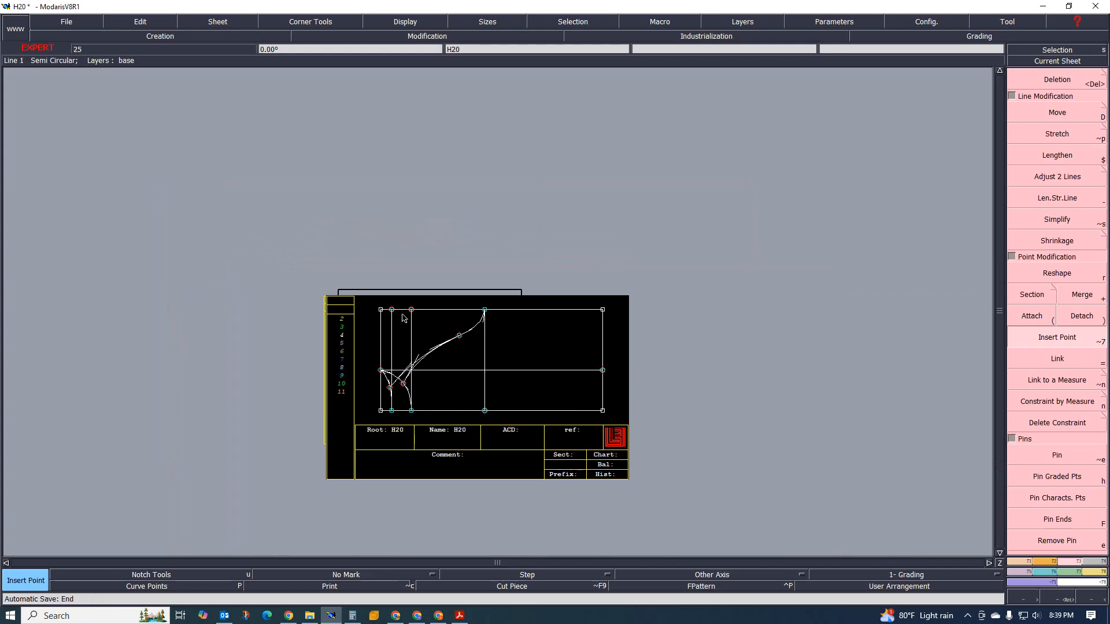
{"action": "scroll", "coordinate": [403, 318], "scroll_direction": "up", "scroll_amount": 1}
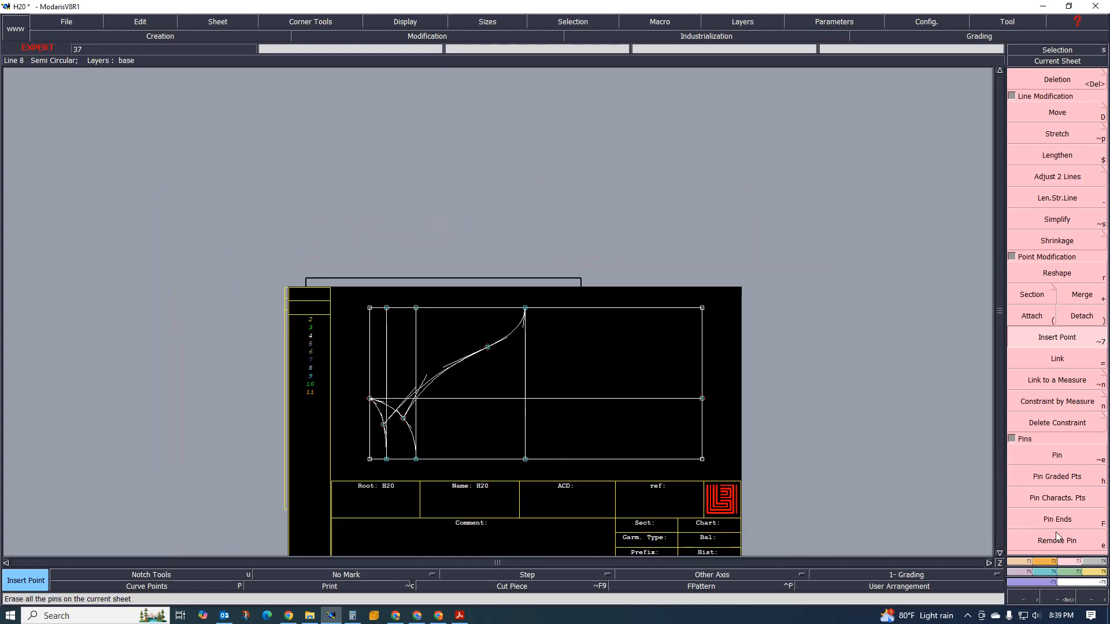
{"action": "left_click", "coordinate": [1029, 561]}
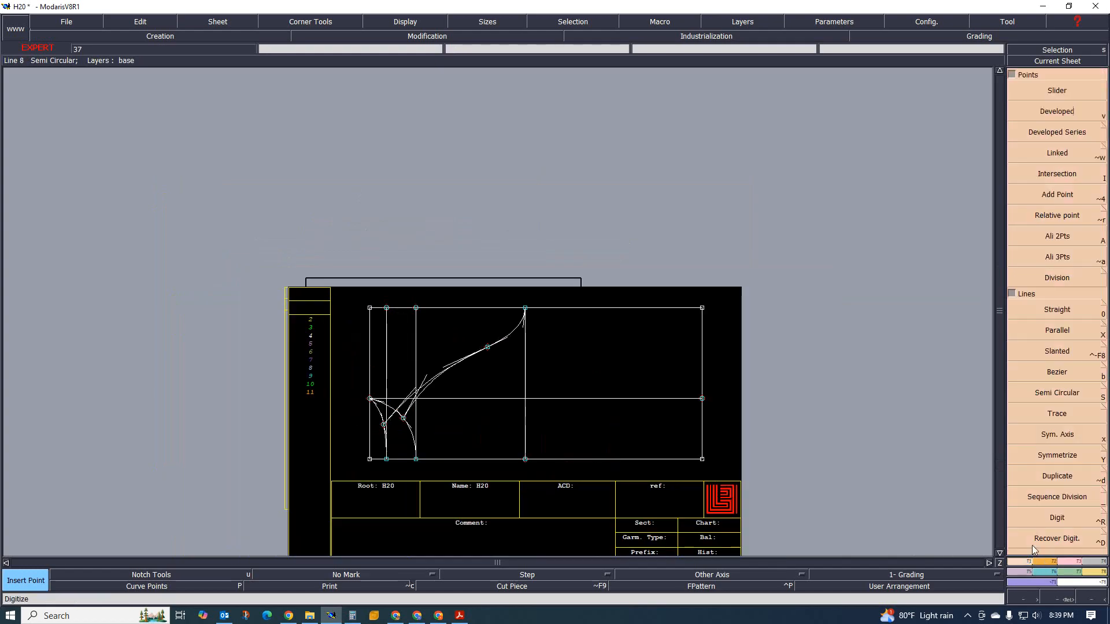
{"action": "left_click", "coordinate": [1067, 316]}
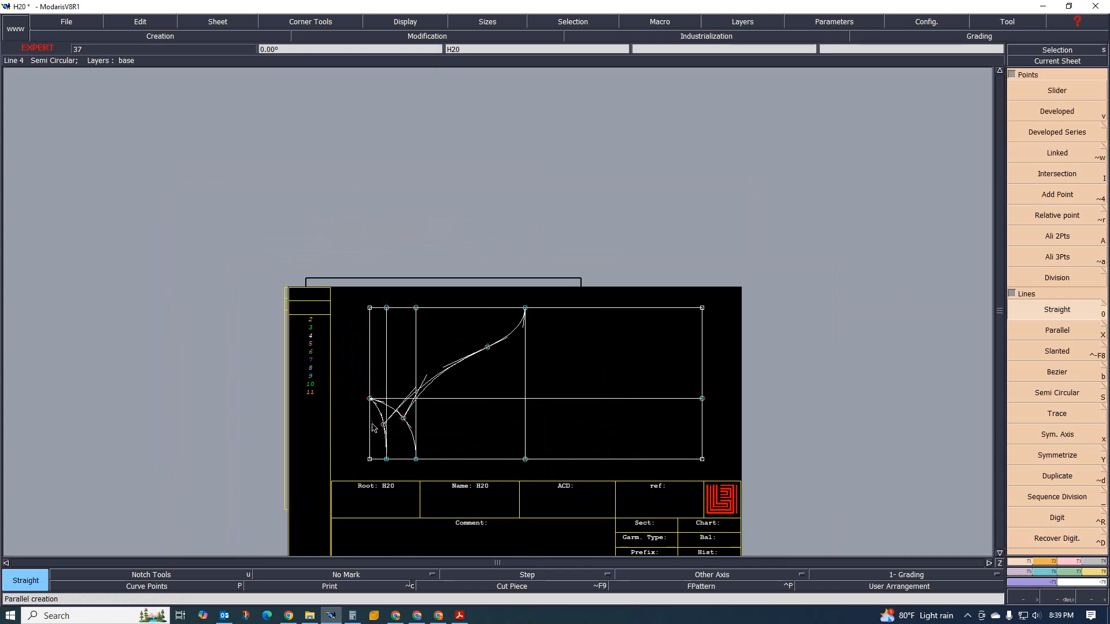
{"action": "left_click", "coordinate": [370, 399]}
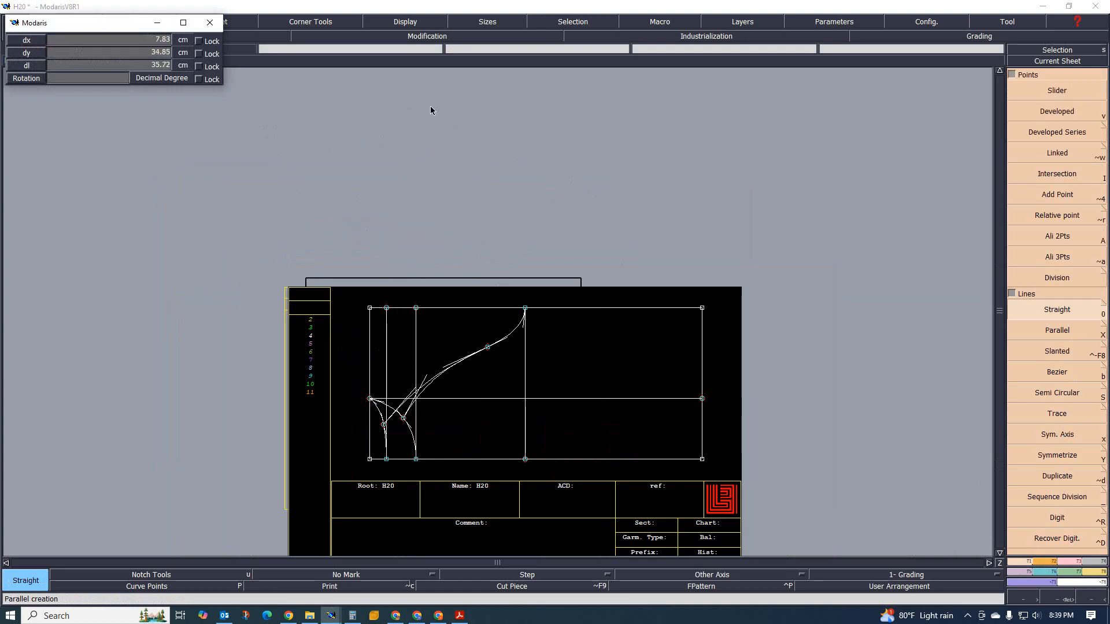
{"action": "scroll", "coordinate": [393, 310], "scroll_direction": "down", "scroll_amount": 3}
{"action": "scroll", "coordinate": [432, 196], "scroll_direction": "up", "scroll_amount": 2}
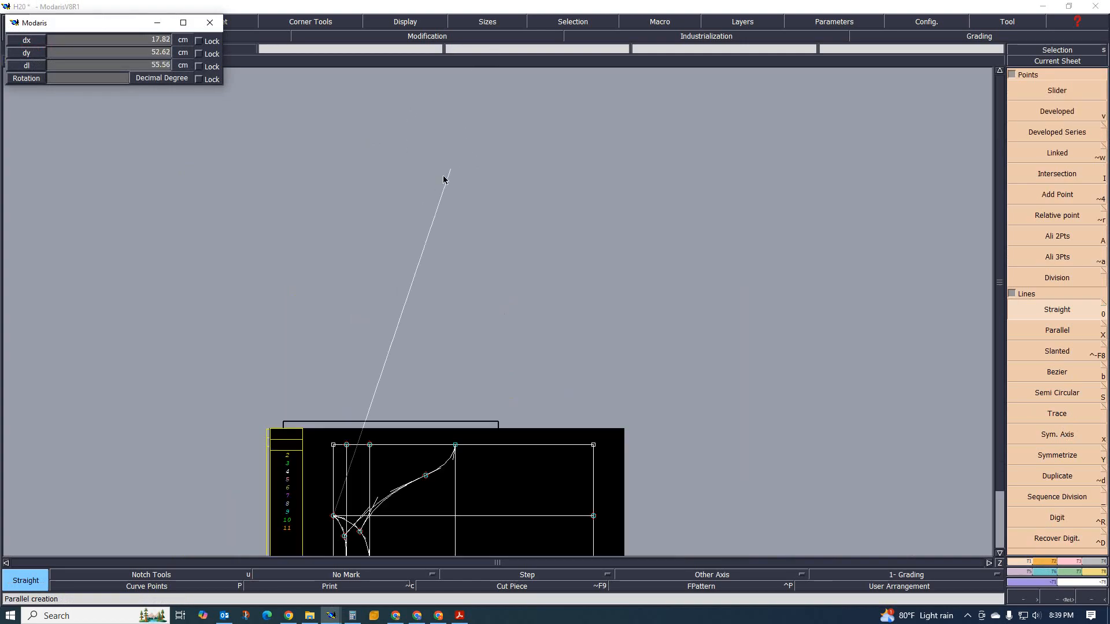
{"action": "left_click", "coordinate": [441, 140]}
{"action": "scroll", "coordinate": [478, 193], "scroll_direction": "down", "scroll_amount": 2}
{"action": "scroll", "coordinate": [441, 260], "scroll_direction": "up", "scroll_amount": 2}
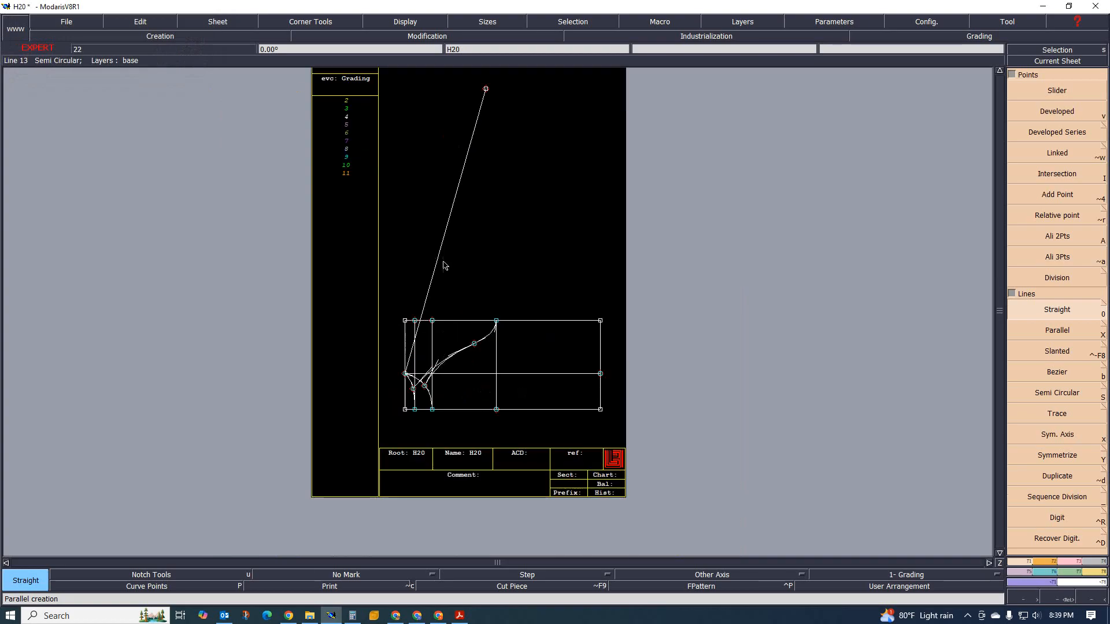
{"action": "key", "text": "ctrl+z"}
{"action": "scroll", "coordinate": [499, 341], "scroll_direction": "up", "scroll_amount": 2}
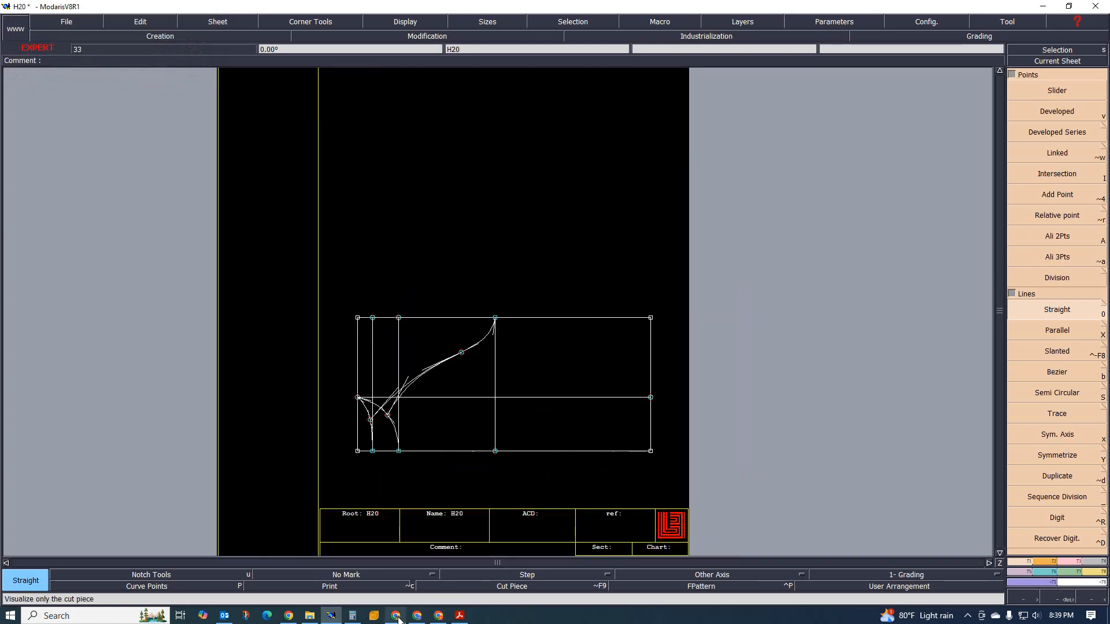
- Check the sleeve measurements on the technical file's front sketch and in the size chart's 4A column
{"action": "left_click", "coordinate": [465, 617]}
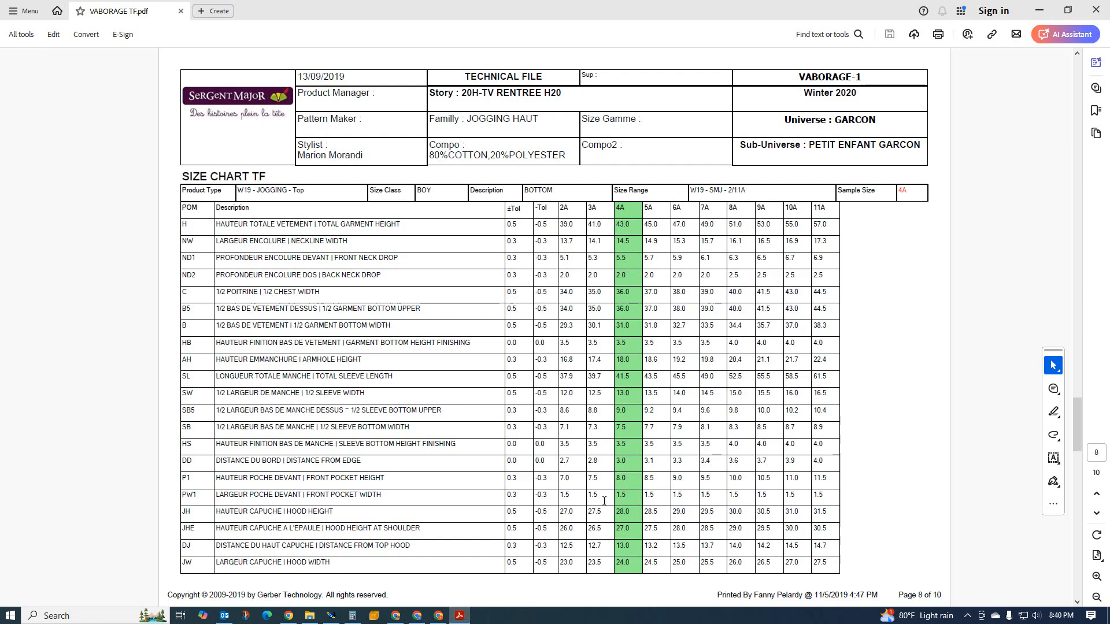
{"action": "scroll", "coordinate": [442, 417], "scroll_direction": "up", "scroll_amount": 2}
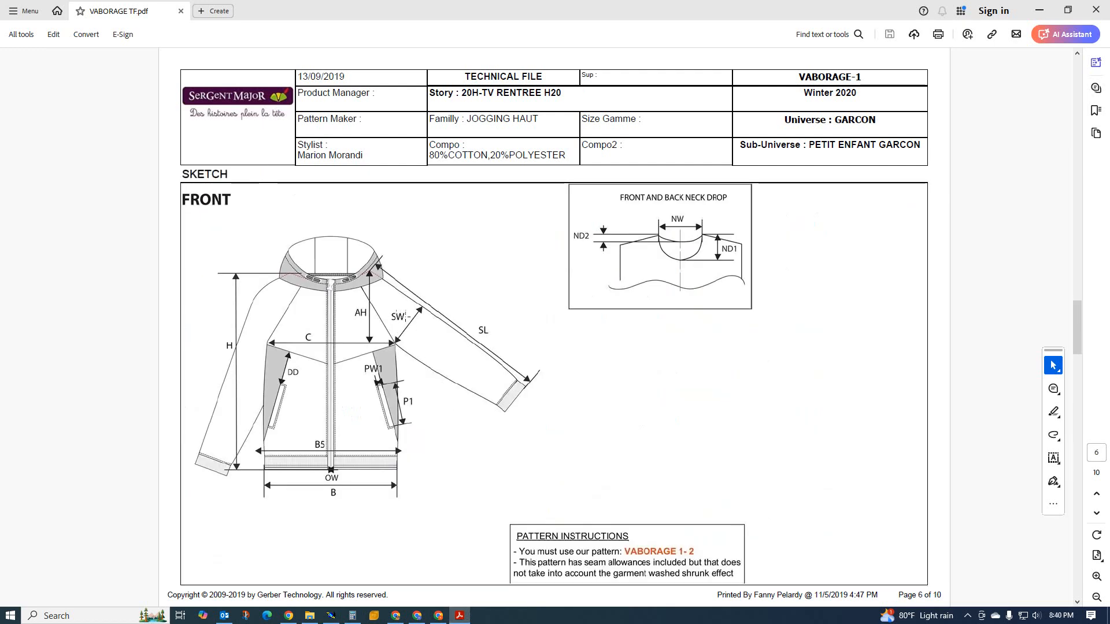
{"action": "scroll", "coordinate": [424, 383], "scroll_direction": "down", "scroll_amount": 2}
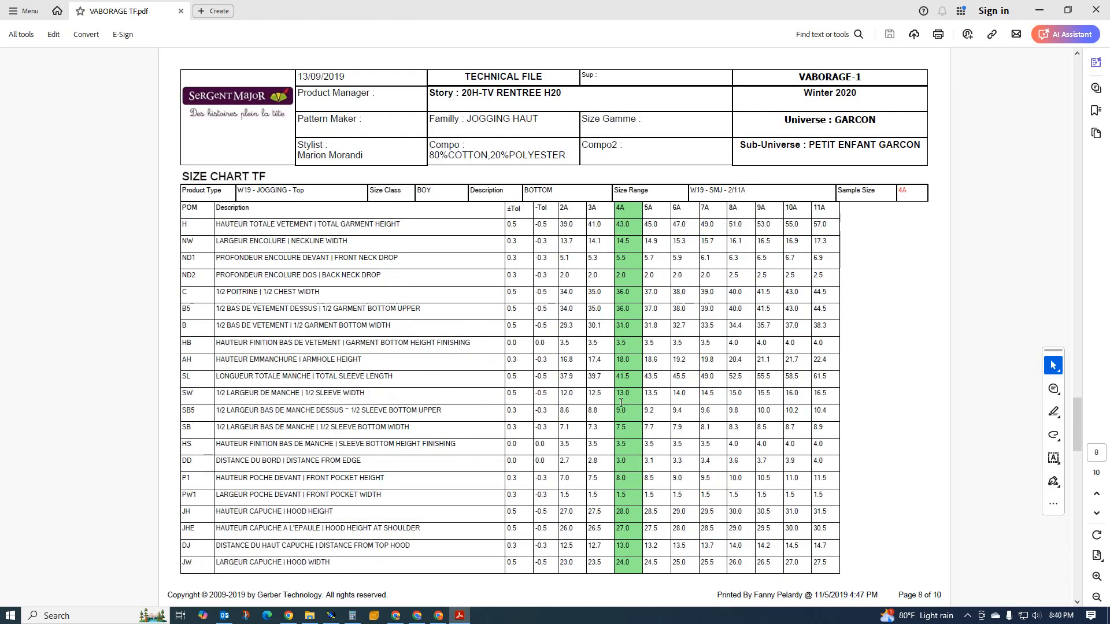
- Return to Modaris and place a relative point about 13.2 cm from the underarm point, above the rectangle's upper edge
{"action": "left_click", "coordinate": [331, 616]}
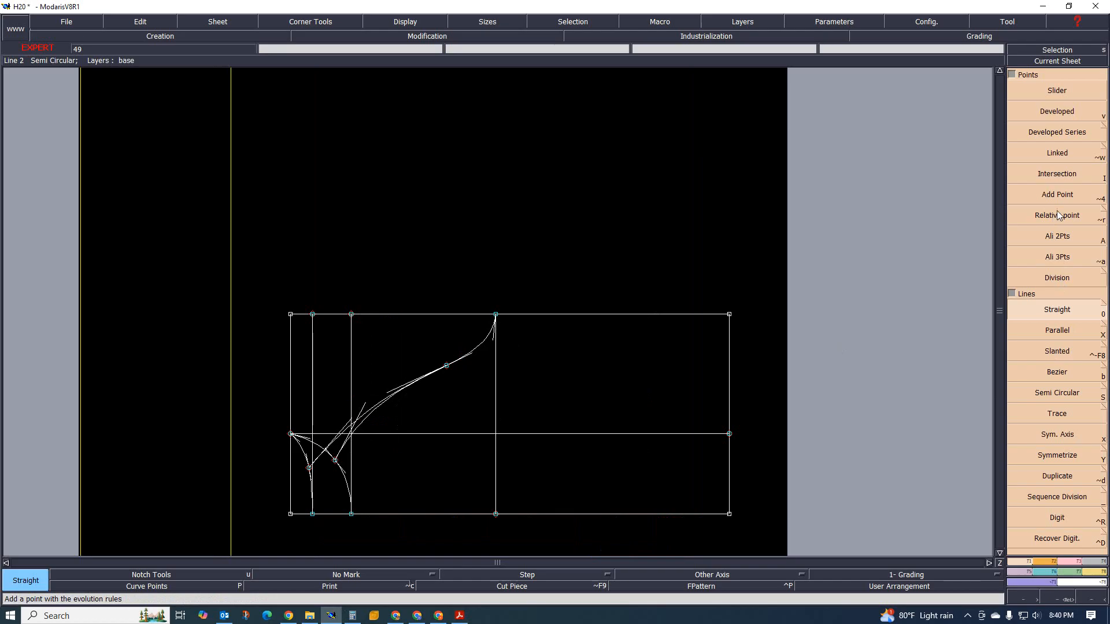
{"action": "left_click", "coordinate": [1054, 218]}
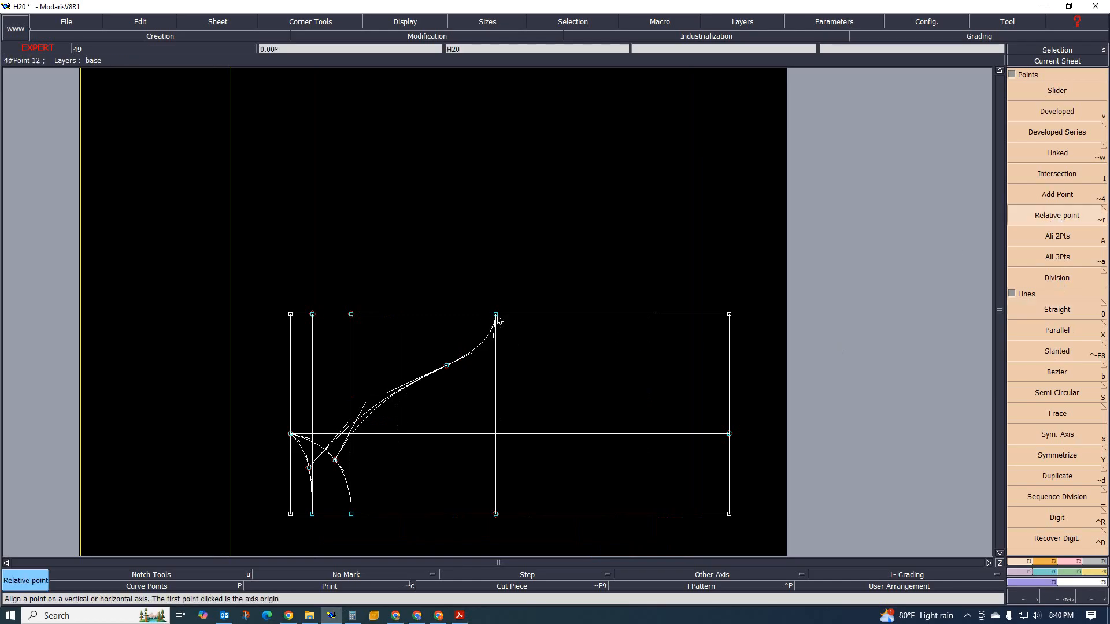
{"action": "left_click", "coordinate": [496, 315]}
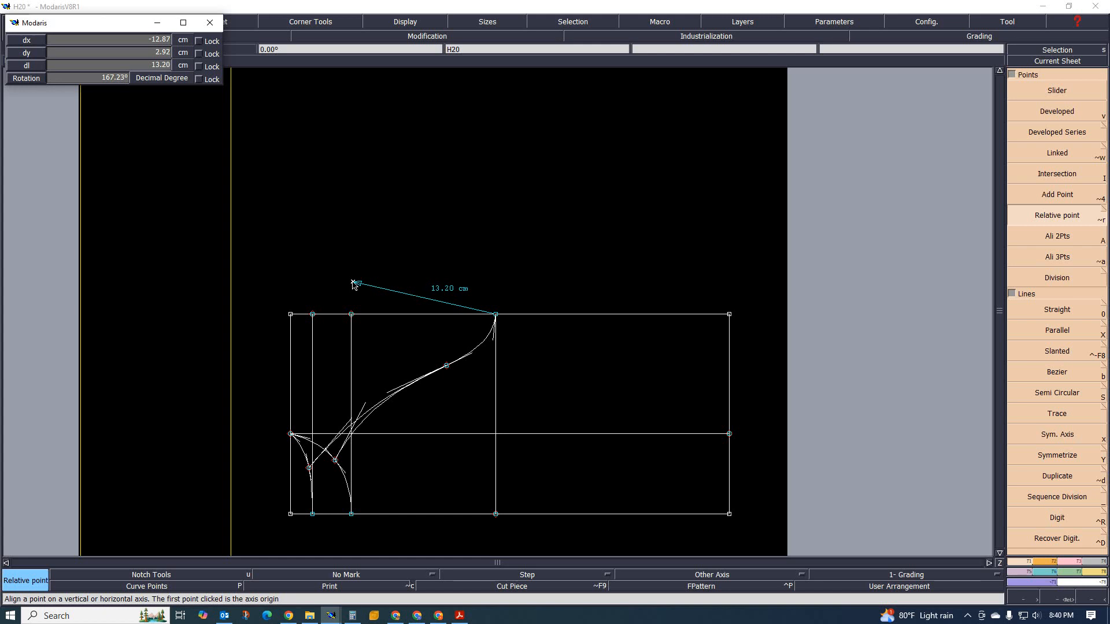
{"action": "left_click", "coordinate": [354, 283]}
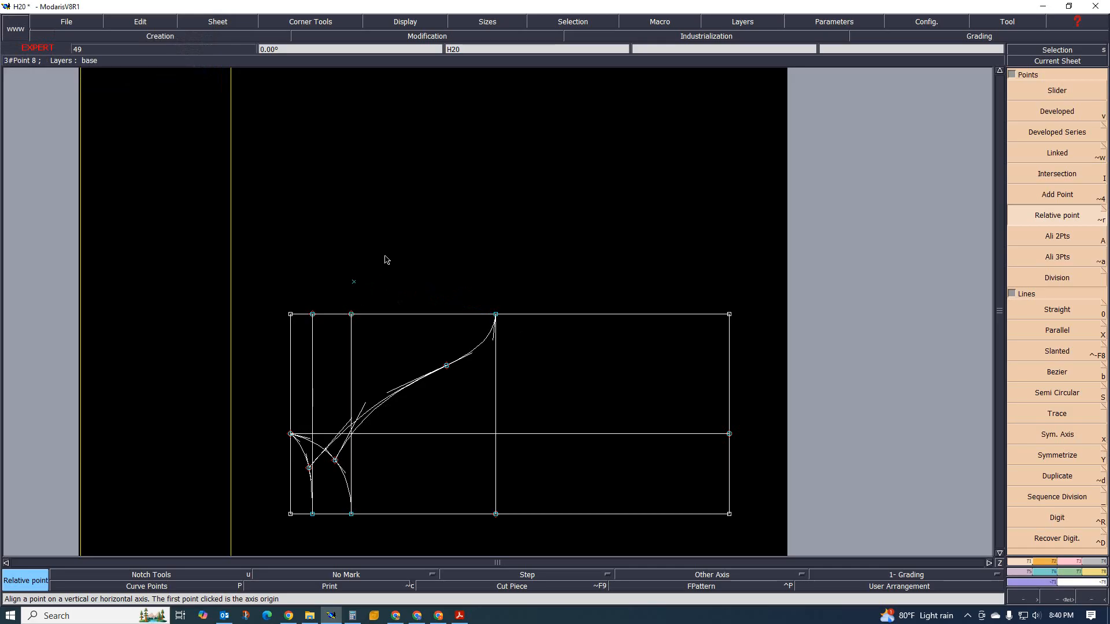
- Recheck the technical file's sleeve widths, and draw a 38 cm straight line from the neckline point through the relative point
{"action": "left_click", "coordinate": [460, 615]}
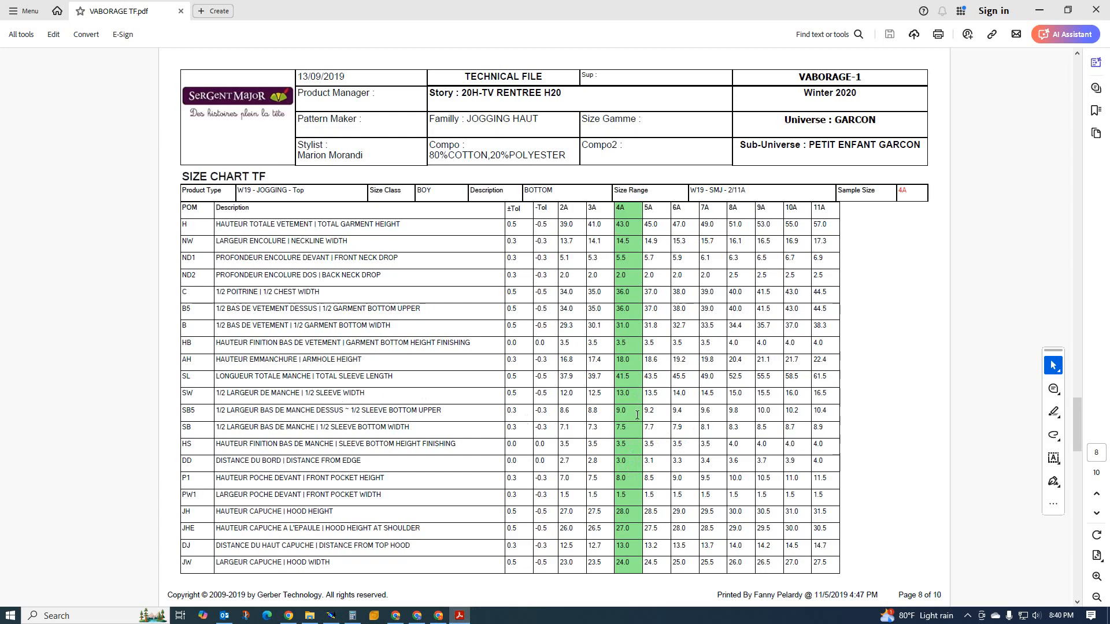
{"action": "left_click", "coordinate": [1039, 10]}
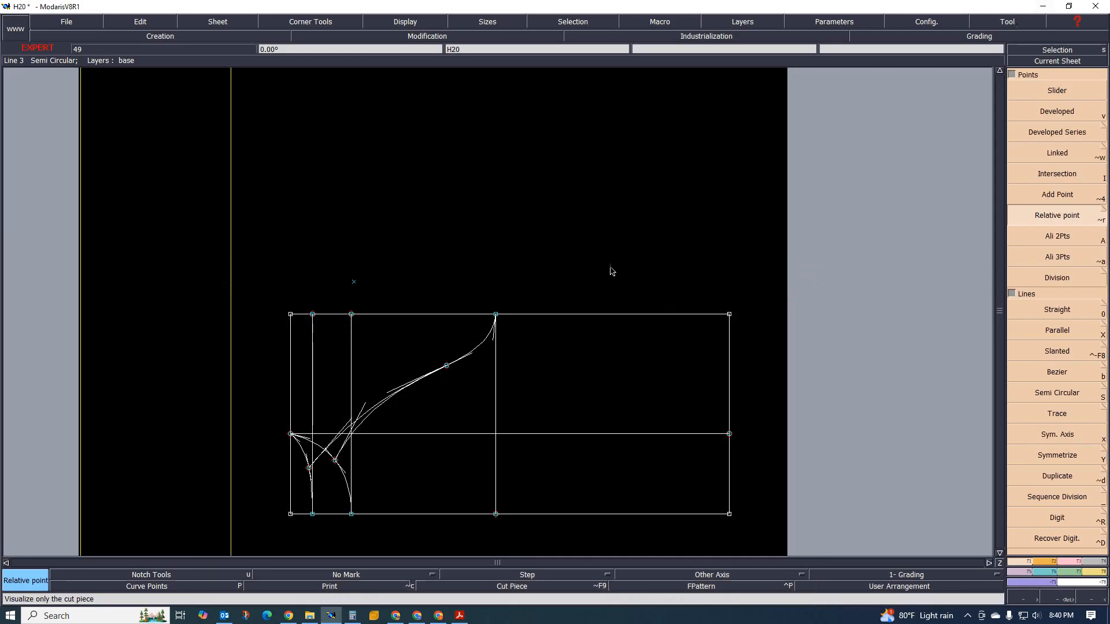
{"action": "scroll", "coordinate": [289, 342], "scroll_direction": "up", "scroll_amount": 1}
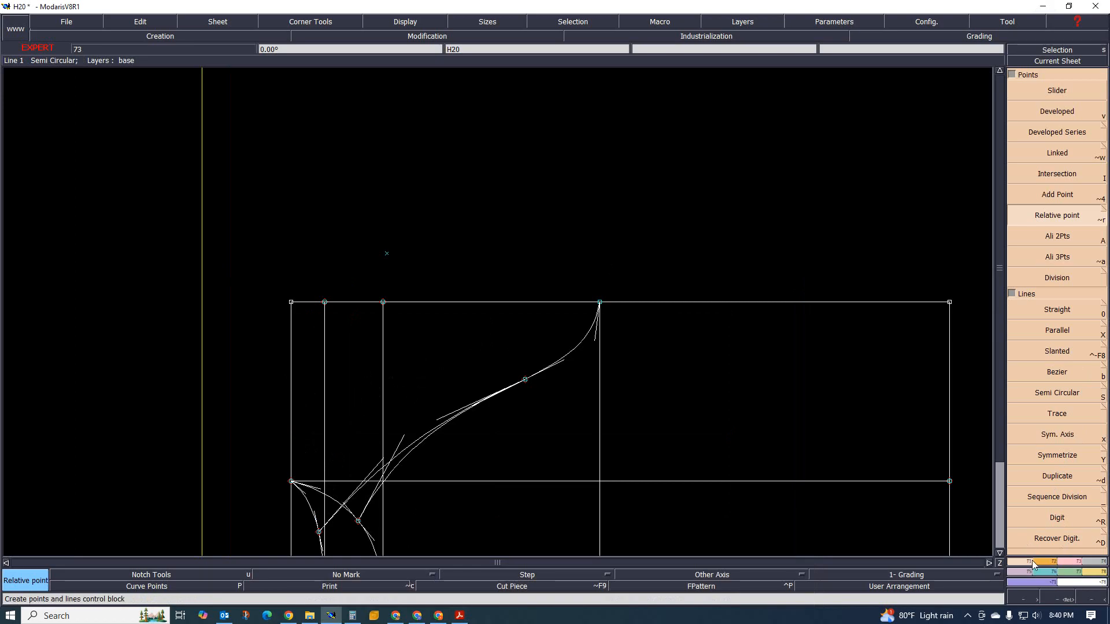
{"action": "left_click", "coordinate": [1057, 311]}
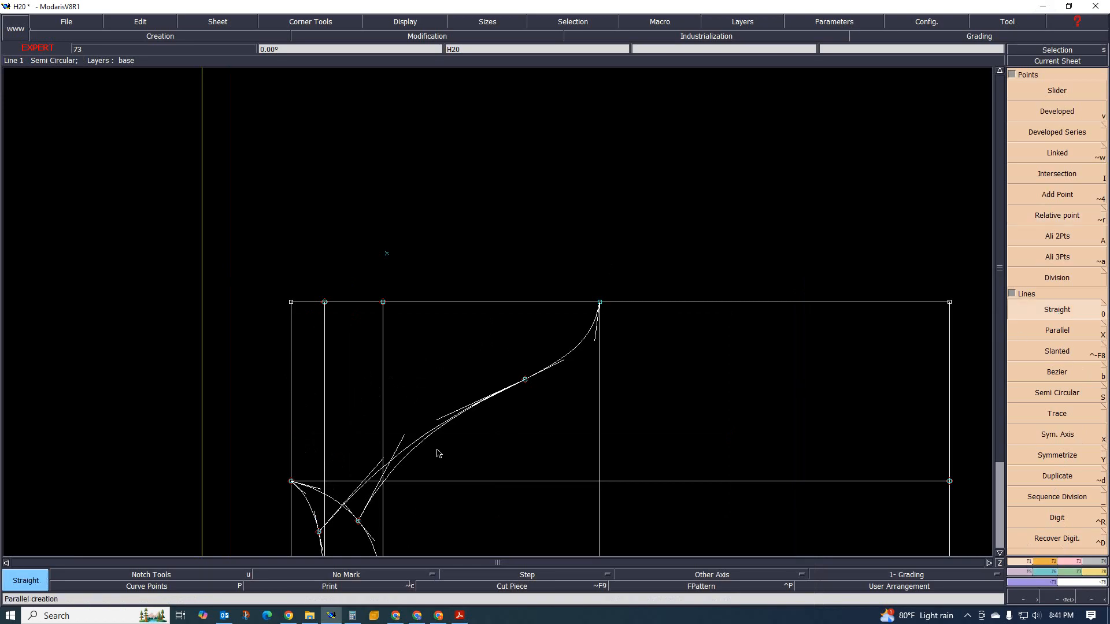
{"action": "left_click", "coordinate": [293, 482]}
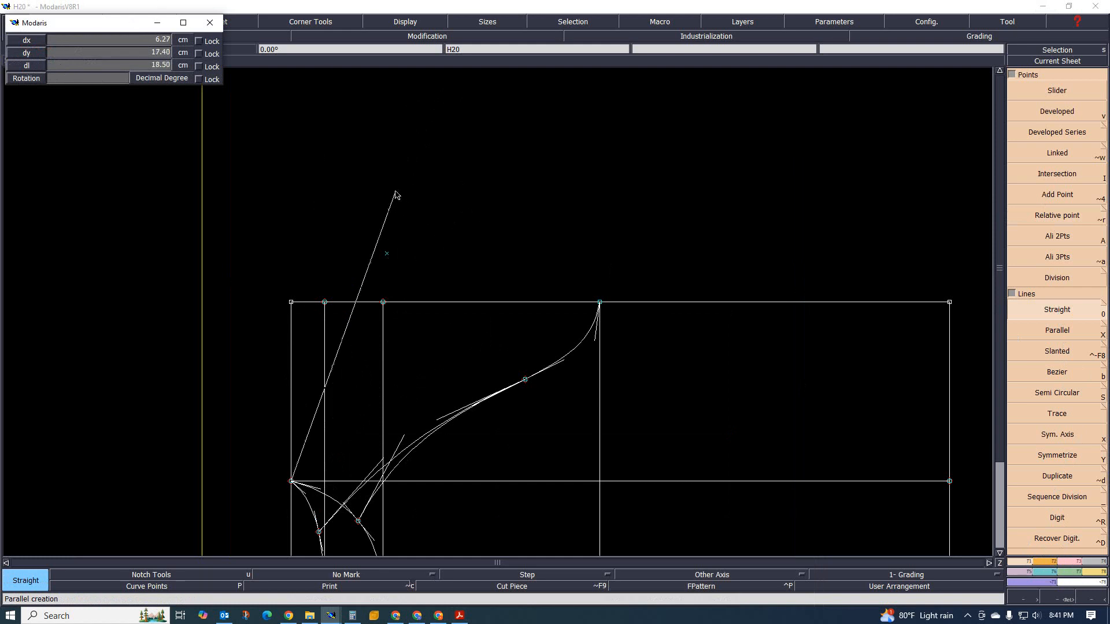
{"action": "key", "text": "Down"}
{"action": "key", "text": "Down"}
{"action": "type", "text": "38"}
{"action": "key", "text": "Return"}
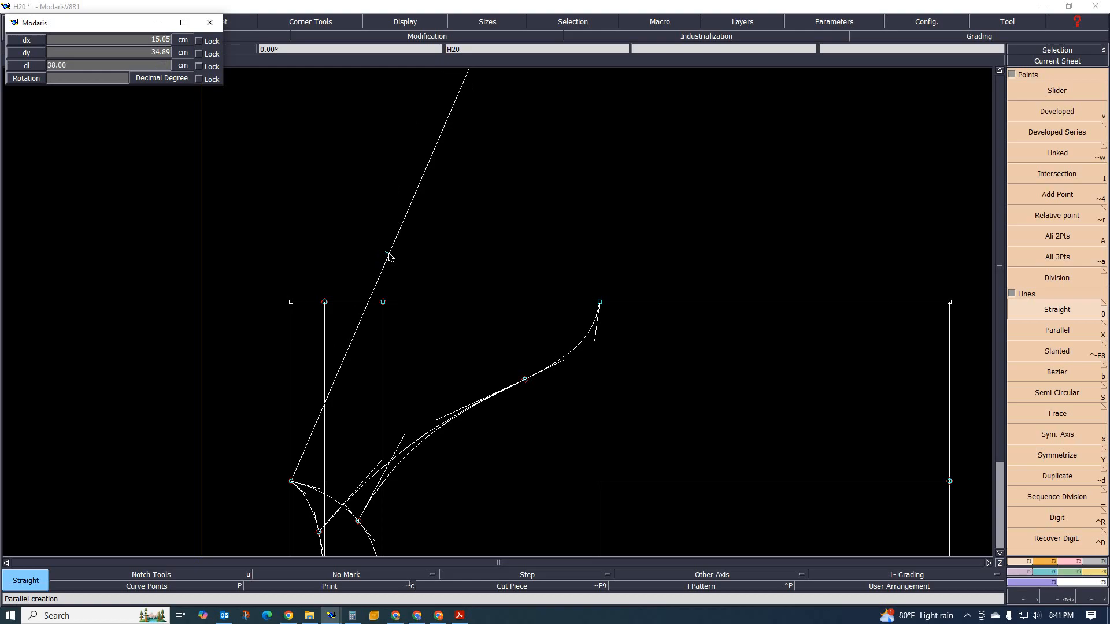
{"action": "left_click", "coordinate": [389, 253]}
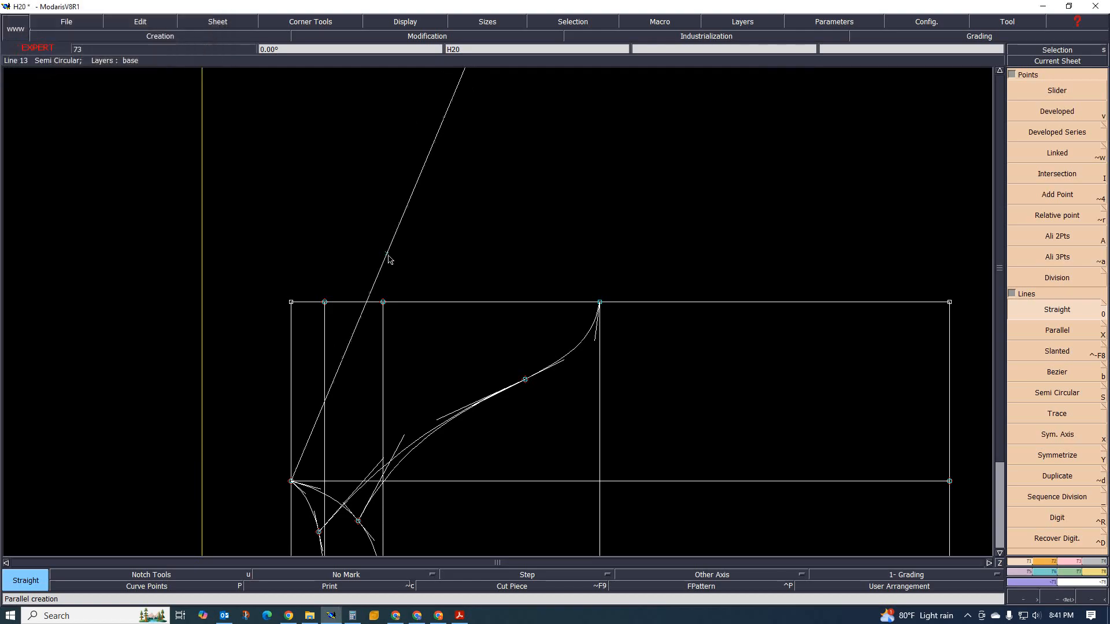
- Examine the slope and length of the 38 cm sleeve line against the armhole curves and the rectangle
{"action": "scroll", "coordinate": [387, 272], "scroll_direction": "down", "scroll_amount": 3}
{"action": "scroll", "coordinate": [377, 316], "scroll_direction": "up", "scroll_amount": 3}
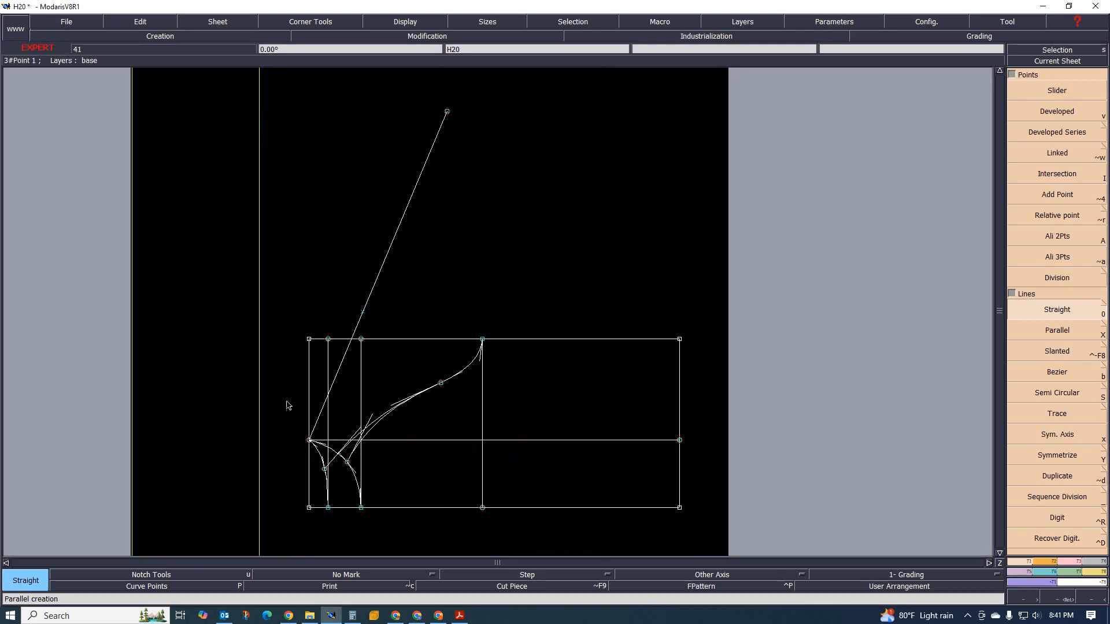
{"action": "scroll", "coordinate": [351, 427], "scroll_direction": "down", "scroll_amount": 2}
{"action": "scroll", "coordinate": [351, 430], "scroll_direction": "up", "scroll_amount": 2}
{"action": "scroll", "coordinate": [326, 422], "scroll_direction": "down", "scroll_amount": 2}
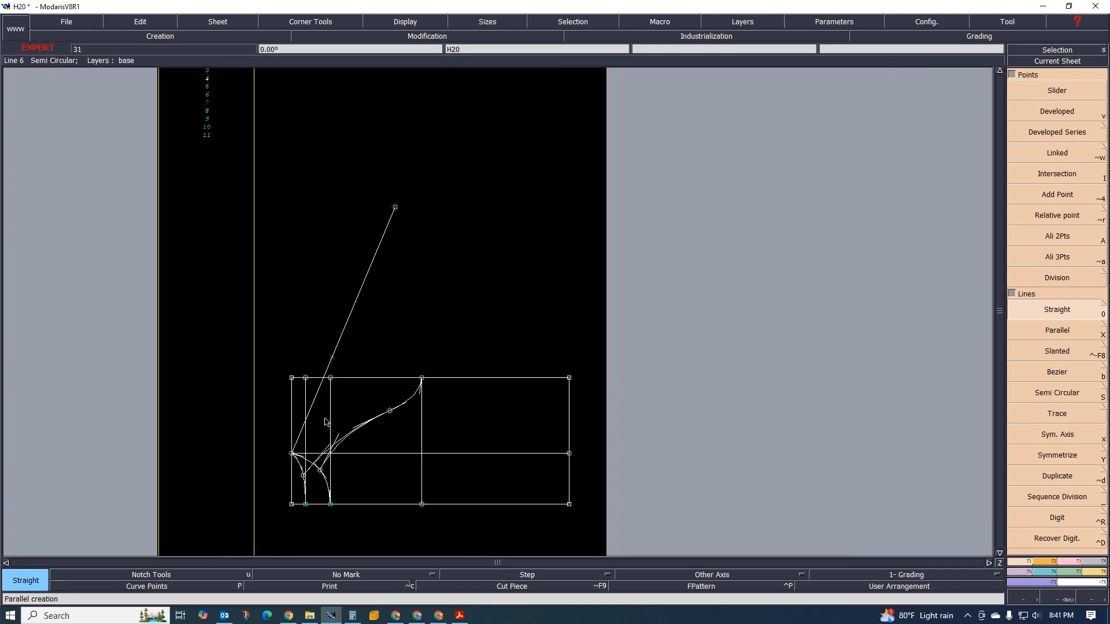
{"action": "scroll", "coordinate": [346, 382], "scroll_direction": "up", "scroll_amount": 1}
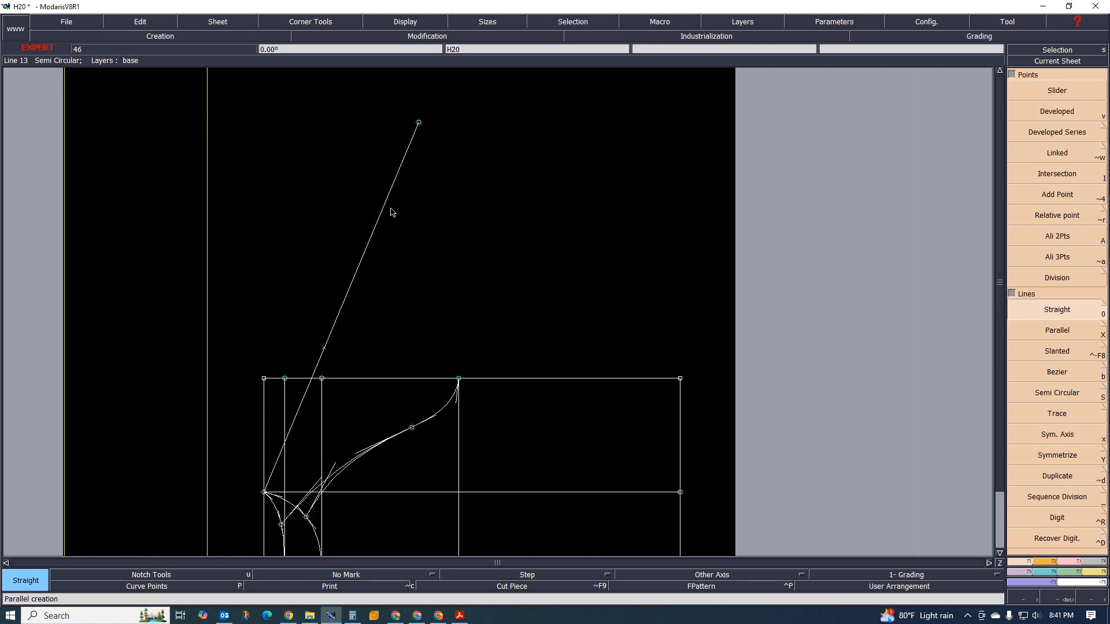
{"action": "scroll", "coordinate": [319, 352], "scroll_direction": "down", "scroll_amount": 2}
{"action": "scroll", "coordinate": [277, 364], "scroll_direction": "up", "scroll_amount": 2}
{"action": "scroll", "coordinate": [367, 480], "scroll_direction": "down", "scroll_amount": 2}
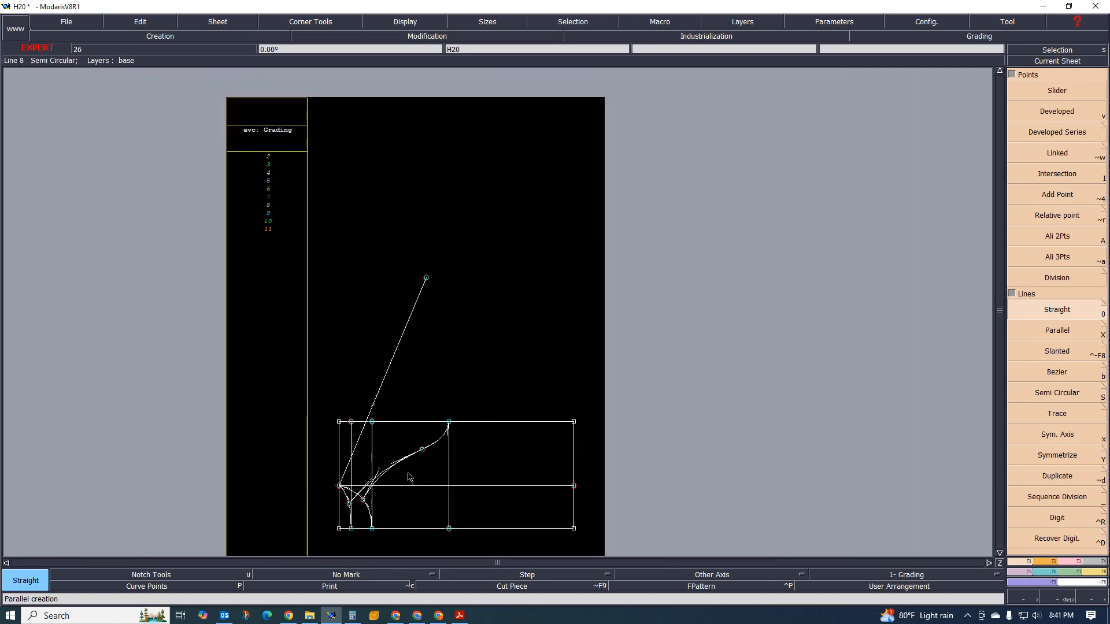
{"action": "scroll", "coordinate": [408, 477], "scroll_direction": "up", "scroll_amount": 1}
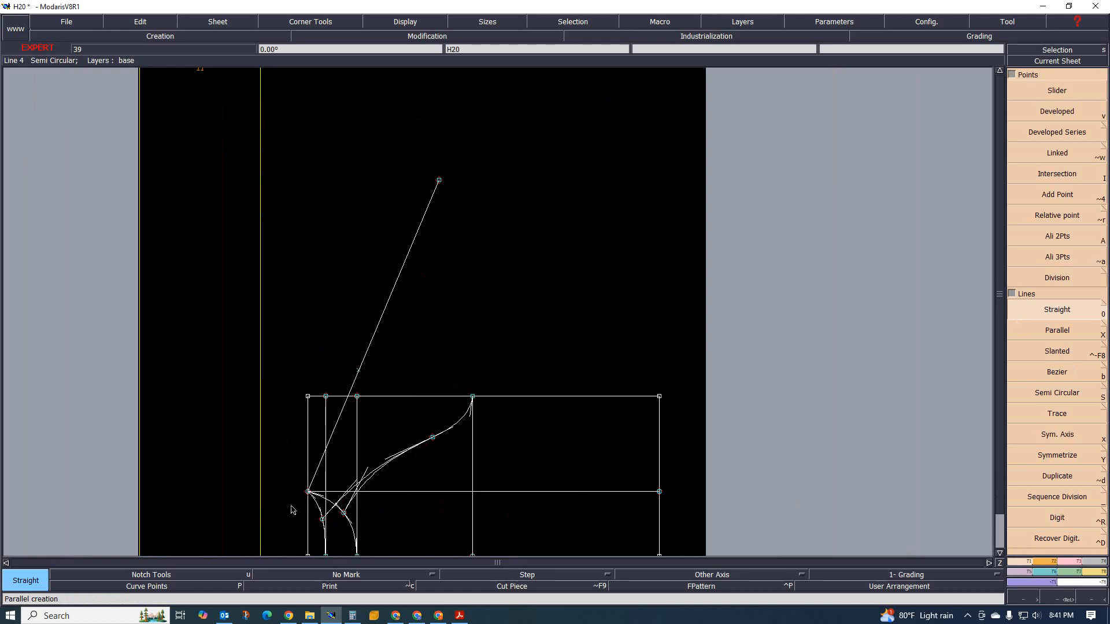
- Try a steeper straight line from the neckline point, with a relative point about 13.2 cm from it near the underarm
{"action": "left_click", "coordinate": [308, 492]}
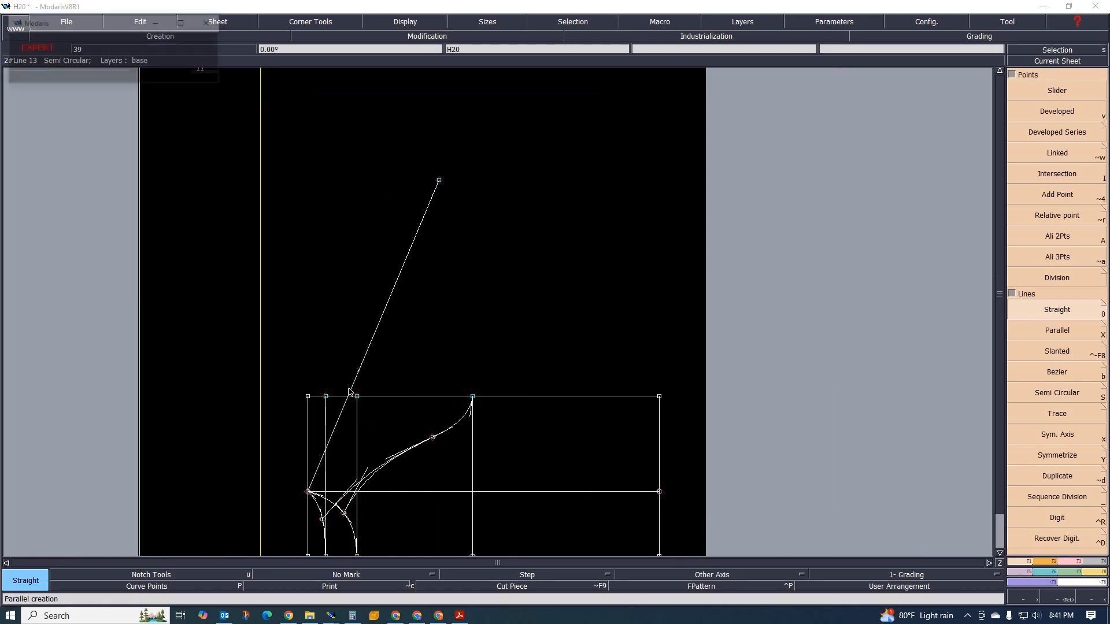
{"action": "left_click", "coordinate": [386, 183]}
{"action": "scroll", "coordinate": [366, 248], "scroll_direction": "down", "scroll_amount": 2}
{"action": "scroll", "coordinate": [339, 344], "scroll_direction": "up", "scroll_amount": 2}
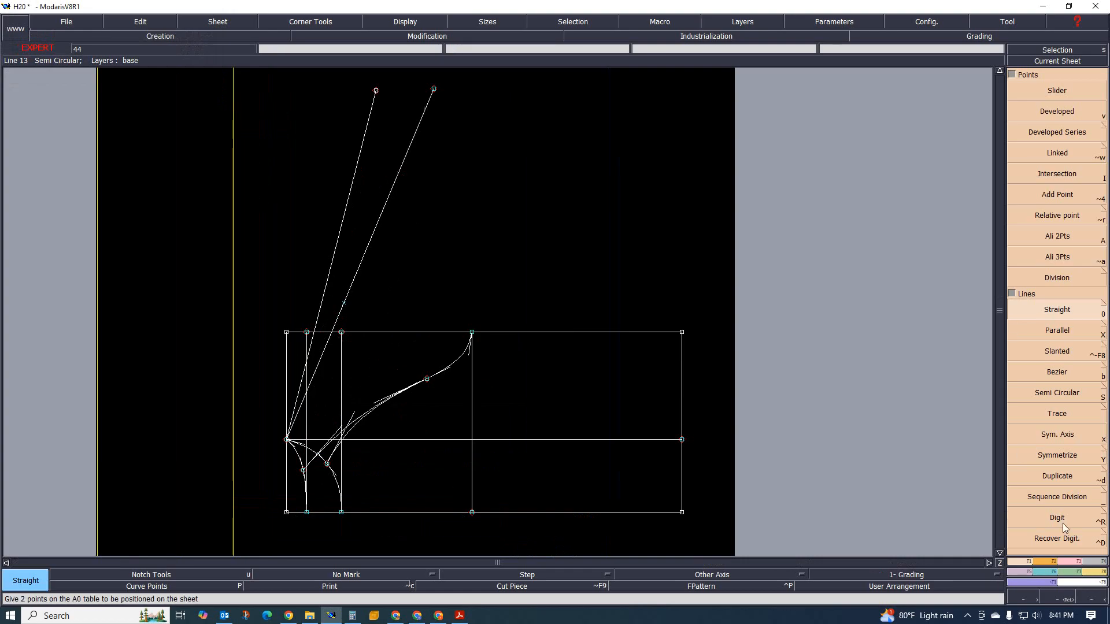
{"action": "left_click", "coordinate": [1067, 216]}
{"action": "left_click", "coordinate": [326, 288]}
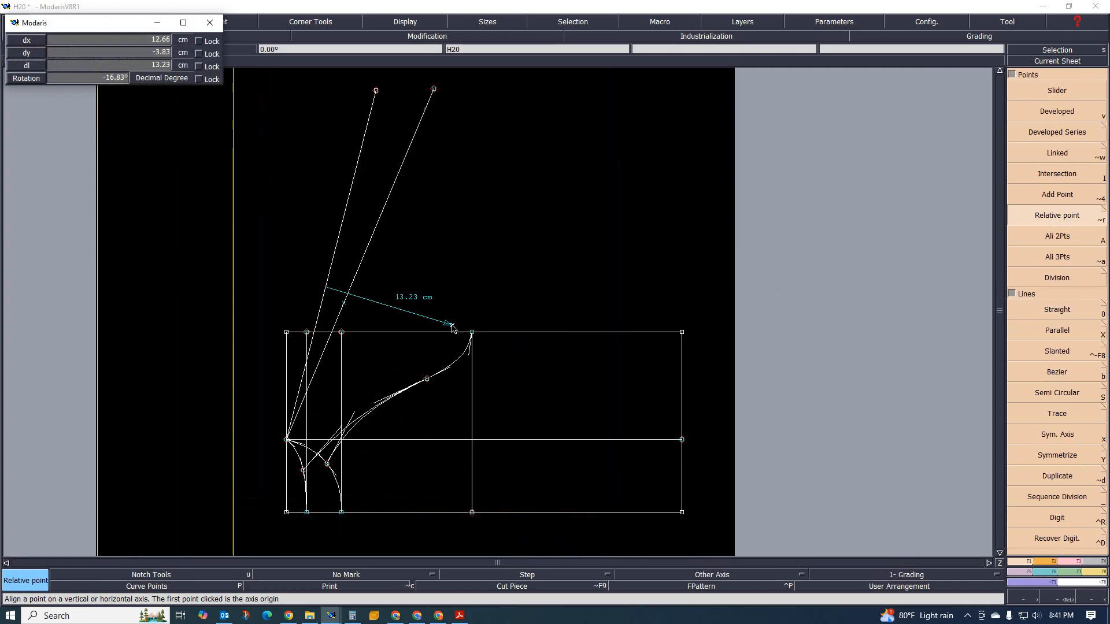
{"action": "left_click", "coordinate": [450, 325]}
- Compare both sleeve lines and their relative points with the raglan curves and the underarm point
{"action": "scroll", "coordinate": [439, 321], "scroll_direction": "up", "scroll_amount": 1}
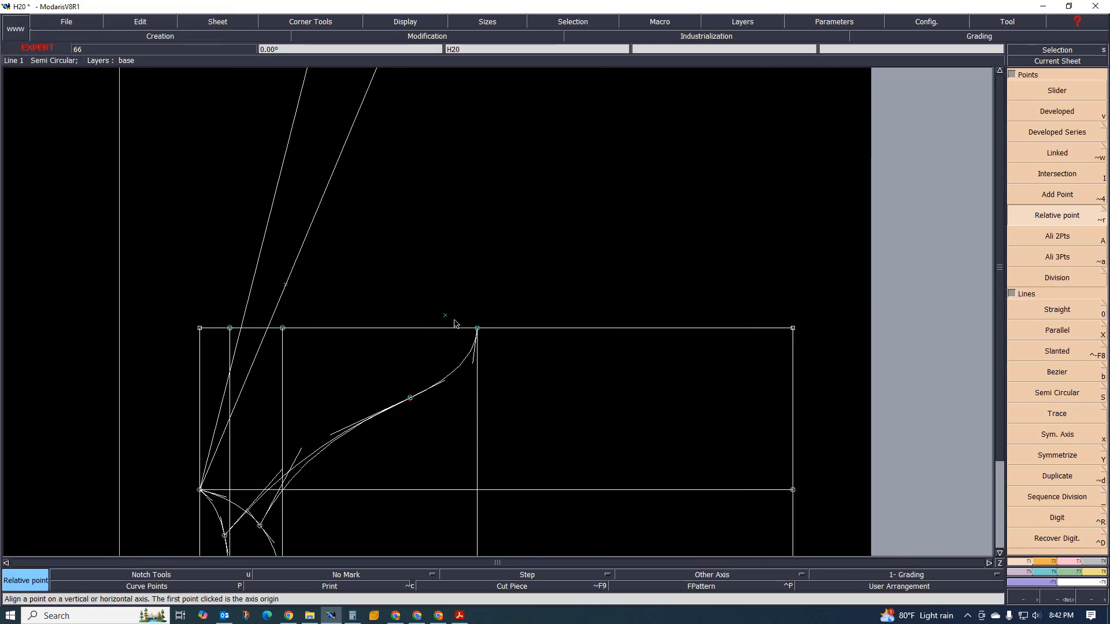
{"action": "scroll", "coordinate": [479, 325], "scroll_direction": "down", "scroll_amount": 2}
{"action": "scroll", "coordinate": [472, 332], "scroll_direction": "up", "scroll_amount": 4}
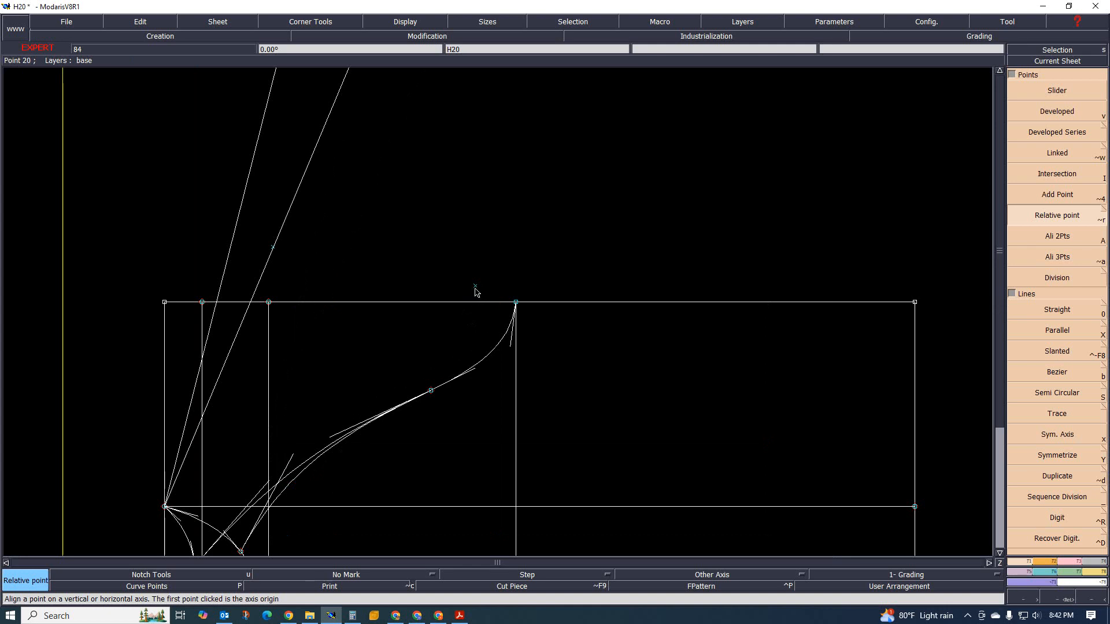
{"action": "scroll", "coordinate": [476, 291], "scroll_direction": "down", "scroll_amount": 2}
{"action": "scroll", "coordinate": [483, 310], "scroll_direction": "up", "scroll_amount": 2}
{"action": "scroll", "coordinate": [480, 301], "scroll_direction": "down", "scroll_amount": 3}
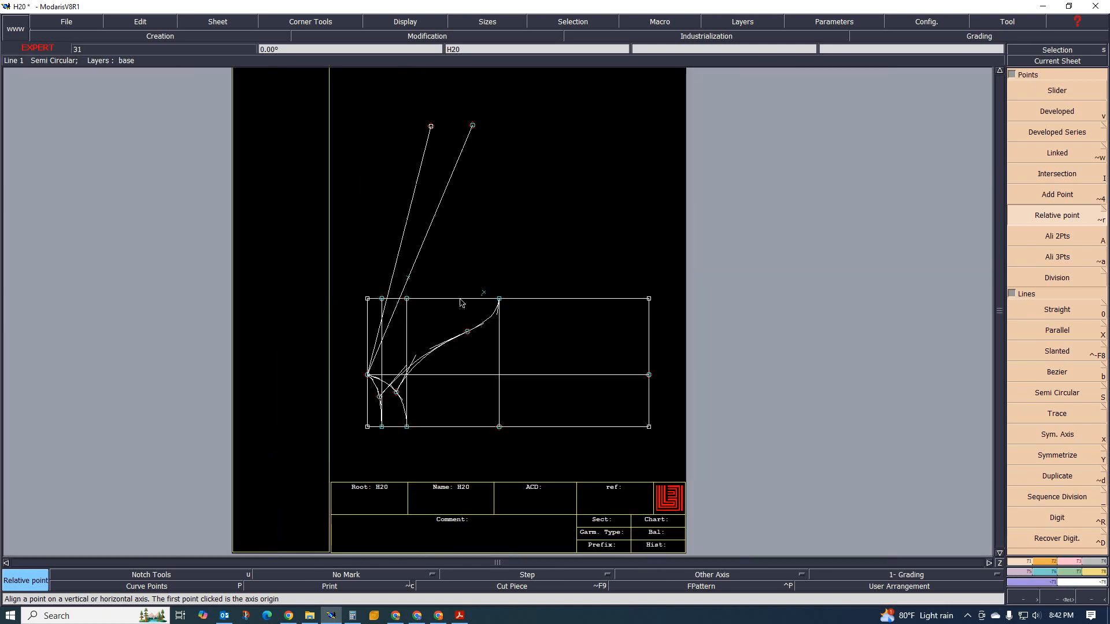
{"action": "scroll", "coordinate": [461, 301], "scroll_direction": "up", "scroll_amount": 3}
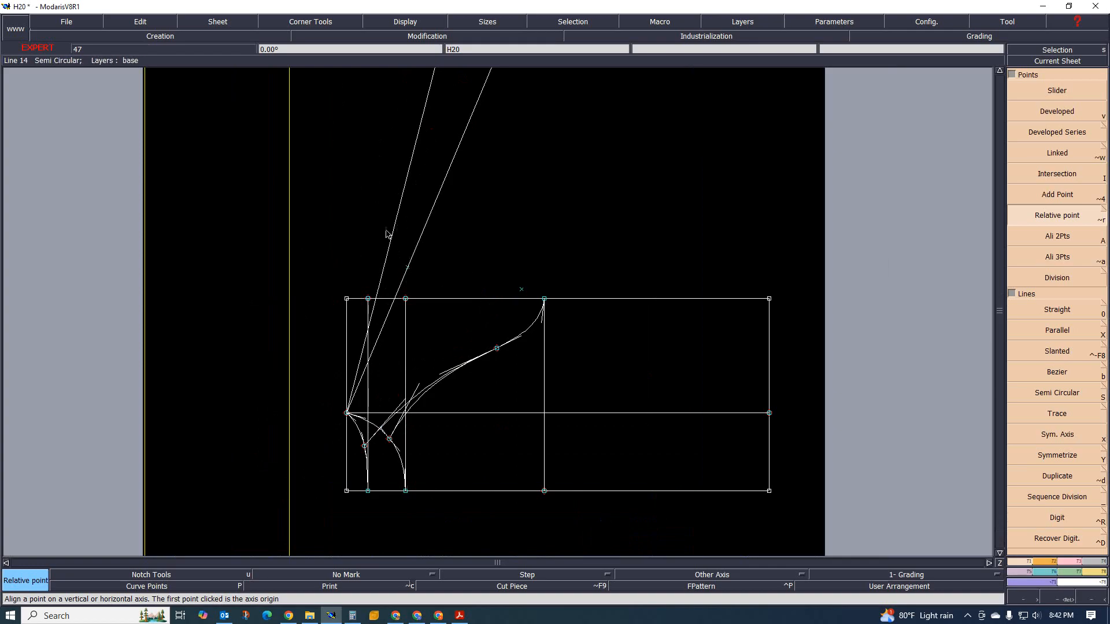
{"action": "scroll", "coordinate": [347, 347], "scroll_direction": "down", "scroll_amount": 4}
{"action": "scroll", "coordinate": [387, 317], "scroll_direction": "up", "scroll_amount": 3}
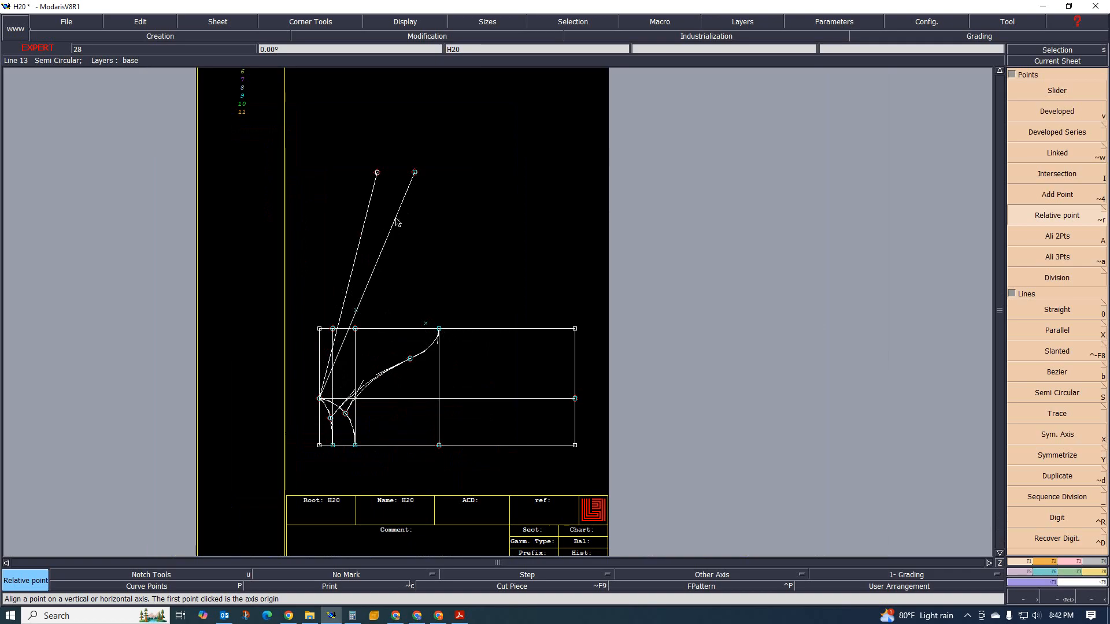
{"action": "scroll", "coordinate": [361, 315], "scroll_direction": "up", "scroll_amount": 1}
{"action": "scroll", "coordinate": [384, 333], "scroll_direction": "down", "scroll_amount": 2}
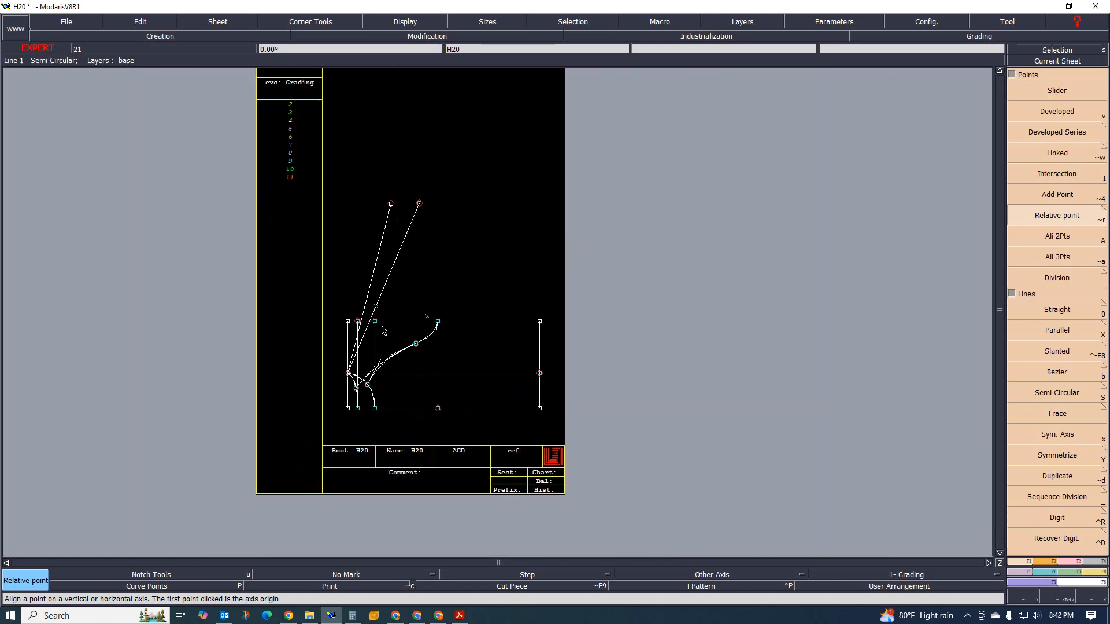
{"action": "scroll", "coordinate": [387, 315], "scroll_direction": "up", "scroll_amount": 2}
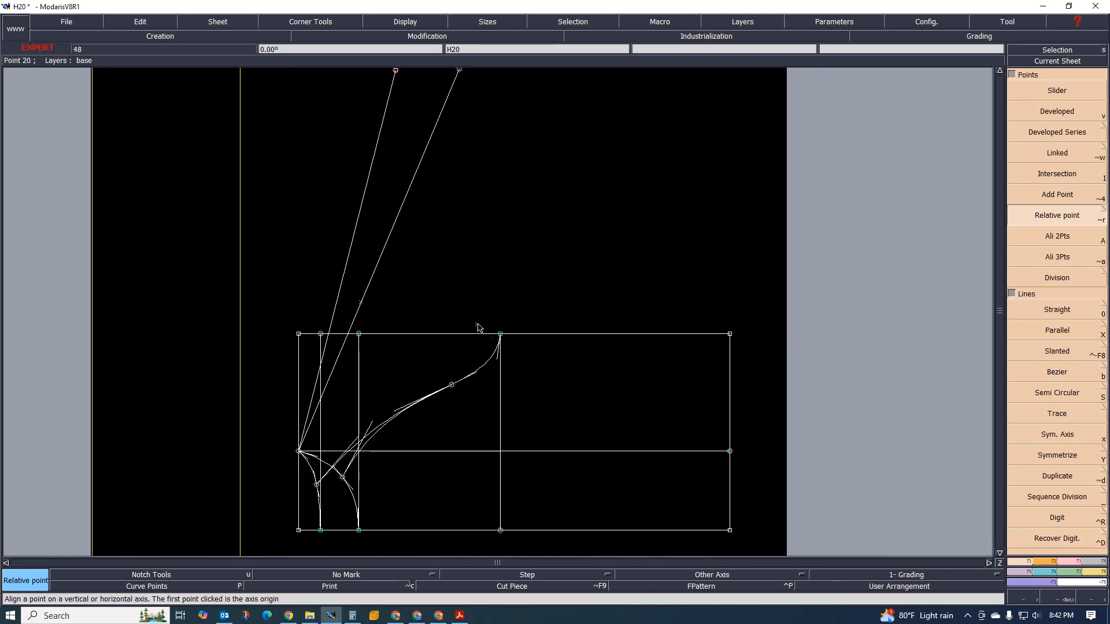
- Delete the steeper trial line and the relative point placed near the underarm
{"action": "key", "text": "Delete"}
{"action": "left_click", "coordinate": [351, 250]}
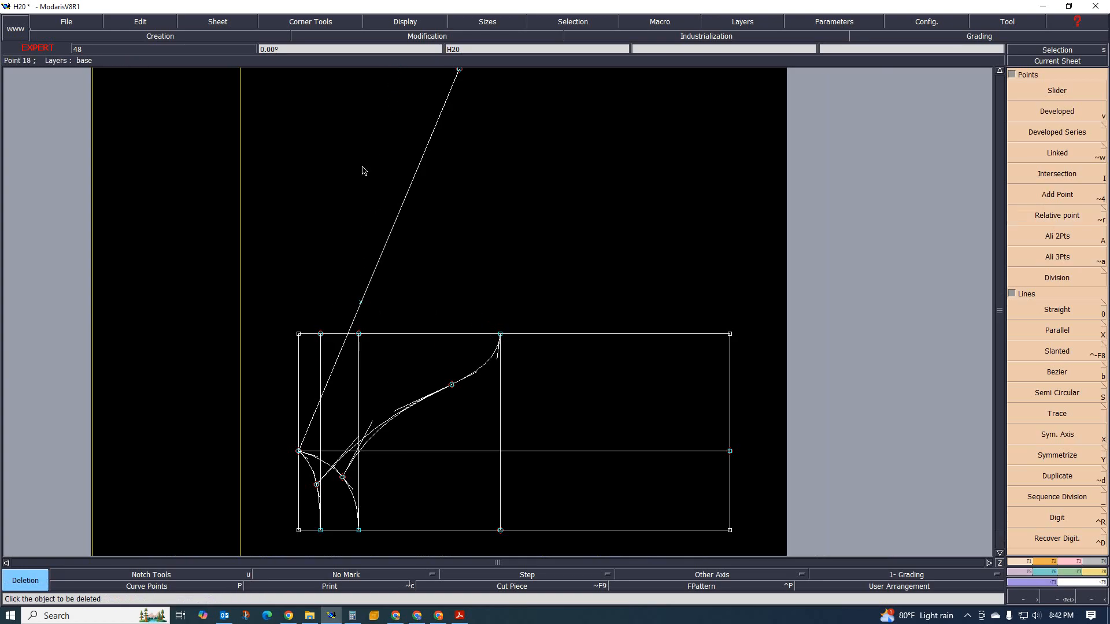
{"action": "scroll", "coordinate": [399, 199], "scroll_direction": "down", "scroll_amount": 1}
{"action": "scroll", "coordinate": [379, 227], "scroll_direction": "up", "scroll_amount": 3}
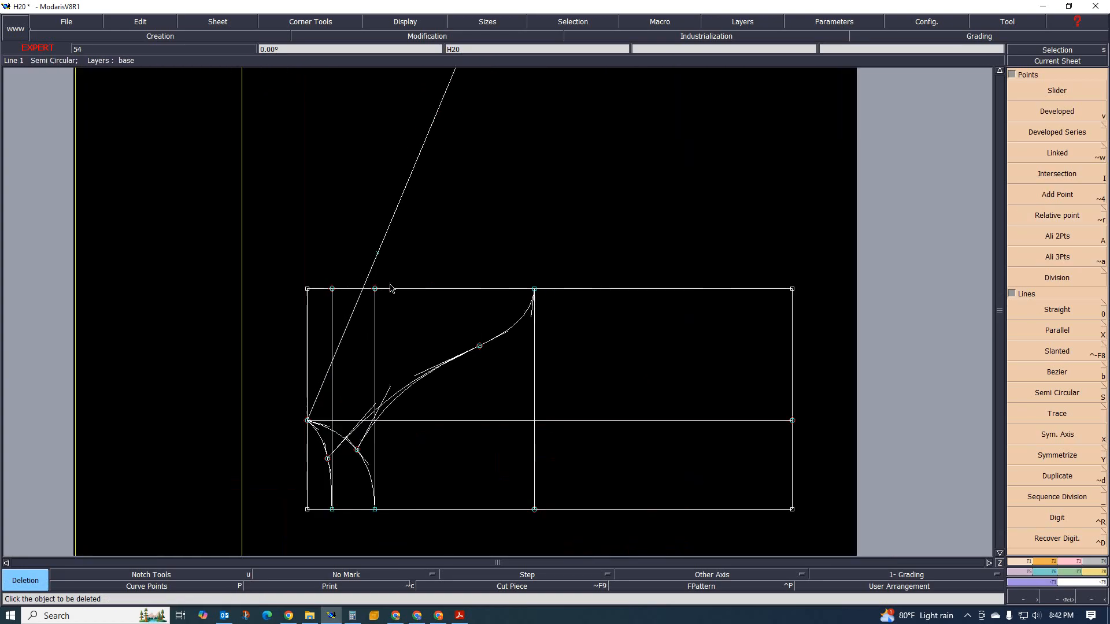
{"action": "scroll", "coordinate": [389, 287], "scroll_direction": "down", "scroll_amount": 2}
{"action": "scroll", "coordinate": [438, 152], "scroll_direction": "up", "scroll_amount": 1}
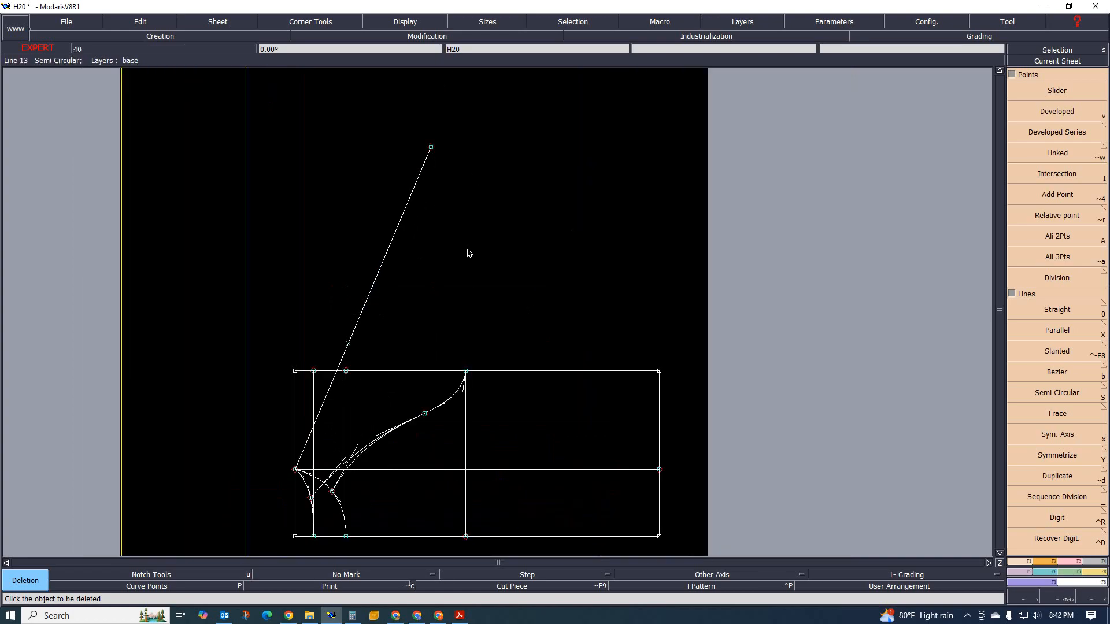
- Place a linked point about 17.9 cm from the sleeve line's outer end at -90°, and join both with a straight line
{"action": "left_click", "coordinate": [1065, 156]}
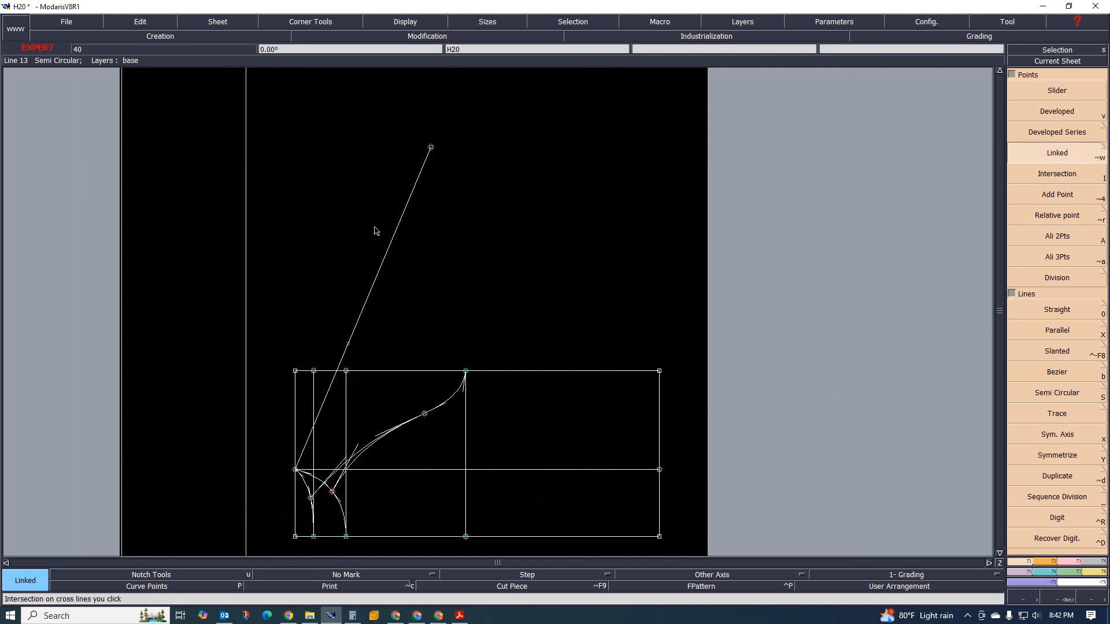
{"action": "left_click", "coordinate": [431, 148]}
{"action": "left_click", "coordinate": [582, 211]}
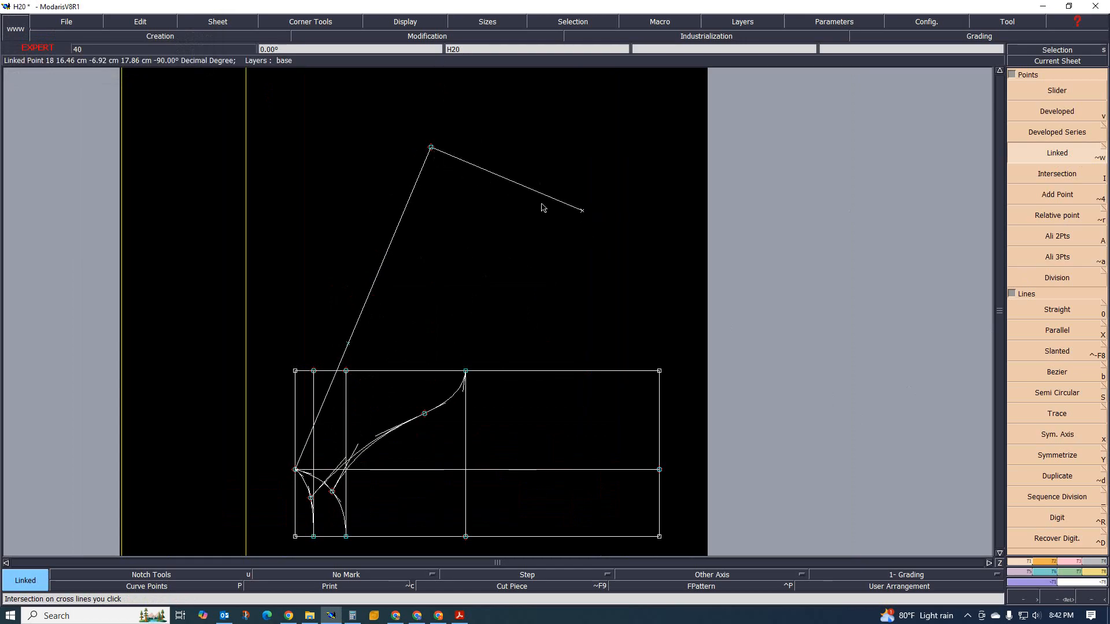
{"action": "key", "text": "0"}
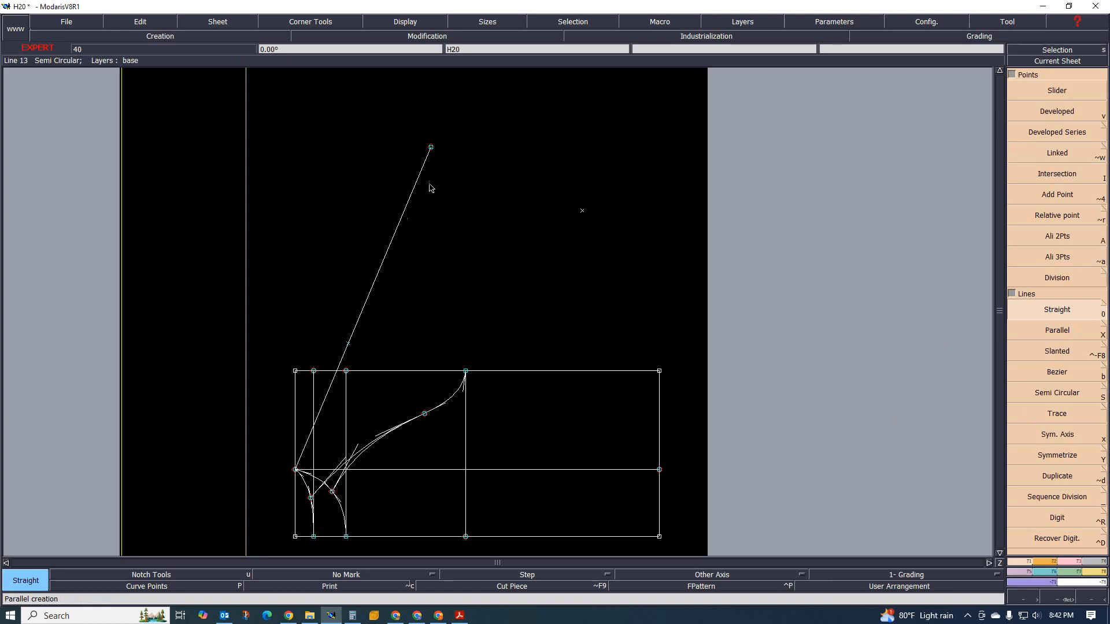
{"action": "left_click", "coordinate": [431, 148]}
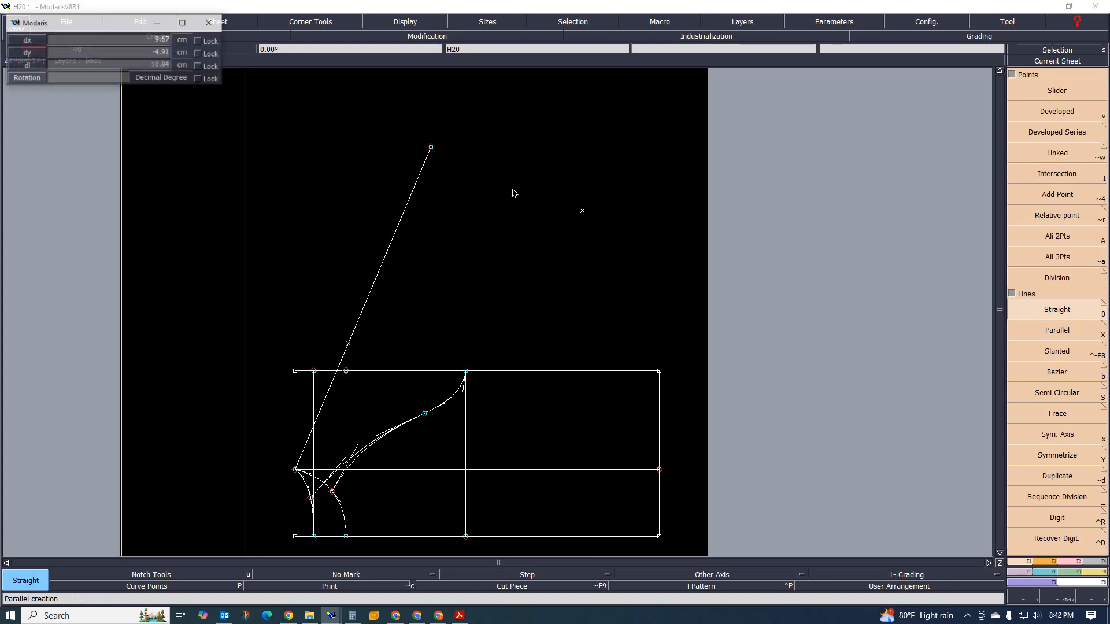
{"action": "left_click", "coordinate": [583, 211]}
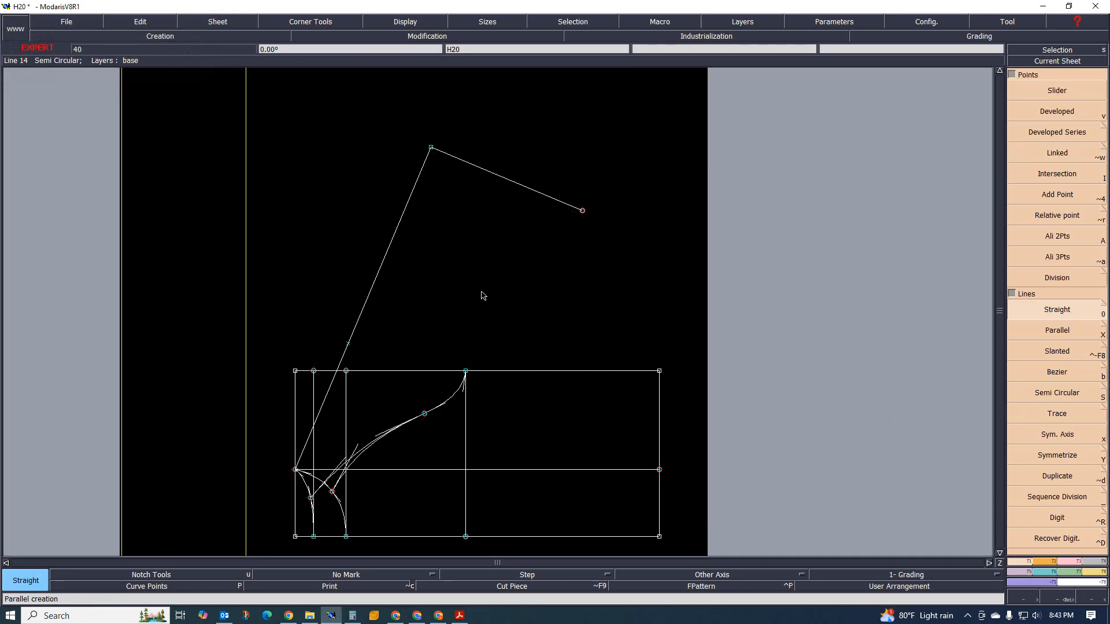
- Reshape the hem line by sliding its free end along the line's direction to shorten it
{"action": "left_click", "coordinate": [1070, 561]}
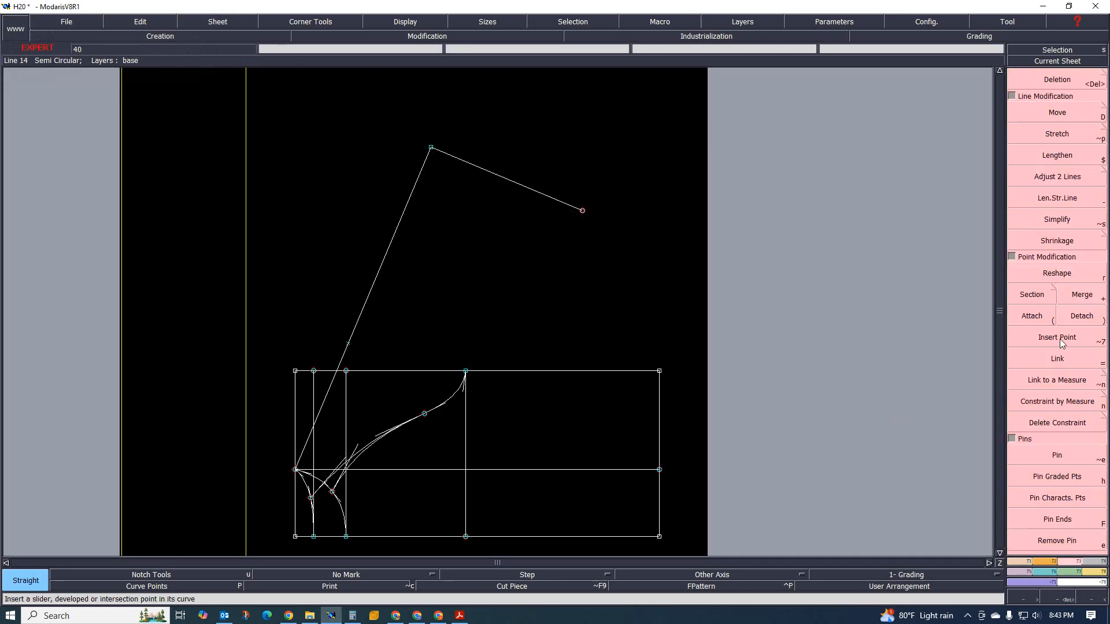
{"action": "left_click", "coordinate": [1069, 276]}
{"action": "left_click", "coordinate": [583, 210]}
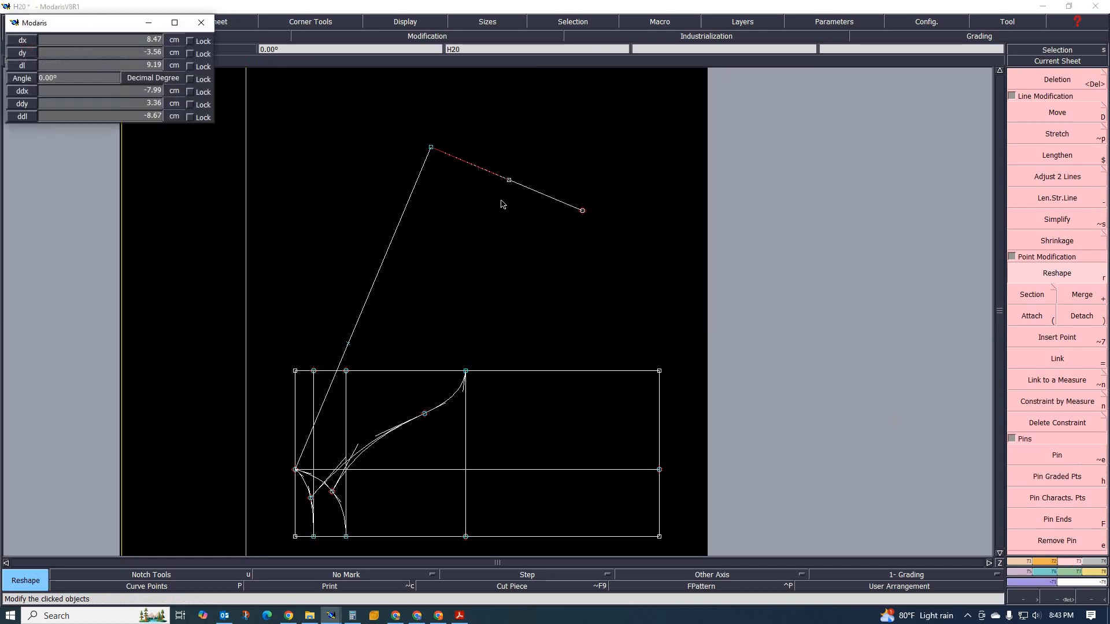
{"action": "left_click", "coordinate": [674, 289]}
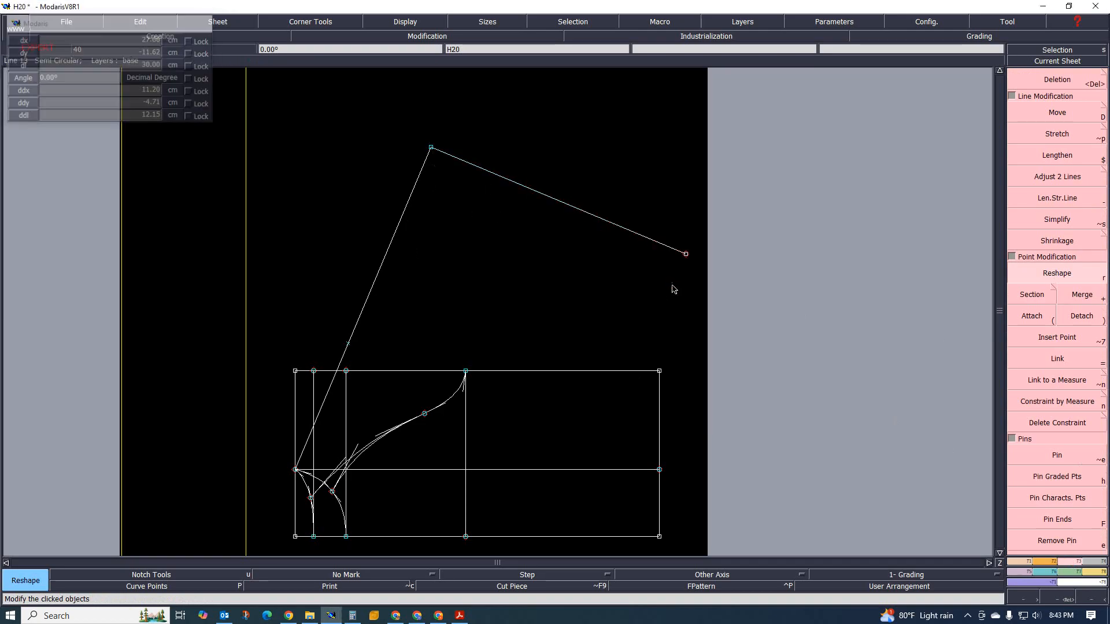
{"action": "left_click", "coordinate": [684, 252]}
{"action": "left_click", "coordinate": [585, 222]}
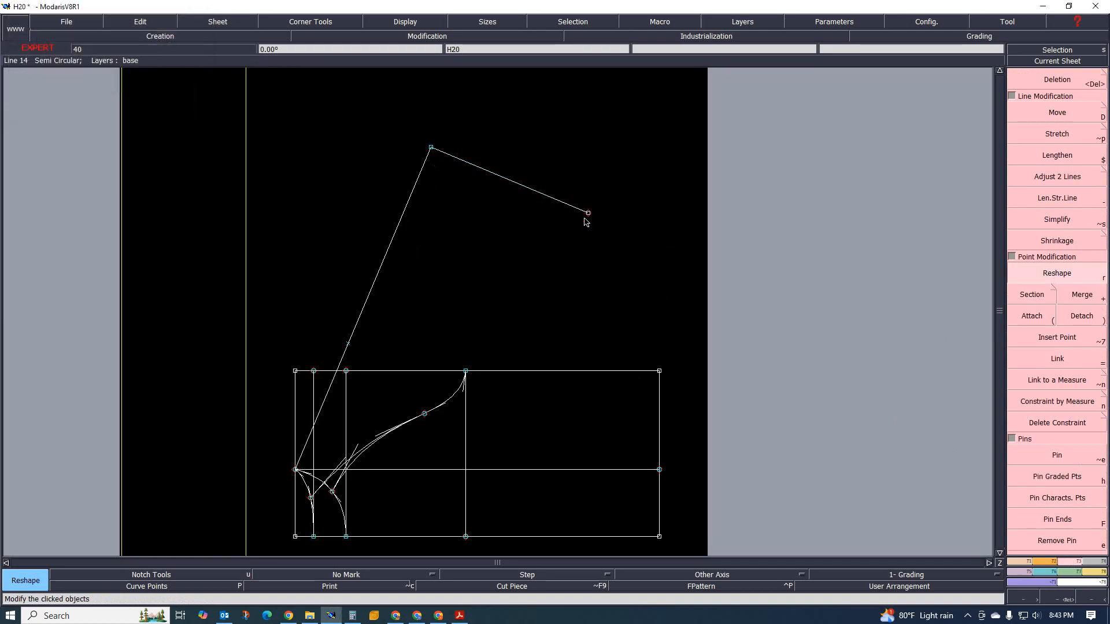
{"action": "left_click", "coordinate": [587, 213]}
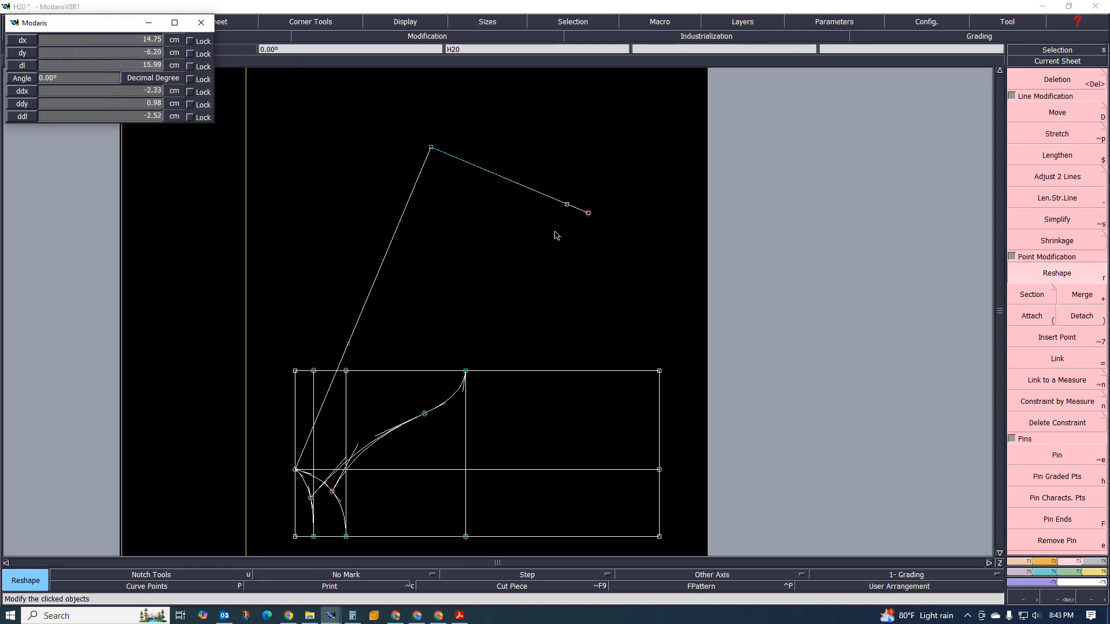
{"action": "left_click", "coordinate": [533, 215]}
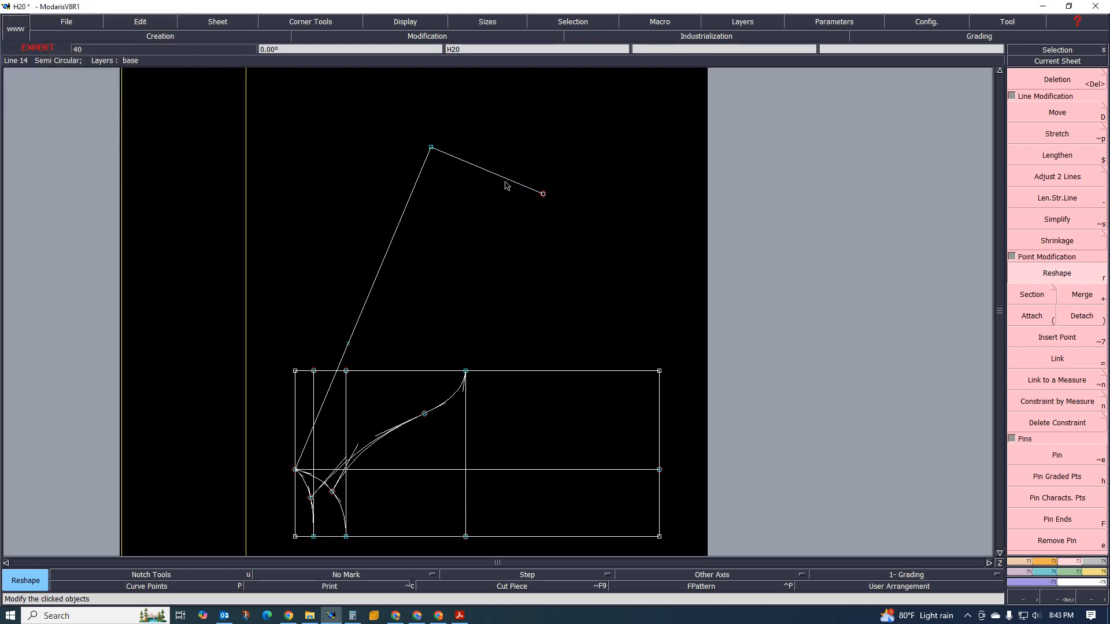
- Switch to the VABORAGE TF.pdf technical file and check the sleeve bottom width for size 4A against the front sketch
{"action": "key", "text": "j"}
{"action": "key", "text": "Home"}
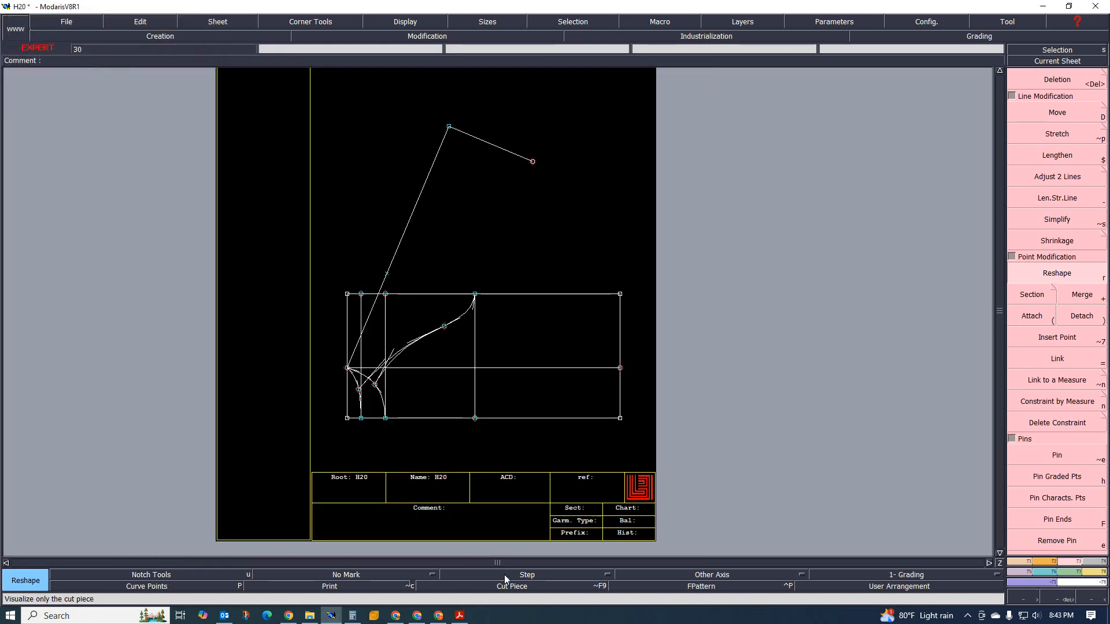
{"action": "left_click", "coordinate": [459, 616]}
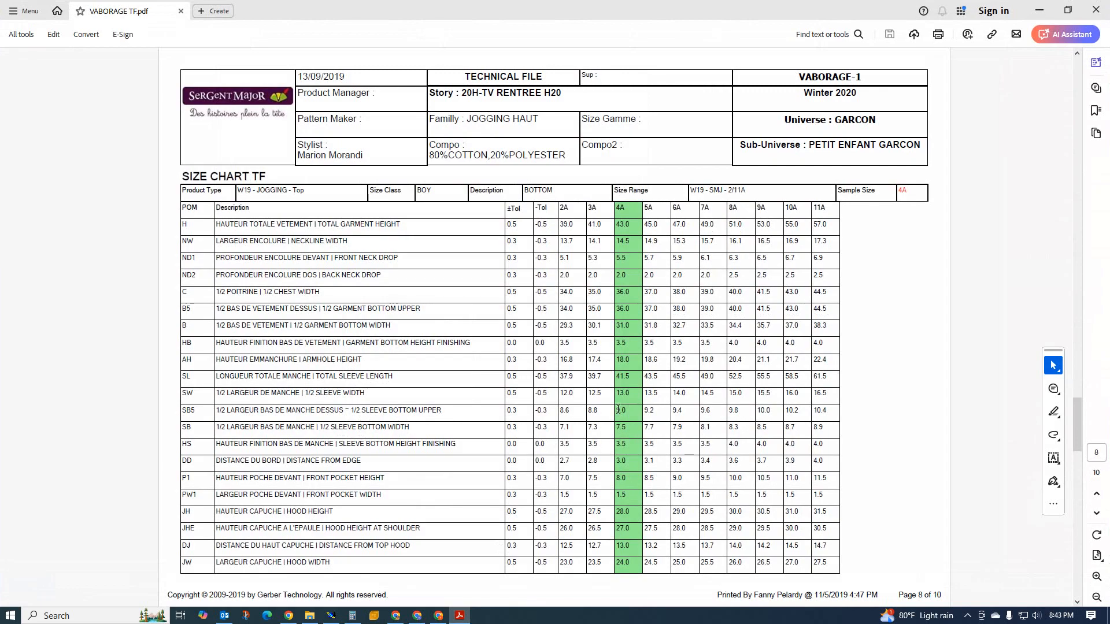
{"action": "scroll", "coordinate": [555, 433], "scroll_direction": "up", "scroll_amount": 5}
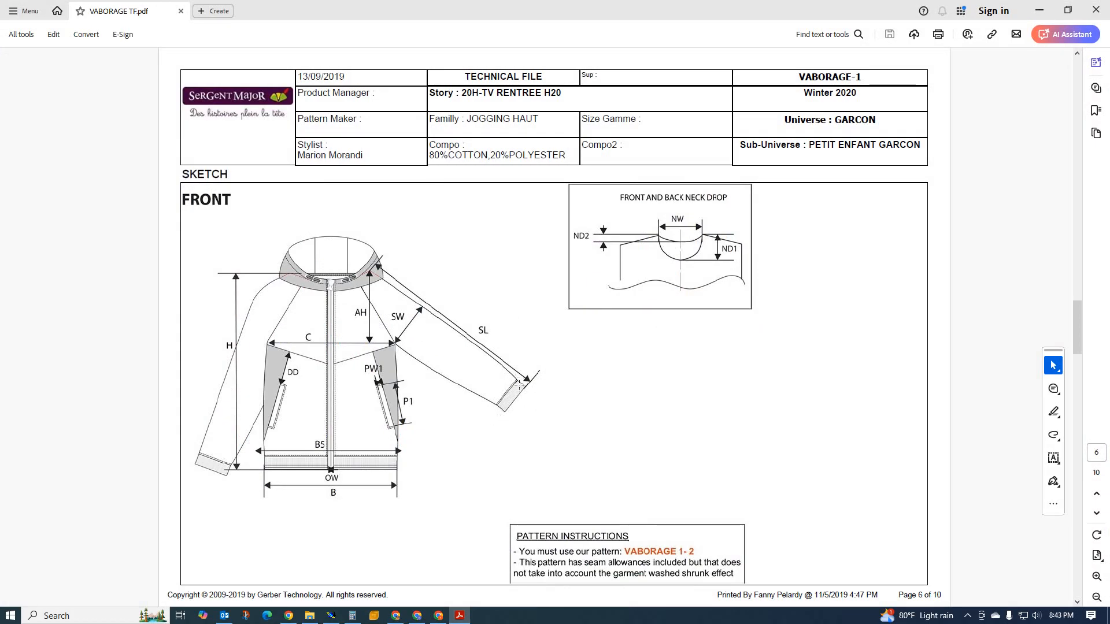
{"action": "scroll", "coordinate": [497, 519], "scroll_direction": "down", "scroll_amount": 2}
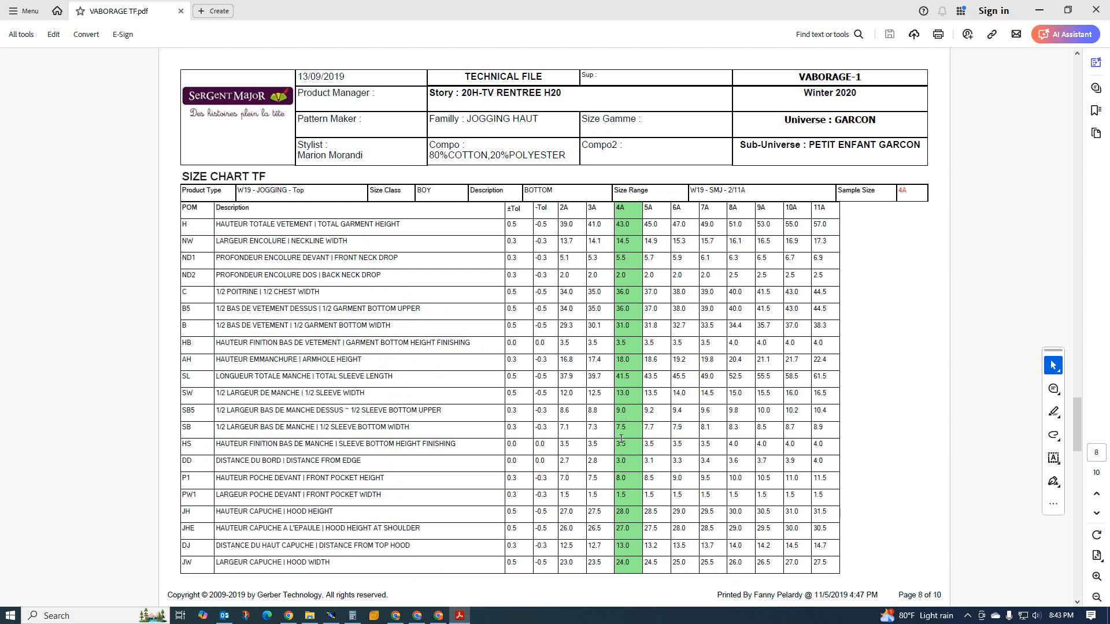
- Back in Modaris, place a developed point 9 cm along the hem line from the sleeve line's outer end and insert it into the line
{"action": "left_click", "coordinate": [332, 617]}
{"action": "scroll", "coordinate": [458, 139], "scroll_direction": "up", "scroll_amount": 2}
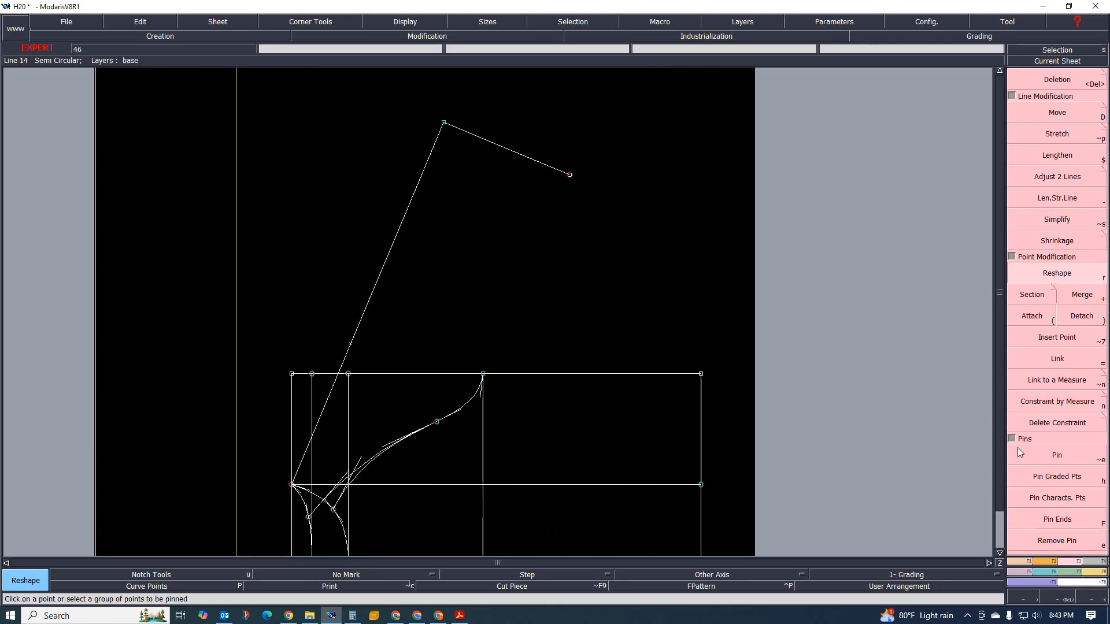
{"action": "left_click", "coordinate": [1026, 562]}
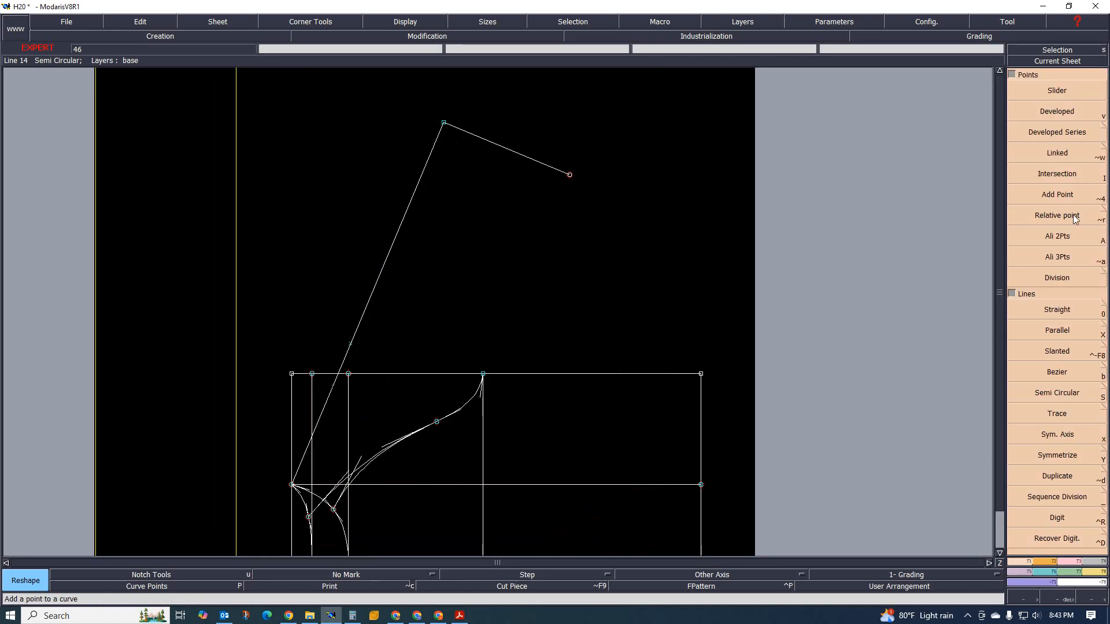
{"action": "left_click", "coordinate": [1057, 111]}
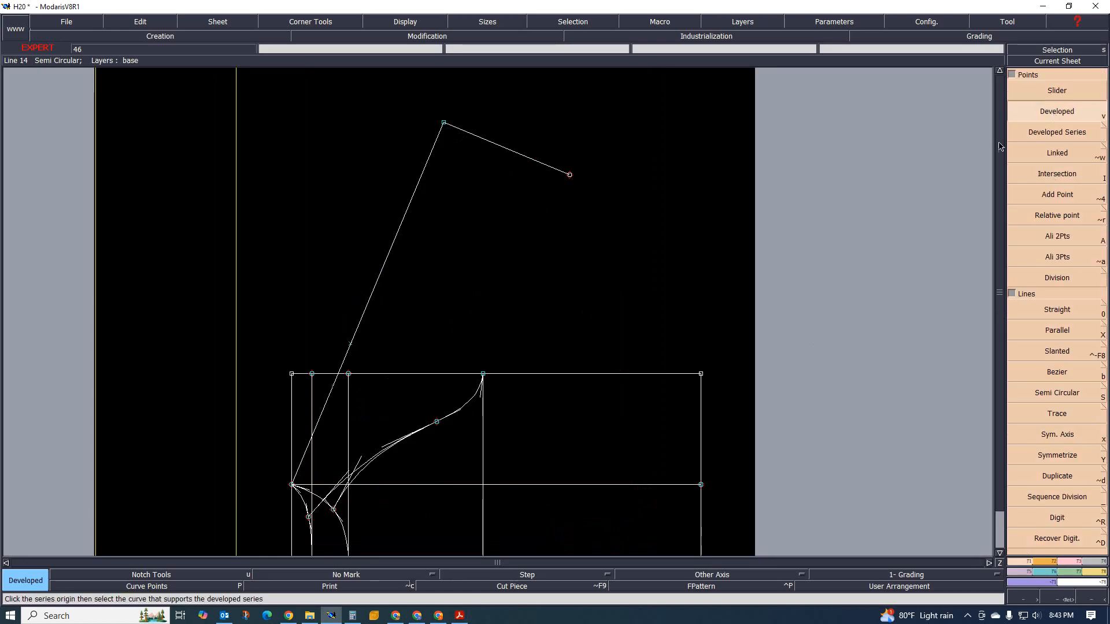
{"action": "left_click", "coordinate": [444, 123]}
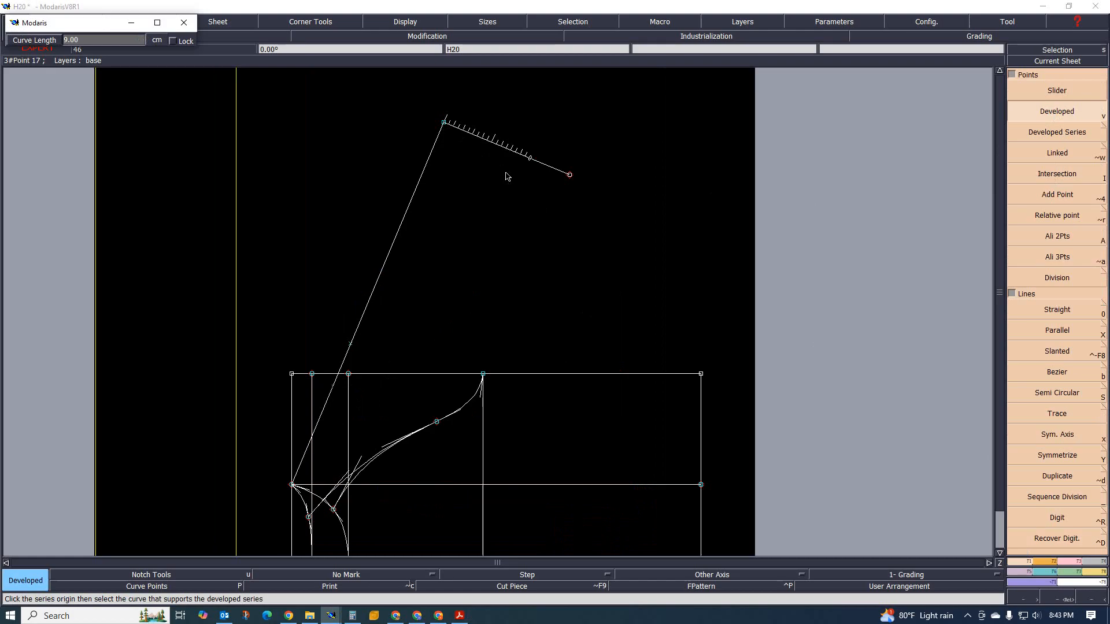
{"action": "key", "text": "Return"}
{"action": "left_click", "coordinate": [529, 162]}
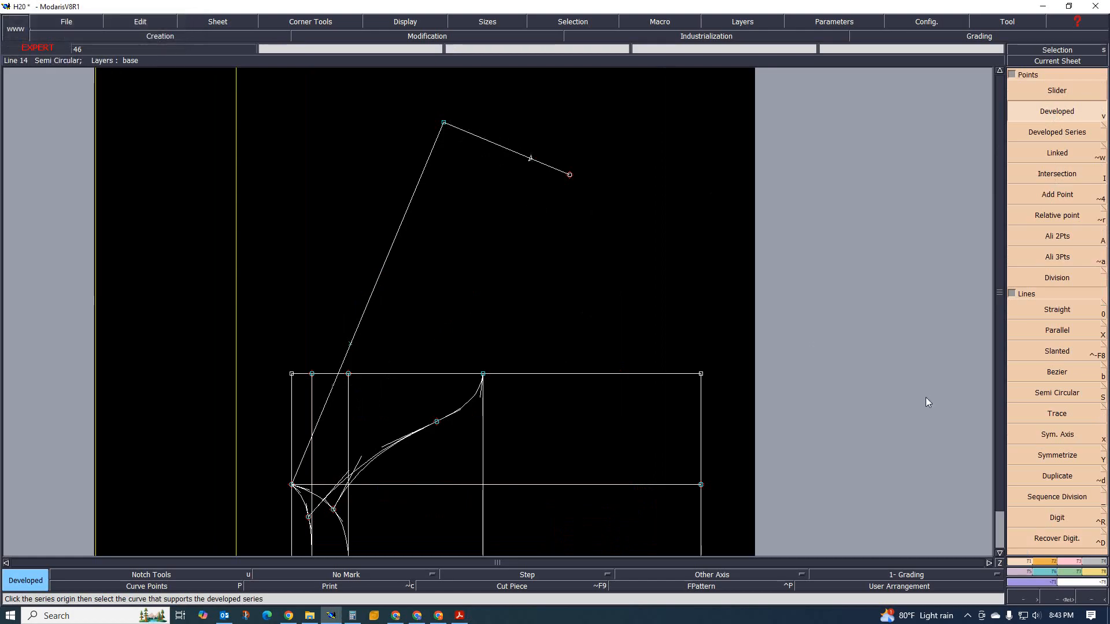
{"action": "key", "text": "F2"}
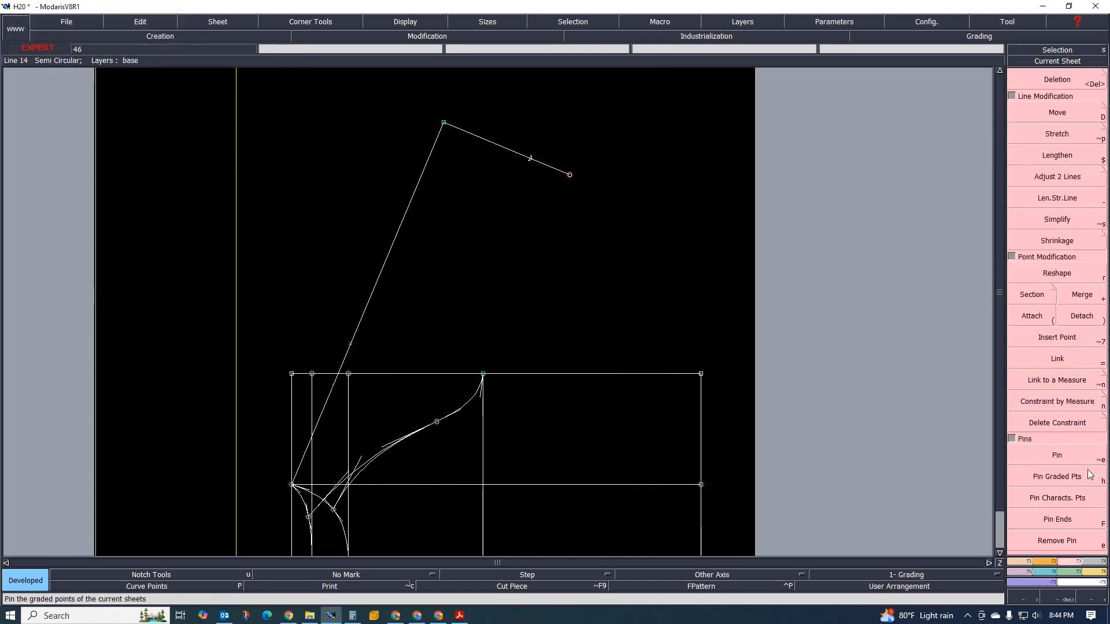
{"action": "left_click", "coordinate": [1056, 337]}
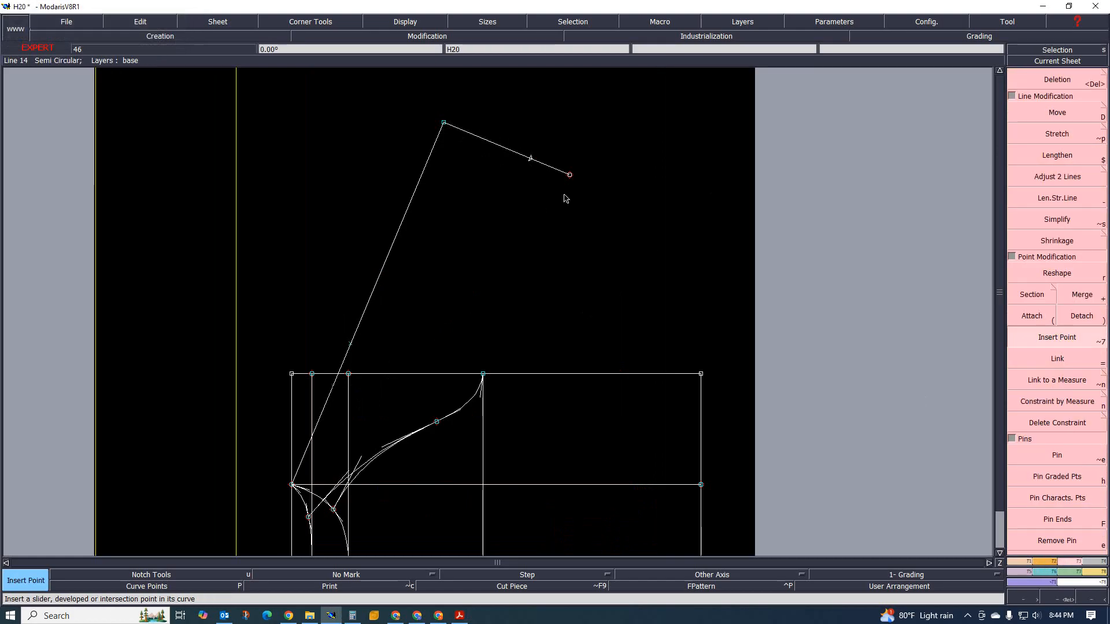
{"action": "left_click", "coordinate": [531, 159]}
- Examine the sleeve construction between the inserted hem point and the underarm point of the raglan curve
{"action": "scroll", "coordinate": [526, 353], "scroll_direction": "down", "scroll_amount": 1}
{"action": "scroll", "coordinate": [527, 351], "scroll_direction": "up", "scroll_amount": 5}
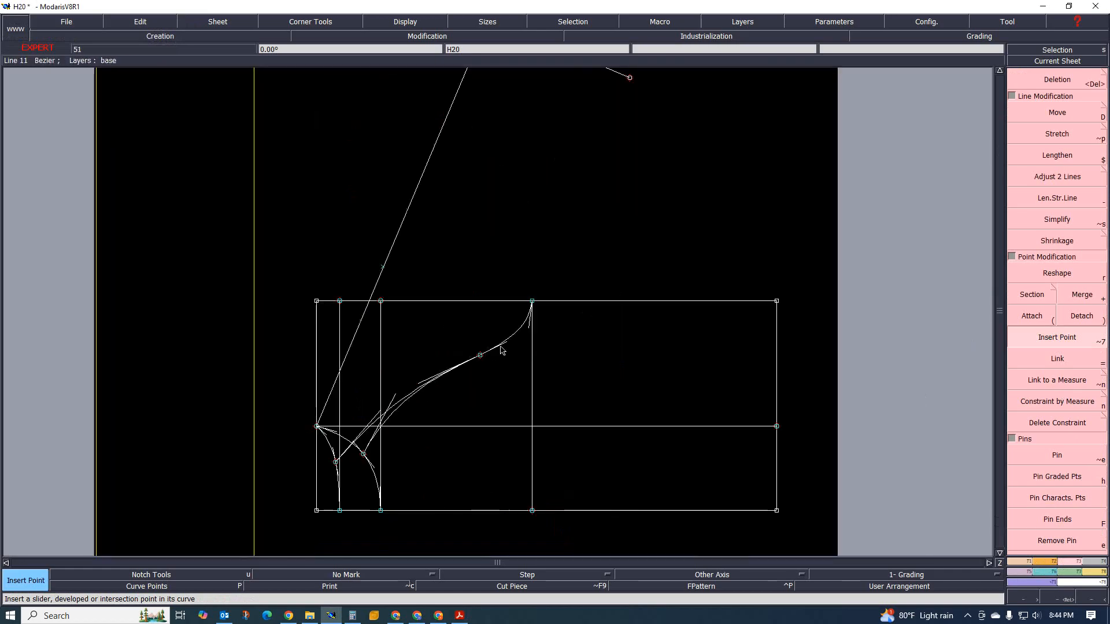
{"action": "scroll", "coordinate": [523, 303], "scroll_direction": "down", "scroll_amount": 6}
{"action": "scroll", "coordinate": [529, 324], "scroll_direction": "up", "scroll_amount": 2}
{"action": "scroll", "coordinate": [530, 330], "scroll_direction": "up", "scroll_amount": 3}
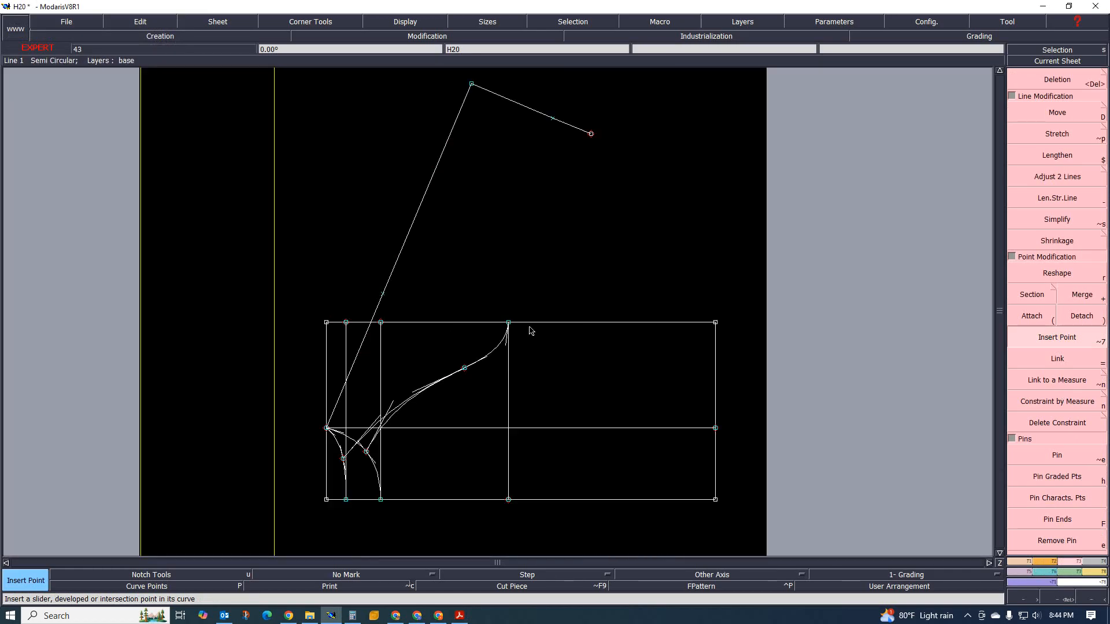
{"action": "scroll", "coordinate": [528, 307], "scroll_direction": "down", "scroll_amount": 5}
{"action": "scroll", "coordinate": [527, 283], "scroll_direction": "up", "scroll_amount": 3}
{"action": "scroll", "coordinate": [524, 299], "scroll_direction": "up", "scroll_amount": 4}
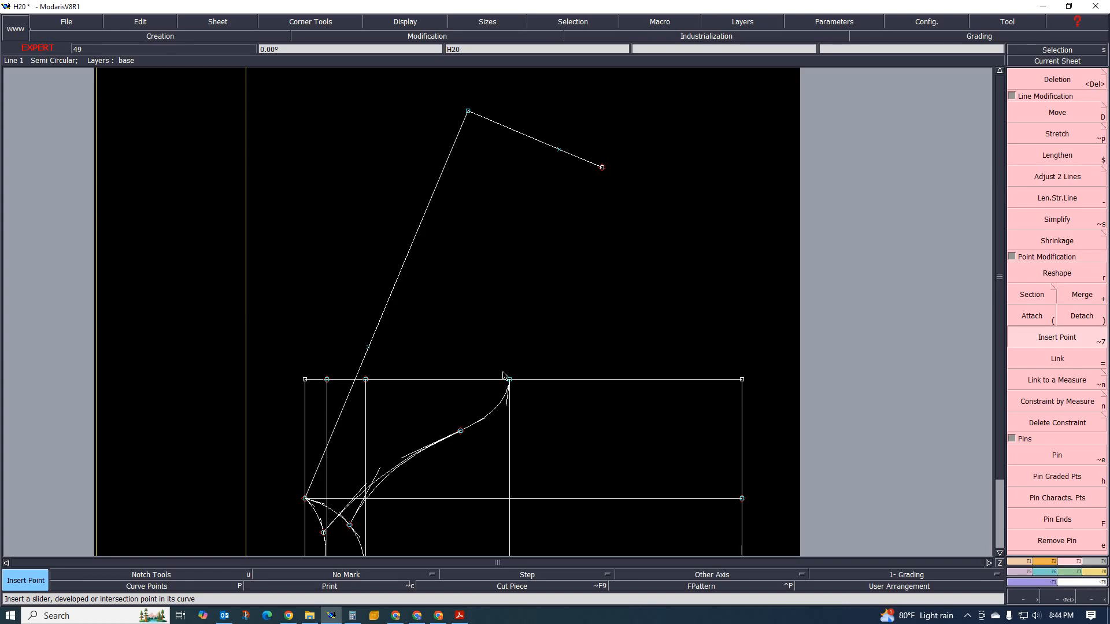
{"action": "scroll", "coordinate": [508, 382], "scroll_direction": "down", "scroll_amount": 5}
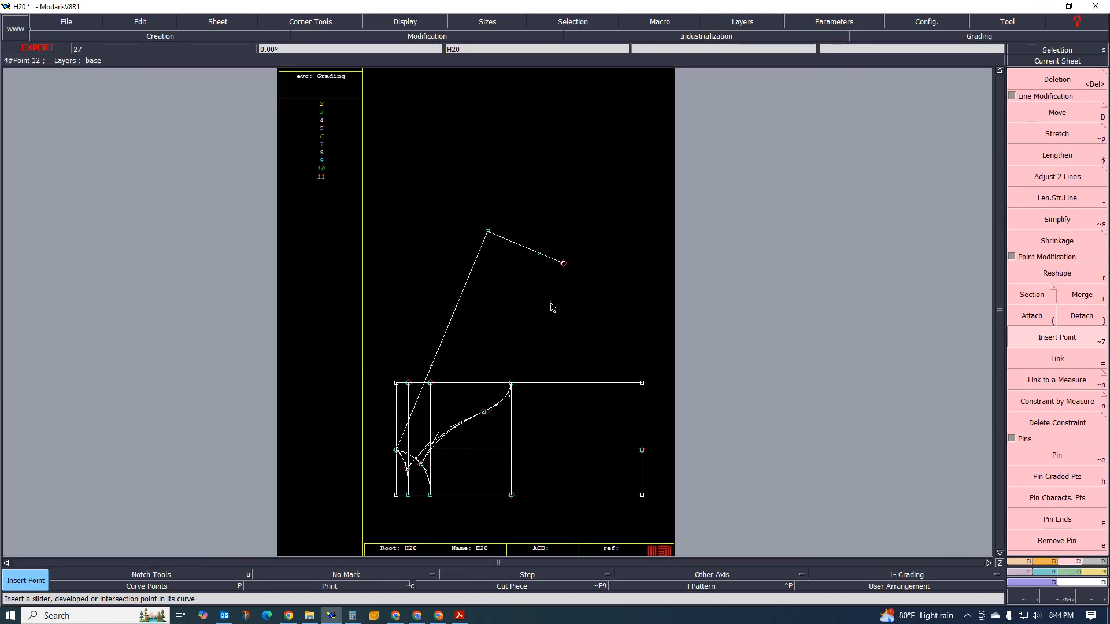
- Try a Bezier underarm line about 21.1 cm long from the 9 cm hem point to the underarm point
{"action": "left_click", "coordinate": [1027, 562]}
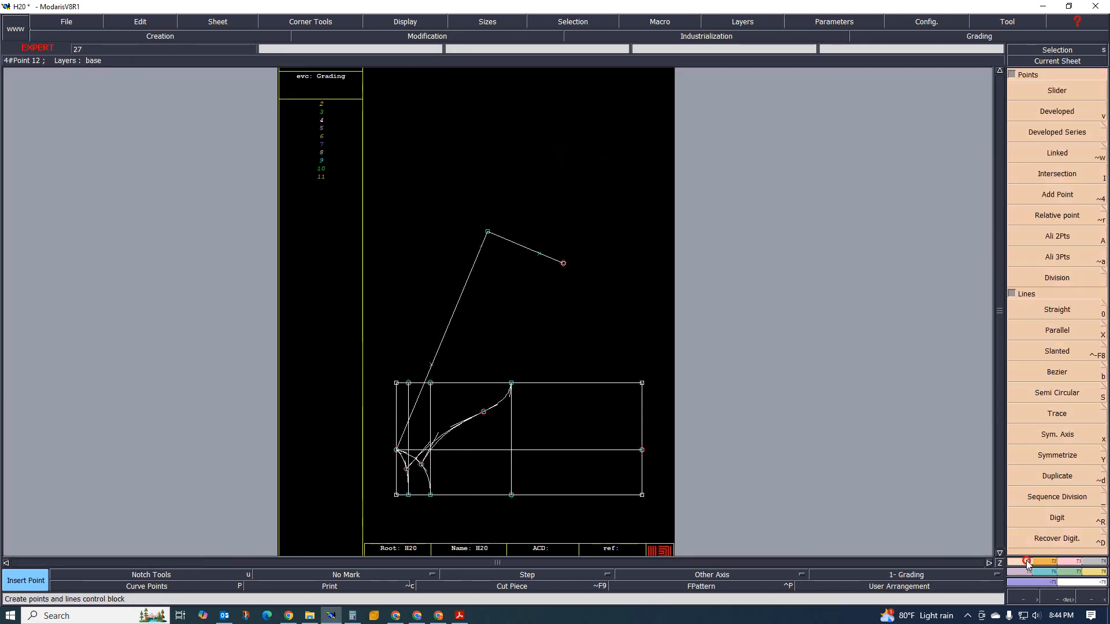
{"action": "left_click", "coordinate": [1059, 375]}
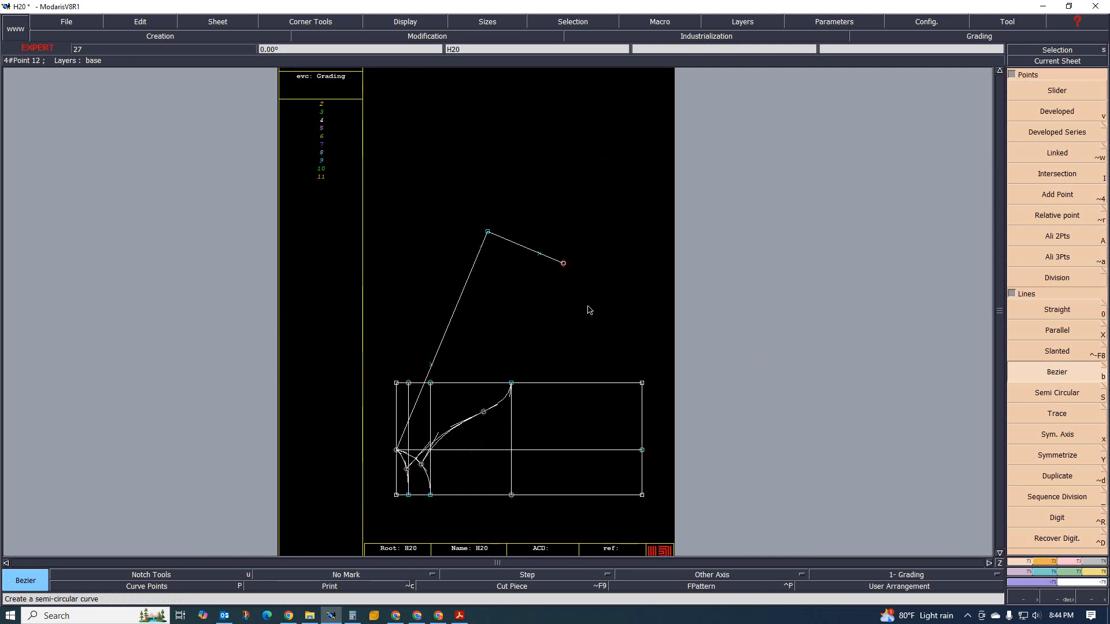
{"action": "left_click", "coordinate": [539, 255]}
{"action": "scroll", "coordinate": [503, 379], "scroll_direction": "up", "scroll_amount": 3}
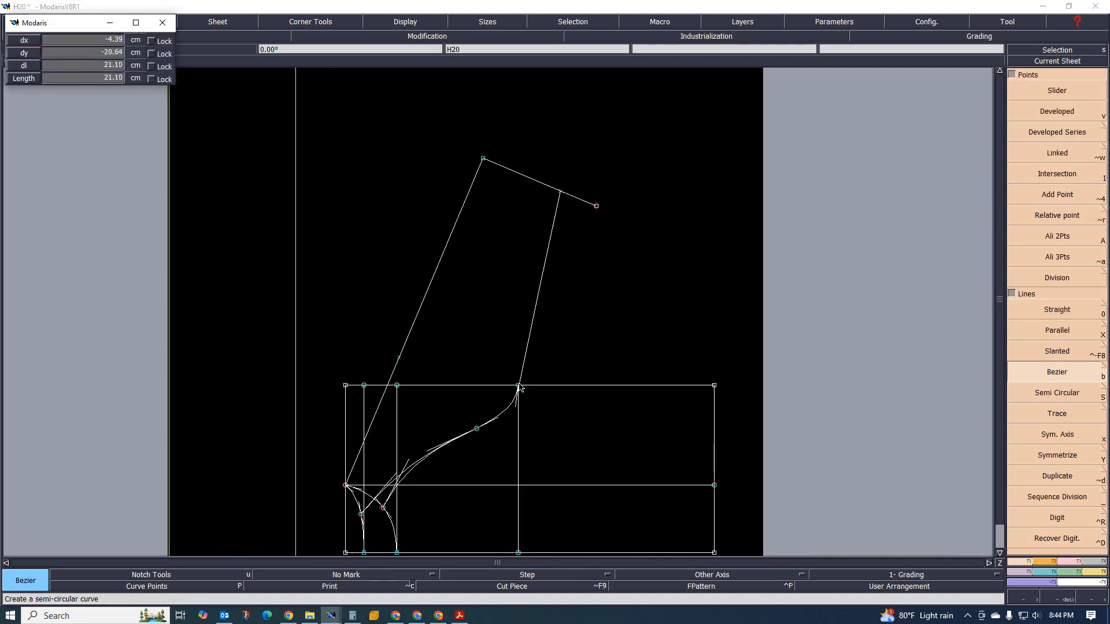
{"action": "left_click", "coordinate": [518, 385]}
- Inspect how the new underarm line meets the raglan curve at the underarm point
{"action": "scroll", "coordinate": [518, 388], "scroll_direction": "up", "scroll_amount": 3}
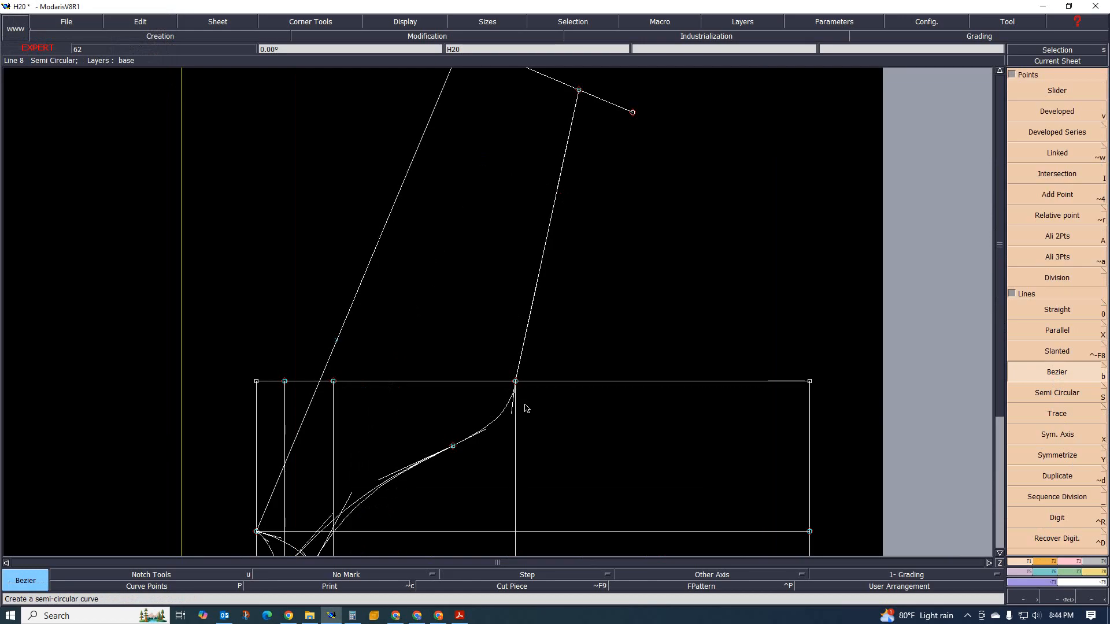
{"action": "scroll", "coordinate": [524, 411], "scroll_direction": "up", "scroll_amount": 2}
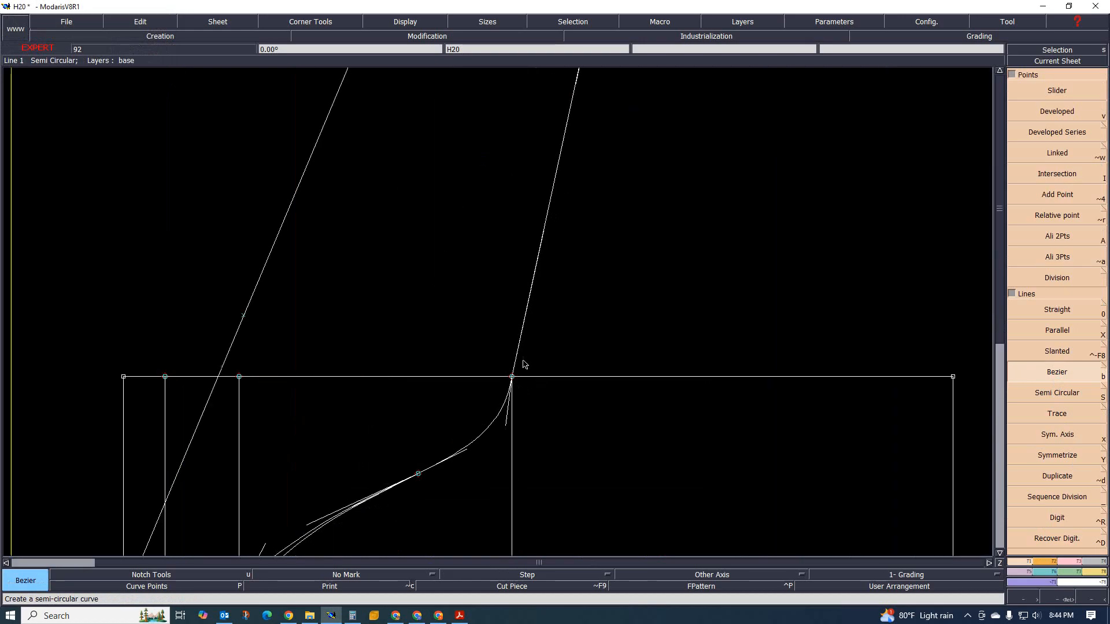
{"action": "scroll", "coordinate": [525, 364], "scroll_direction": "down", "scroll_amount": 3}
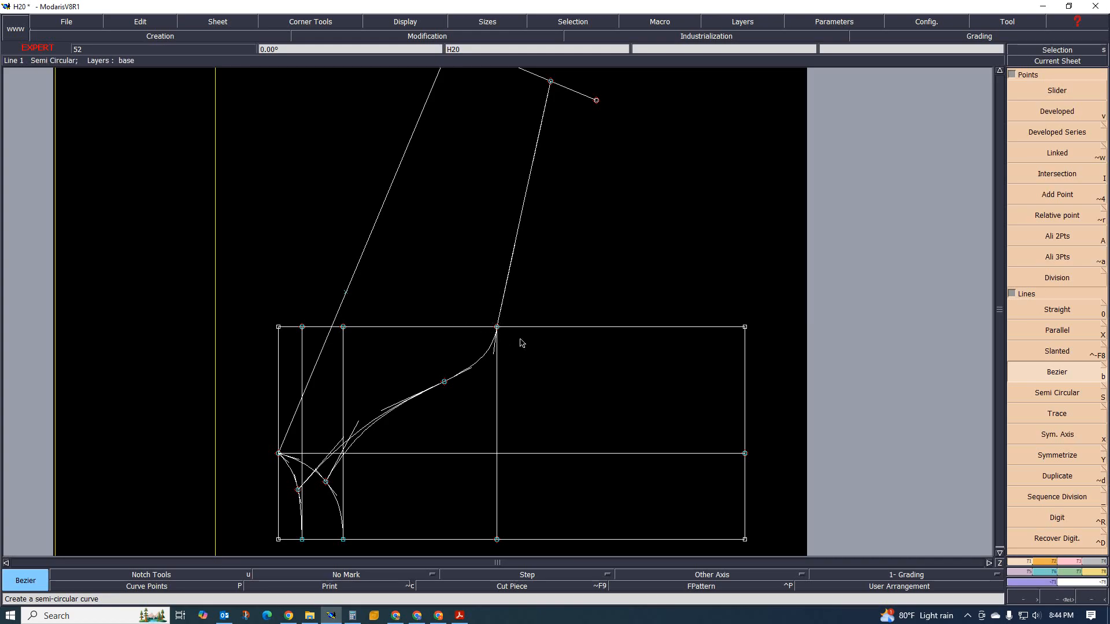
{"action": "scroll", "coordinate": [520, 344], "scroll_direction": "up", "scroll_amount": 2}
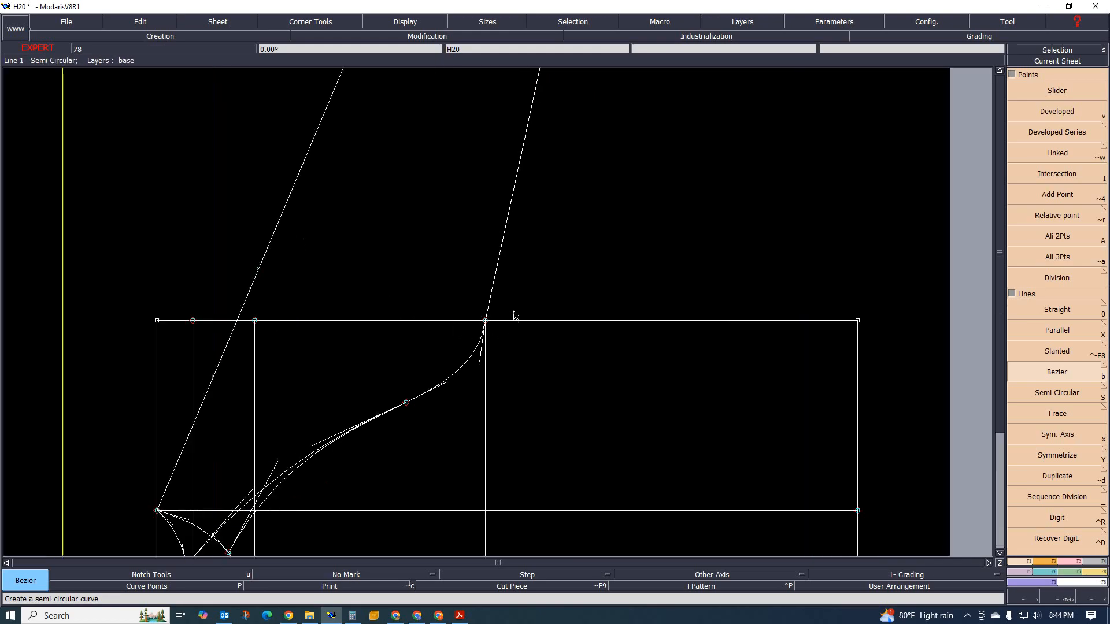
{"action": "scroll", "coordinate": [496, 372], "scroll_direction": "down", "scroll_amount": 4}
{"action": "scroll", "coordinate": [501, 362], "scroll_direction": "up", "scroll_amount": 3}
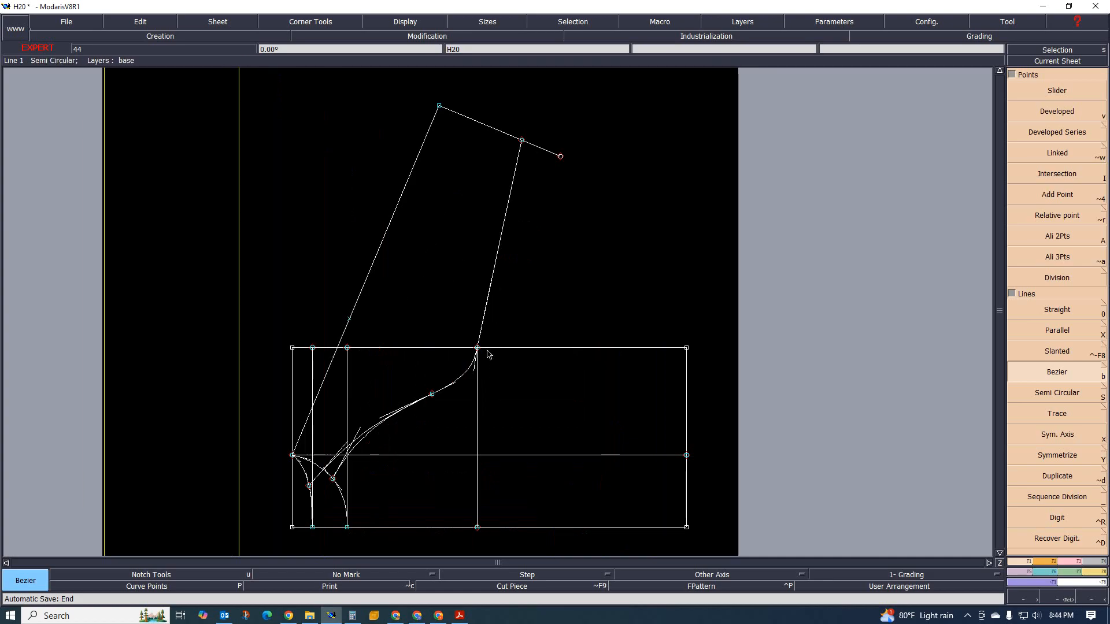
{"action": "scroll", "coordinate": [488, 354], "scroll_direction": "up", "scroll_amount": 1}
{"action": "scroll", "coordinate": [474, 351], "scroll_direction": "up", "scroll_amount": 1}
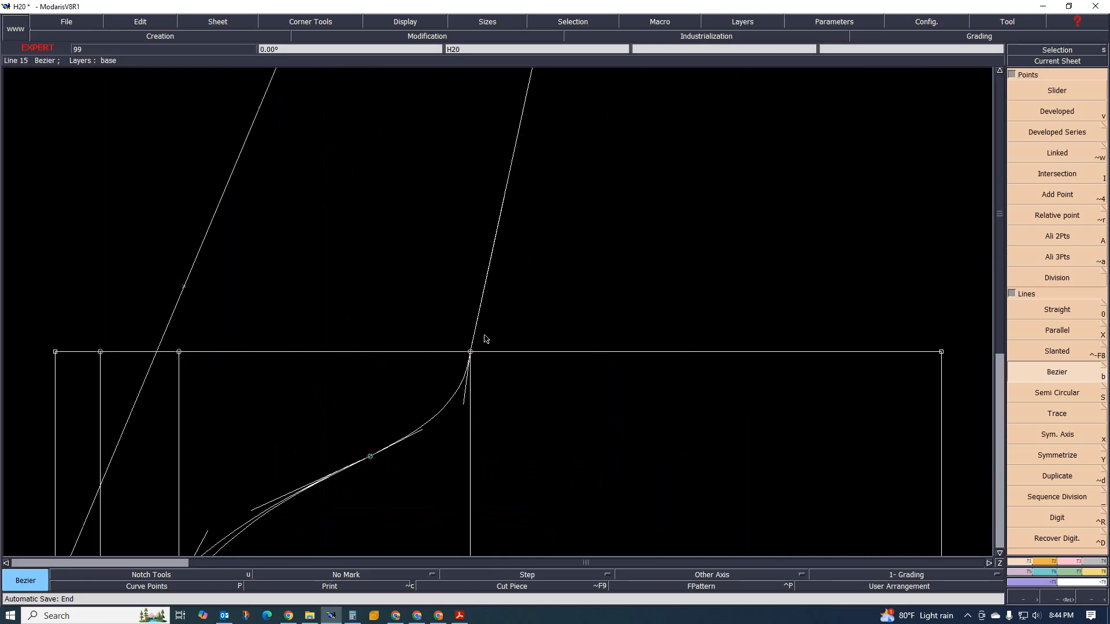
- Undo the Bezier underarm line
{"action": "key", "text": "ctrl+z"}
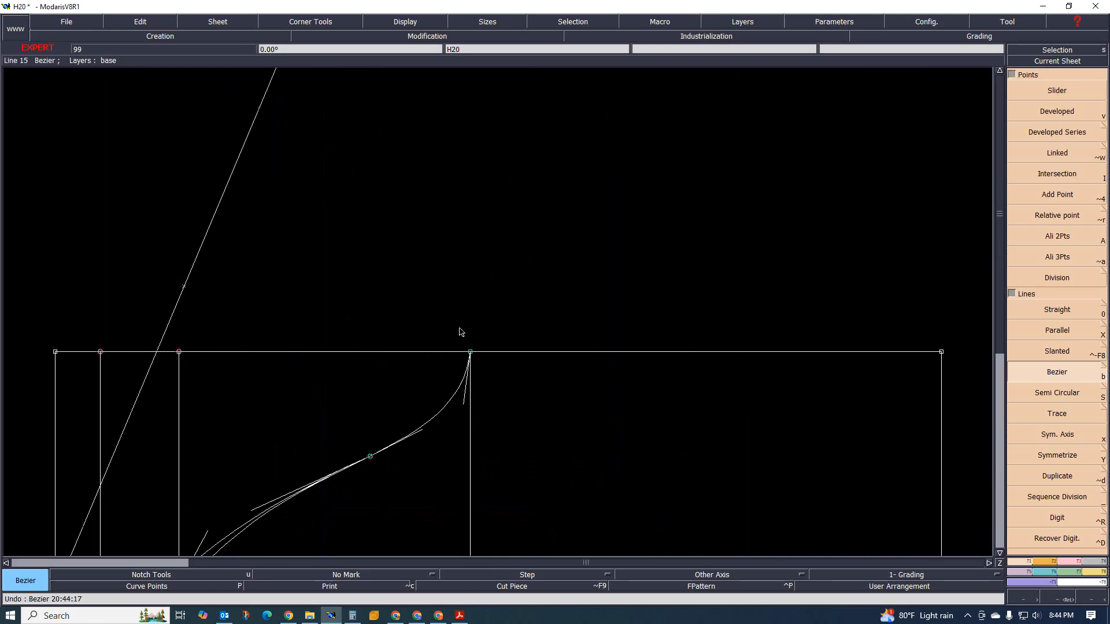
{"action": "scroll", "coordinate": [461, 330], "scroll_direction": "down", "scroll_amount": 2}
{"action": "scroll", "coordinate": [475, 350], "scroll_direction": "up", "scroll_amount": 1}
{"action": "scroll", "coordinate": [478, 359], "scroll_direction": "up", "scroll_amount": 1}
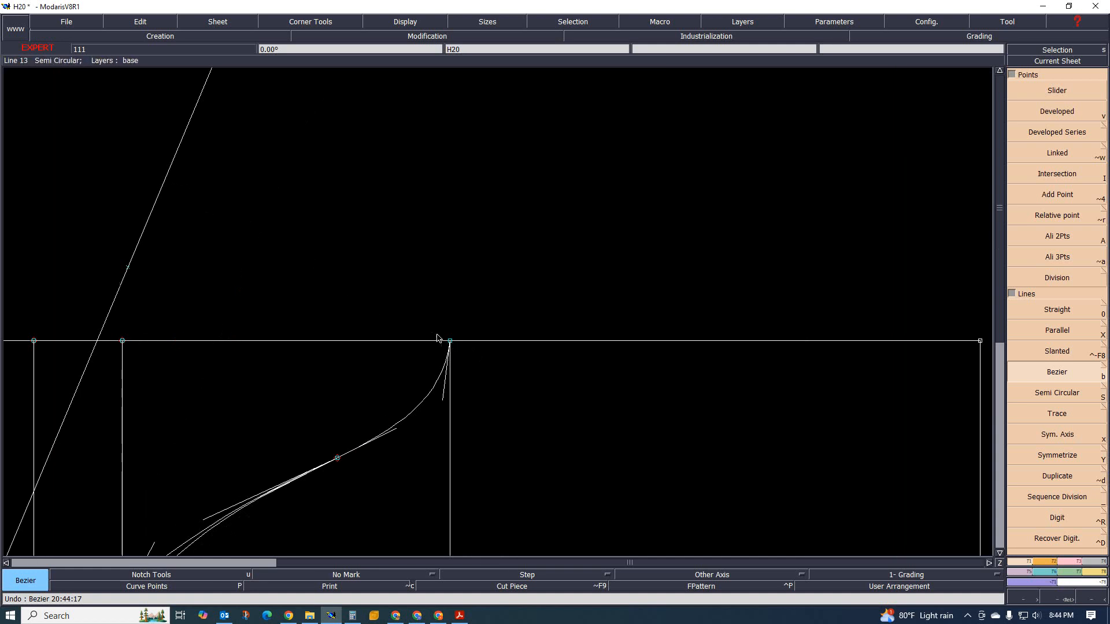
- Examine the whole draft, including the slanted lines above the rectangle and the curves inside it
{"action": "scroll", "coordinate": [380, 309], "scroll_direction": "down", "scroll_amount": 3}
{"action": "scroll", "coordinate": [379, 301], "scroll_direction": "up", "scroll_amount": 1}
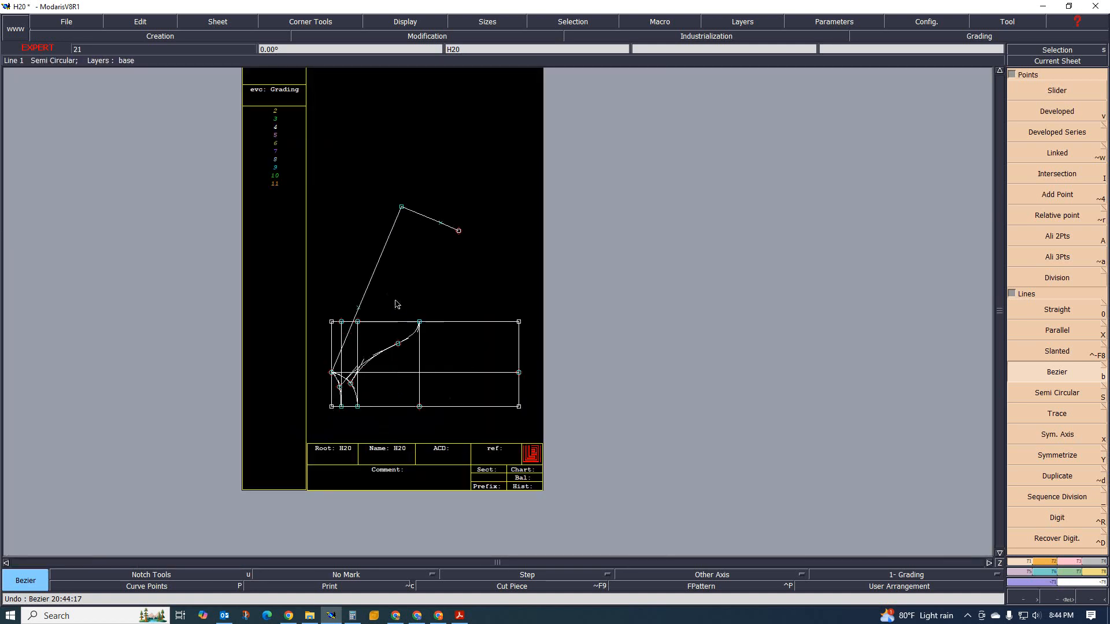
{"action": "scroll", "coordinate": [397, 305], "scroll_direction": "up", "scroll_amount": 1}
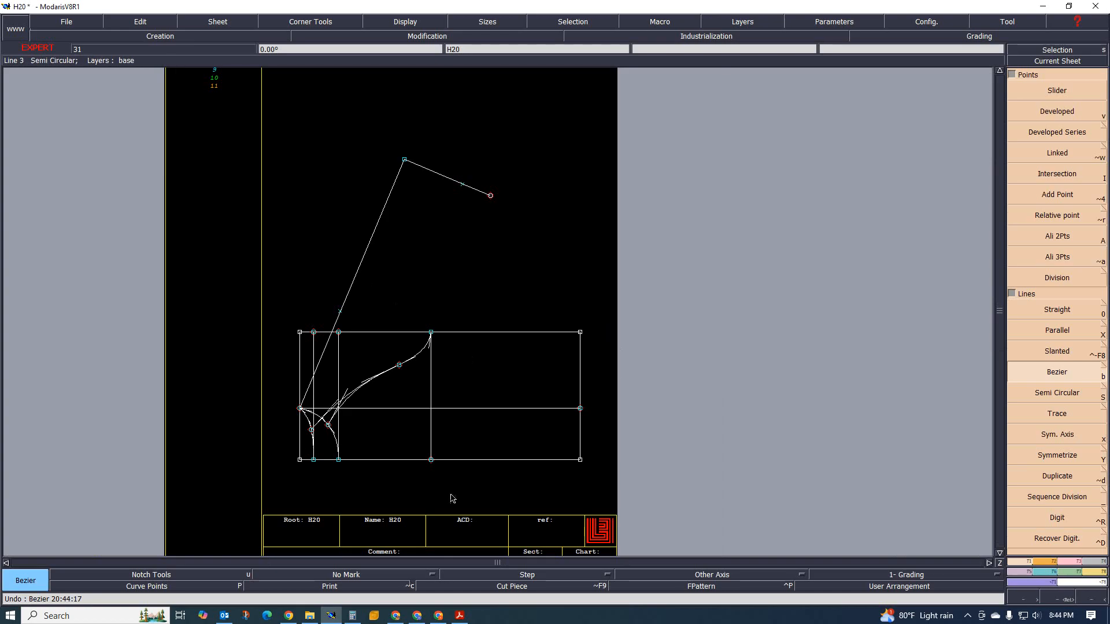
{"action": "scroll", "coordinate": [449, 372], "scroll_direction": "up", "scroll_amount": 1}
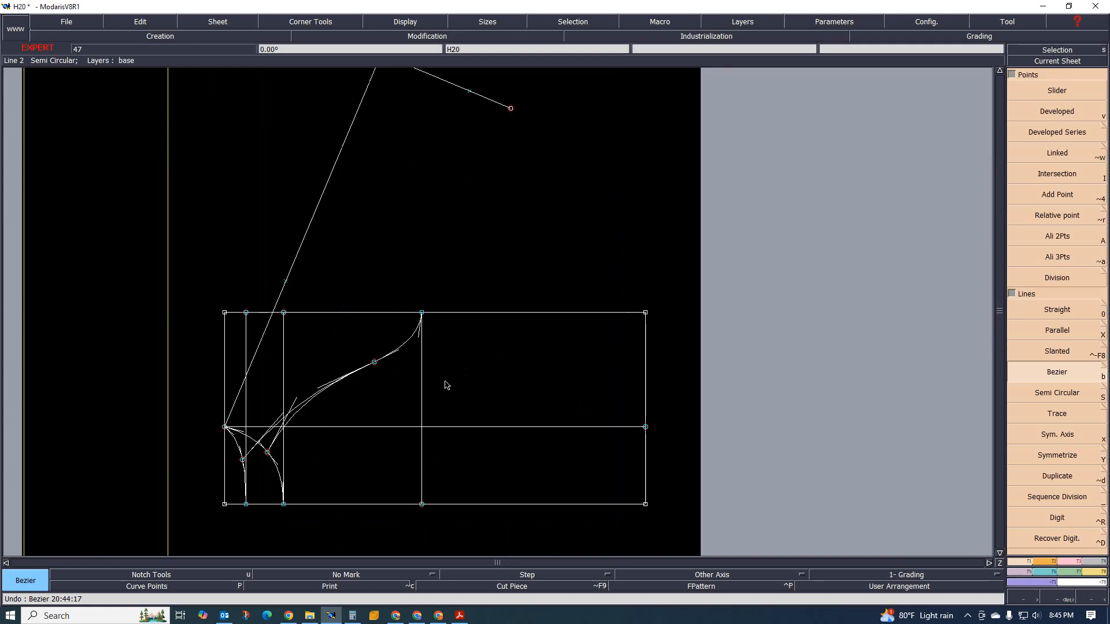
{"action": "scroll", "coordinate": [449, 380], "scroll_direction": "down", "scroll_amount": 2}
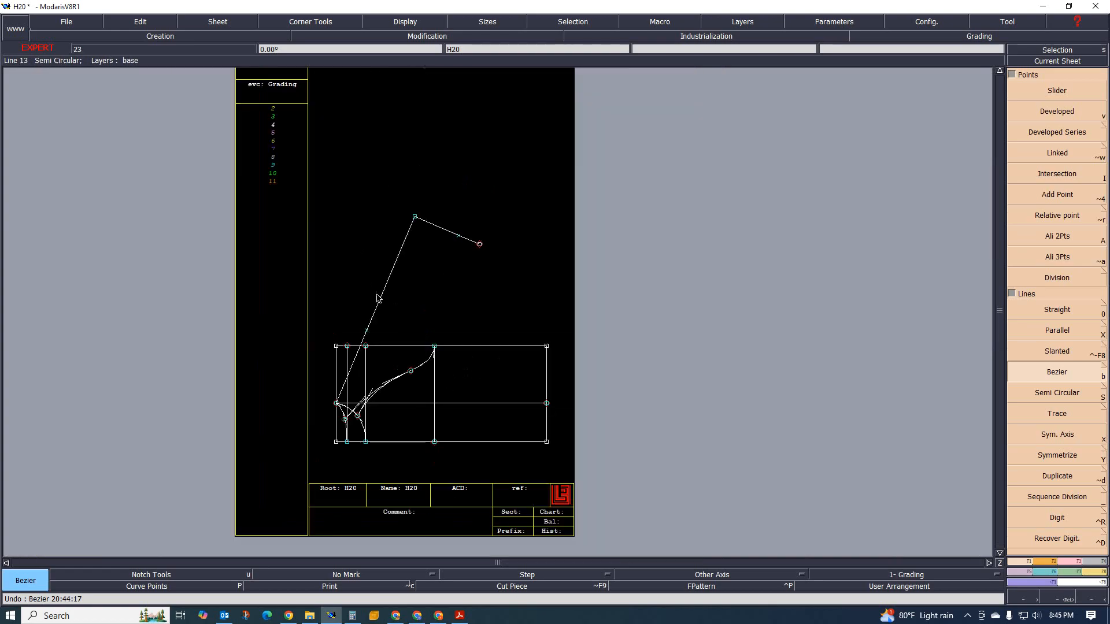
{"action": "scroll", "coordinate": [407, 343], "scroll_direction": "up", "scroll_amount": 1}
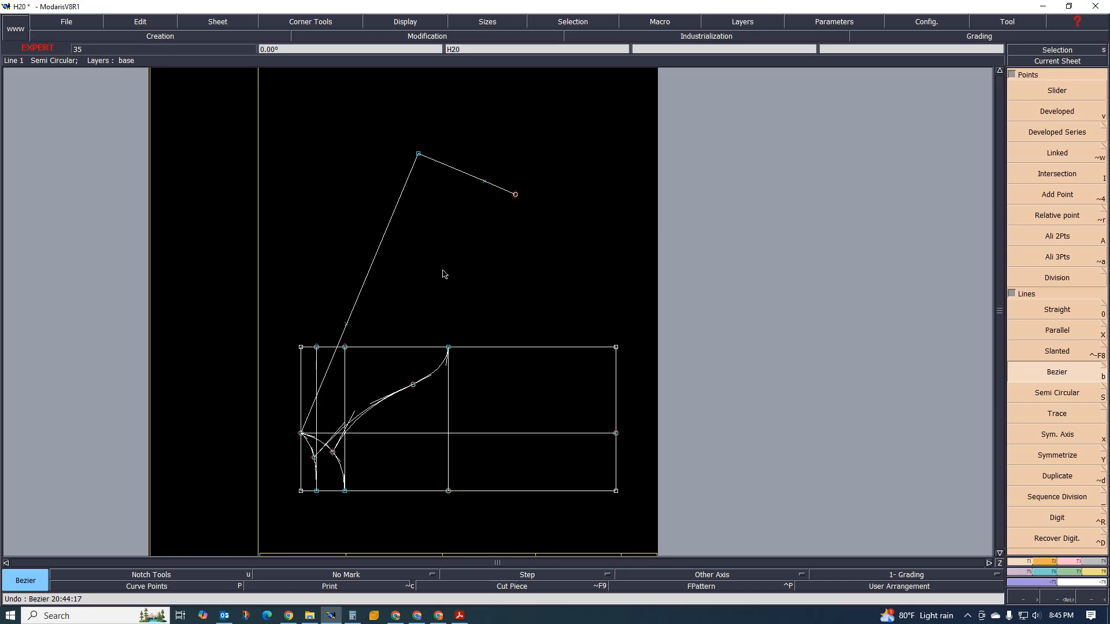
{"action": "scroll", "coordinate": [443, 274], "scroll_direction": "up", "scroll_amount": 2}
{"action": "scroll", "coordinate": [436, 306], "scroll_direction": "down", "scroll_amount": 3}
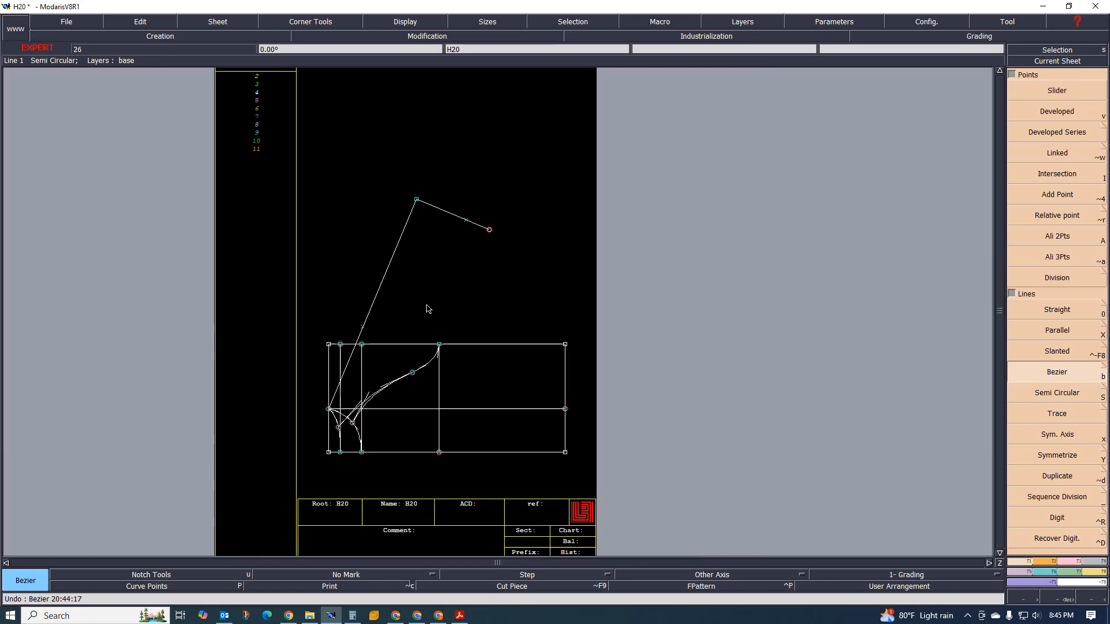
{"action": "scroll", "coordinate": [426, 310], "scroll_direction": "up", "scroll_amount": 1}
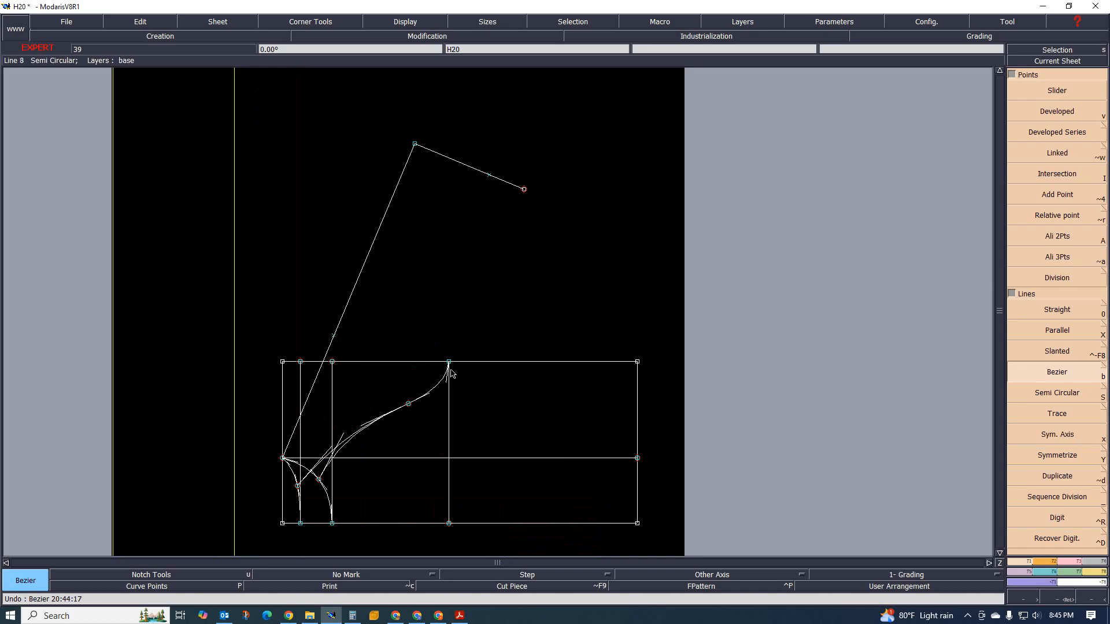
- Draw a straight Bezier line from the middle of the short upper slanted line down to just above the rectangle's top edge
{"action": "scroll", "coordinate": [351, 322], "scroll_direction": "up", "scroll_amount": 2}
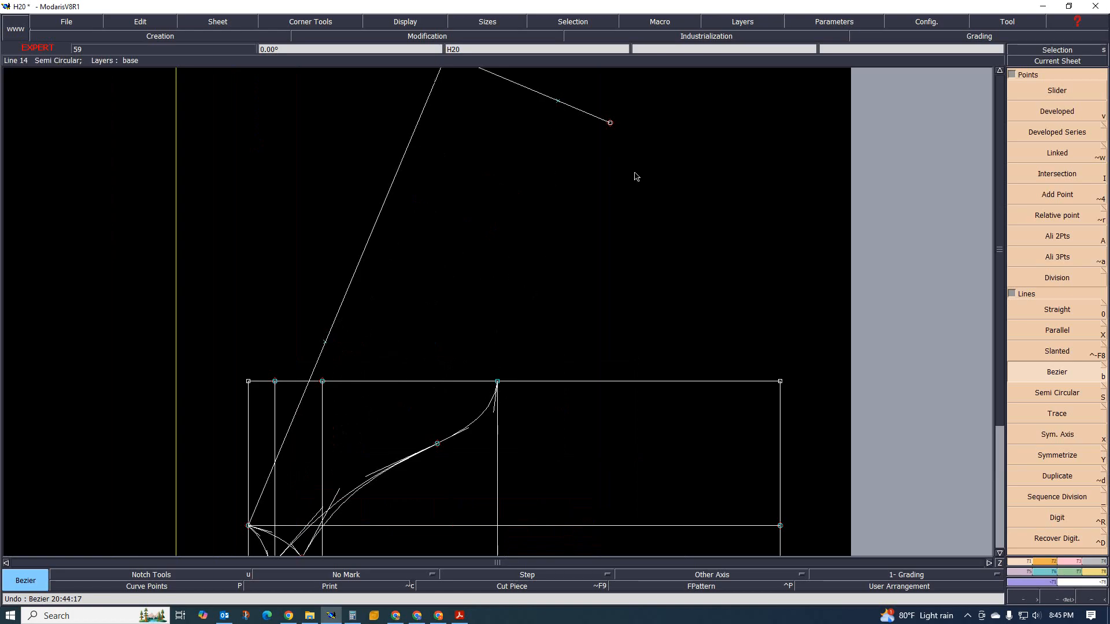
{"action": "left_click", "coordinate": [558, 102]}
{"action": "scroll", "coordinate": [511, 390], "scroll_direction": "up", "scroll_amount": 2}
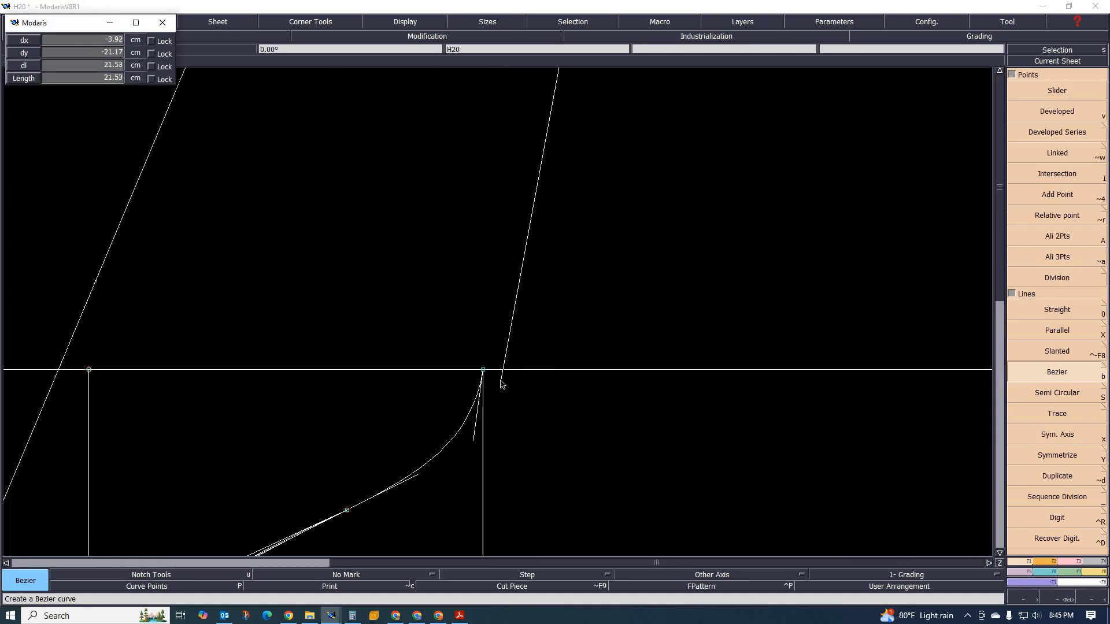
{"action": "left_click", "coordinate": [582, 332]}
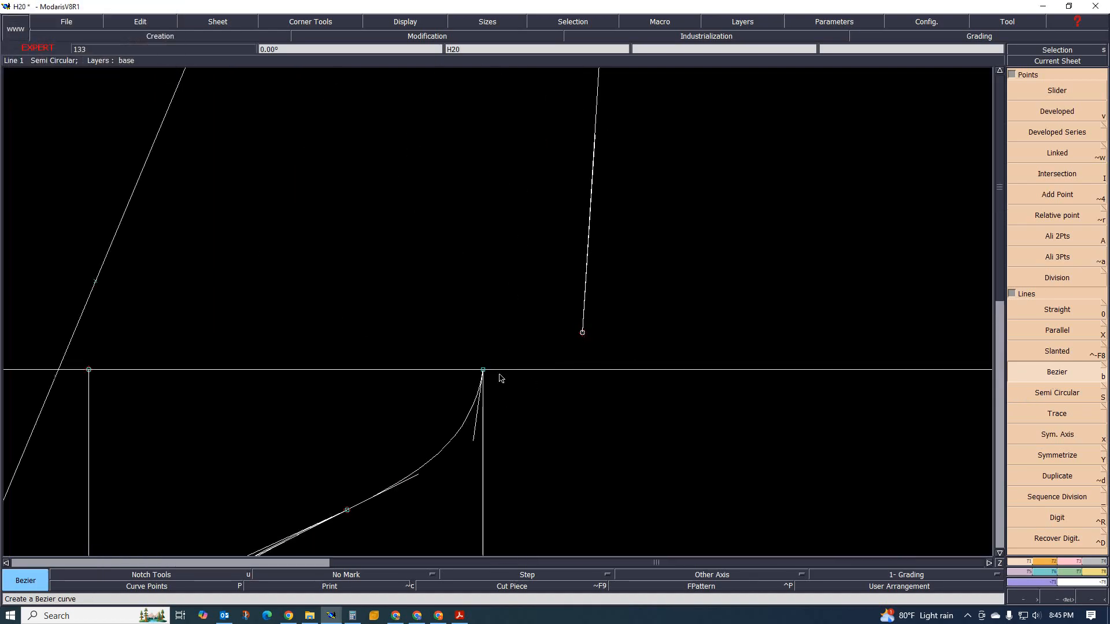
- Add a relative point about 0.5 cm diagonally below and to the right of the curve's upper end on the rectangle's top edge
{"action": "left_click", "coordinate": [1056, 198]}
{"action": "left_click", "coordinate": [1054, 219]}
{"action": "left_click", "coordinate": [484, 371]}
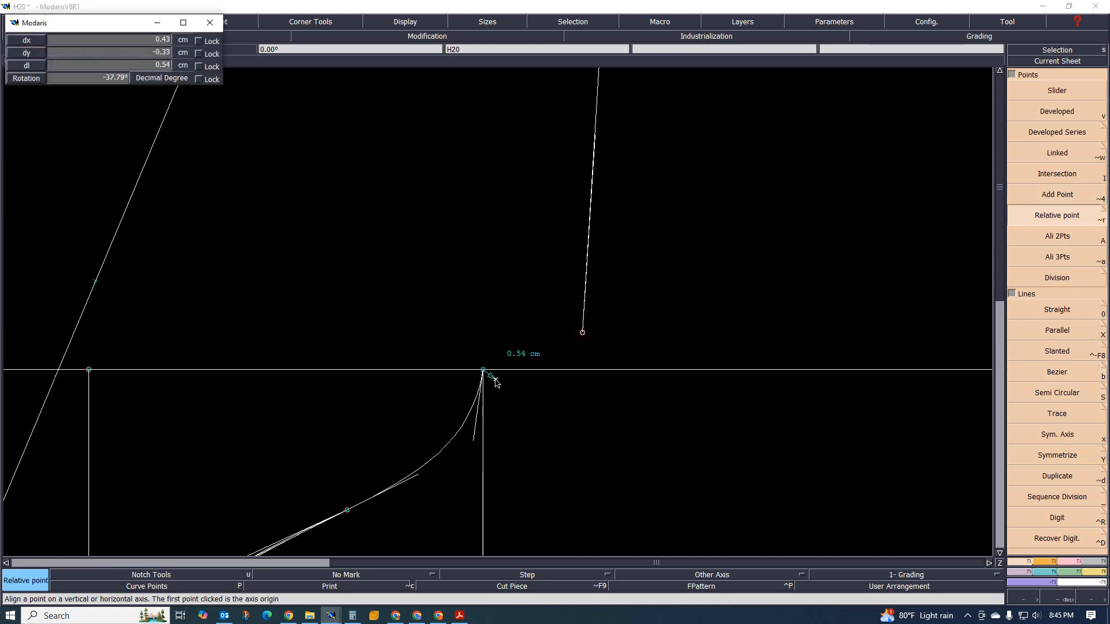
{"action": "left_click", "coordinate": [496, 382]}
{"action": "scroll", "coordinate": [555, 403], "scroll_direction": "down", "scroll_amount": 2}
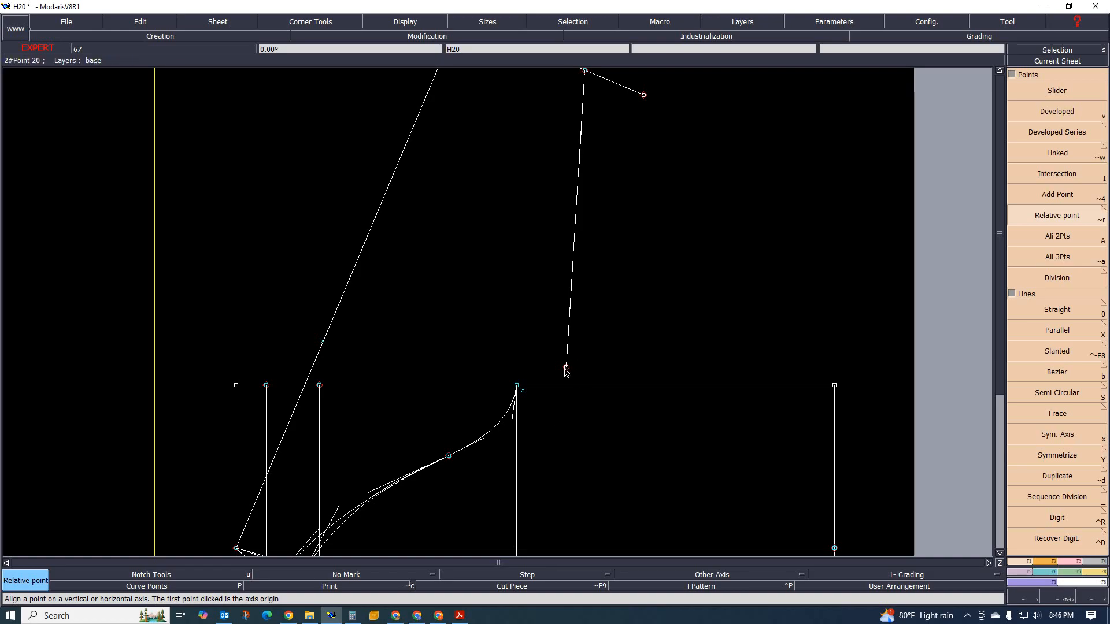
- Attach the lower end of the new Bezier line to the relative point beside the curve's upper end
{"action": "left_click", "coordinate": [1068, 561]}
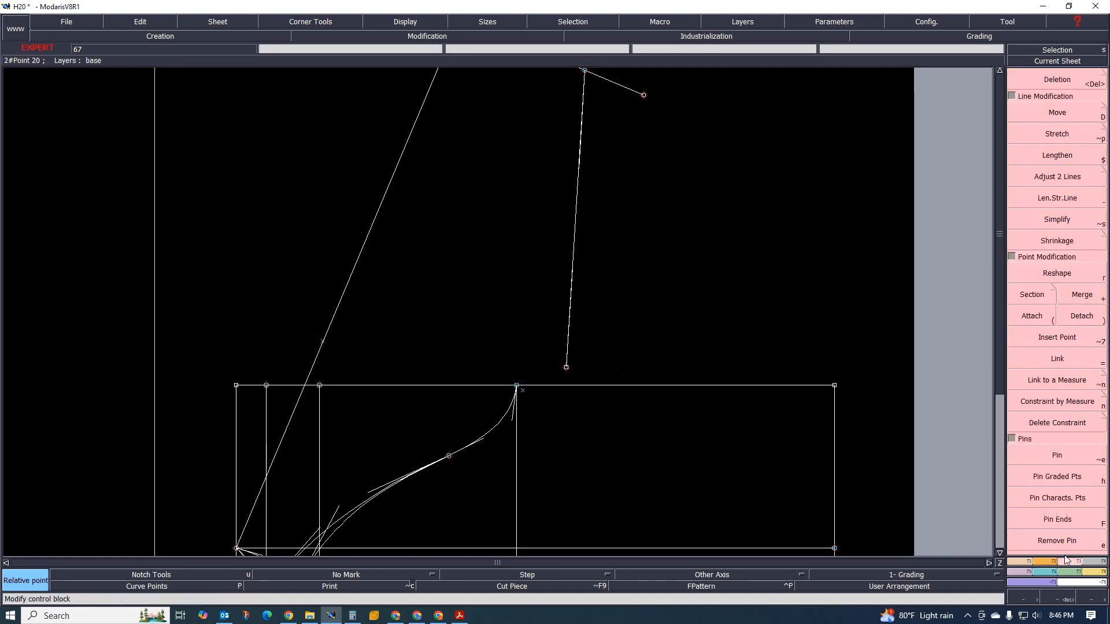
{"action": "left_click", "coordinate": [1034, 316]}
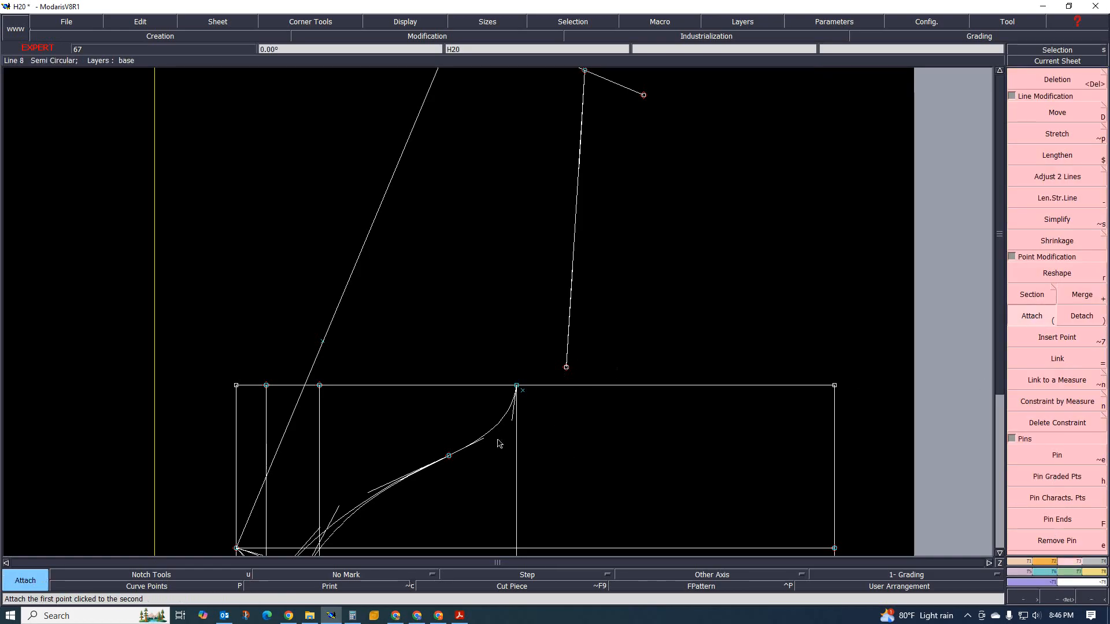
{"action": "left_click", "coordinate": [564, 368]}
{"action": "scroll", "coordinate": [517, 408], "scroll_direction": "up", "scroll_amount": 1}
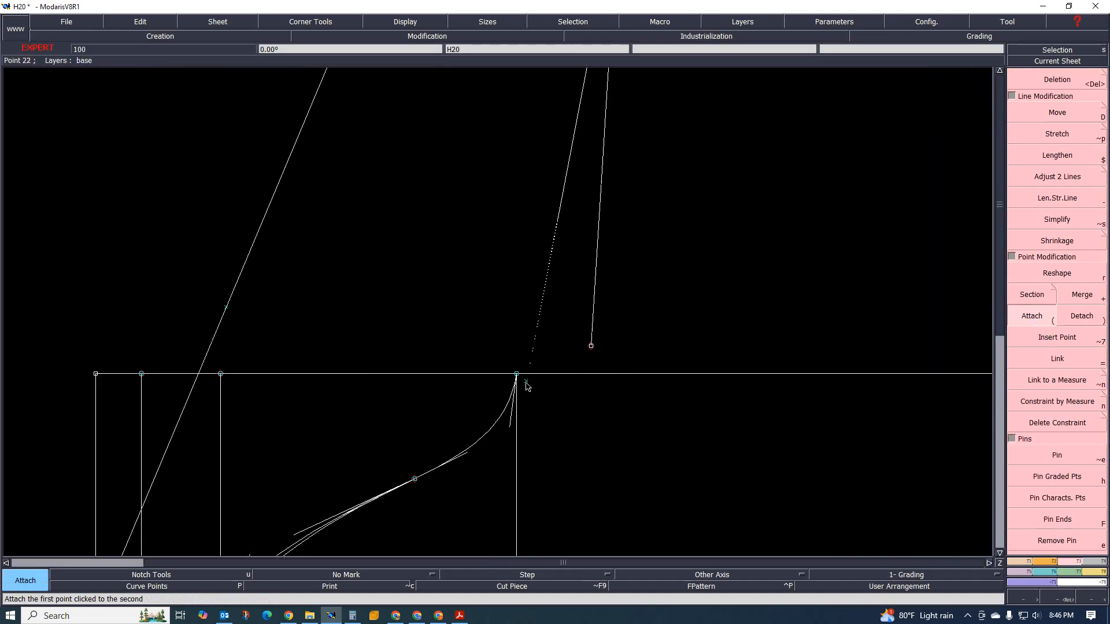
{"action": "left_click", "coordinate": [526, 381]}
{"action": "scroll", "coordinate": [565, 391], "scroll_direction": "down", "scroll_amount": 1}
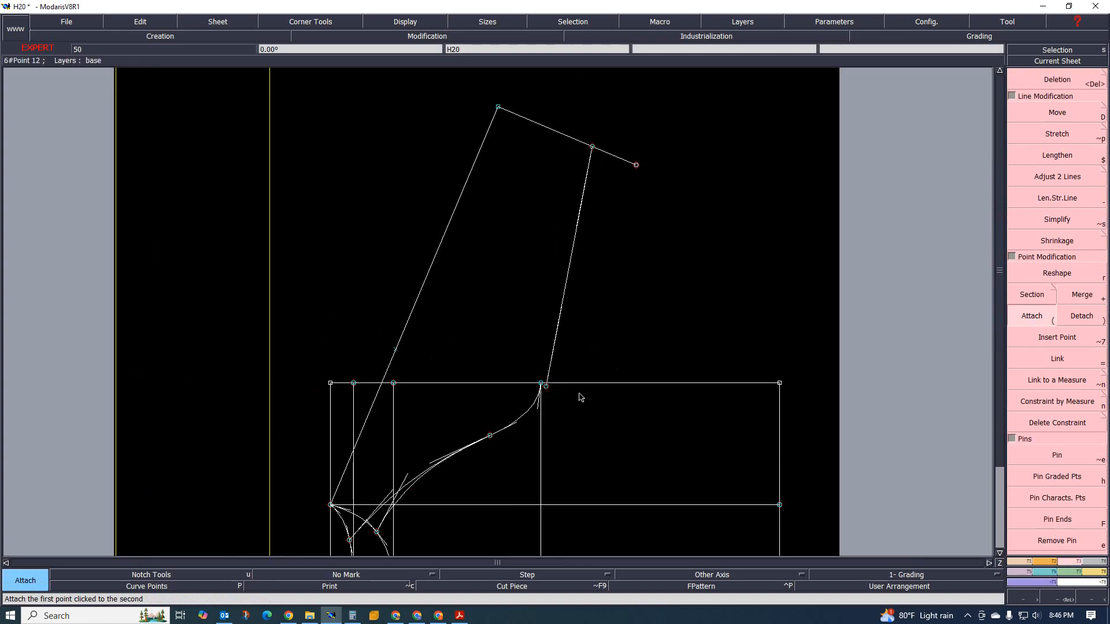
- Inspect how the attached line meets the rectangle's top edge and the curves below it
{"action": "scroll", "coordinate": [488, 323], "scroll_direction": "up", "scroll_amount": 1}
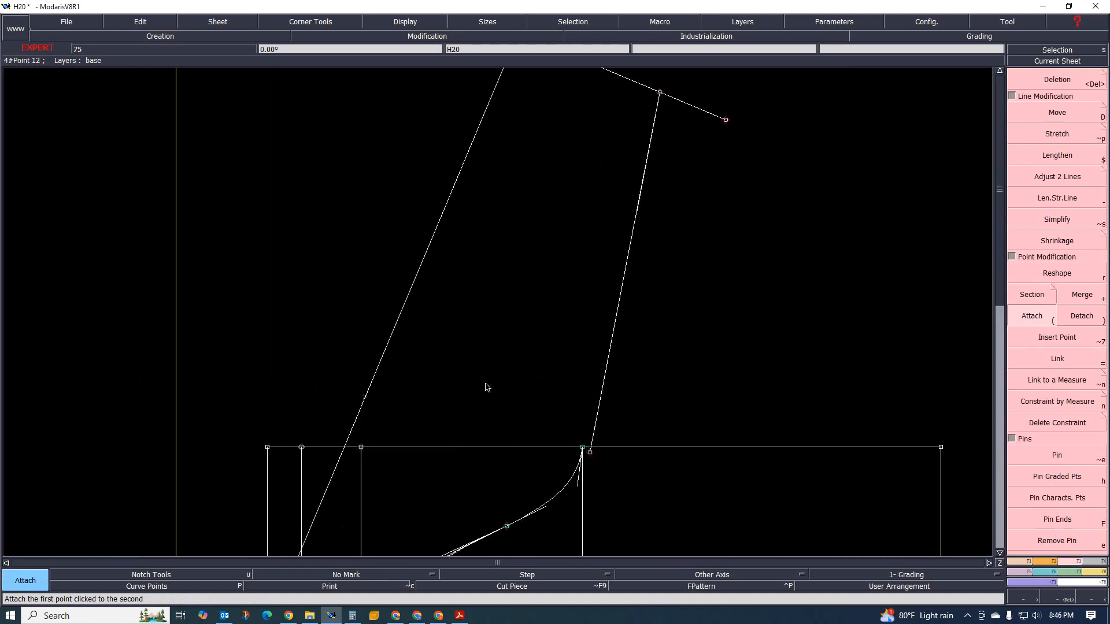
{"action": "scroll", "coordinate": [387, 330], "scroll_direction": "down", "scroll_amount": 2}
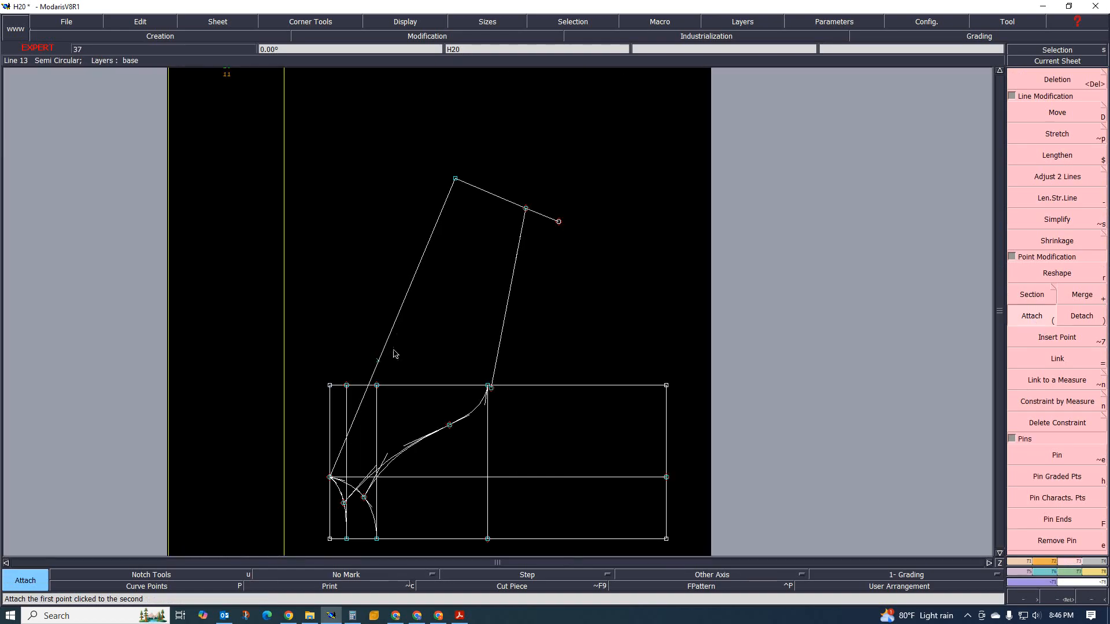
{"action": "scroll", "coordinate": [454, 400], "scroll_direction": "up", "scroll_amount": 1}
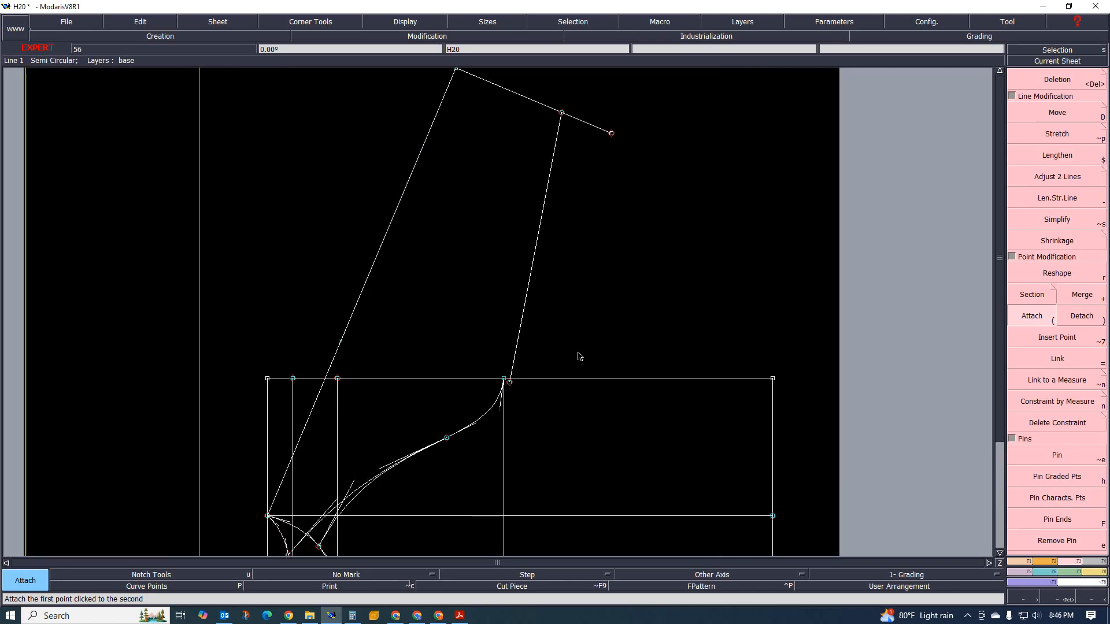
{"action": "scroll", "coordinate": [615, 331], "scroll_direction": "down", "scroll_amount": 1}
{"action": "scroll", "coordinate": [537, 427], "scroll_direction": "up", "scroll_amount": 1}
{"action": "scroll", "coordinate": [568, 357], "scroll_direction": "up", "scroll_amount": 1}
{"action": "scroll", "coordinate": [535, 260], "scroll_direction": "up", "scroll_amount": 1}
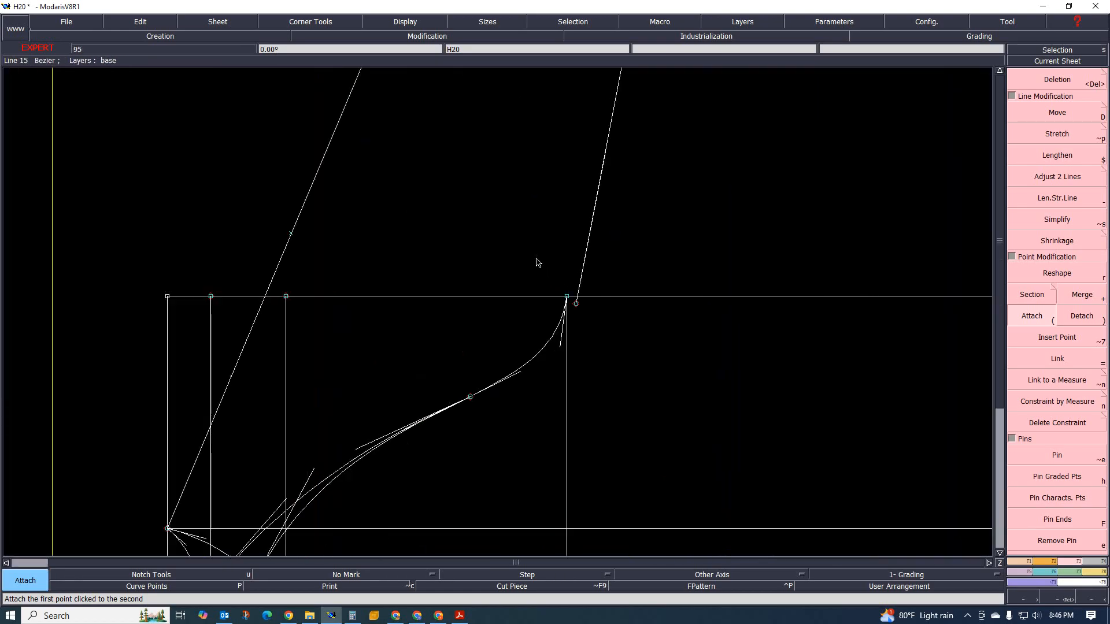
{"action": "scroll", "coordinate": [505, 317], "scroll_direction": "down", "scroll_amount": 1}
{"action": "scroll", "coordinate": [401, 426], "scroll_direction": "up", "scroll_amount": 1}
{"action": "scroll", "coordinate": [510, 323], "scroll_direction": "down", "scroll_amount": 1}
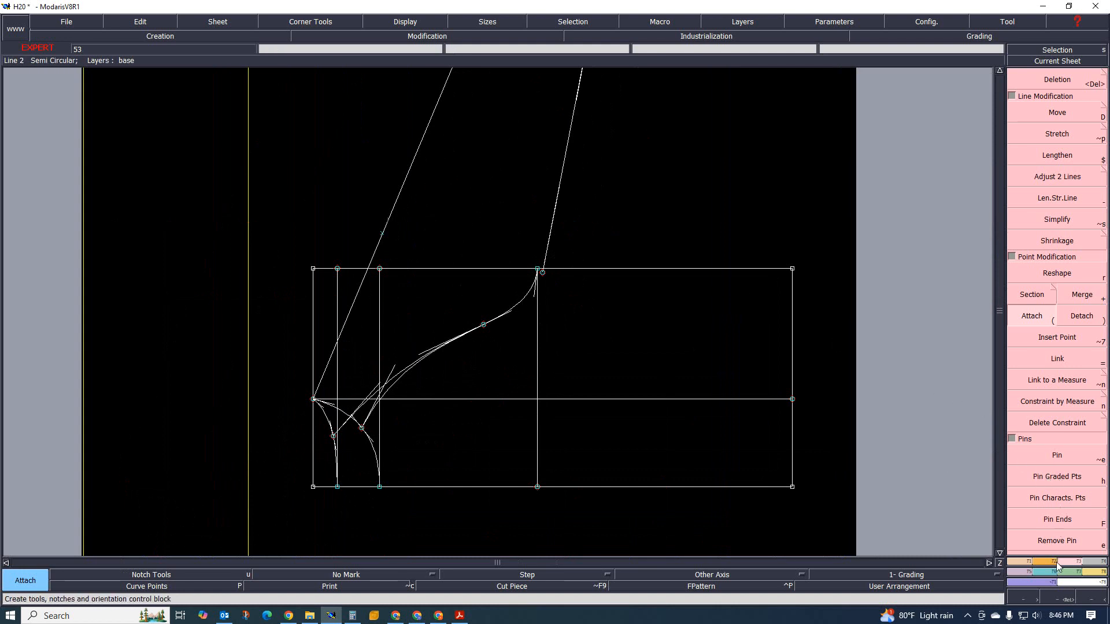
- Draw a Bezier line from the attached line's lower end to the marked point on the larger of the two small arcs
{"action": "left_click", "coordinate": [1025, 561]}
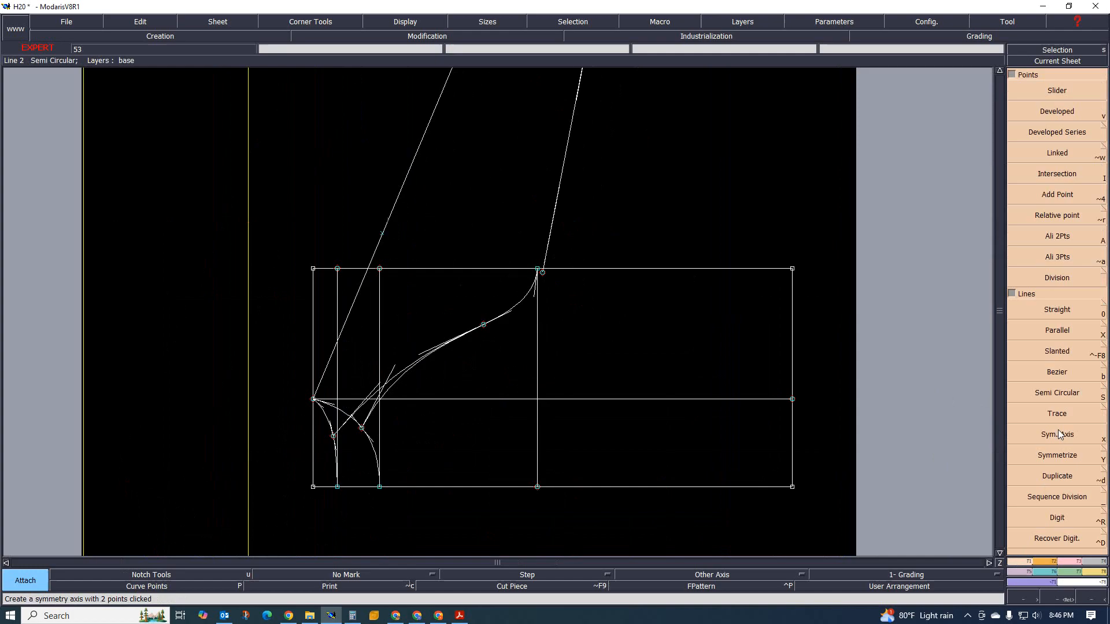
{"action": "left_click", "coordinate": [1059, 370]}
{"action": "left_click", "coordinate": [539, 273]}
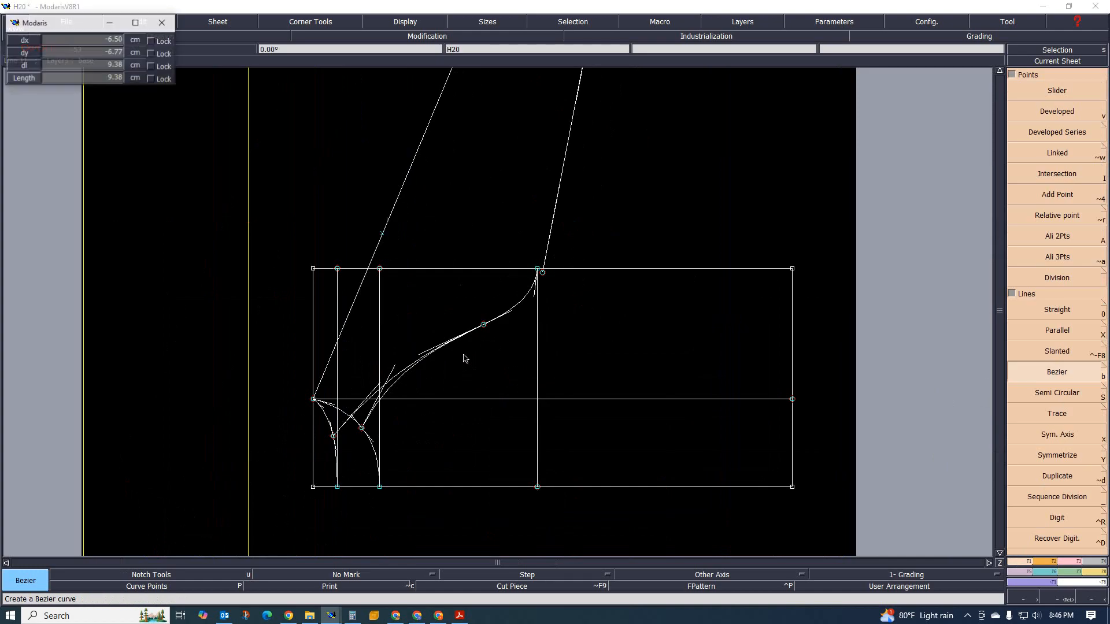
{"action": "left_click", "coordinate": [364, 429]}
- Reshape the new Bezier line into a curve, pulling its upper handle well up and left and slightly raising its lower handle
{"action": "scroll", "coordinate": [414, 399], "scroll_direction": "up", "scroll_amount": 2}
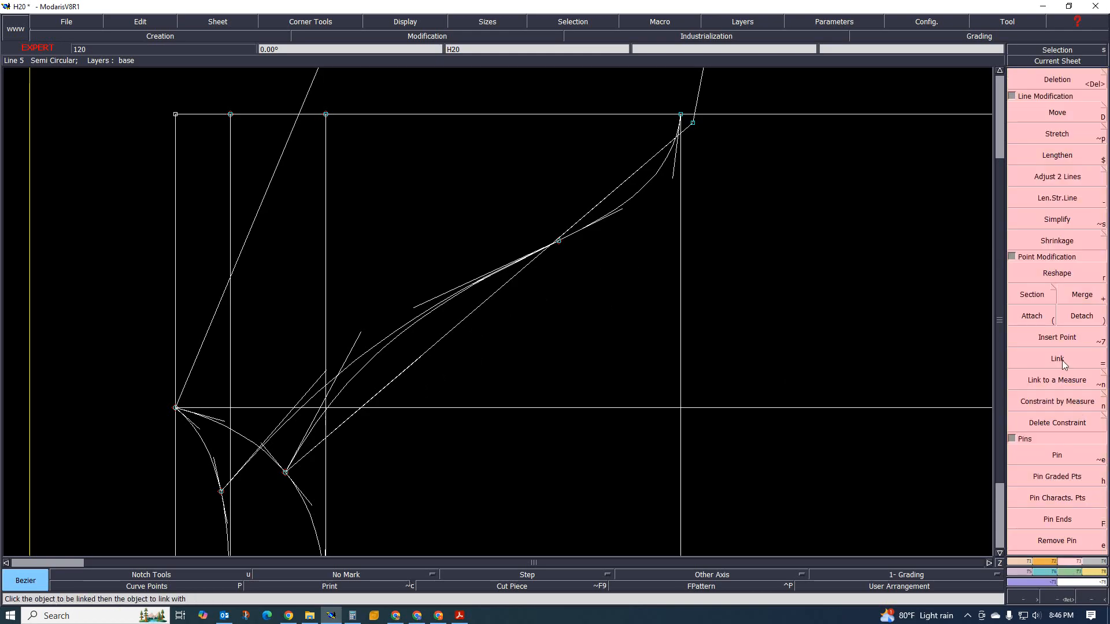
{"action": "left_click", "coordinate": [1040, 281]}
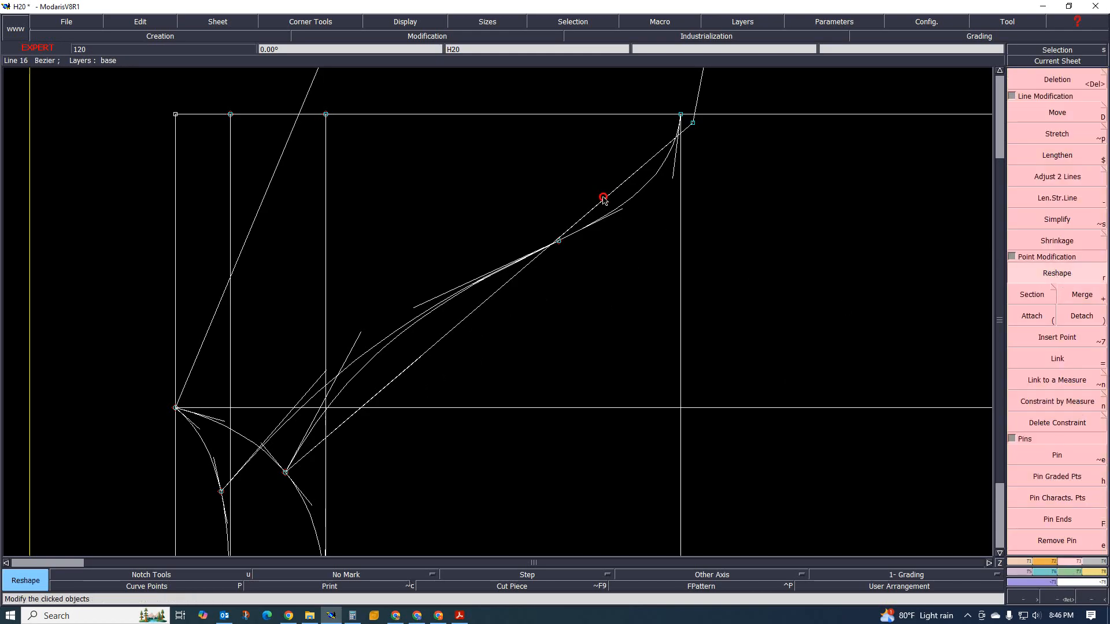
{"action": "left_click_drag", "start_coordinate": [601, 197], "coordinate": [510, 147]}
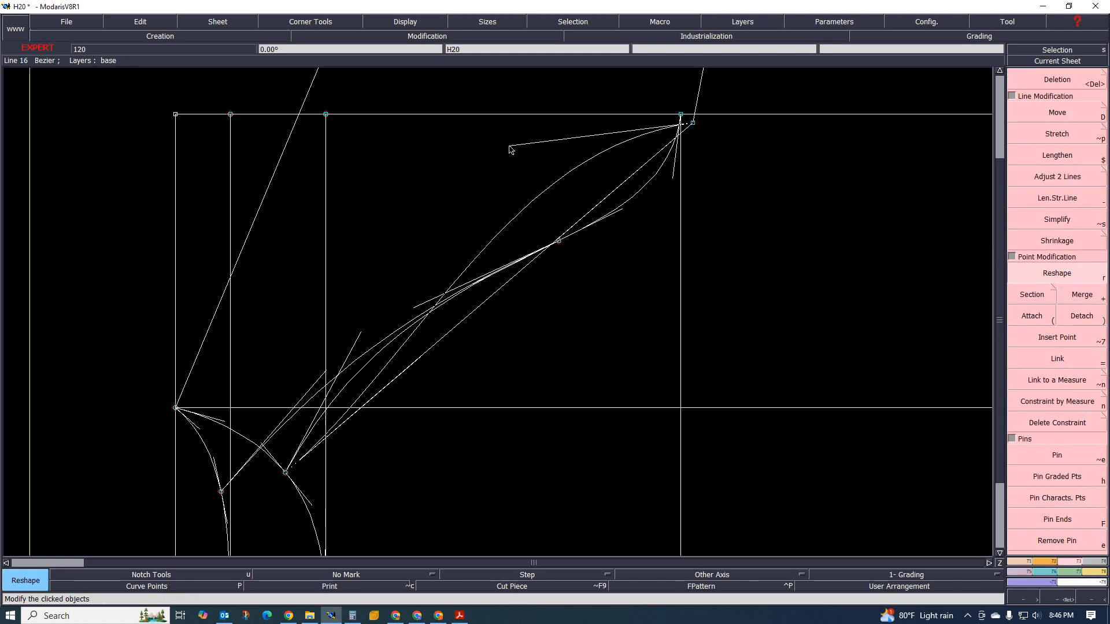
{"action": "left_click", "coordinate": [416, 357]}
{"action": "left_click", "coordinate": [416, 344]}
- Check the reshaped Bezier curve against the neighbouring curves and at its upper end
{"action": "scroll", "coordinate": [409, 367], "scroll_direction": "down", "scroll_amount": 3}
{"action": "scroll", "coordinate": [412, 361], "scroll_direction": "up", "scroll_amount": 1}
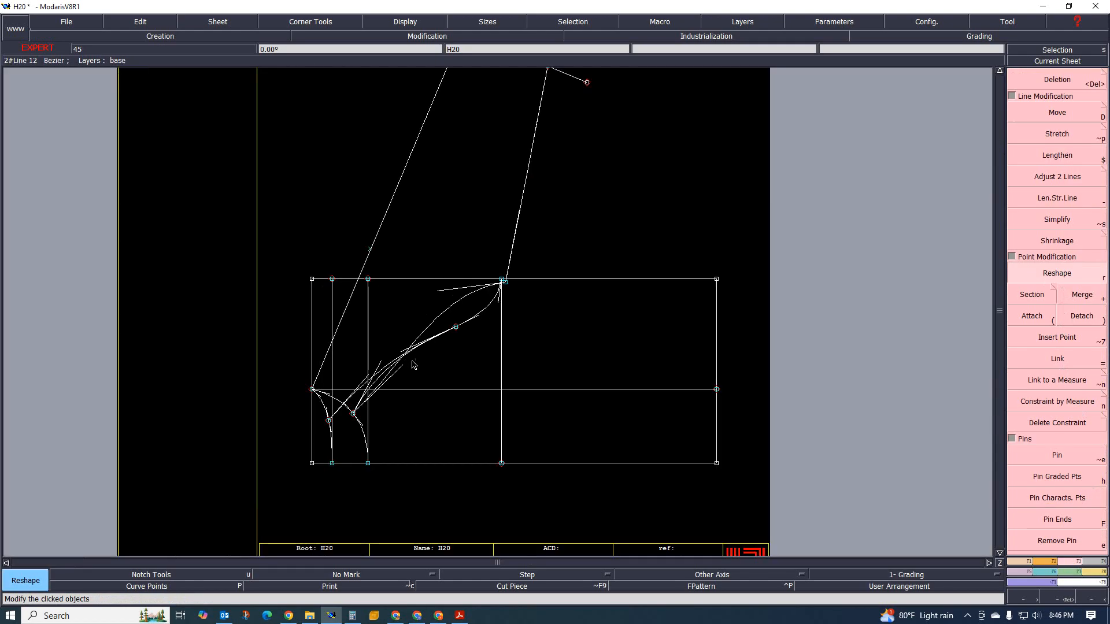
{"action": "scroll", "coordinate": [403, 371], "scroll_direction": "up", "scroll_amount": 1}
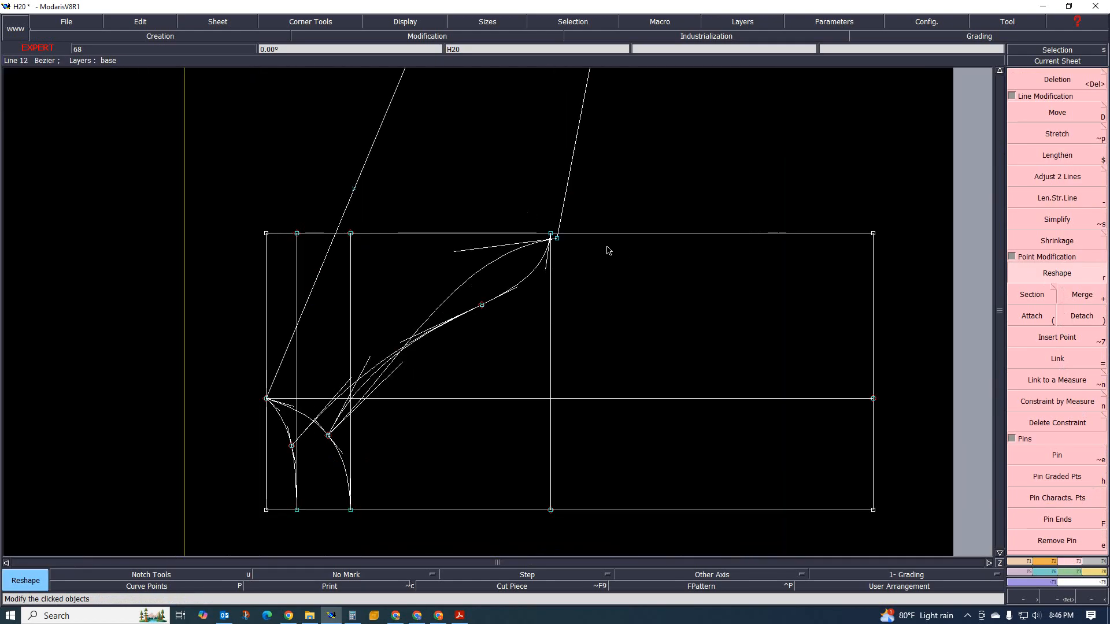
{"action": "scroll", "coordinate": [420, 297], "scroll_direction": "down", "scroll_amount": 1}
{"action": "scroll", "coordinate": [443, 317], "scroll_direction": "up", "scroll_amount": 2}
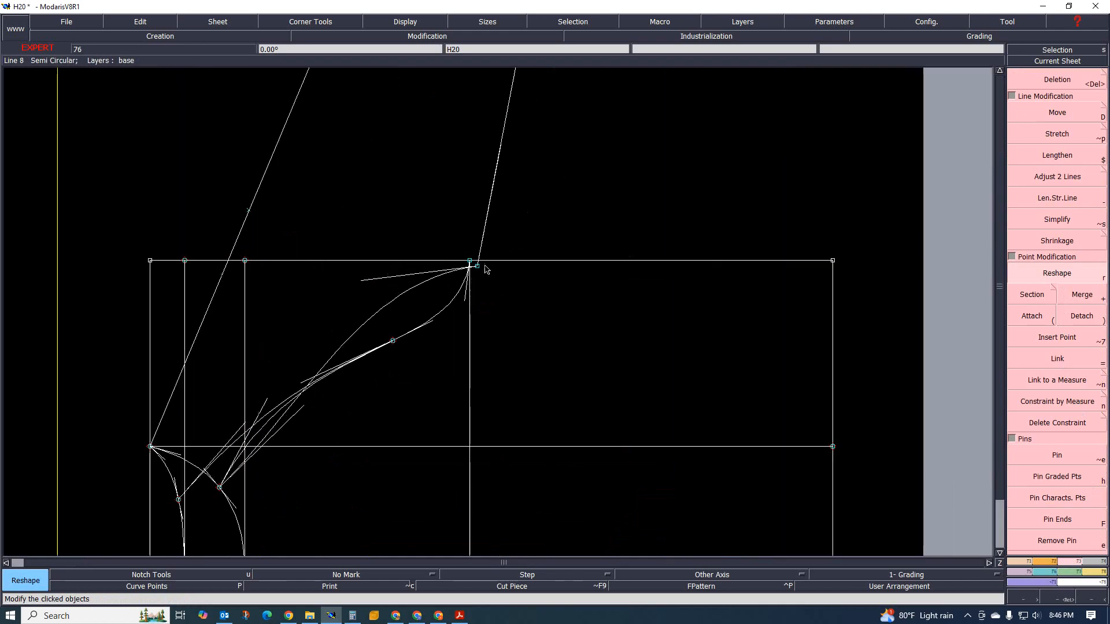
{"action": "scroll", "coordinate": [477, 270], "scroll_direction": "up", "scroll_amount": 1}
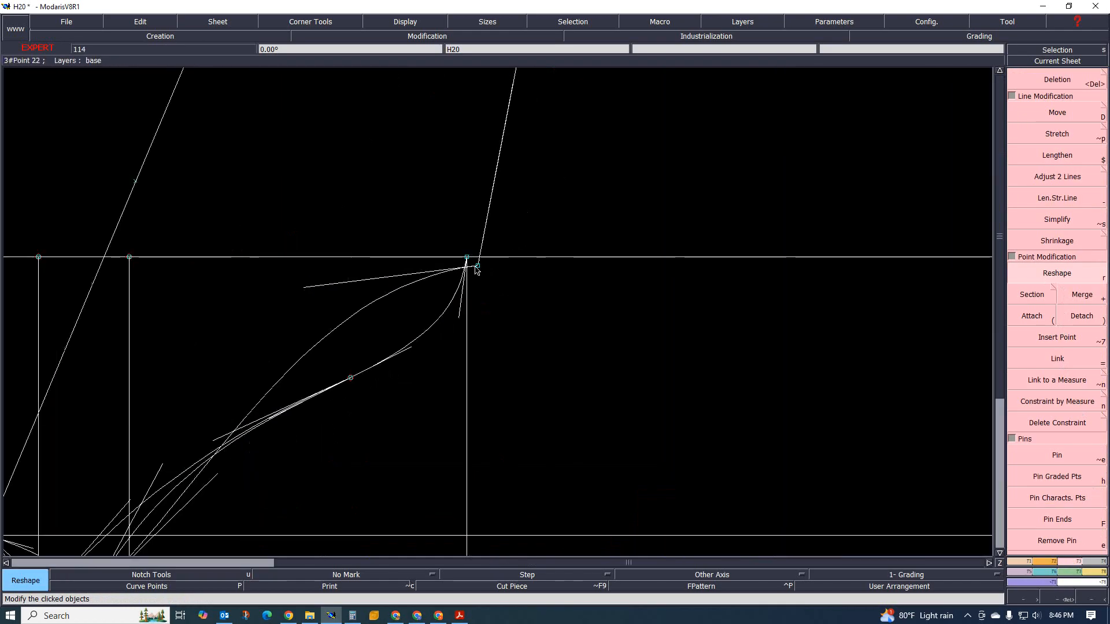
{"action": "scroll", "coordinate": [509, 289], "scroll_direction": "down", "scroll_amount": 1}
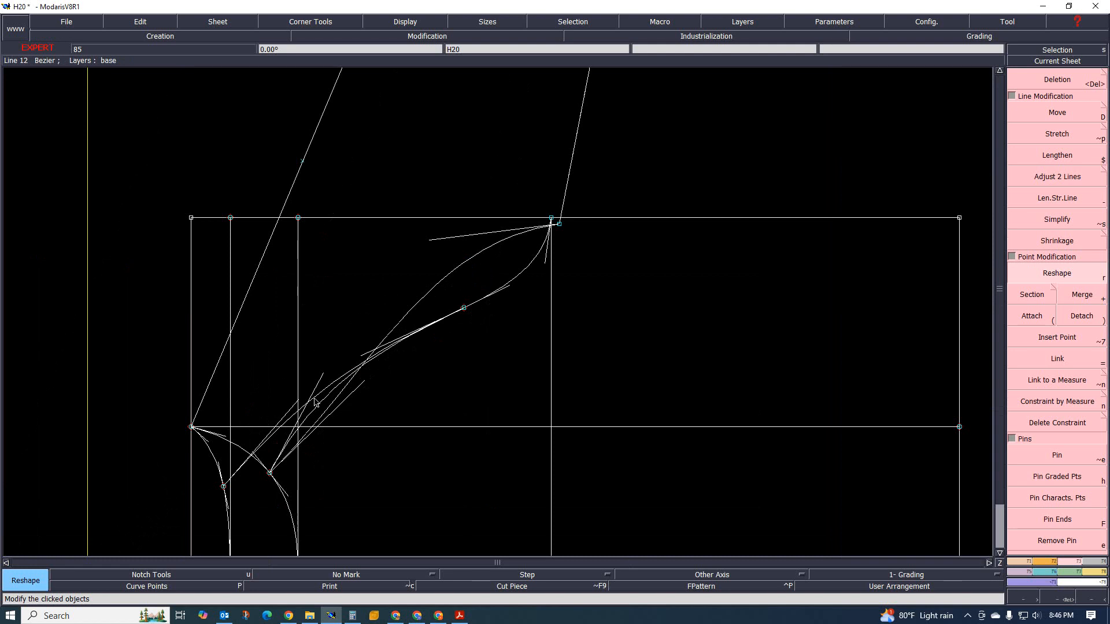
- Hide the curve handles and review the bare curves inside the rectangle
{"action": "left_click", "coordinate": [405, 22]}
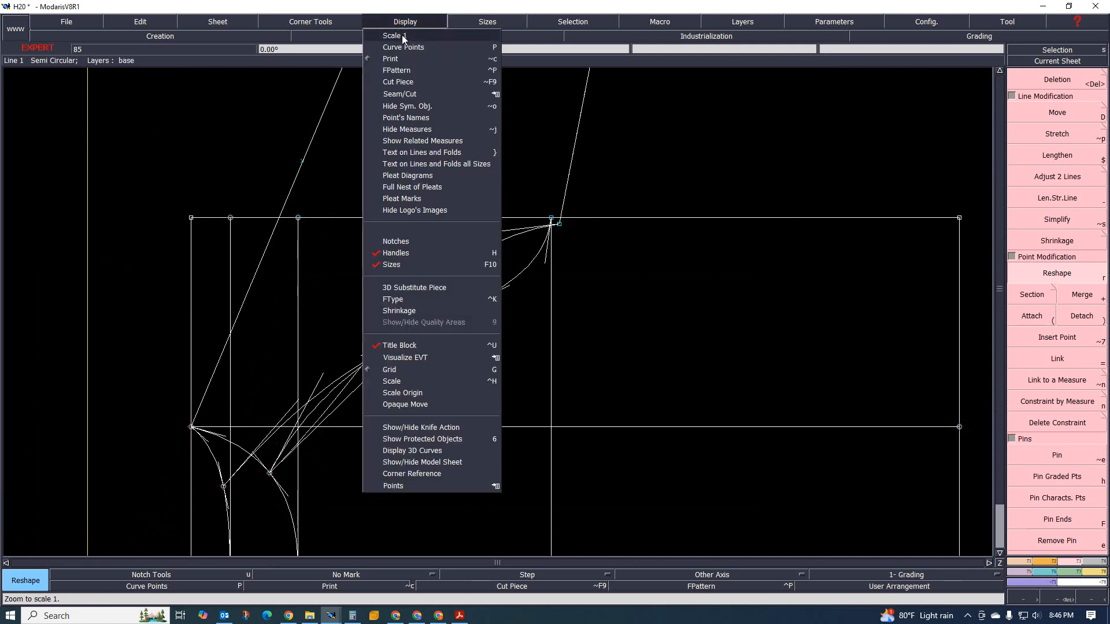
{"action": "left_click", "coordinate": [401, 251]}
{"action": "scroll", "coordinate": [310, 469], "scroll_direction": "up", "scroll_amount": 1}
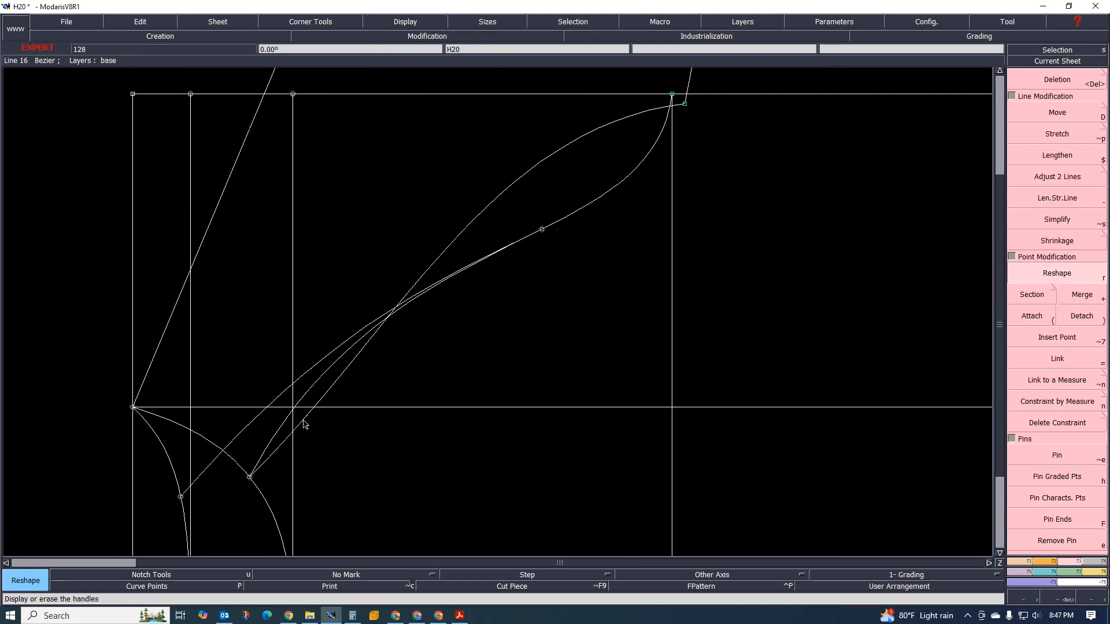
{"action": "scroll", "coordinate": [337, 393], "scroll_direction": "down", "scroll_amount": 2}
{"action": "scroll", "coordinate": [344, 393], "scroll_direction": "up", "scroll_amount": 1}
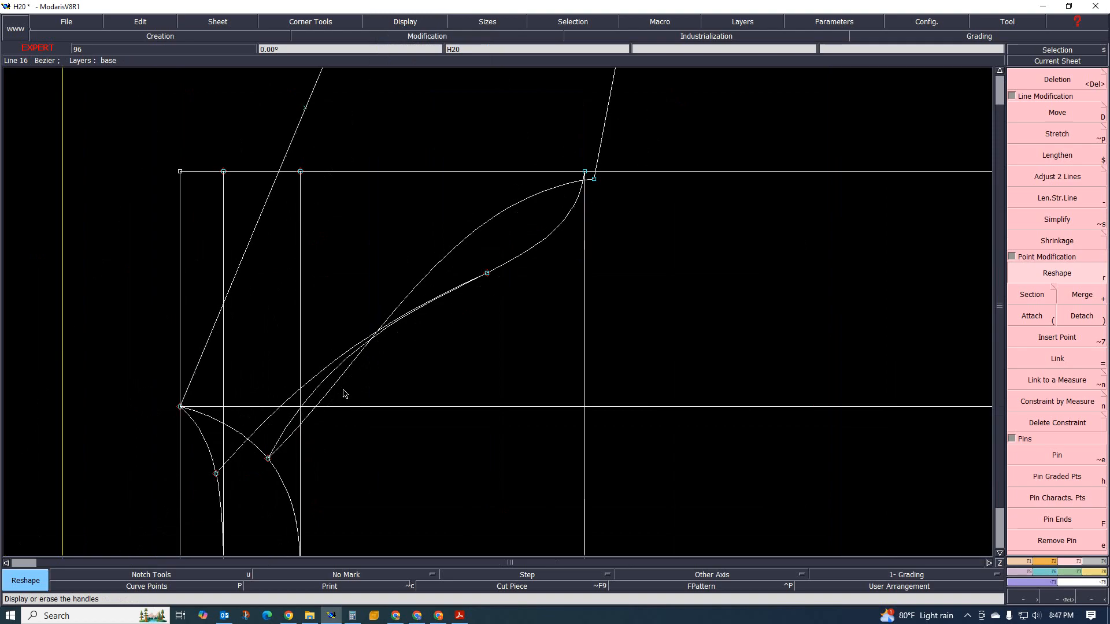
{"action": "scroll", "coordinate": [334, 398], "scroll_direction": "up", "scroll_amount": 1}
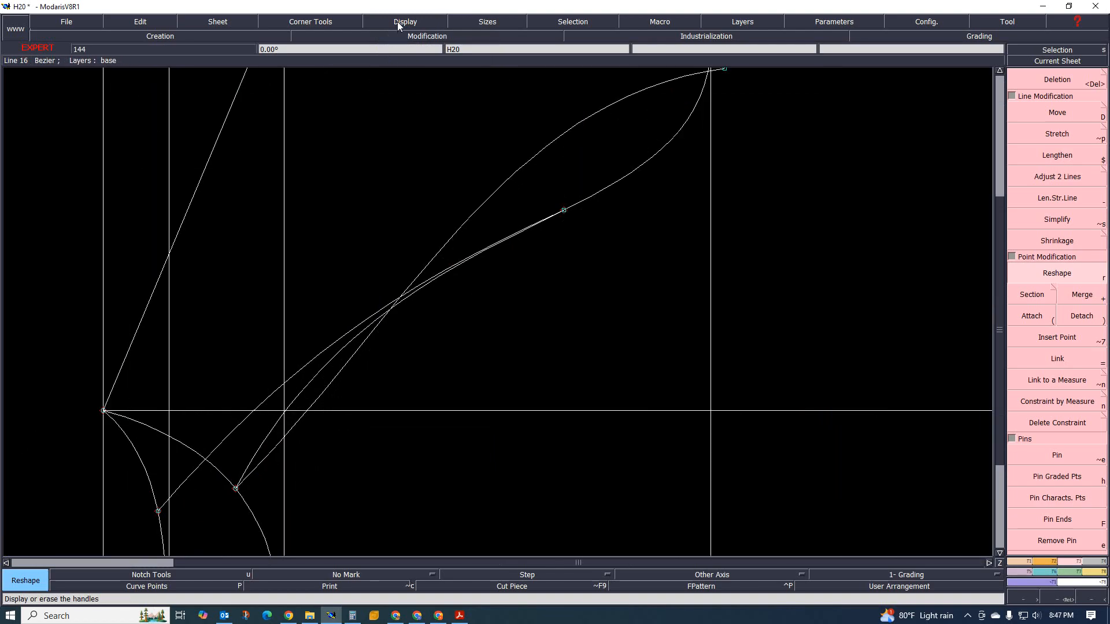
- Examine the bare curves from the two small arcs up to the side line's lower end, including where they cross
{"action": "scroll", "coordinate": [377, 268], "scroll_direction": "down", "scroll_amount": 3}
{"action": "scroll", "coordinate": [466, 231], "scroll_direction": "up", "scroll_amount": 4}
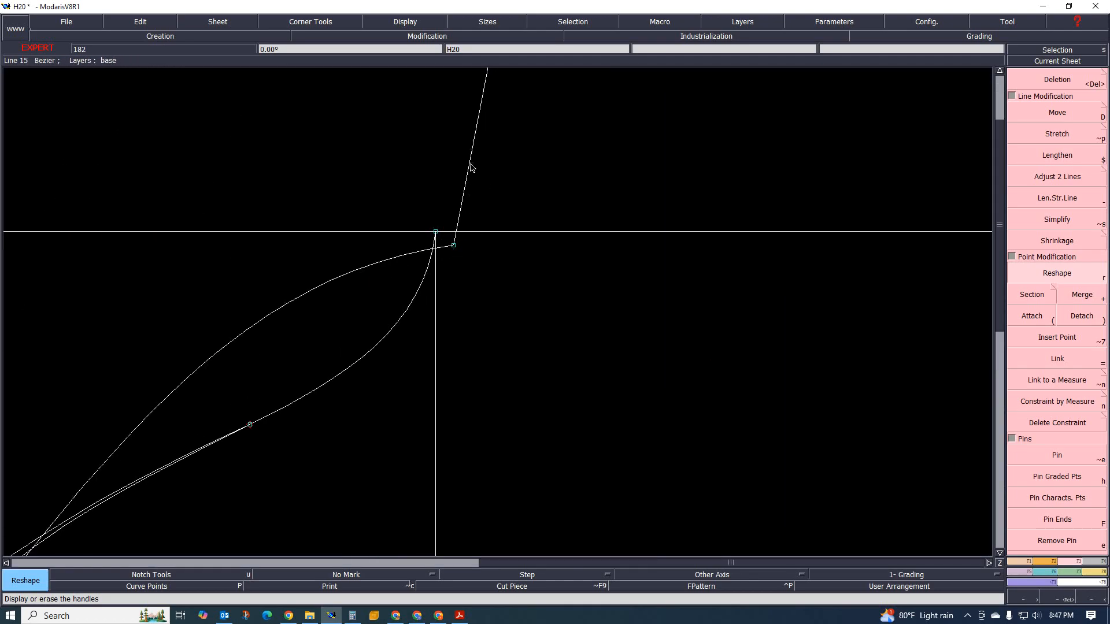
{"action": "scroll", "coordinate": [475, 304], "scroll_direction": "down", "scroll_amount": 1}
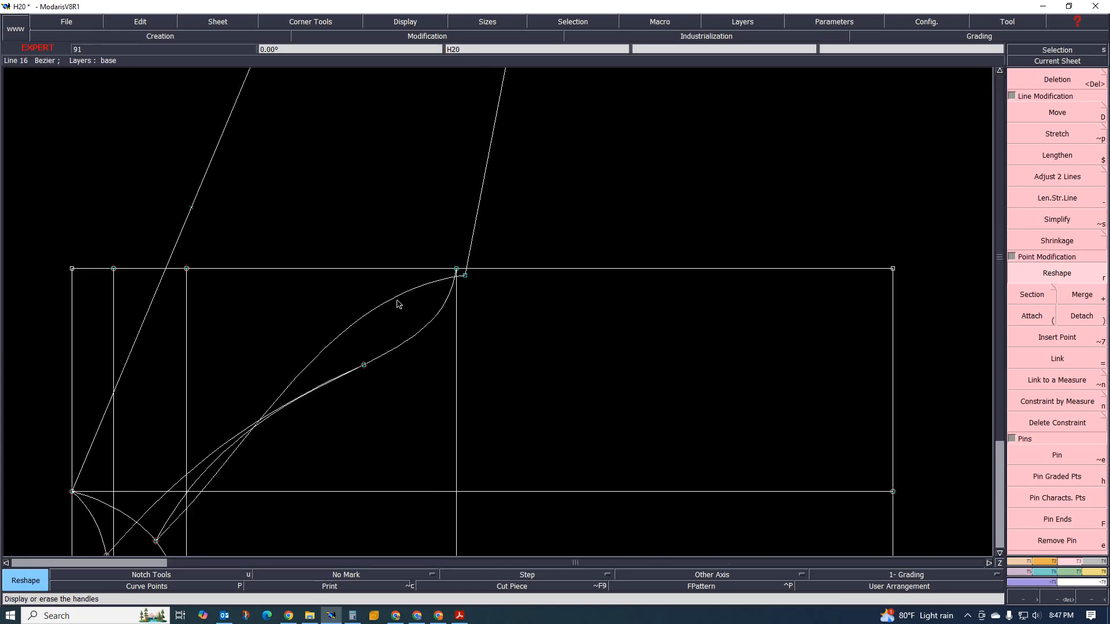
{"action": "scroll", "coordinate": [435, 251], "scroll_direction": "up", "scroll_amount": 1}
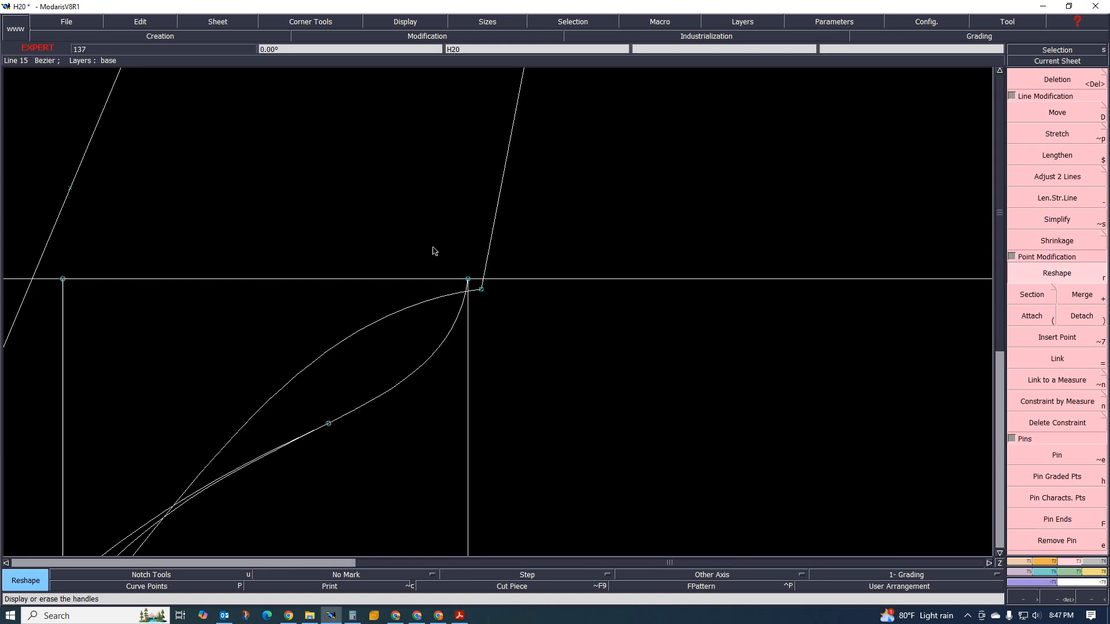
{"action": "scroll", "coordinate": [489, 273], "scroll_direction": "down", "scroll_amount": 2}
{"action": "scroll", "coordinate": [533, 317], "scroll_direction": "up", "scroll_amount": 3}
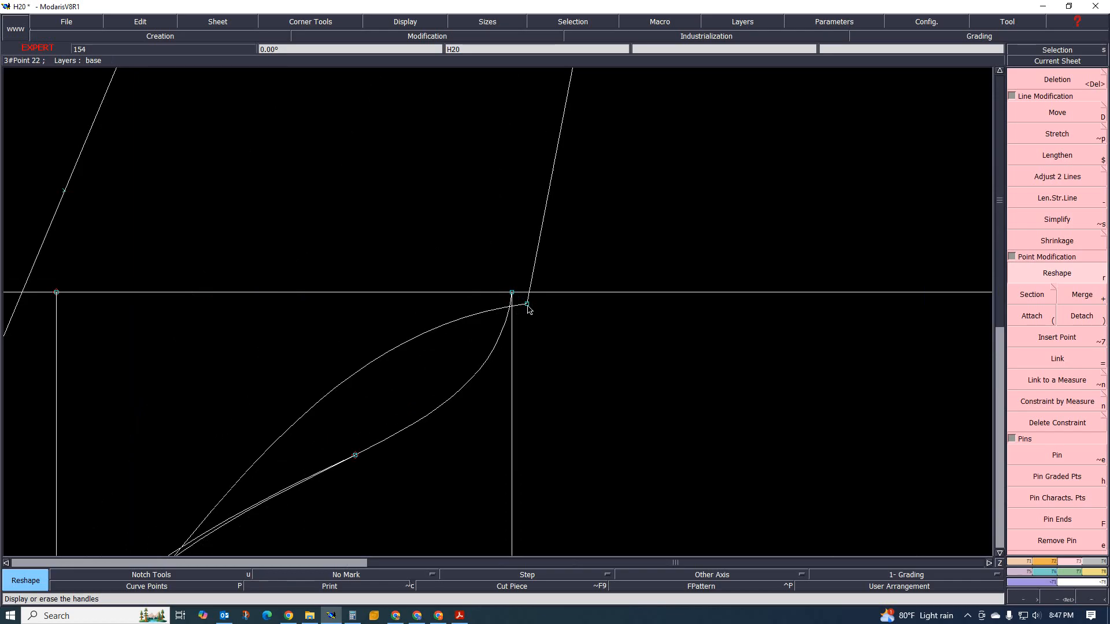
{"action": "scroll", "coordinate": [528, 309], "scroll_direction": "down", "scroll_amount": 5}
{"action": "scroll", "coordinate": [526, 312], "scroll_direction": "up", "scroll_amount": 2}
{"action": "scroll", "coordinate": [526, 314], "scroll_direction": "up", "scroll_amount": 1}
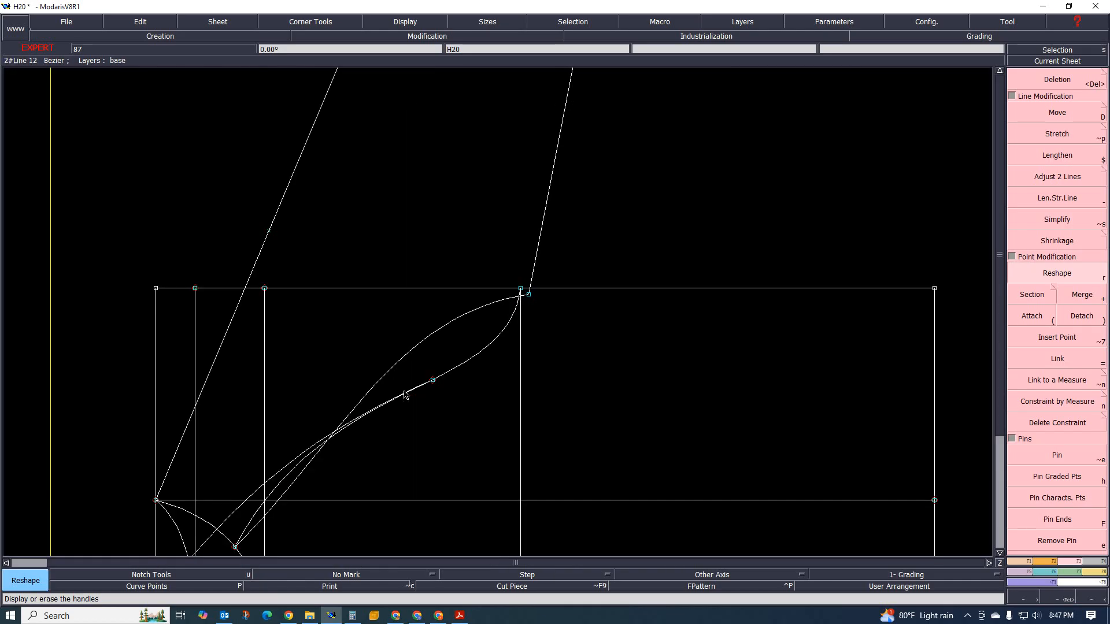
{"action": "scroll", "coordinate": [405, 395], "scroll_direction": "down", "scroll_amount": 5}
{"action": "scroll", "coordinate": [351, 454], "scroll_direction": "up", "scroll_amount": 3}
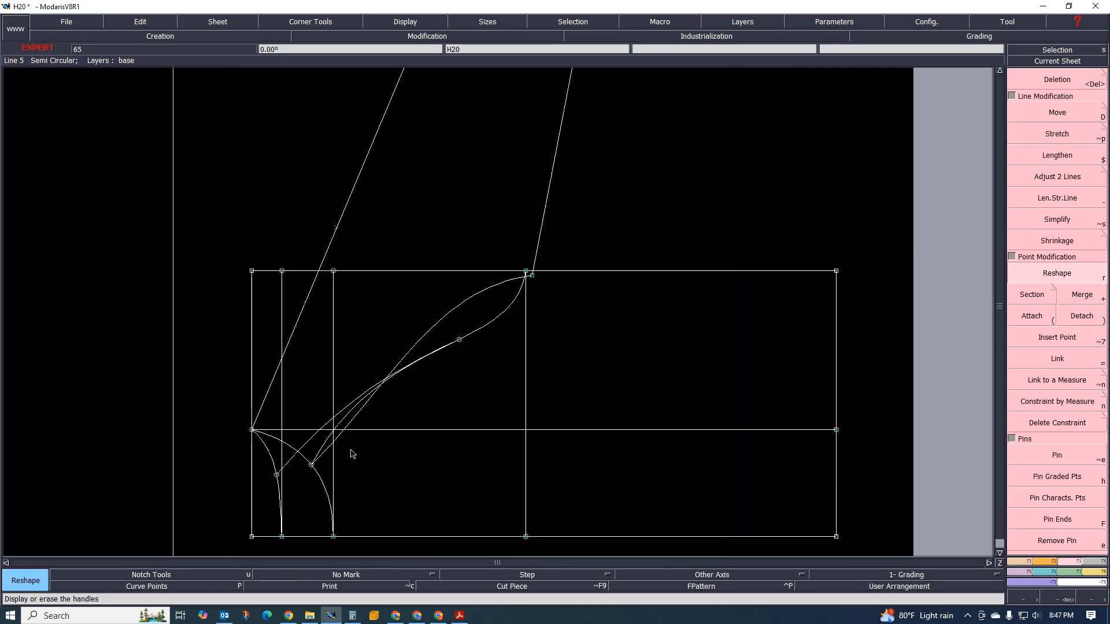
{"action": "scroll", "coordinate": [353, 455], "scroll_direction": "up", "scroll_amount": 1}
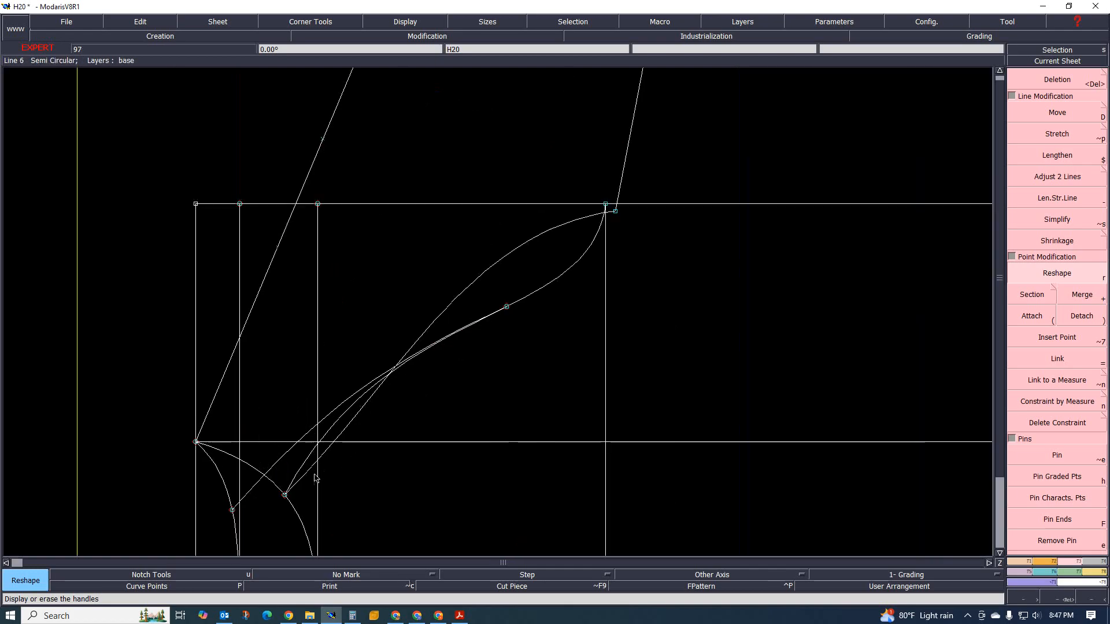
{"action": "scroll", "coordinate": [315, 477], "scroll_direction": "up", "scroll_amount": 1}
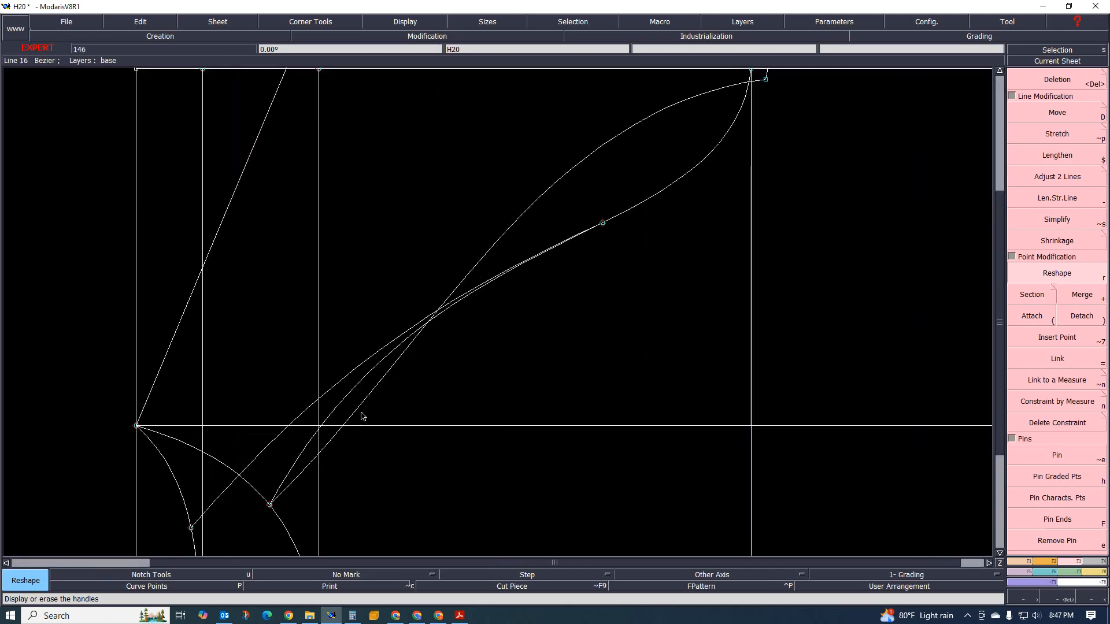
{"action": "scroll", "coordinate": [359, 415], "scroll_direction": "down", "scroll_amount": 1}
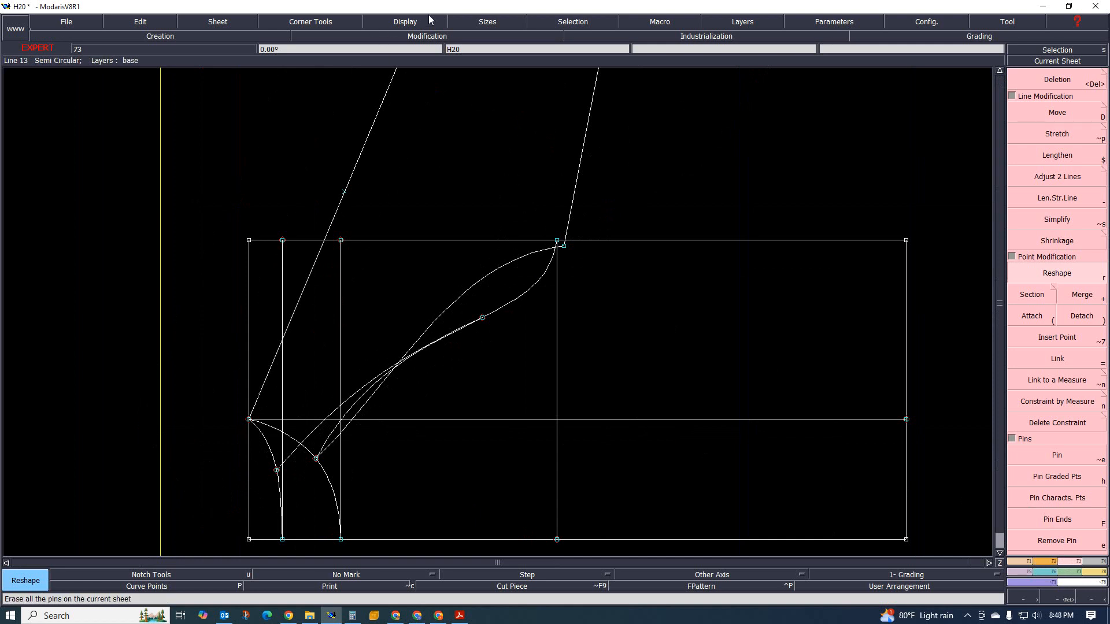
- Show the curve handles and try moving the upper Bezier curve's lower handle up and left for a fuller curve
{"action": "left_click", "coordinate": [406, 23]}
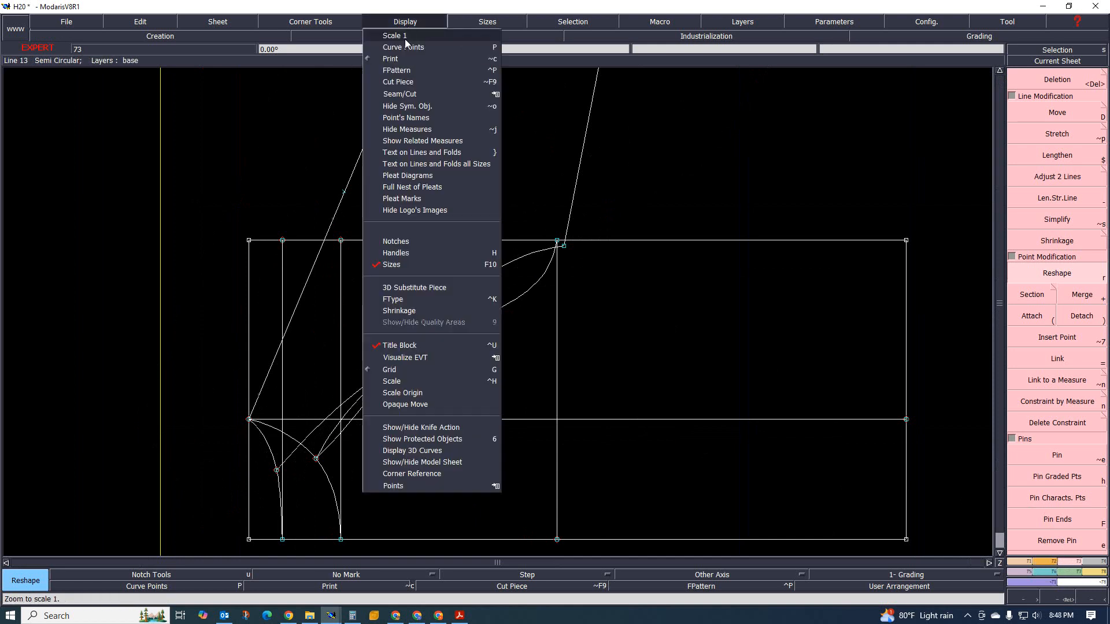
{"action": "left_click", "coordinate": [393, 254]}
{"action": "scroll", "coordinate": [349, 436], "scroll_direction": "up", "scroll_amount": 4}
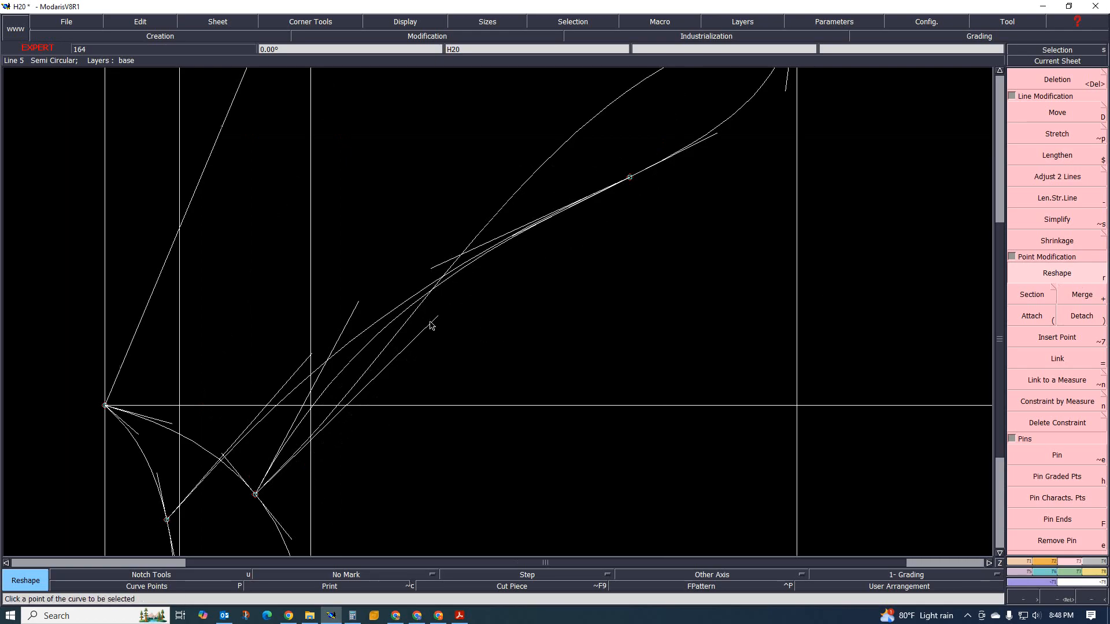
{"action": "left_click", "coordinate": [430, 325]}
{"action": "left_click", "coordinate": [384, 274]}
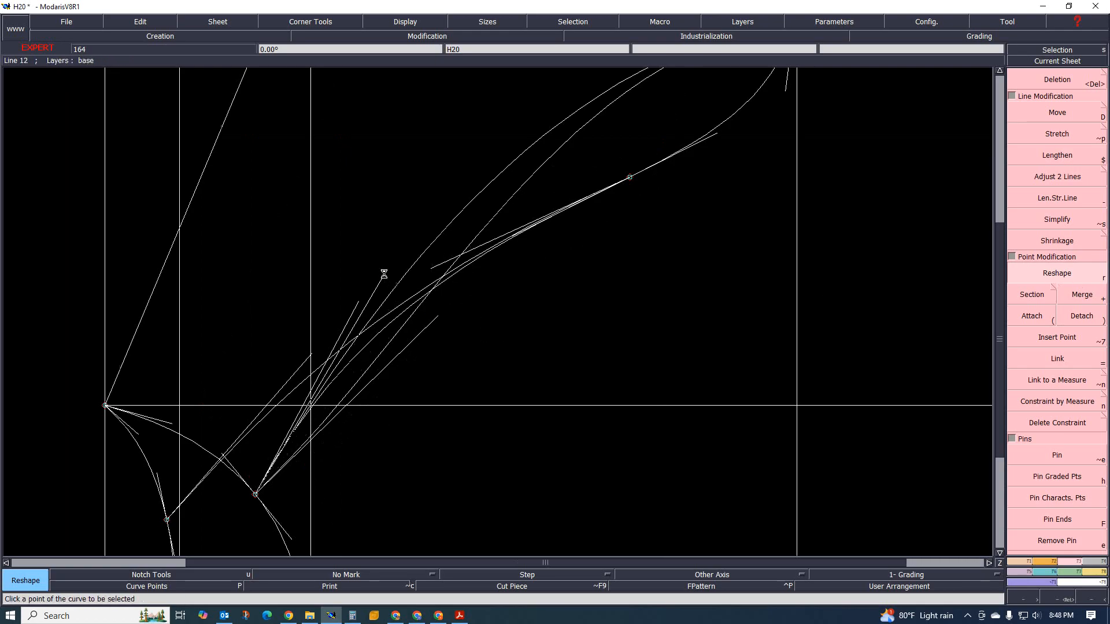
{"action": "scroll", "coordinate": [411, 297], "scroll_direction": "down", "scroll_amount": 2}
{"action": "scroll", "coordinate": [411, 248], "scroll_direction": "up", "scroll_amount": 1}
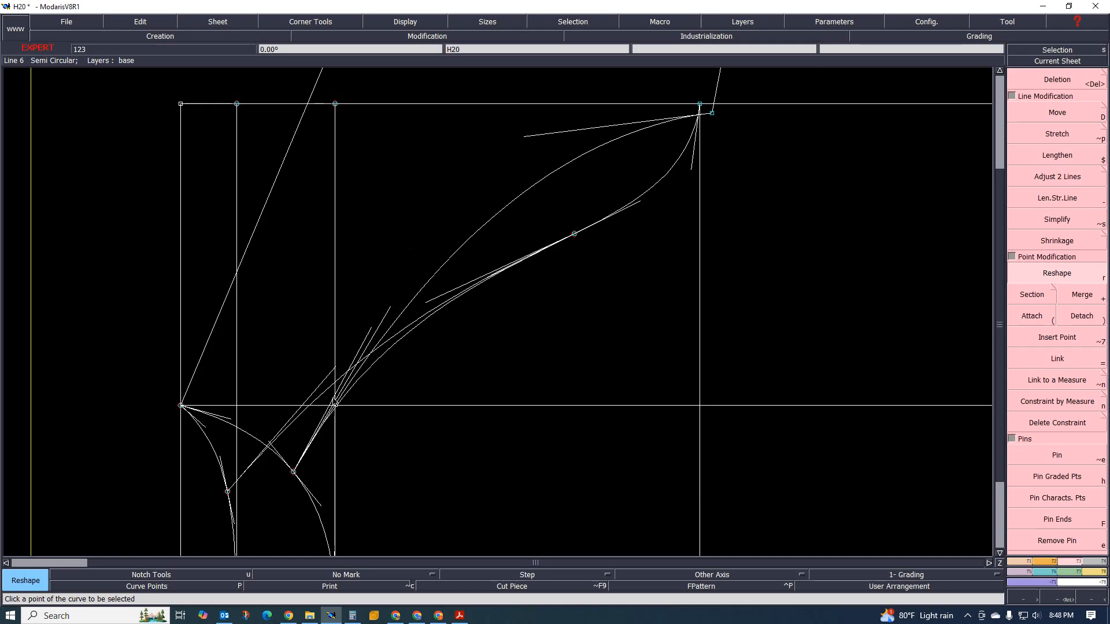
- Hide the curve handles and compare the fuller upper curve with the neighbouring curves near the larger small arc
{"action": "left_click", "coordinate": [413, 22]}
{"action": "left_click", "coordinate": [397, 248]}
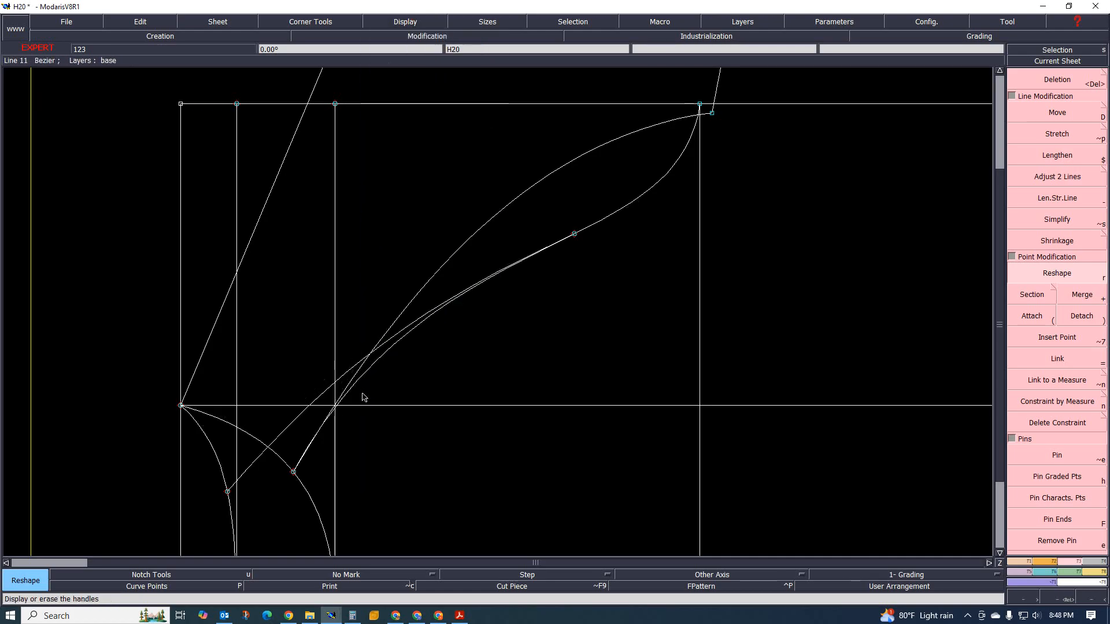
{"action": "scroll", "coordinate": [367, 391], "scroll_direction": "up", "scroll_amount": 2}
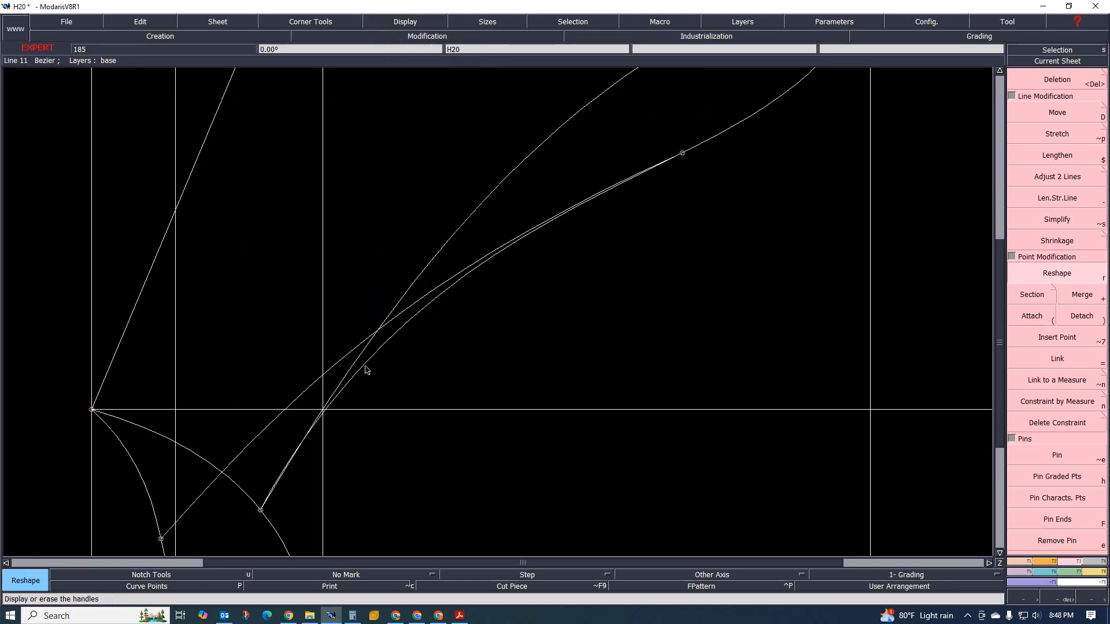
{"action": "scroll", "coordinate": [364, 367], "scroll_direction": "down", "scroll_amount": 2}
{"action": "scroll", "coordinate": [384, 352], "scroll_direction": "up", "scroll_amount": 1}
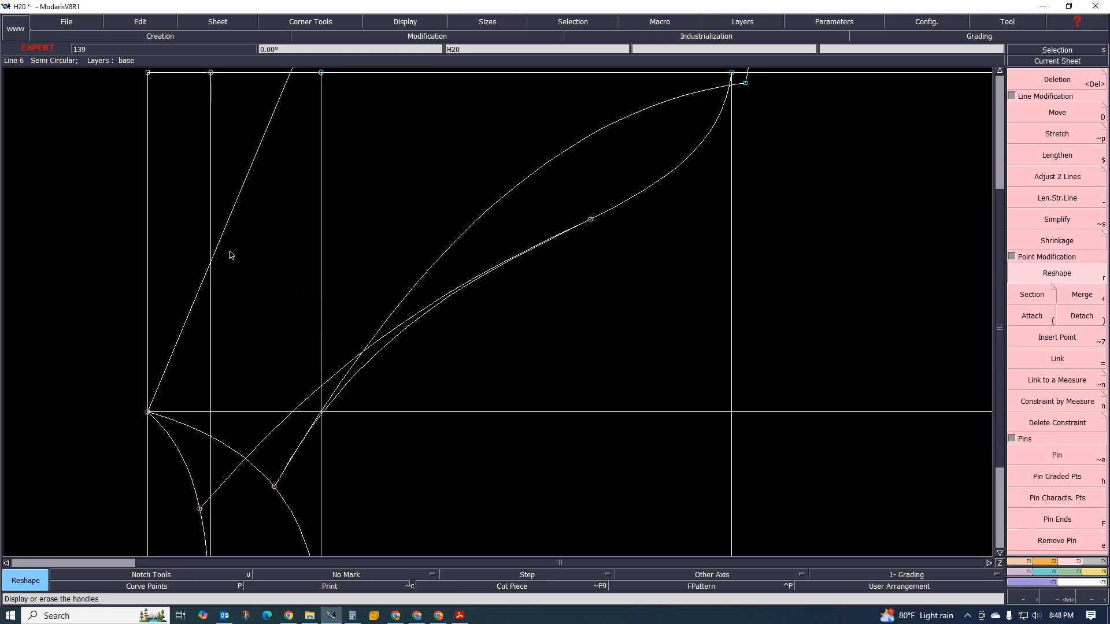
{"action": "scroll", "coordinate": [364, 325], "scroll_direction": "down", "scroll_amount": 2}
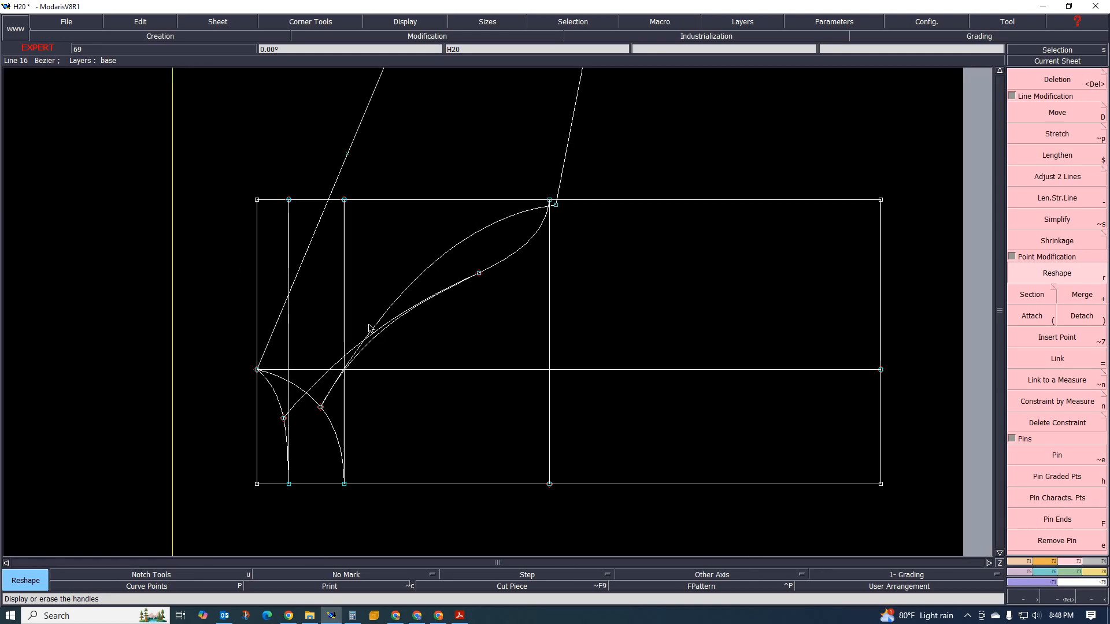
{"action": "scroll", "coordinate": [284, 284], "scroll_direction": "up", "scroll_amount": 1}
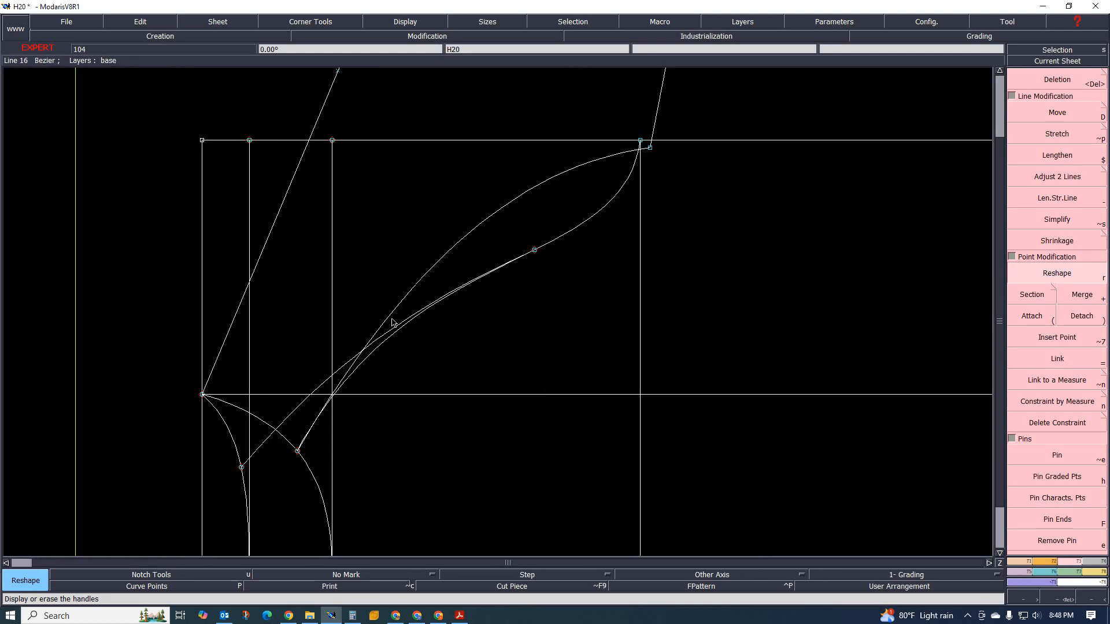
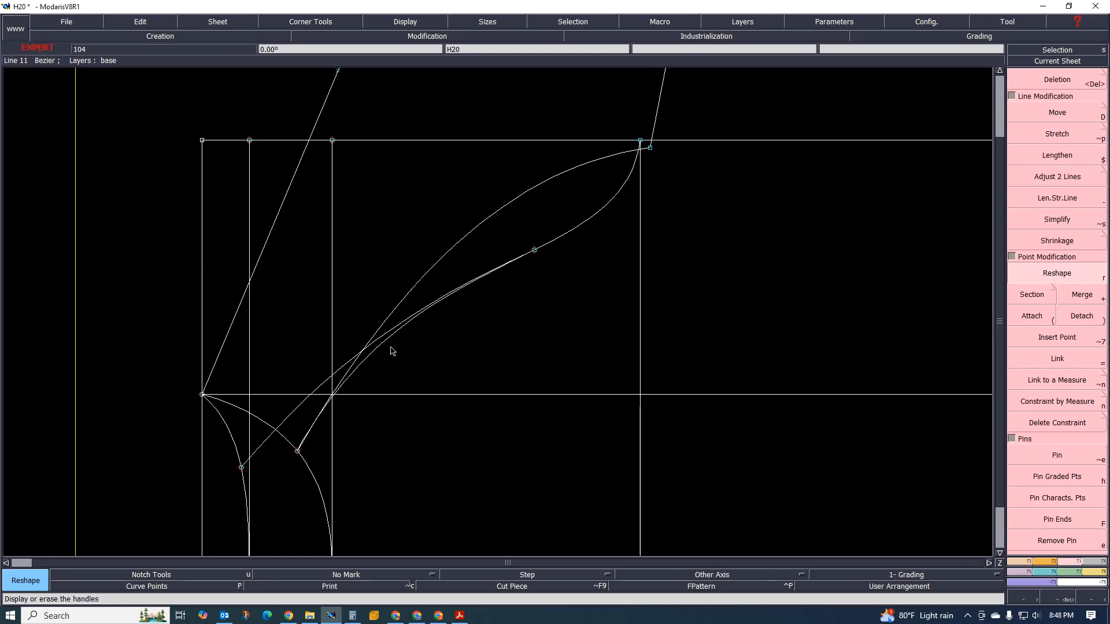
- Show the handles and reshape the upper Bezier curve, moving its lower handle right and slightly down and raising its upper handle to nearly horizontal
{"action": "left_click", "coordinate": [417, 21]}
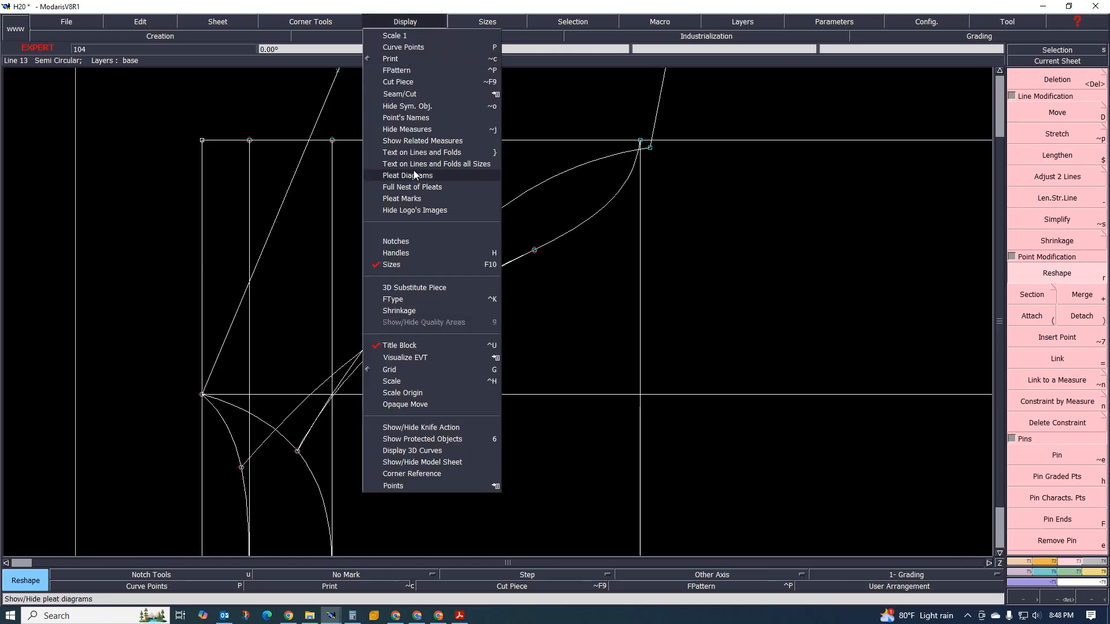
{"action": "left_click", "coordinate": [405, 259]}
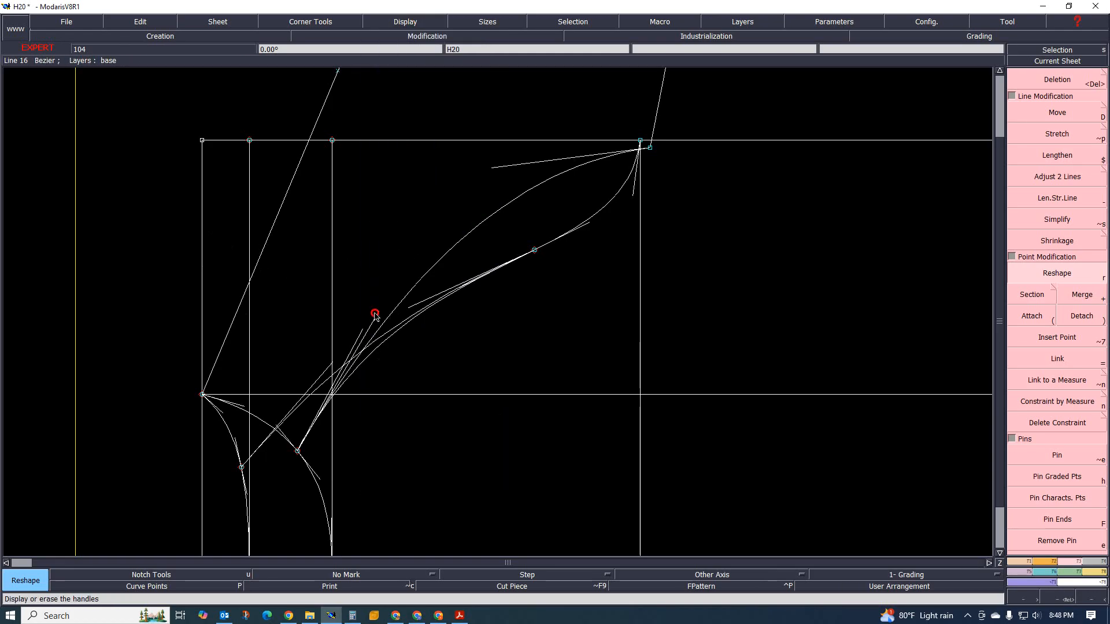
{"action": "left_click_drag", "start_coordinate": [374, 312], "coordinate": [437, 330]}
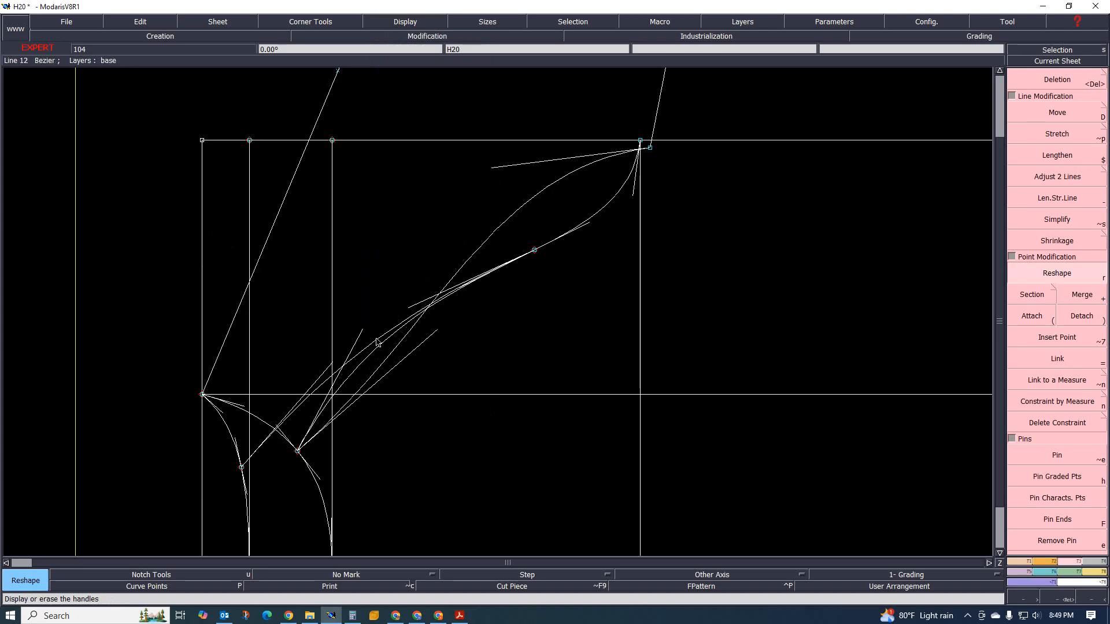
{"action": "scroll", "coordinate": [382, 387], "scroll_direction": "down", "scroll_amount": 3}
{"action": "scroll", "coordinate": [426, 362], "scroll_direction": "up", "scroll_amount": 5}
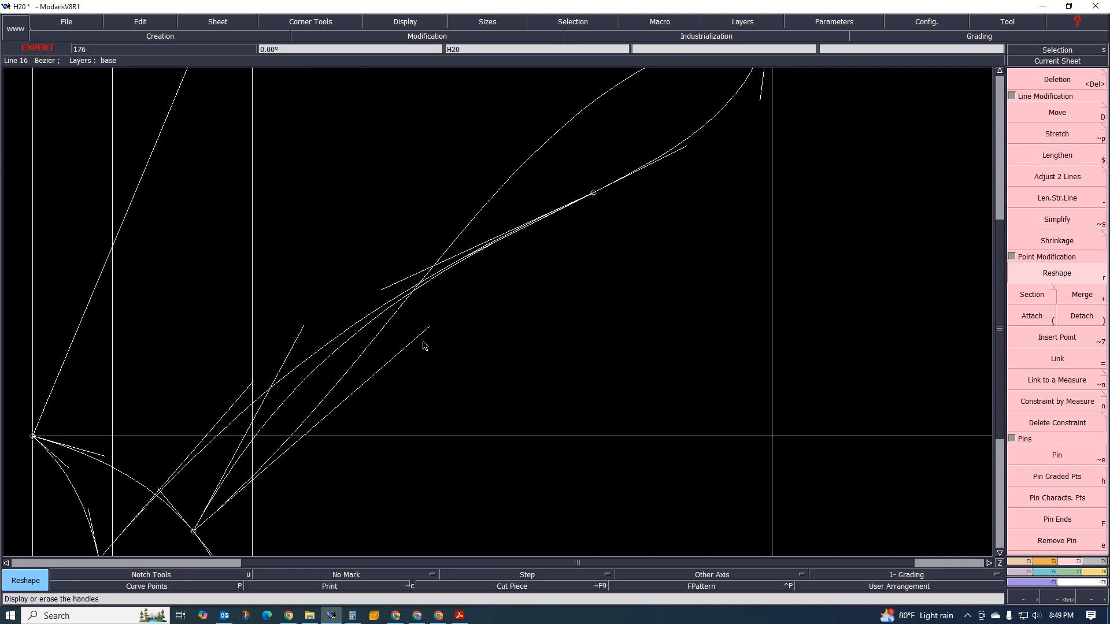
{"action": "left_click_drag", "start_coordinate": [429, 327], "coordinate": [419, 324]}
{"action": "scroll", "coordinate": [457, 320], "scroll_direction": "down", "scroll_amount": 2}
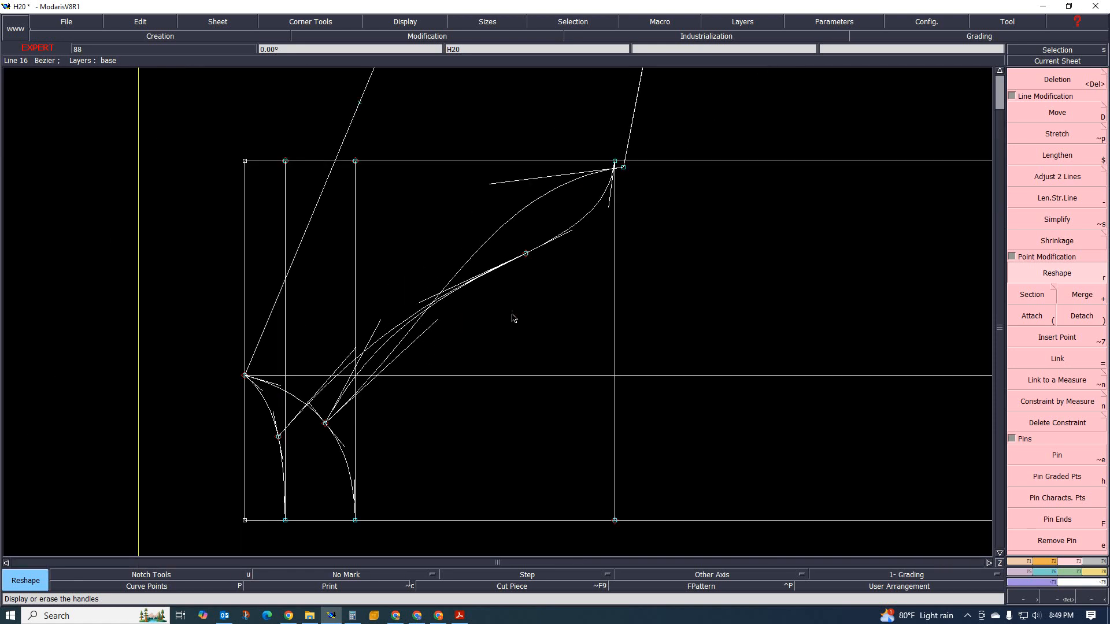
{"action": "left_click_drag", "start_coordinate": [494, 187], "coordinate": [501, 168]}
{"action": "scroll", "coordinate": [347, 412], "scroll_direction": "up", "scroll_amount": 1}
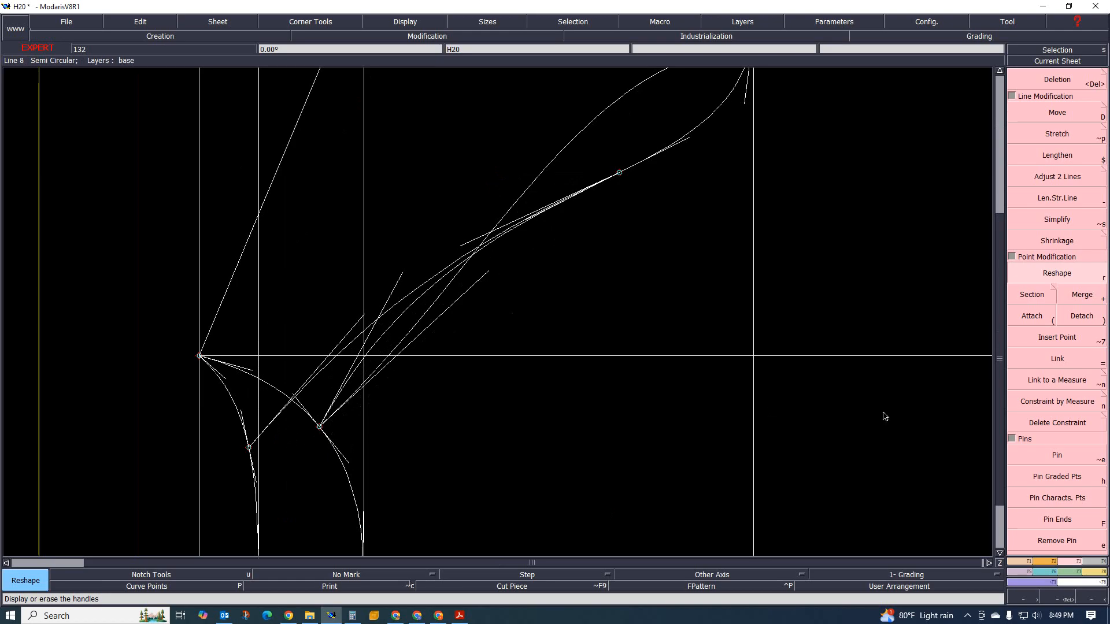
- Draw a Bezier line from the marked point on the smaller arc to a point on the middle of the upper curve
{"action": "left_click", "coordinate": [1030, 561]}
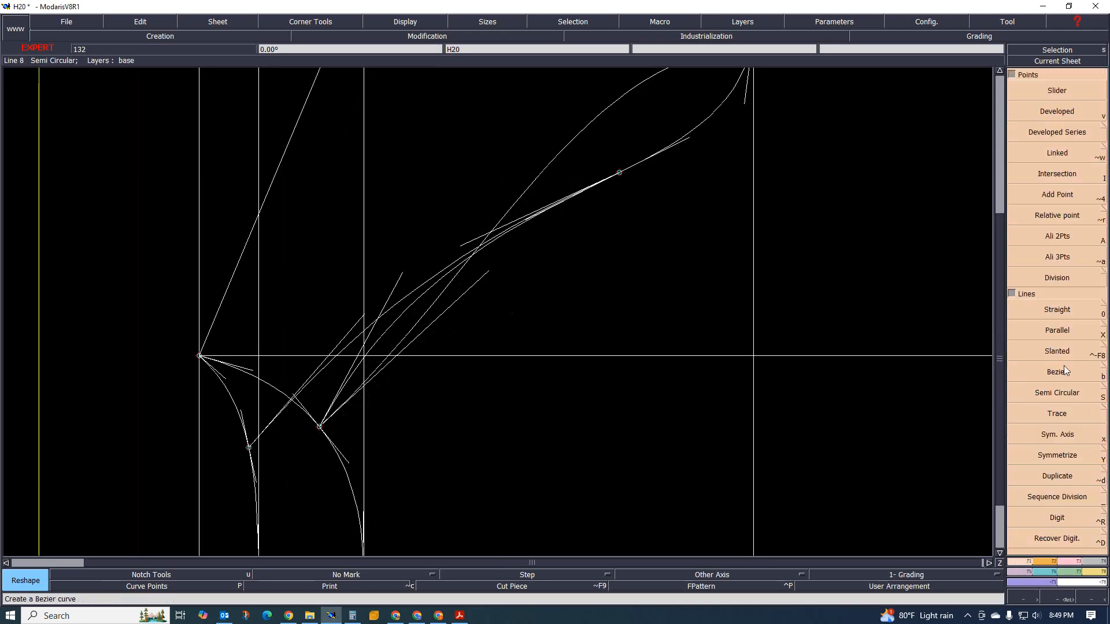
{"action": "left_click", "coordinate": [1058, 374]}
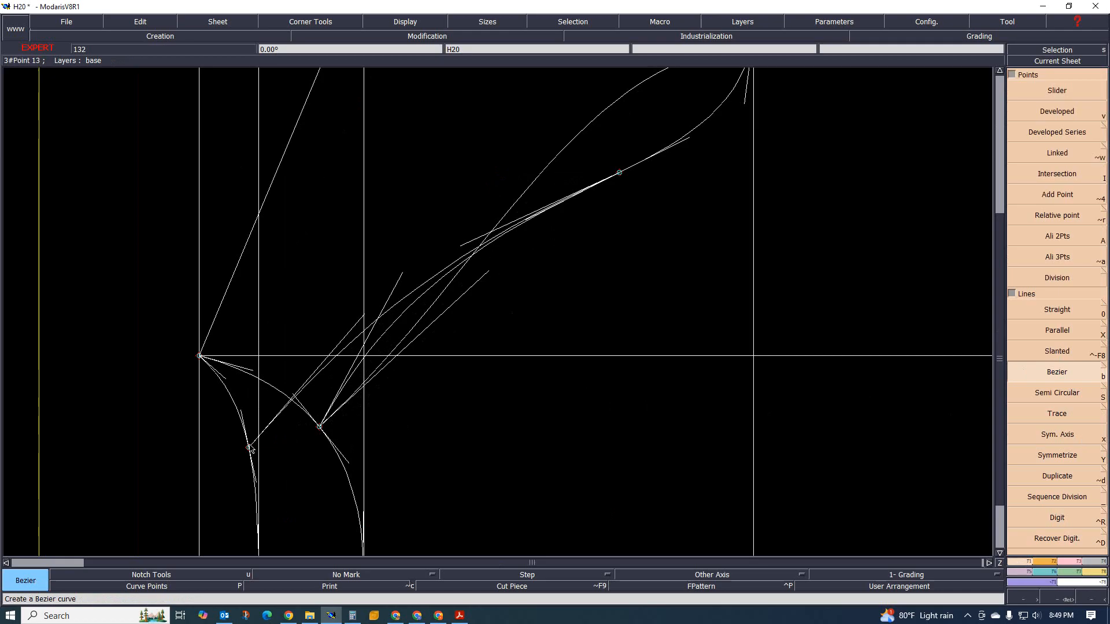
{"action": "scroll", "coordinate": [526, 282], "scroll_direction": "down", "scroll_amount": 2}
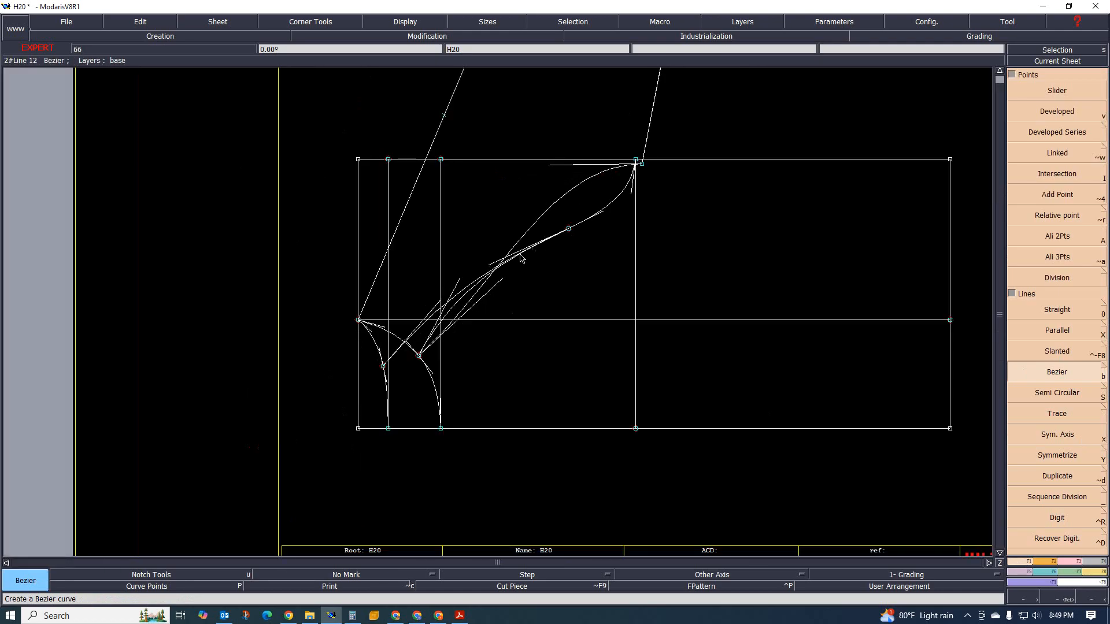
{"action": "scroll", "coordinate": [522, 252], "scroll_direction": "up", "scroll_amount": 1}
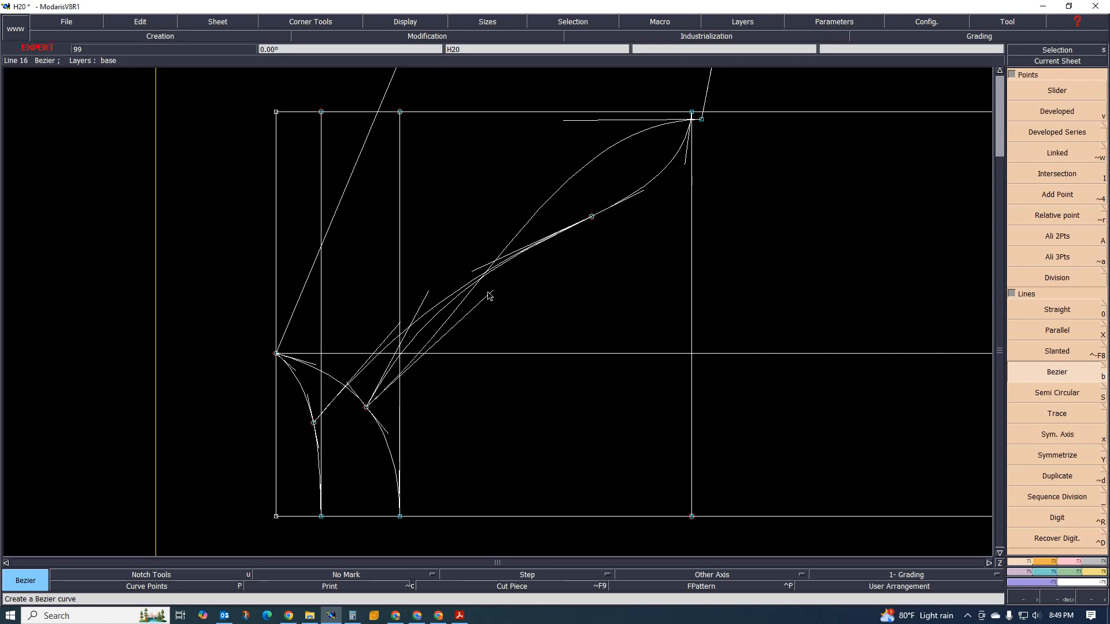
{"action": "left_click", "coordinate": [314, 422]}
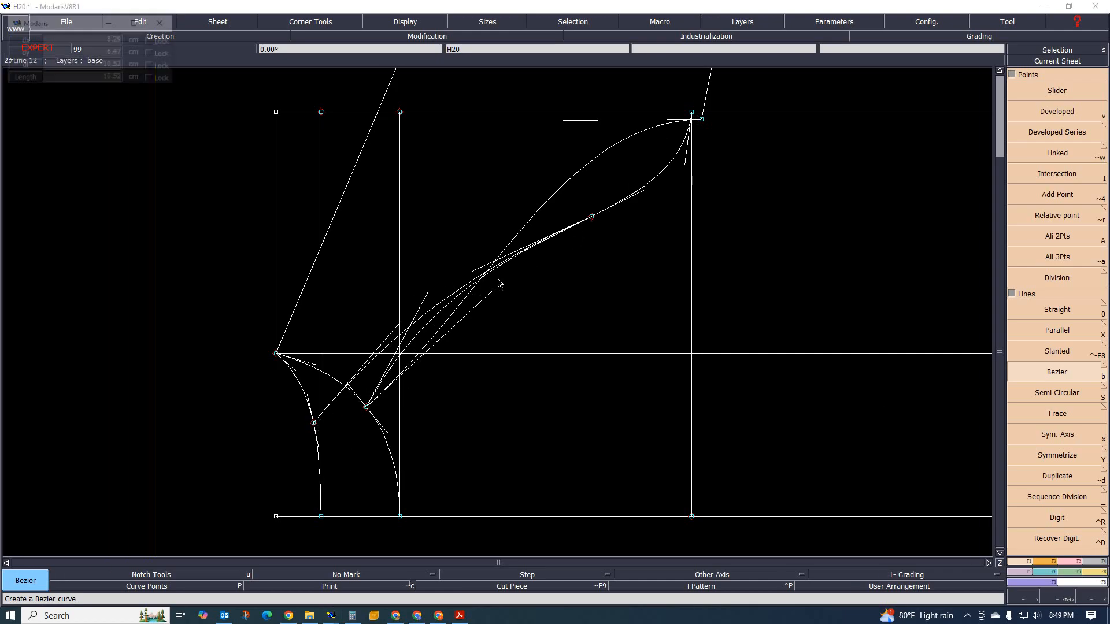
{"action": "left_click", "coordinate": [570, 177]}
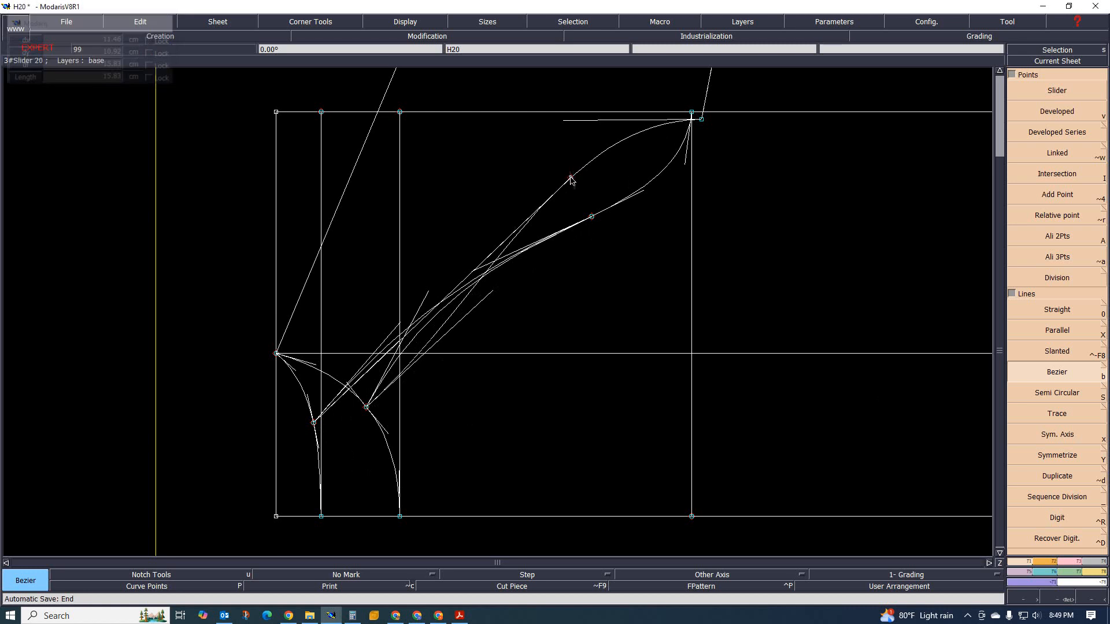
- Insert the slider point in the middle of the upper Bezier curve into that curve with Insert Point
{"action": "scroll", "coordinate": [456, 284], "scroll_direction": "up", "scroll_amount": 3}
{"action": "scroll", "coordinate": [422, 329], "scroll_direction": "down", "scroll_amount": 4}
{"action": "scroll", "coordinate": [433, 325], "scroll_direction": "up", "scroll_amount": 5}
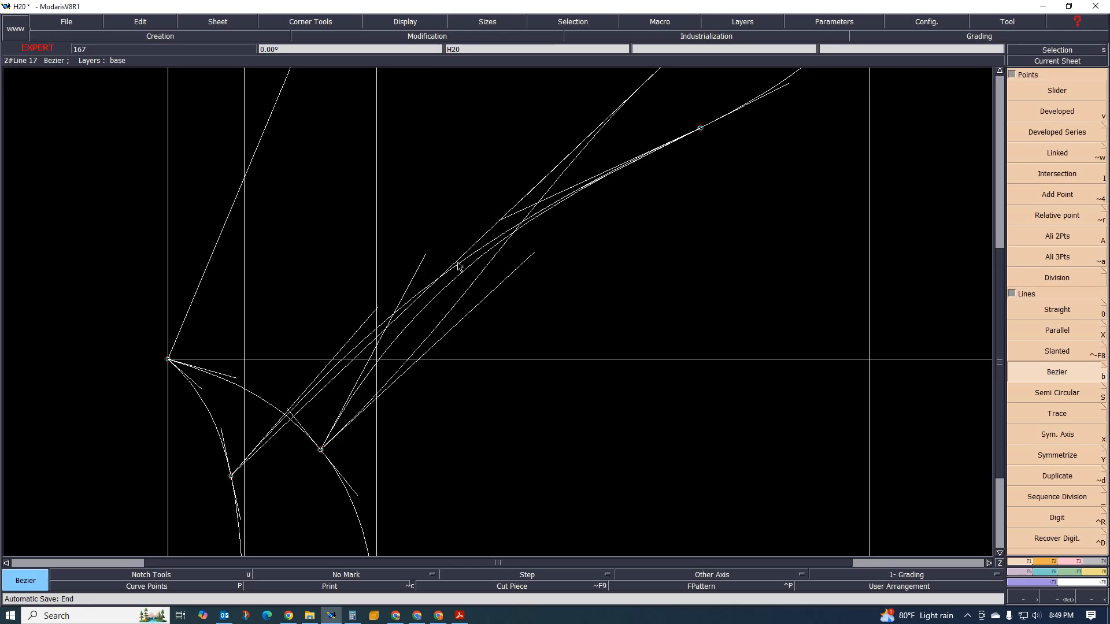
{"action": "scroll", "coordinate": [398, 344], "scroll_direction": "down", "scroll_amount": 1}
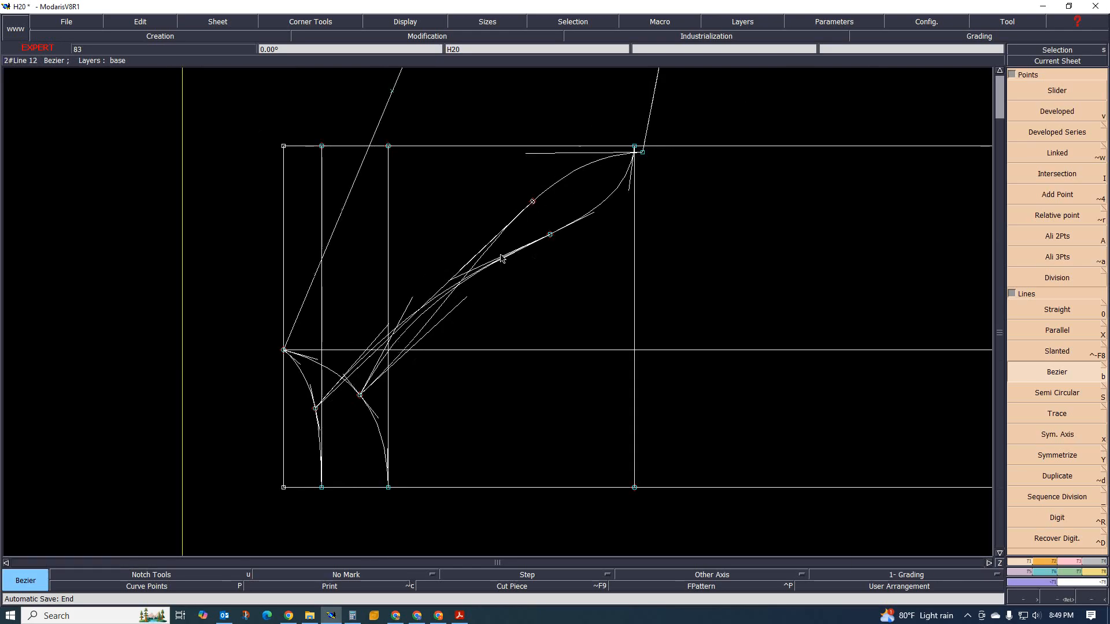
{"action": "scroll", "coordinate": [464, 261], "scroll_direction": "down", "scroll_amount": 1}
{"action": "scroll", "coordinate": [510, 226], "scroll_direction": "up", "scroll_amount": 1}
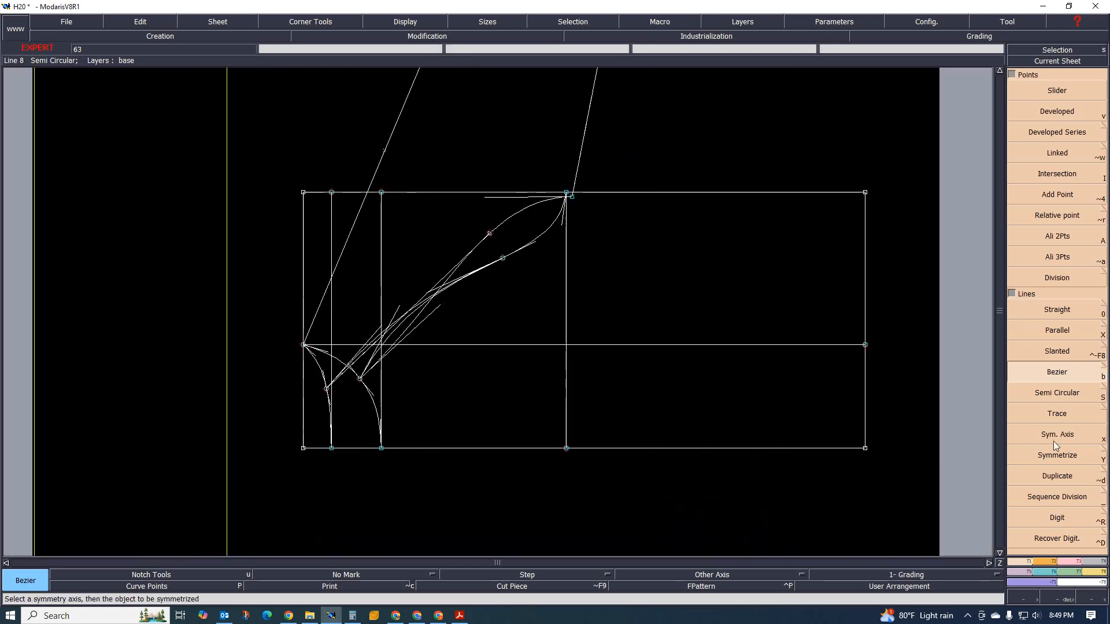
{"action": "left_click", "coordinate": [1070, 562]}
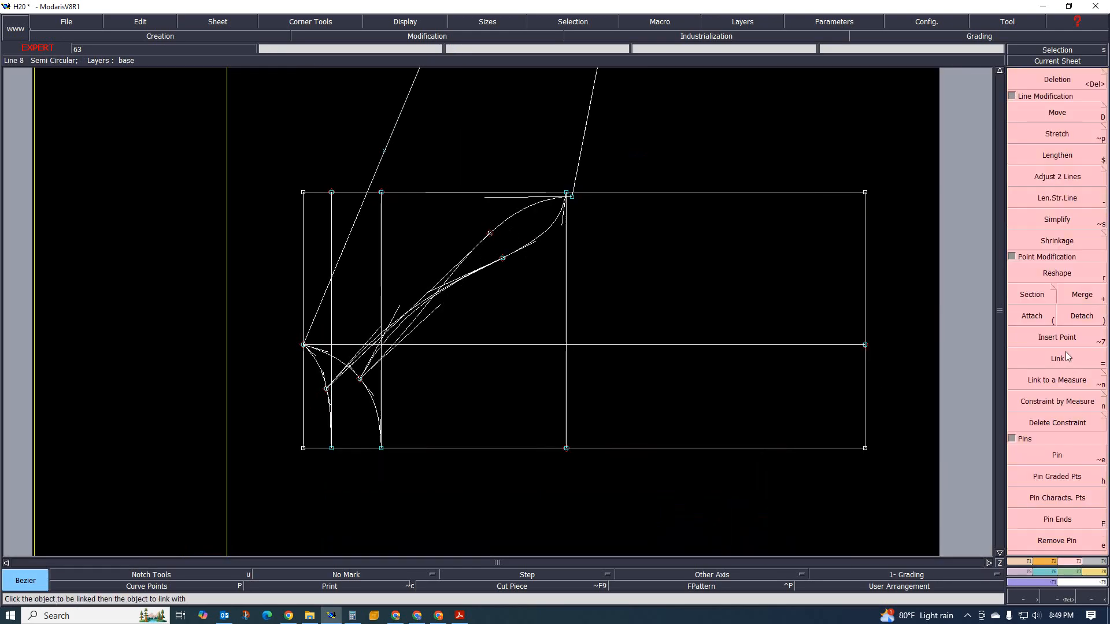
{"action": "left_click", "coordinate": [1061, 338]}
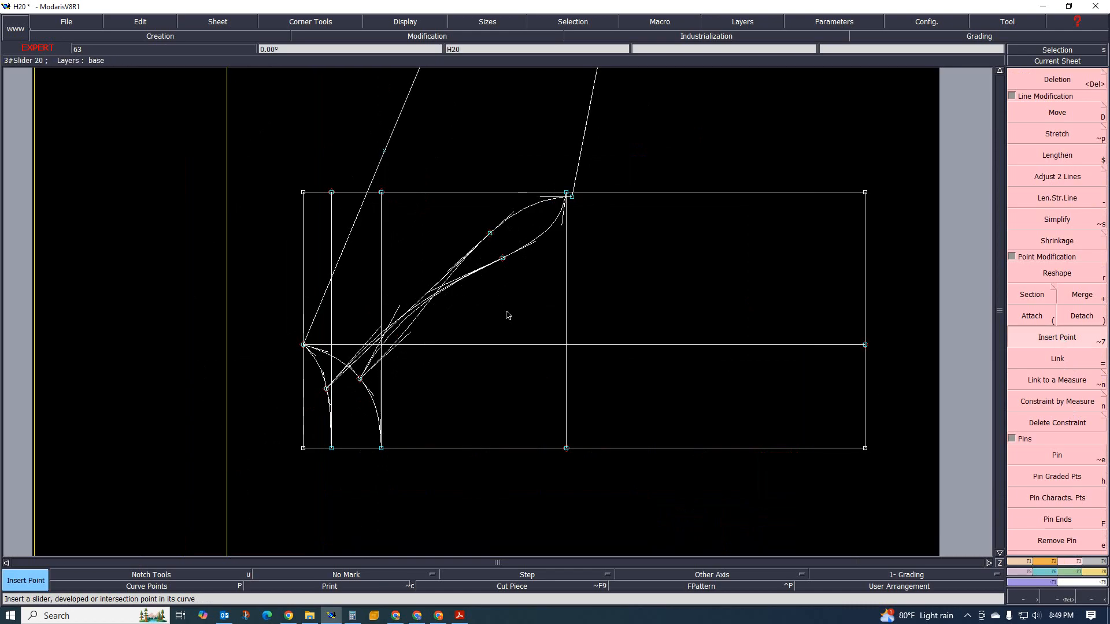
- Delete the horizontal construction line inside the rectangle and the vertical construction line below the curves' upper end
{"action": "scroll", "coordinate": [490, 313], "scroll_direction": "down", "scroll_amount": 1}
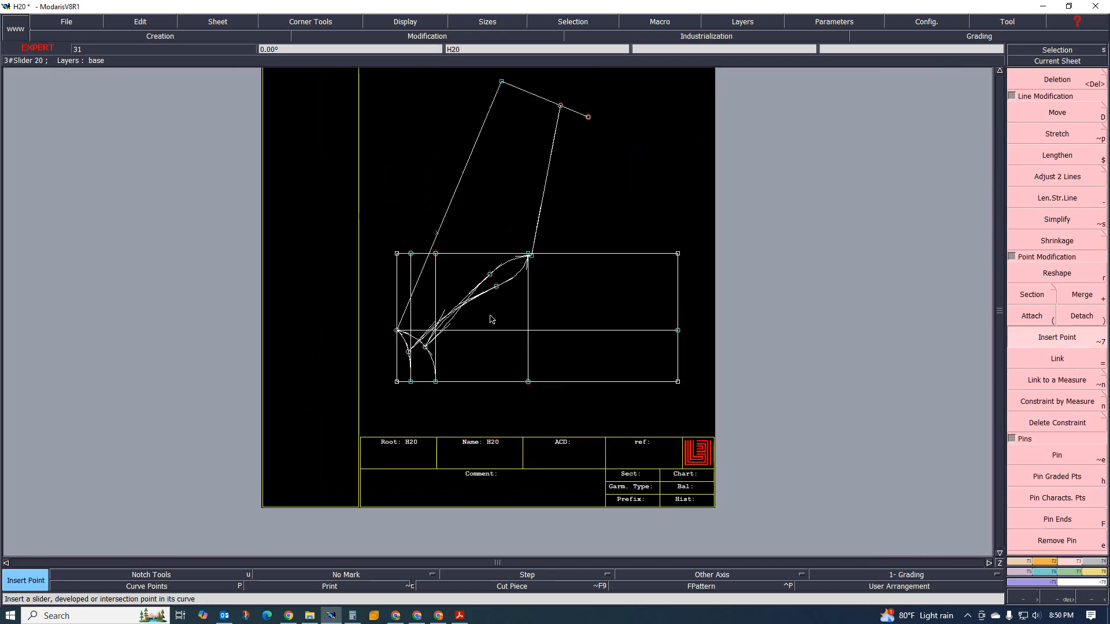
{"action": "scroll", "coordinate": [526, 200], "scroll_direction": "up", "scroll_amount": 2}
{"action": "scroll", "coordinate": [441, 342], "scroll_direction": "up", "scroll_amount": 1}
{"action": "scroll", "coordinate": [411, 267], "scroll_direction": "down", "scroll_amount": 1}
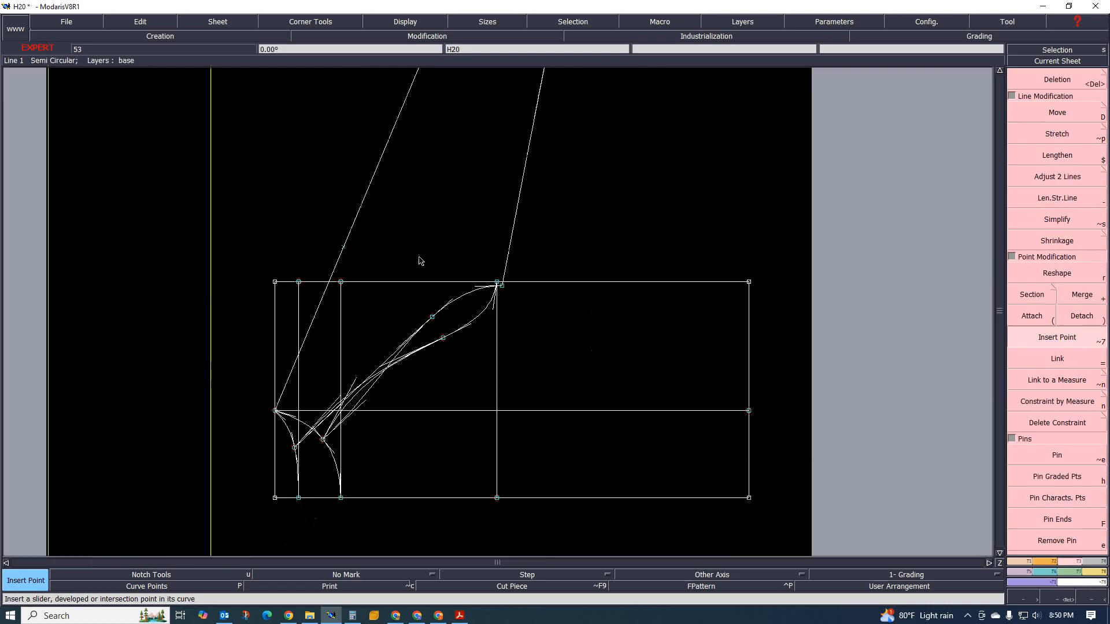
{"action": "key", "text": "Delete"}
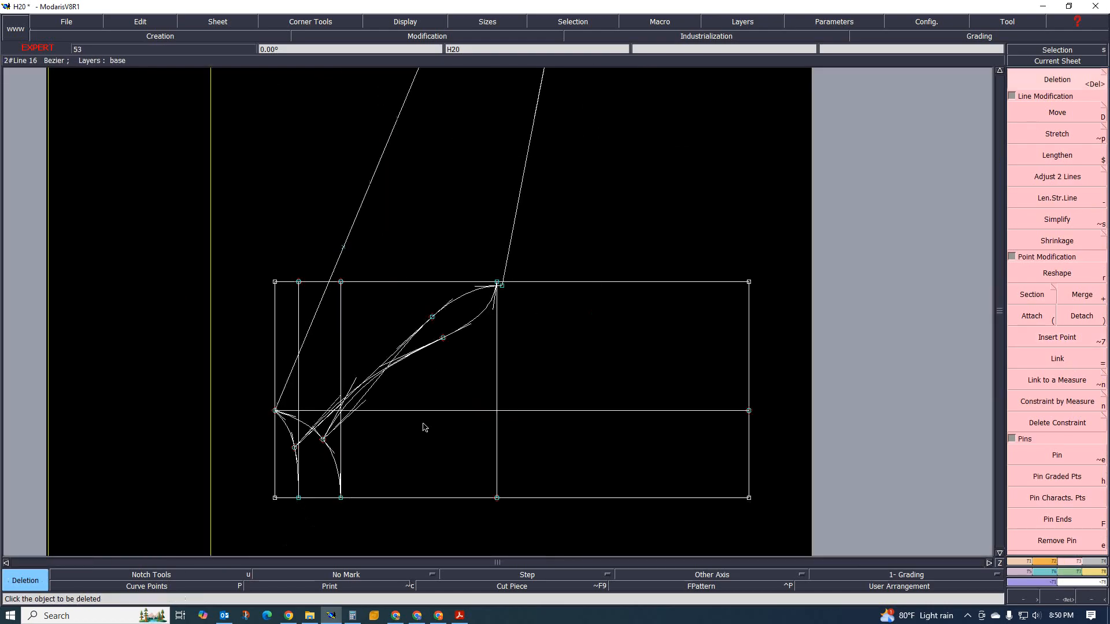
{"action": "left_click", "coordinate": [494, 409]}
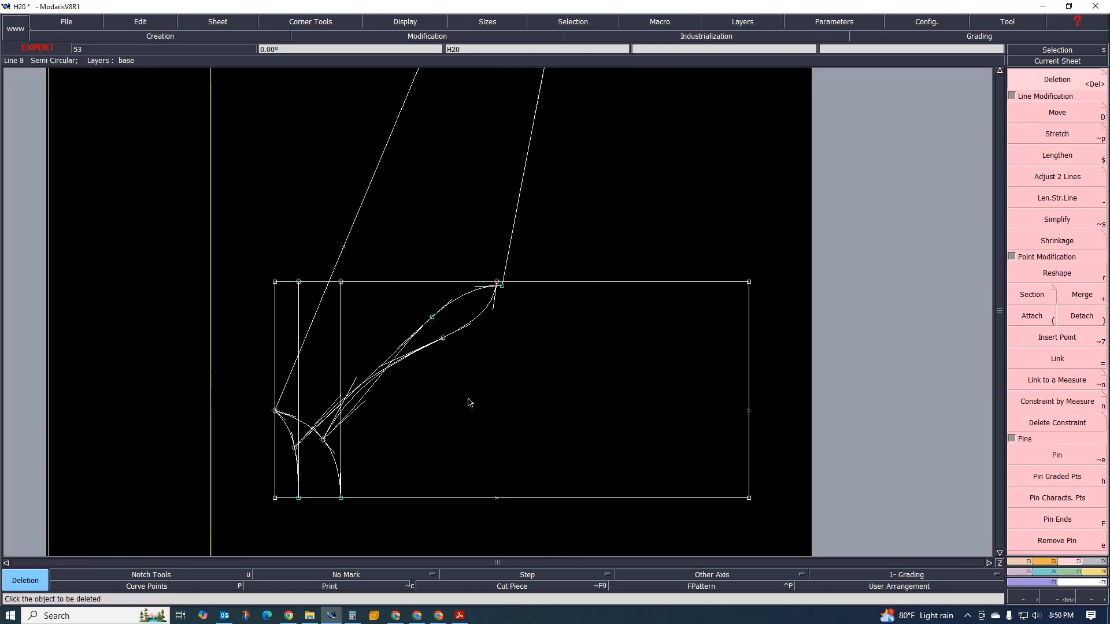
- Delete the two vertical construction lines rising from the lower ends of the larger and smaller neckline arcs
{"action": "scroll", "coordinate": [384, 292], "scroll_direction": "down", "scroll_amount": 2}
{"action": "scroll", "coordinate": [373, 308], "scroll_direction": "up", "scroll_amount": 3}
{"action": "scroll", "coordinate": [441, 225], "scroll_direction": "down", "scroll_amount": 2}
{"action": "scroll", "coordinate": [417, 266], "scroll_direction": "up", "scroll_amount": 1}
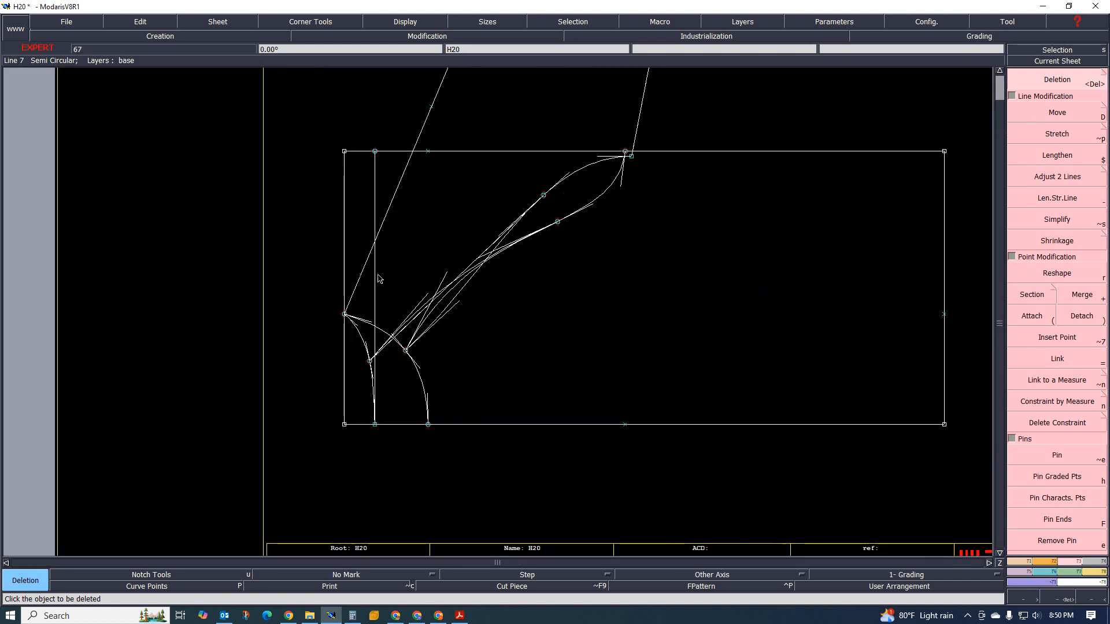
{"action": "left_click", "coordinate": [375, 269]}
{"action": "scroll", "coordinate": [384, 260], "scroll_direction": "down", "scroll_amount": 1}
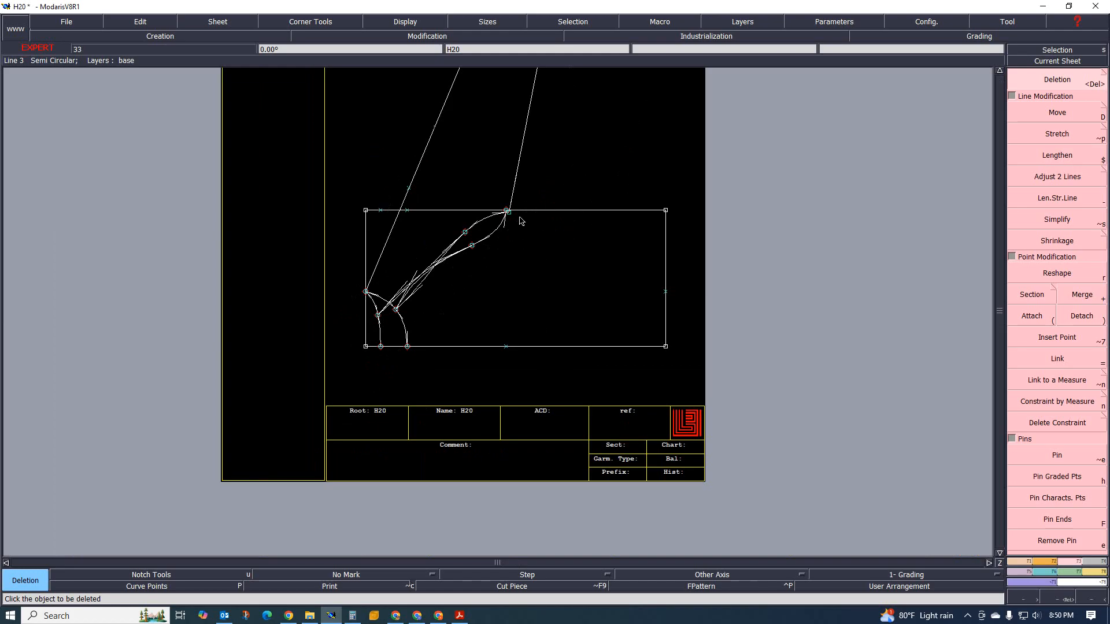
- Delete the rectangle's full upper edge and the leftover point on its lower edge
{"action": "scroll", "coordinate": [573, 237], "scroll_direction": "up", "scroll_amount": 1}
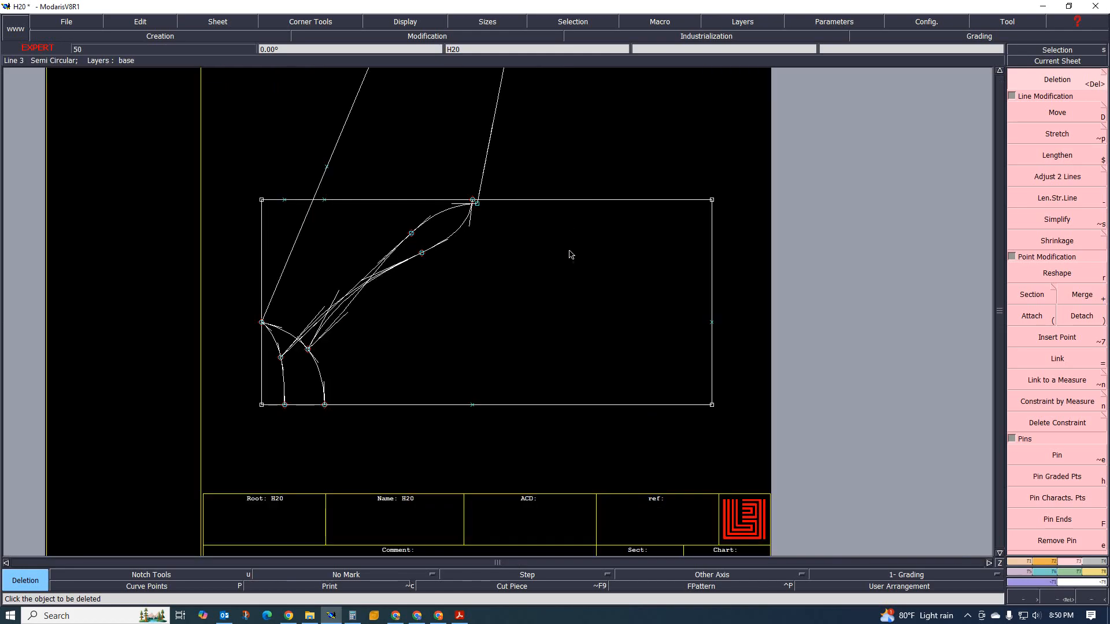
{"action": "scroll", "coordinate": [373, 219], "scroll_direction": "up", "scroll_amount": 1}
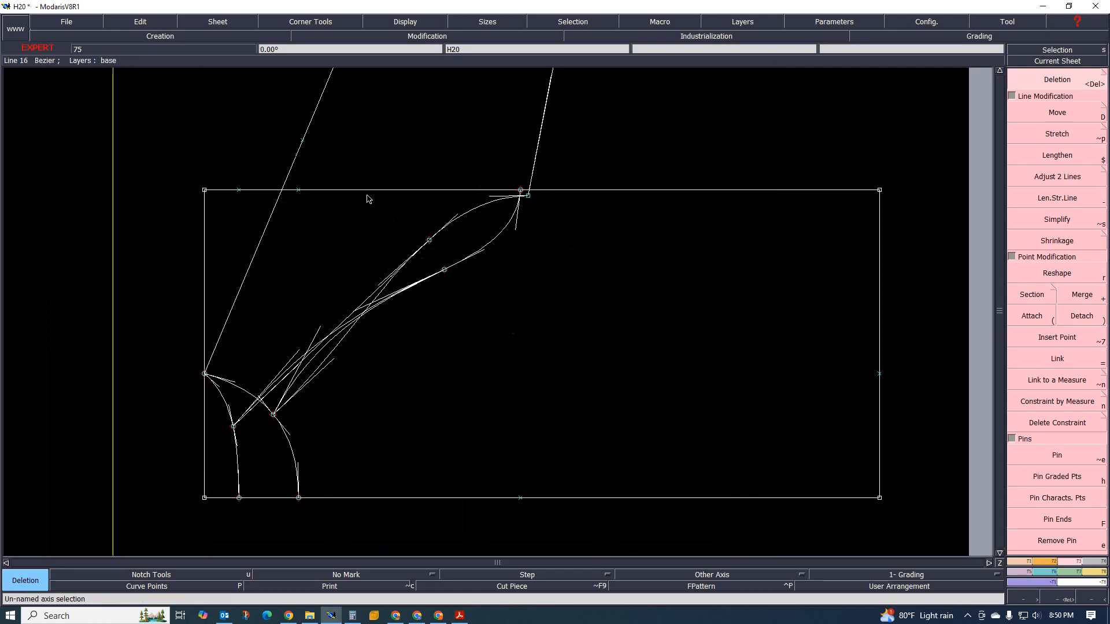
{"action": "left_click", "coordinate": [345, 192]}
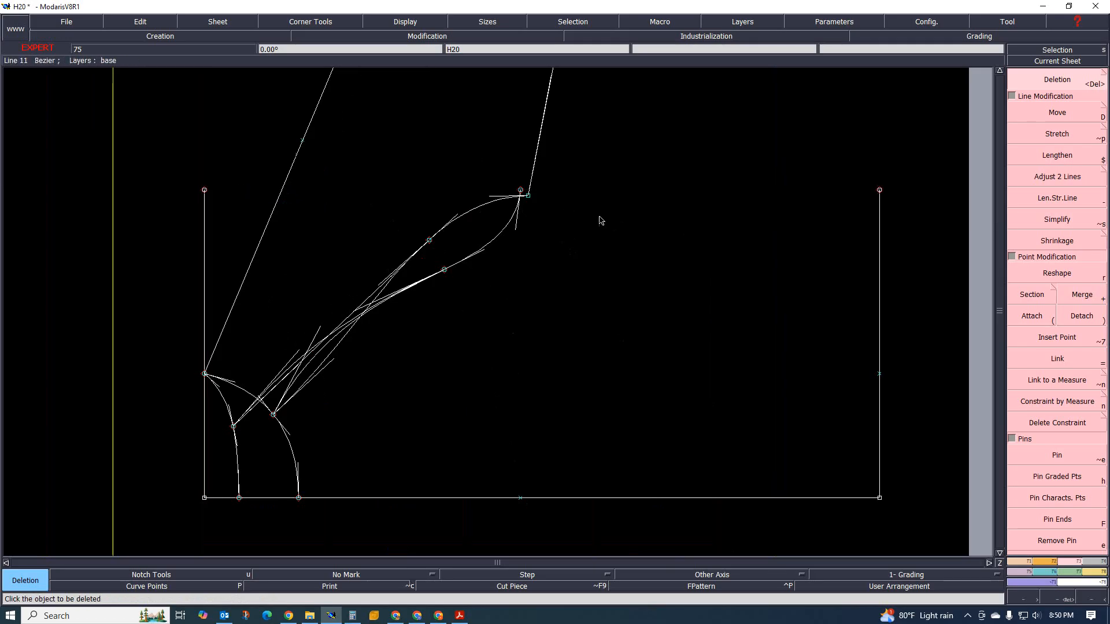
{"action": "scroll", "coordinate": [327, 296], "scroll_direction": "down", "scroll_amount": 1}
{"action": "scroll", "coordinate": [423, 288], "scroll_direction": "up", "scroll_amount": 1}
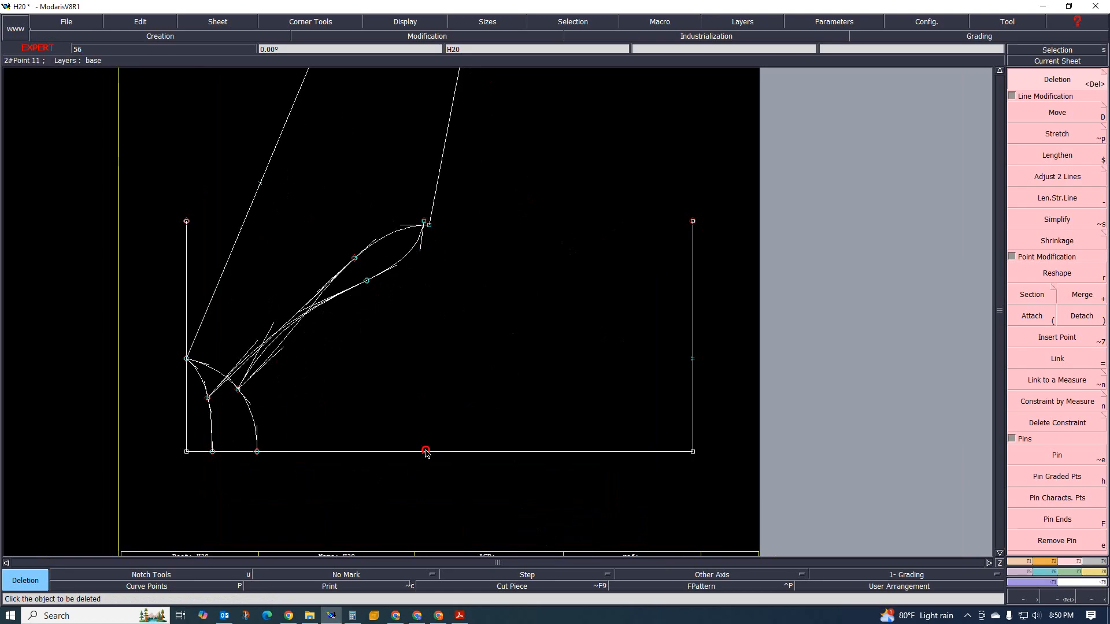
- Draw a straight line from the point at the curves' upper end to the free upper end of the rectangle's far vertical edge
{"action": "left_click", "coordinate": [1018, 564]}
{"action": "left_click", "coordinate": [1057, 311]}
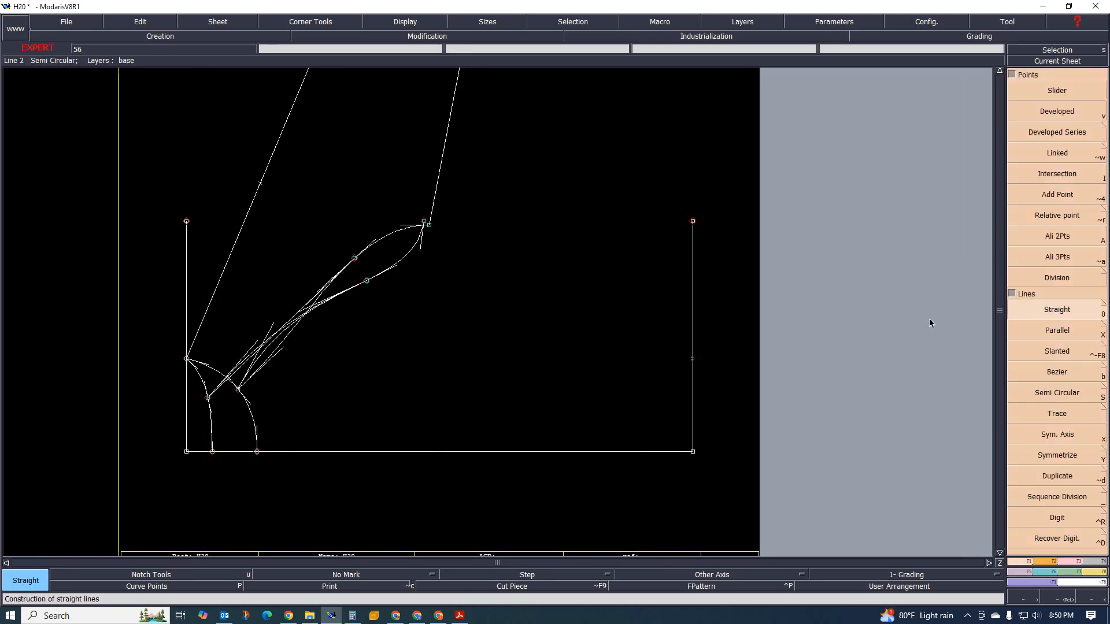
{"action": "left_click", "coordinate": [424, 221]}
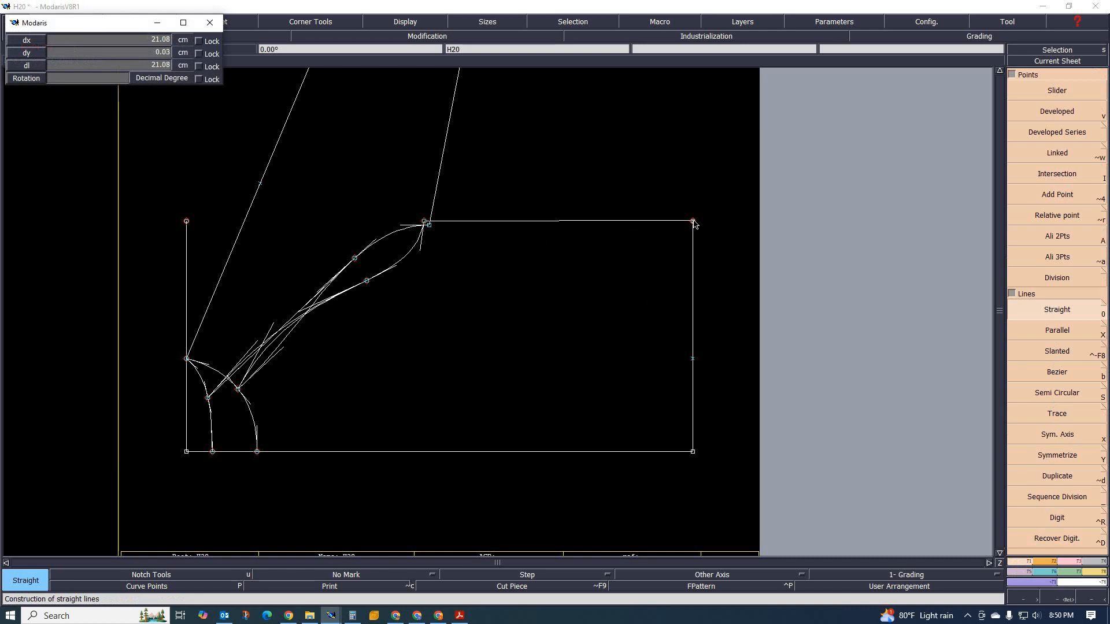
{"action": "left_click", "coordinate": [693, 221]}
- Delete the leftover point on the rectangle's far vertical edge and the line extending past the sleeve hem's outer corner
{"action": "key", "text": "Delete"}
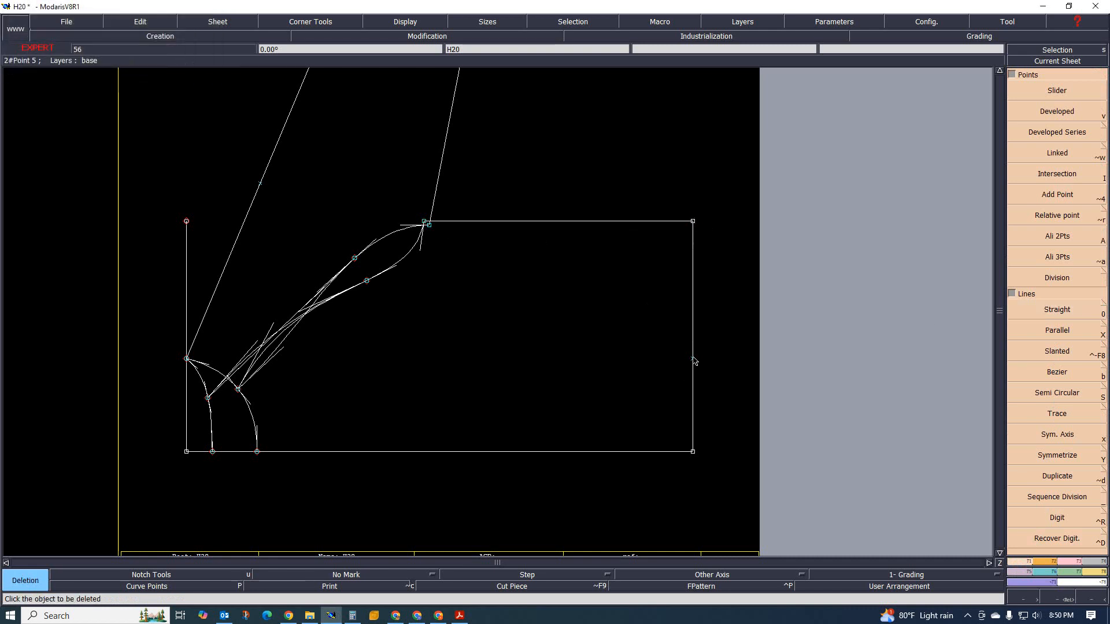
{"action": "scroll", "coordinate": [493, 318], "scroll_direction": "down", "scroll_amount": 2}
{"action": "scroll", "coordinate": [393, 272], "scroll_direction": "up", "scroll_amount": 2}
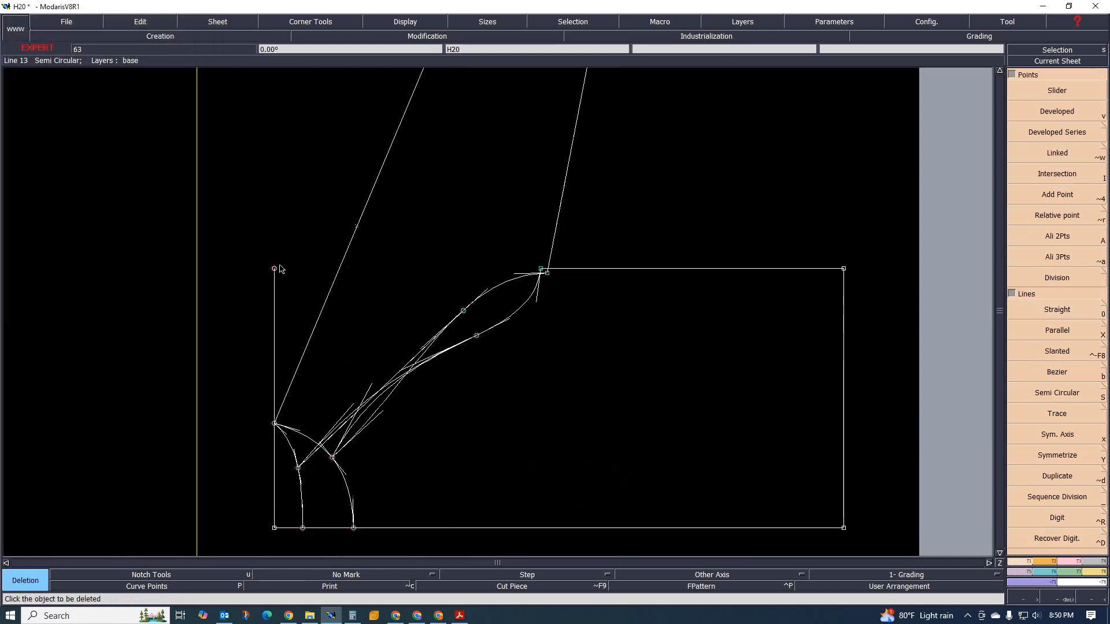
{"action": "scroll", "coordinate": [296, 288], "scroll_direction": "down", "scroll_amount": 3}
{"action": "scroll", "coordinate": [385, 248], "scroll_direction": "up", "scroll_amount": 3}
{"action": "left_click", "coordinate": [384, 249]}
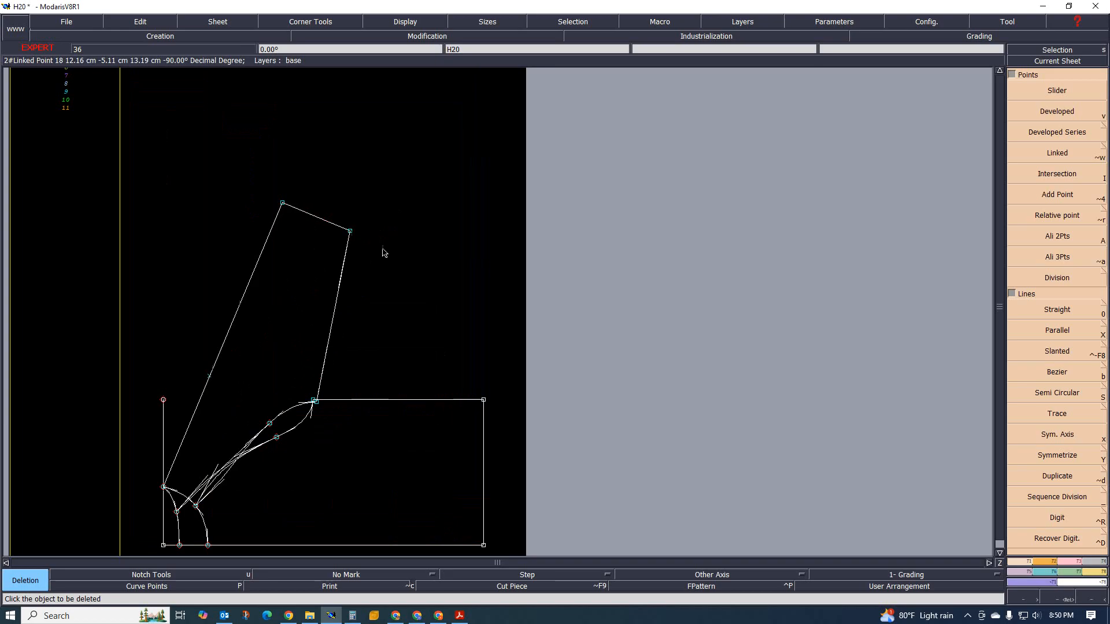
{"action": "scroll", "coordinate": [372, 243], "scroll_direction": "up", "scroll_amount": 2}
{"action": "scroll", "coordinate": [533, 214], "scroll_direction": "down", "scroll_amount": 1}
{"action": "scroll", "coordinate": [533, 214], "scroll_direction": "down", "scroll_amount": 2}
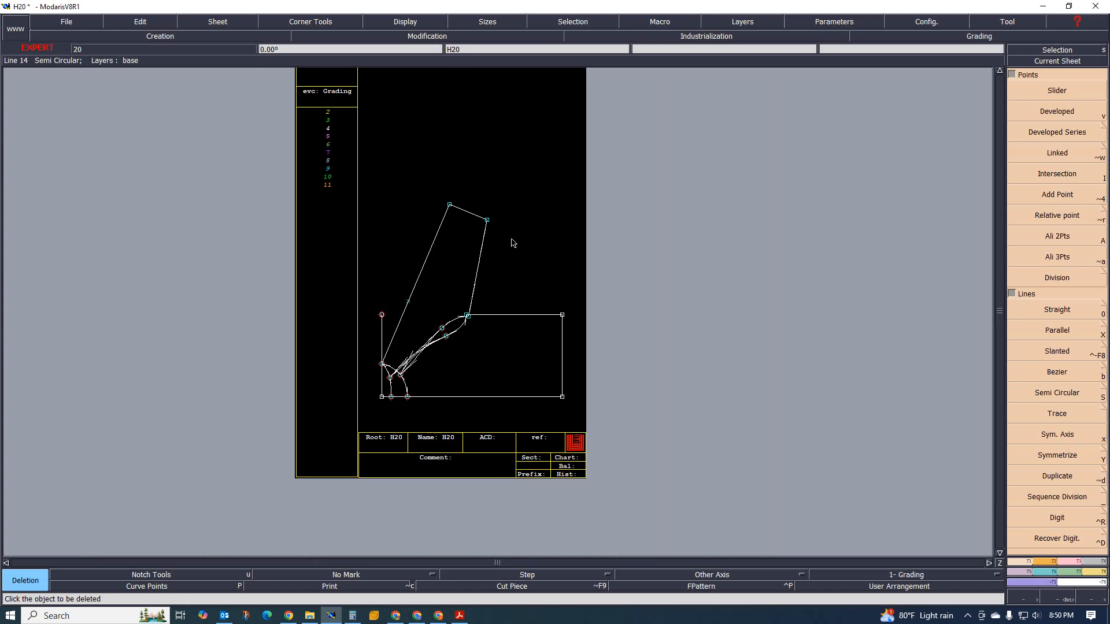
{"action": "scroll", "coordinate": [502, 379], "scroll_direction": "up", "scroll_amount": 1}
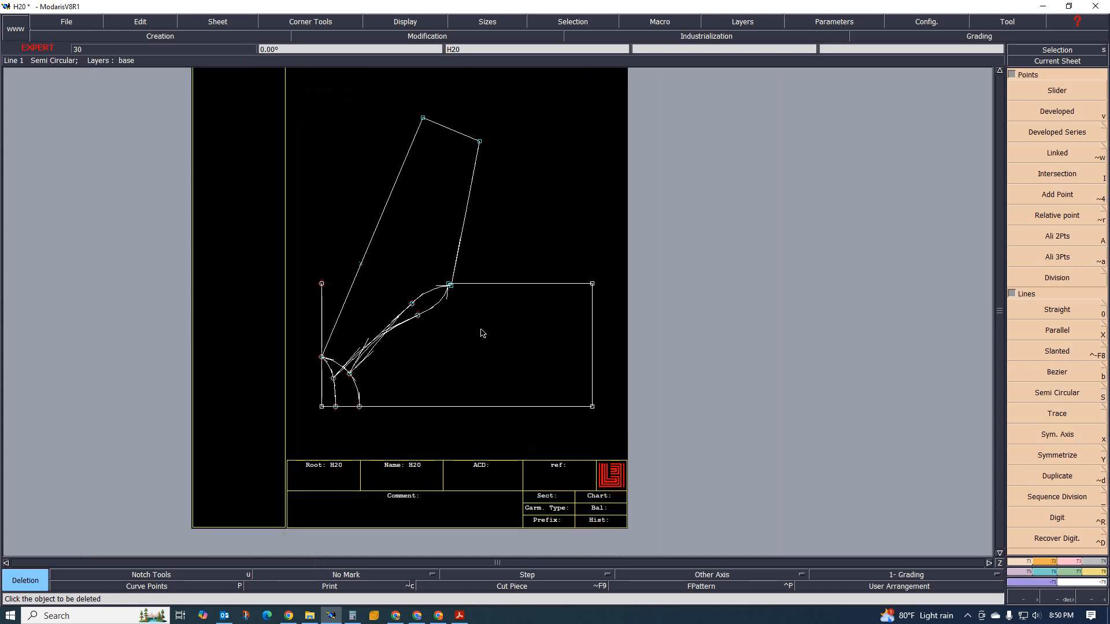
- Switch to VABORAGE TF.pdf in Acrobat and examine the front and back sketches and the size chart's 4A column
{"action": "left_click", "coordinate": [460, 616]}
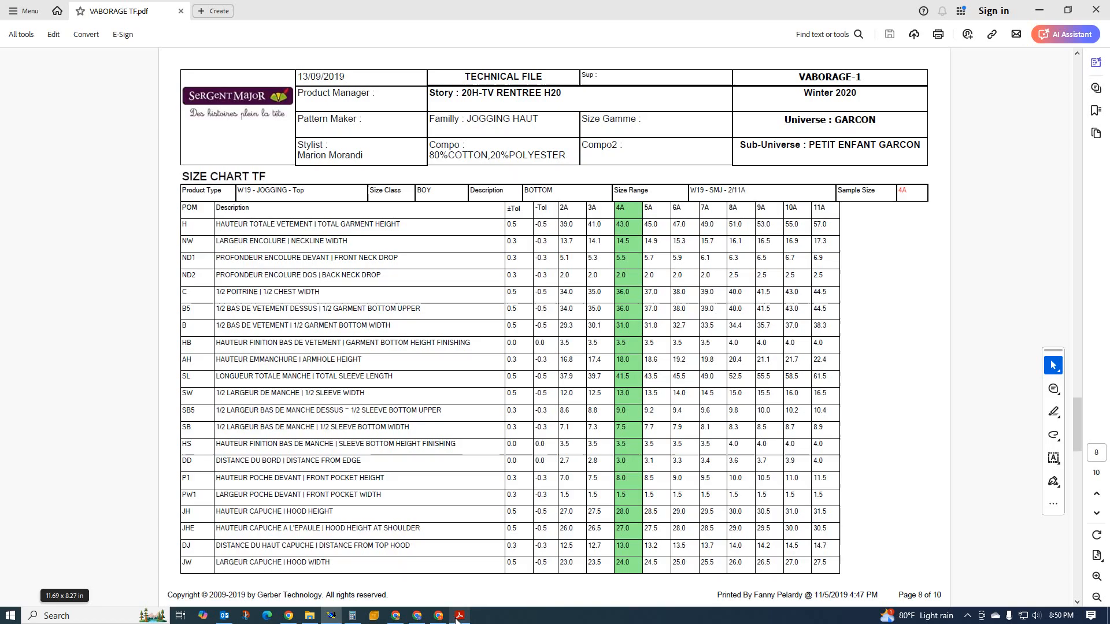
{"action": "scroll", "coordinate": [533, 398], "scroll_direction": "up", "scroll_amount": 1}
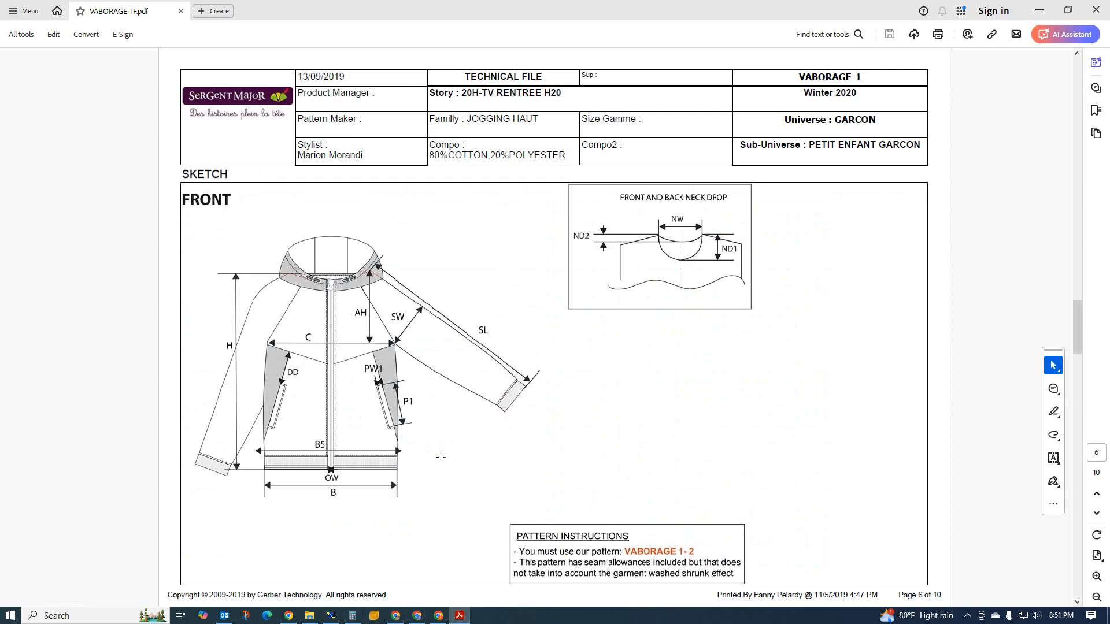
{"action": "scroll", "coordinate": [439, 453], "scroll_direction": "down", "scroll_amount": 2}
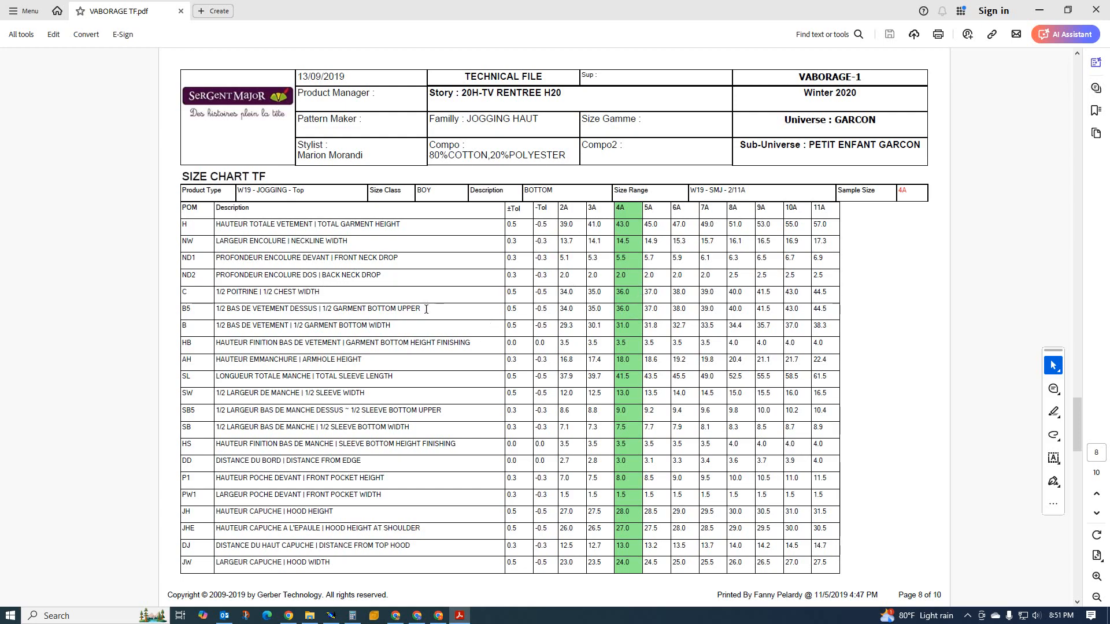
{"action": "scroll", "coordinate": [443, 526], "scroll_direction": "up", "scroll_amount": 2}
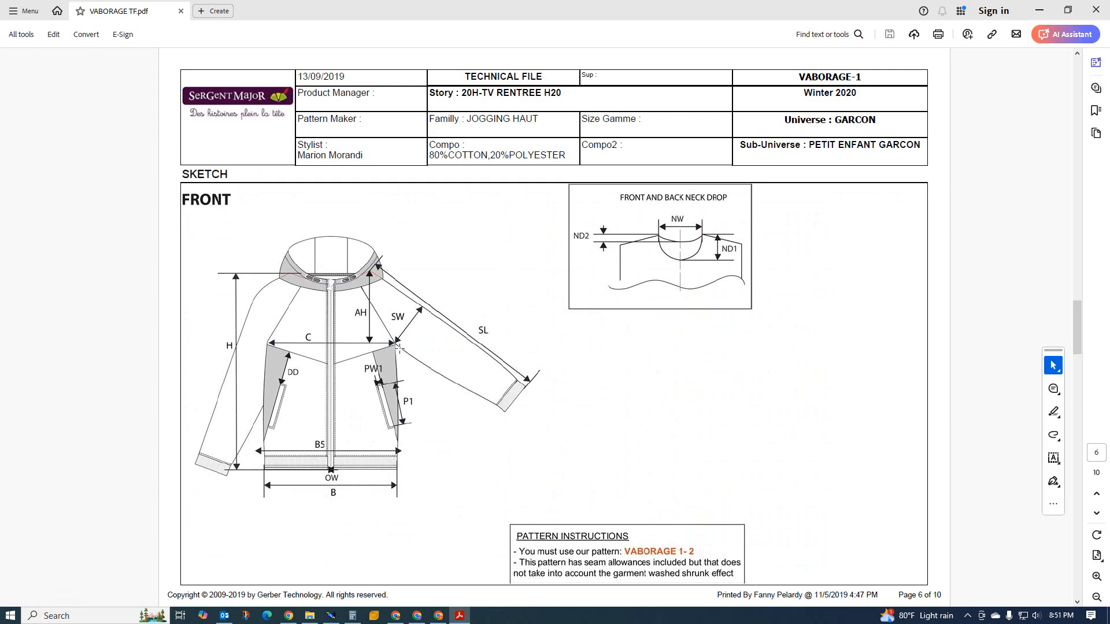
{"action": "scroll", "coordinate": [410, 434], "scroll_direction": "up", "scroll_amount": 2}
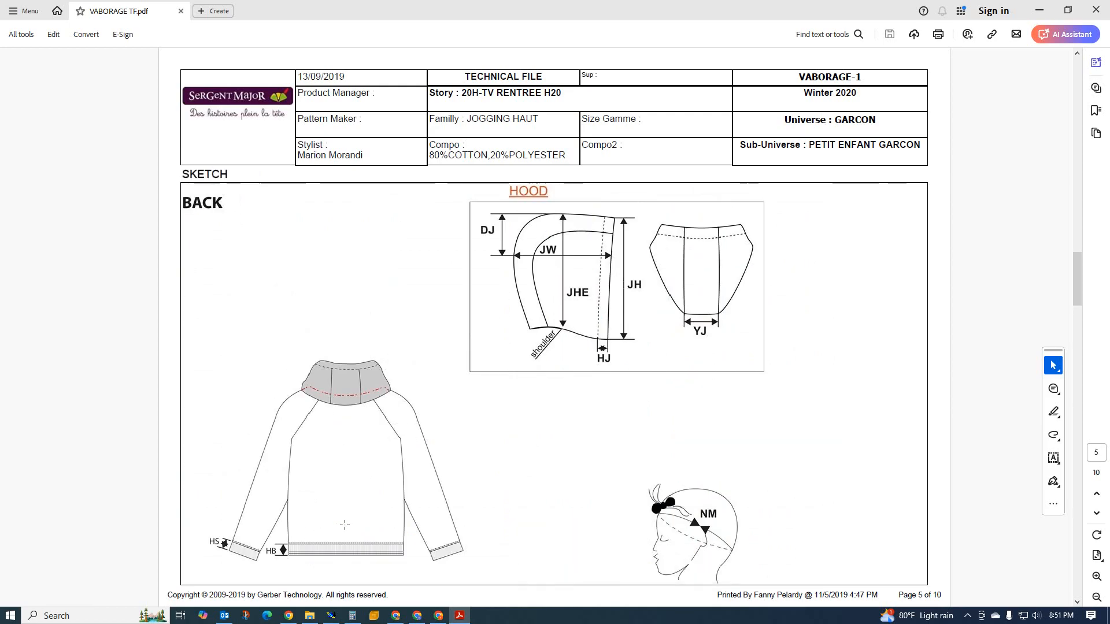
{"action": "scroll", "coordinate": [416, 459], "scroll_direction": "down", "scroll_amount": 4}
{"action": "scroll", "coordinate": [403, 470], "scroll_direction": "down", "scroll_amount": 2}
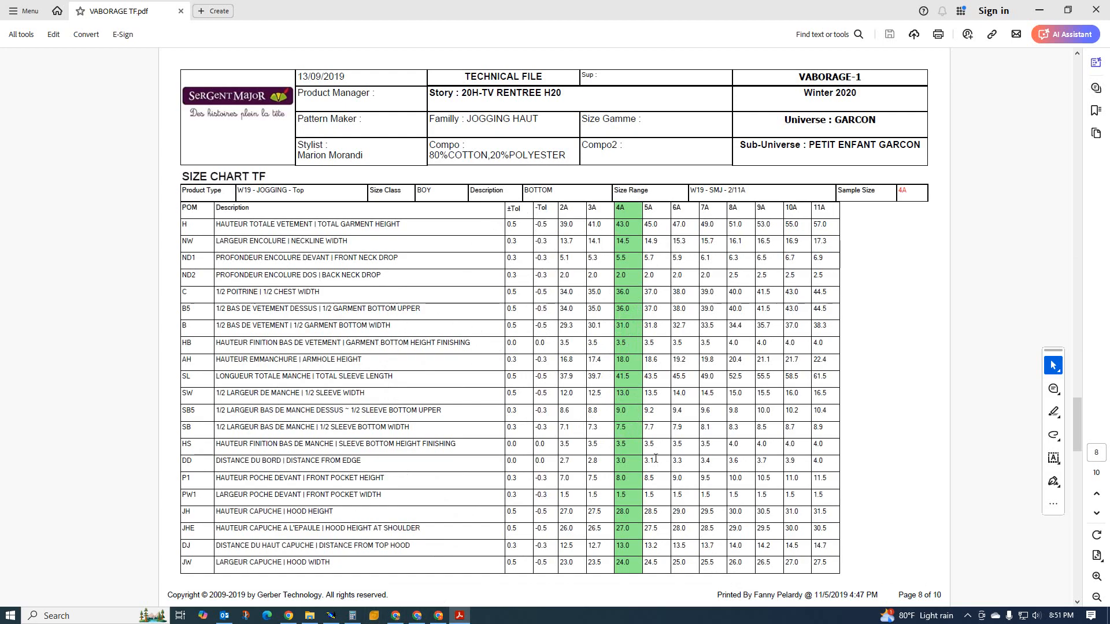
- Switch back to Modaris and draw a tall separate rectangle 7 cm wide beside the body outline on the H20 sheet
{"action": "left_click", "coordinate": [331, 615]}
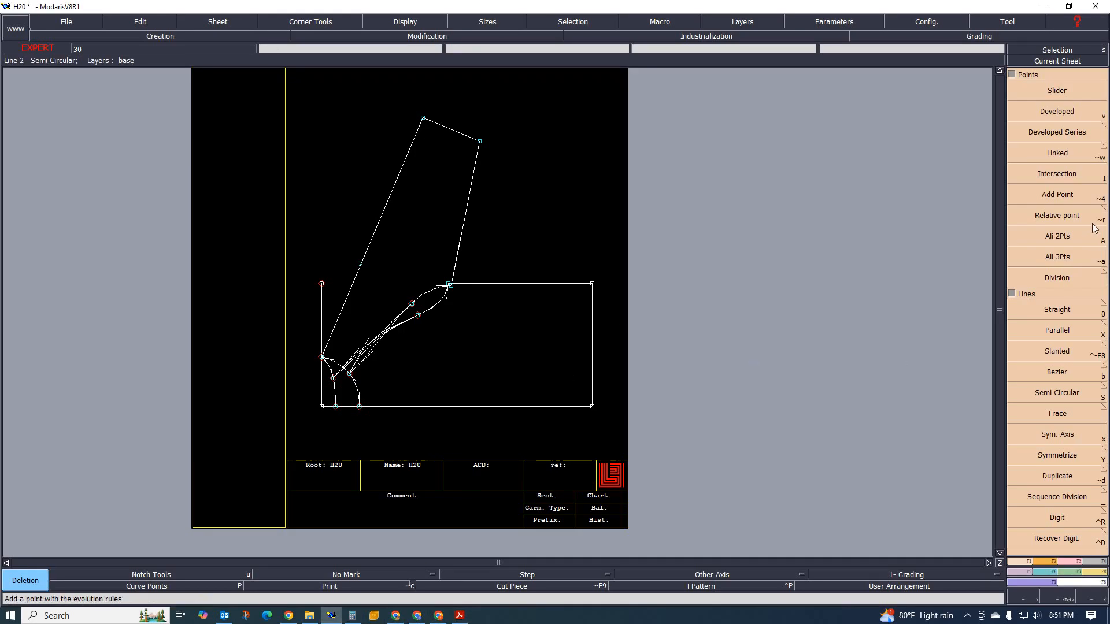
{"action": "left_click", "coordinate": [1044, 562]}
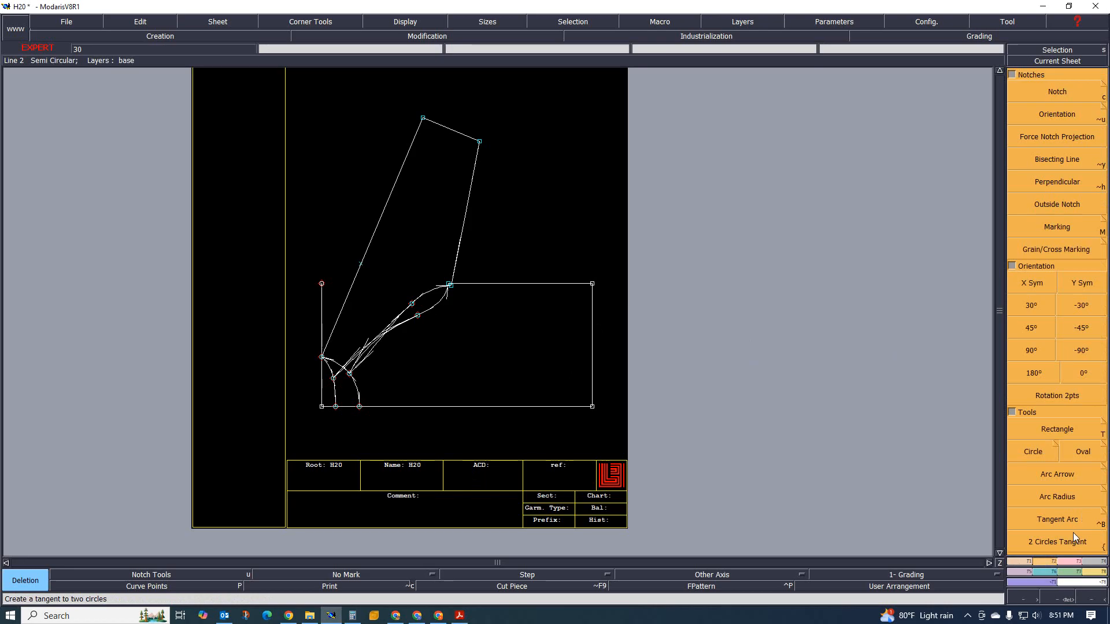
{"action": "left_click", "coordinate": [1057, 429]}
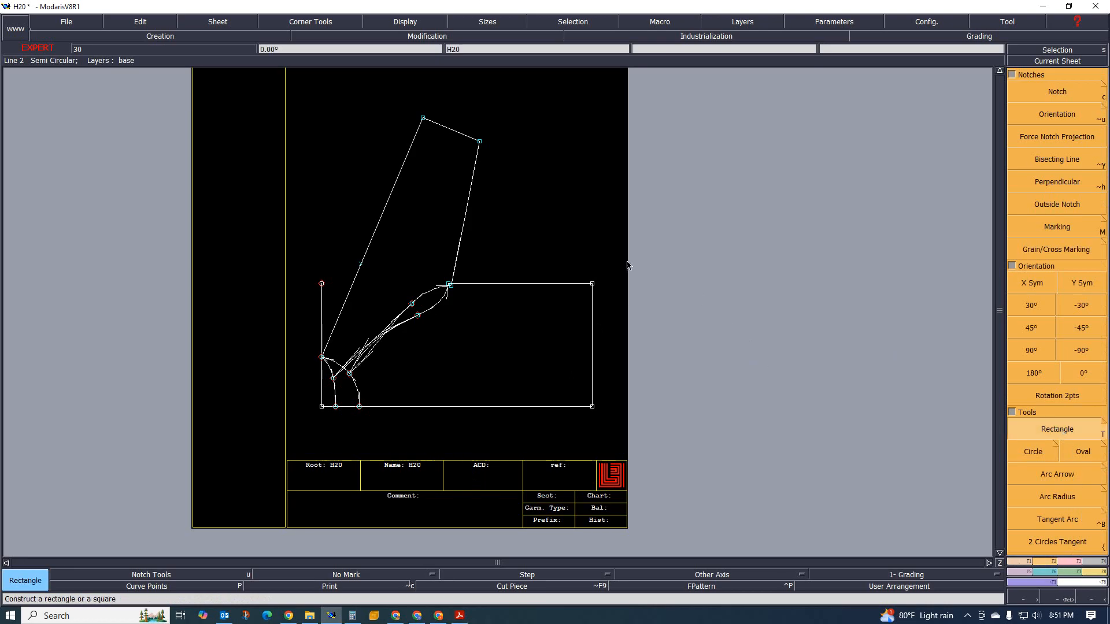
{"action": "left_click", "coordinate": [611, 203]}
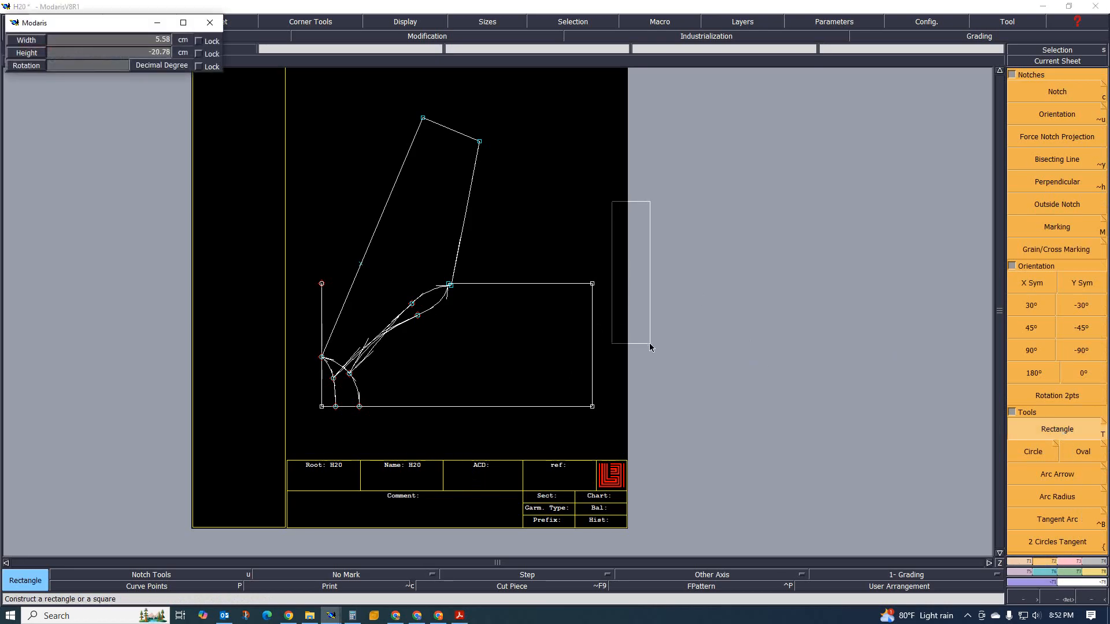
{"action": "type", "text": "7"}
{"action": "key", "text": "Return"}
{"action": "key", "text": "BackSpace"}
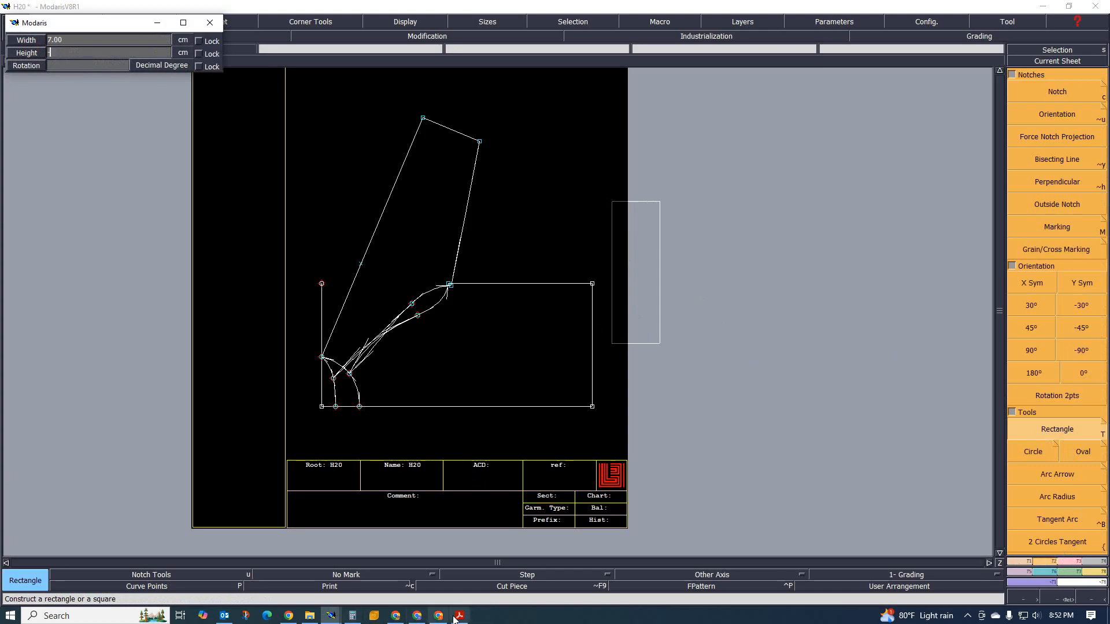
{"action": "mouse_move", "coordinate": [461, 621]}
{"action": "mouse_move", "coordinate": [470, 592]}
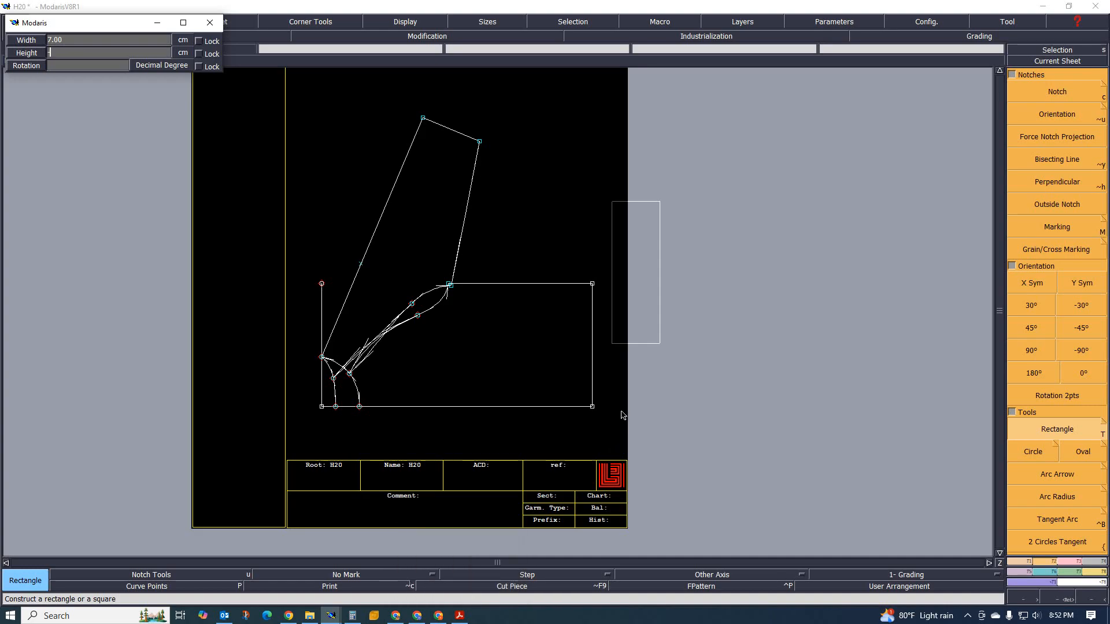
{"action": "key", "text": "Return"}
{"action": "scroll", "coordinate": [665, 426], "scroll_direction": "up", "scroll_amount": 1}
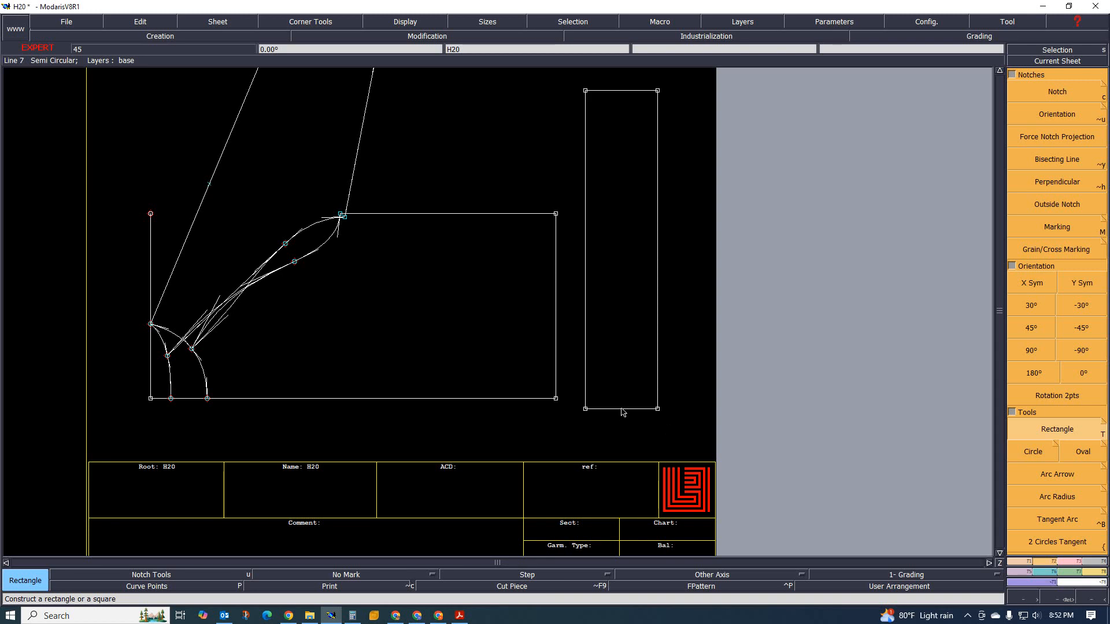
- Create a parallel of the tall separate rectangle's lower short edge inside the rectangle, at a distance of -7.5 cm
{"action": "left_click", "coordinate": [1026, 561]}
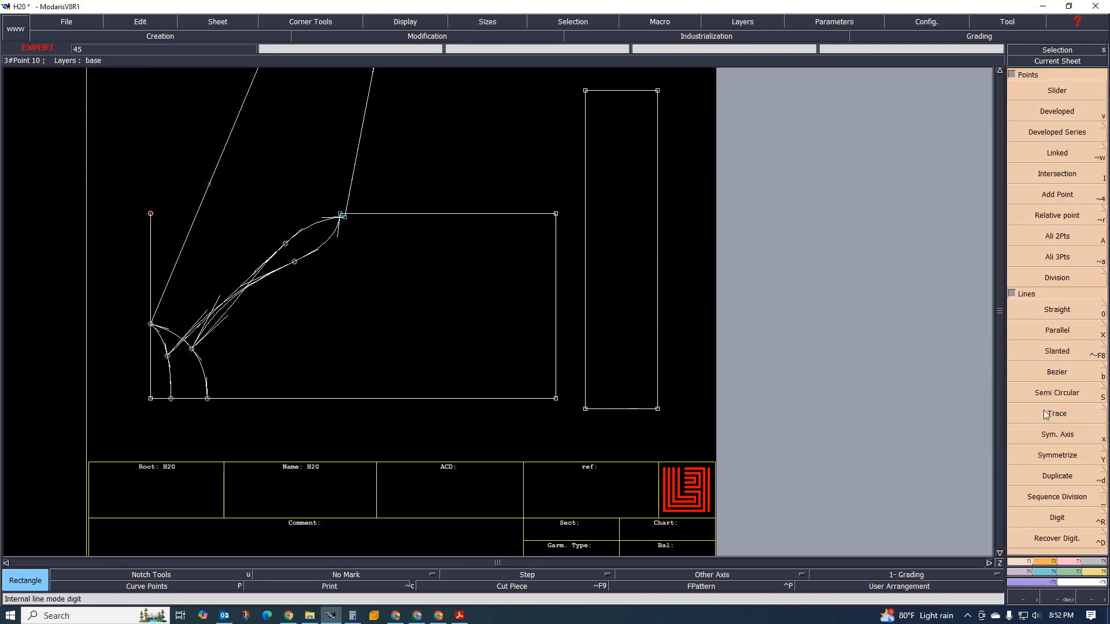
{"action": "left_click", "coordinate": [1062, 328]}
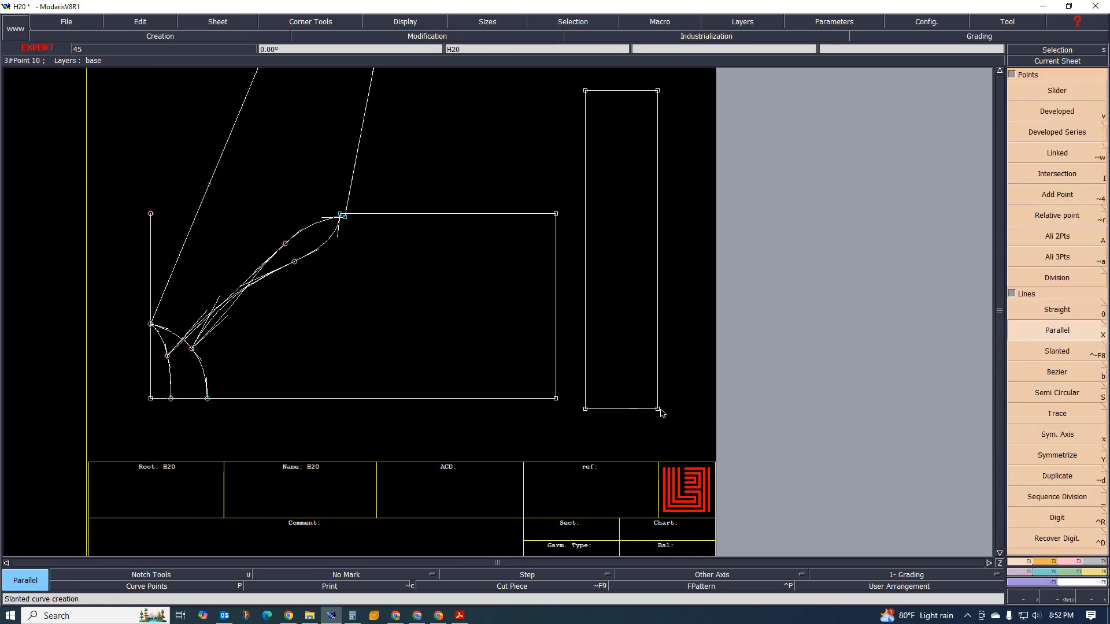
{"action": "left_click", "coordinate": [628, 409]}
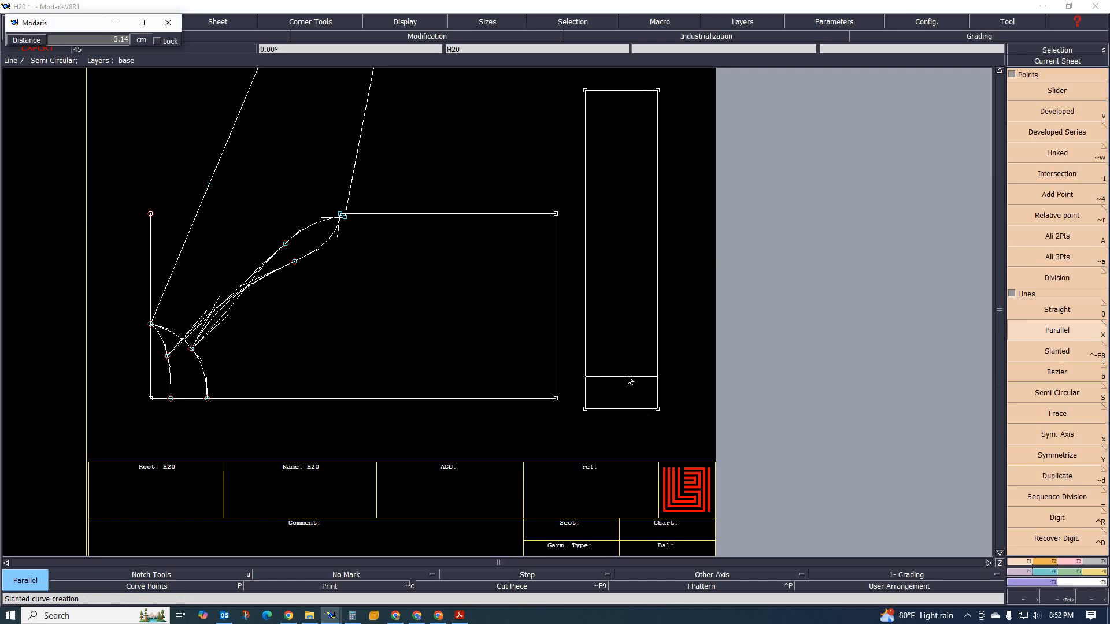
{"action": "type", "text": "-7.5"}
{"action": "key", "text": "Return"}
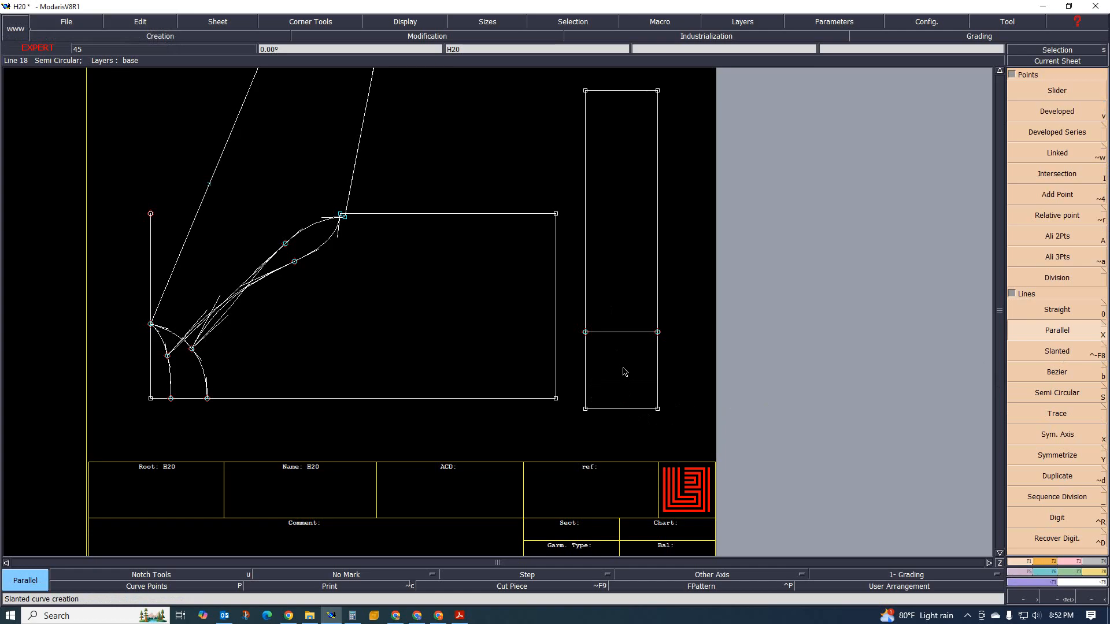
{"action": "scroll", "coordinate": [330, 325], "scroll_direction": "down", "scroll_amount": 3}
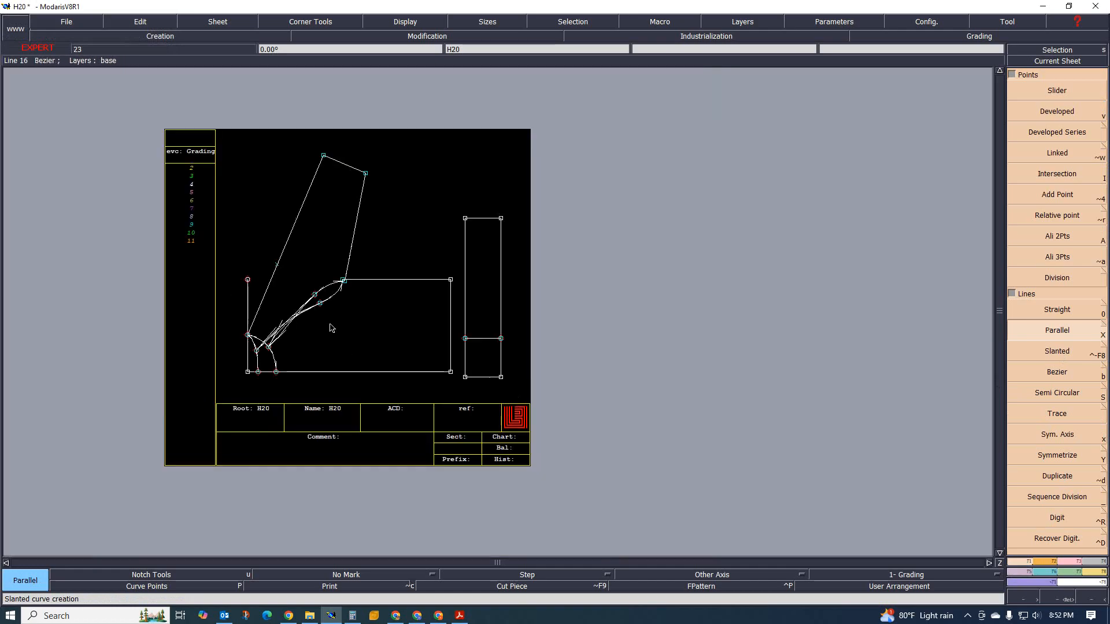
{"action": "scroll", "coordinate": [324, 285], "scroll_direction": "up", "scroll_amount": 2}
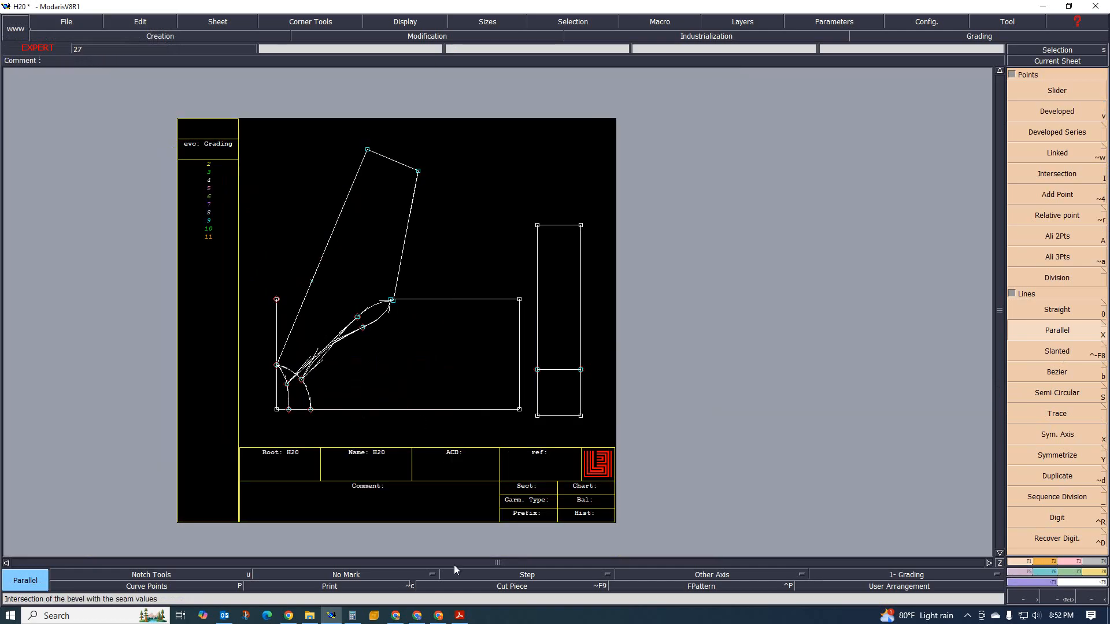
- Switch to VABORAGE TF.pdf in Acrobat and examine the front and back sketches and the workmanship drawings
{"action": "left_click", "coordinate": [459, 617]}
{"action": "scroll", "coordinate": [507, 428], "scroll_direction": "up", "scroll_amount": 2}
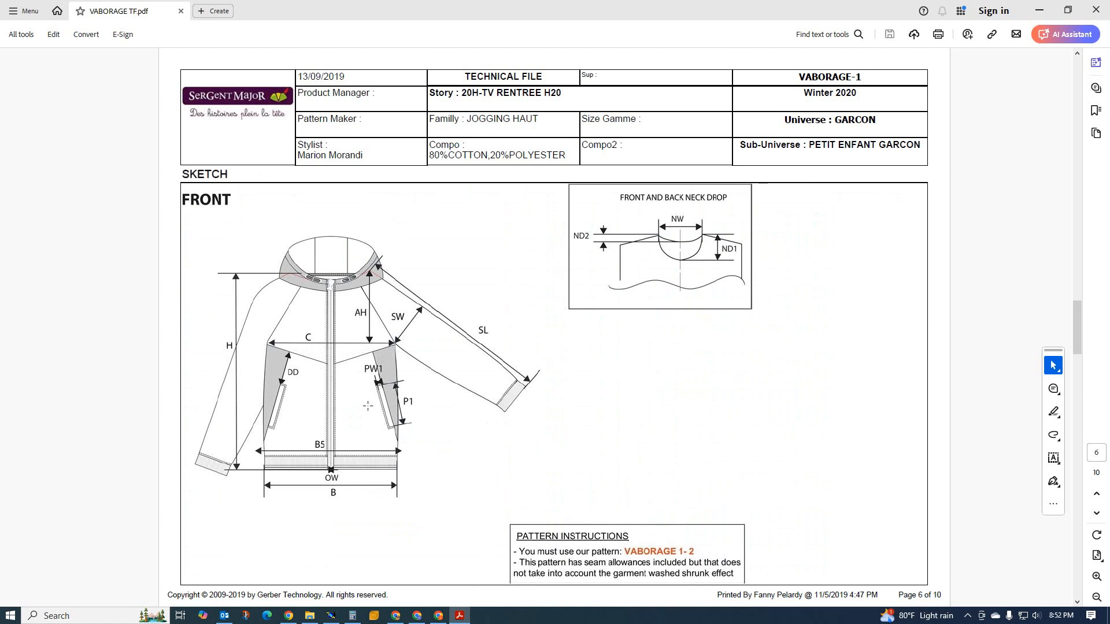
{"action": "scroll", "coordinate": [358, 455], "scroll_direction": "up", "scroll_amount": 3}
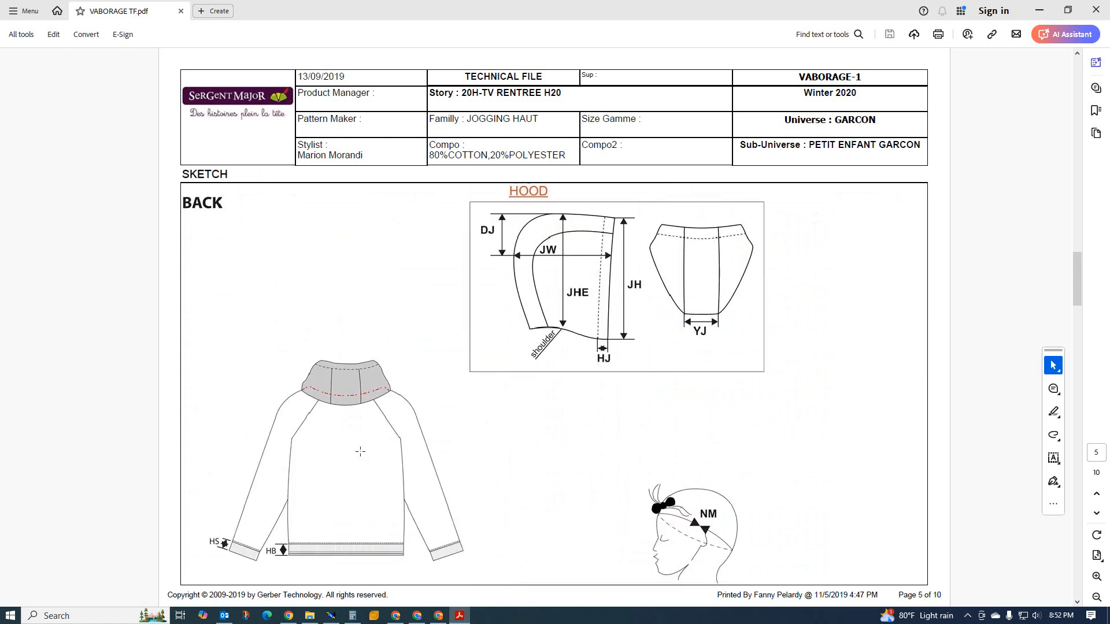
{"action": "scroll", "coordinate": [360, 451], "scroll_direction": "up", "scroll_amount": 1}
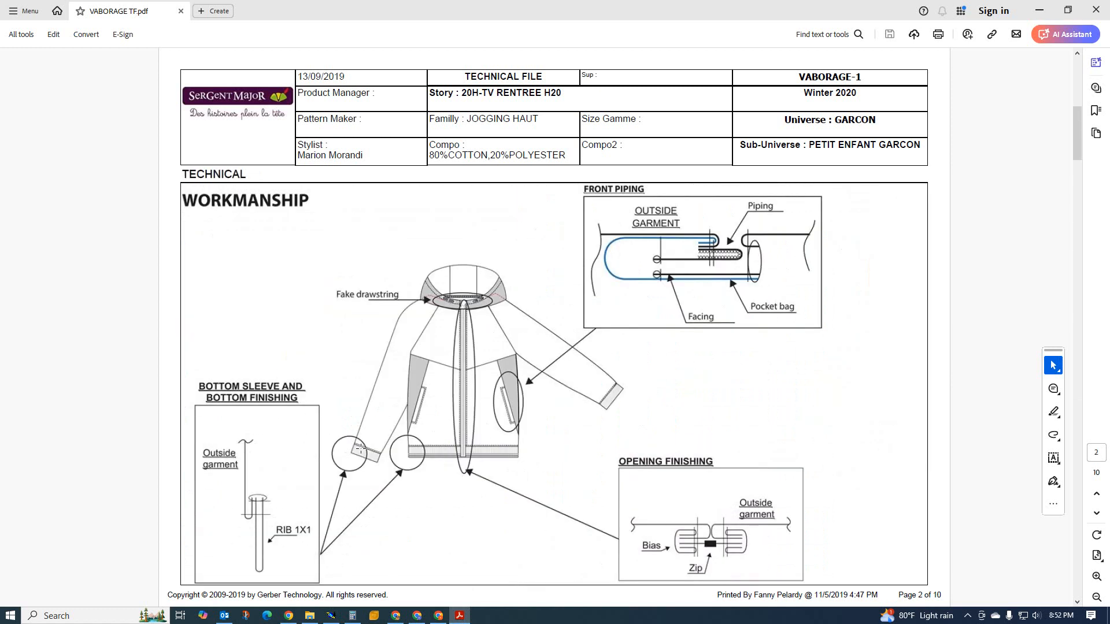
{"action": "scroll", "coordinate": [360, 448], "scroll_direction": "down", "scroll_amount": 3}
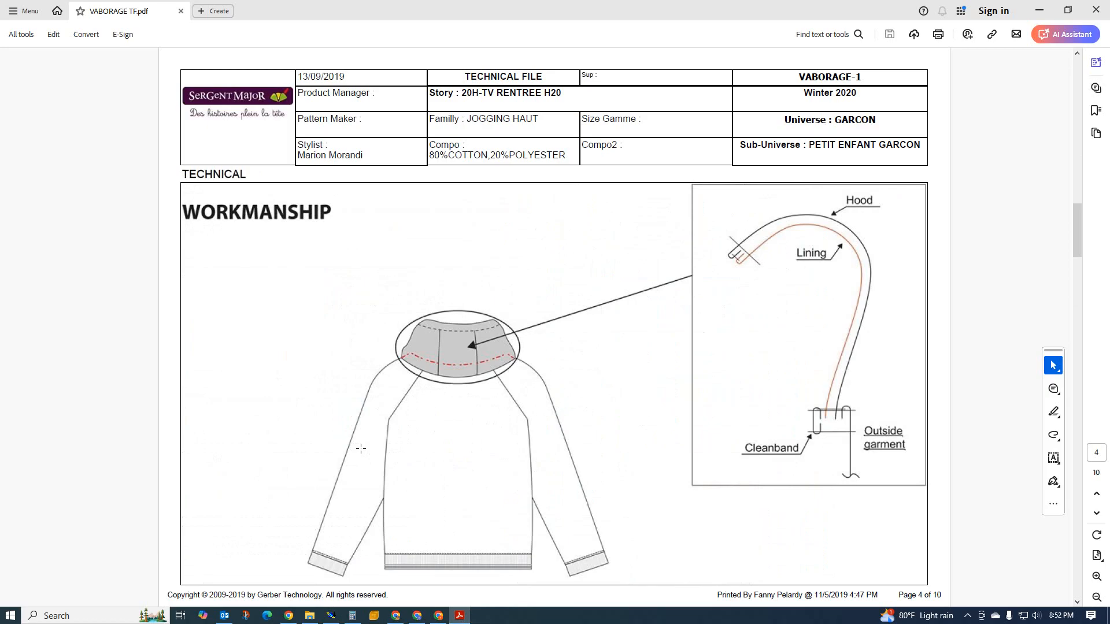
{"action": "scroll", "coordinate": [361, 449], "scroll_direction": "down", "scroll_amount": 1}
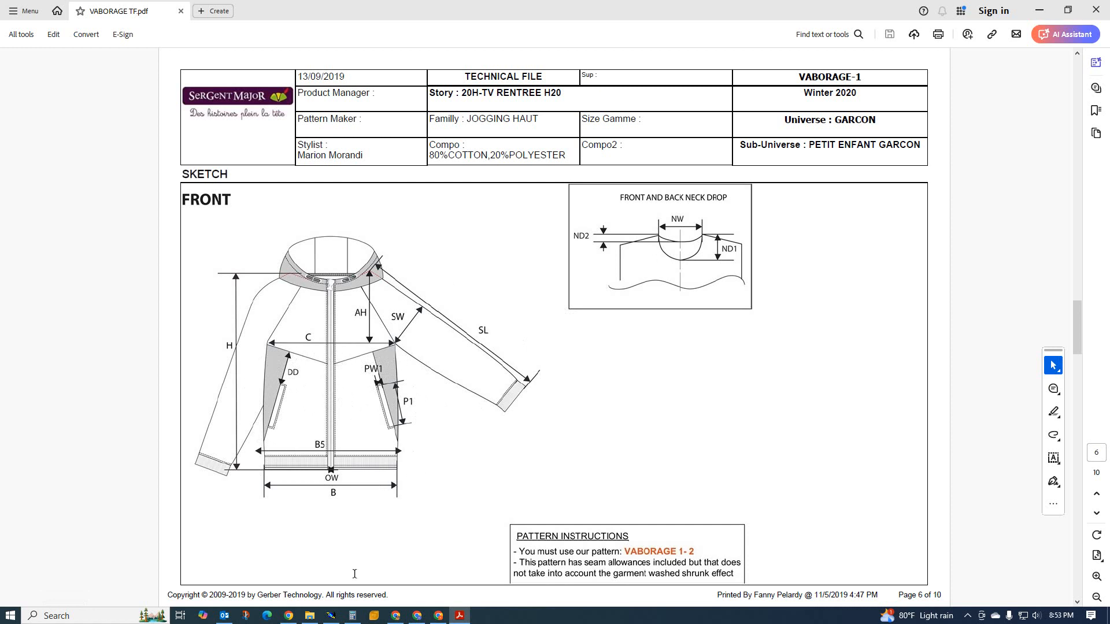
- Switch back to Modaris and inspect the underarm corner where the raglan curves and sleeve meet the body rectangle
{"action": "left_click", "coordinate": [330, 615]}
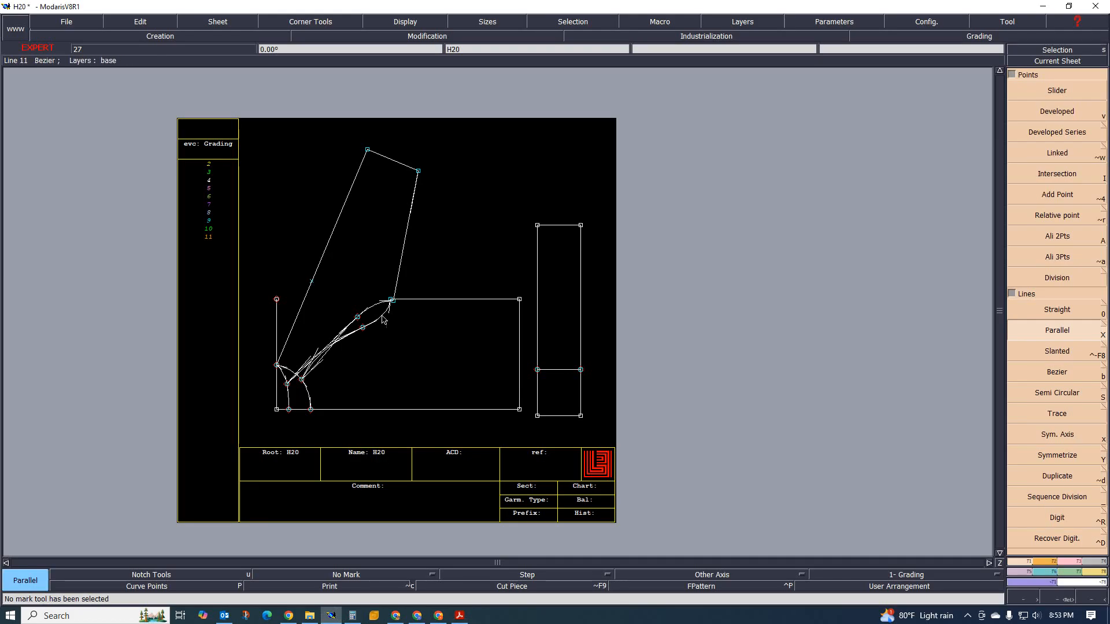
{"action": "scroll", "coordinate": [382, 320], "scroll_direction": "up", "scroll_amount": 2}
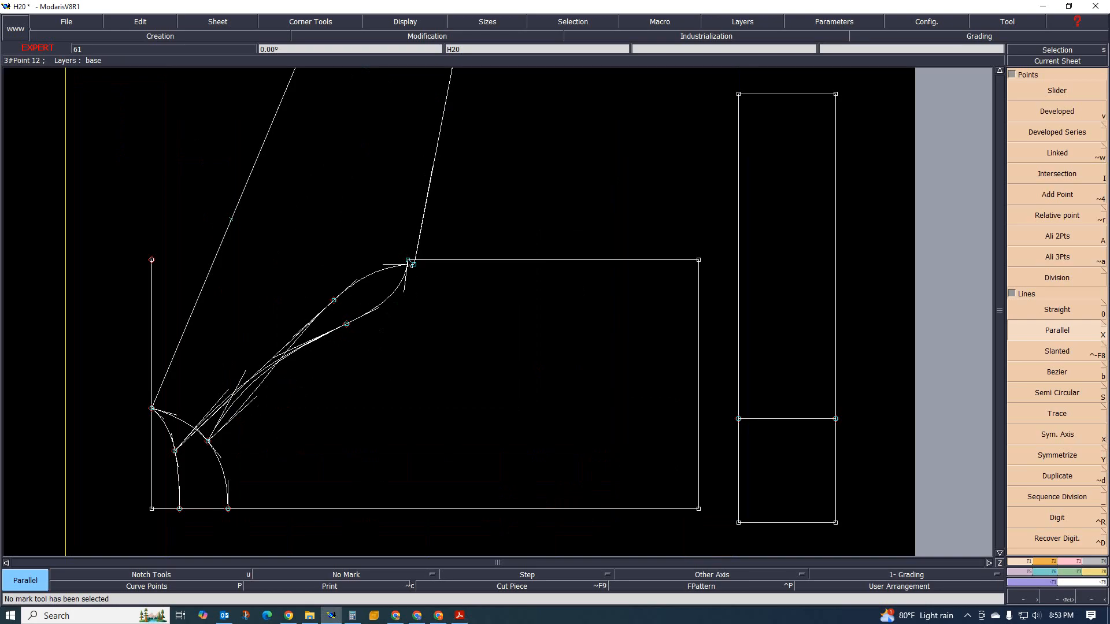
{"action": "scroll", "coordinate": [409, 263], "scroll_direction": "up", "scroll_amount": 1}
{"action": "scroll", "coordinate": [408, 264], "scroll_direction": "down", "scroll_amount": 1}
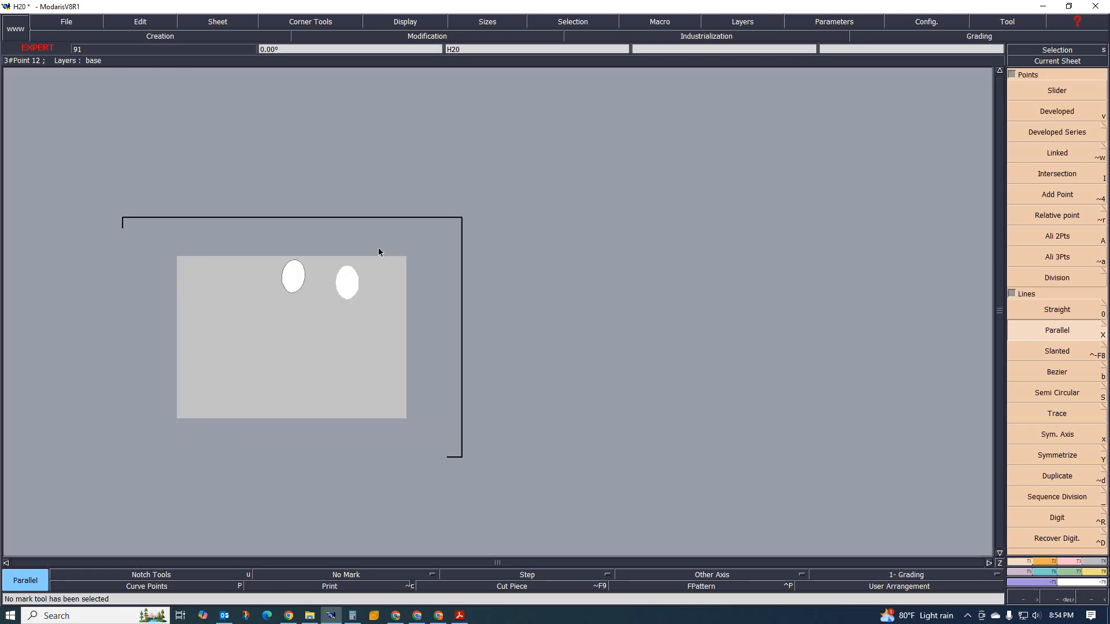
{"action": "scroll", "coordinate": [404, 252], "scroll_direction": "up", "scroll_amount": 2}
{"action": "scroll", "coordinate": [408, 251], "scroll_direction": "down", "scroll_amount": 3}
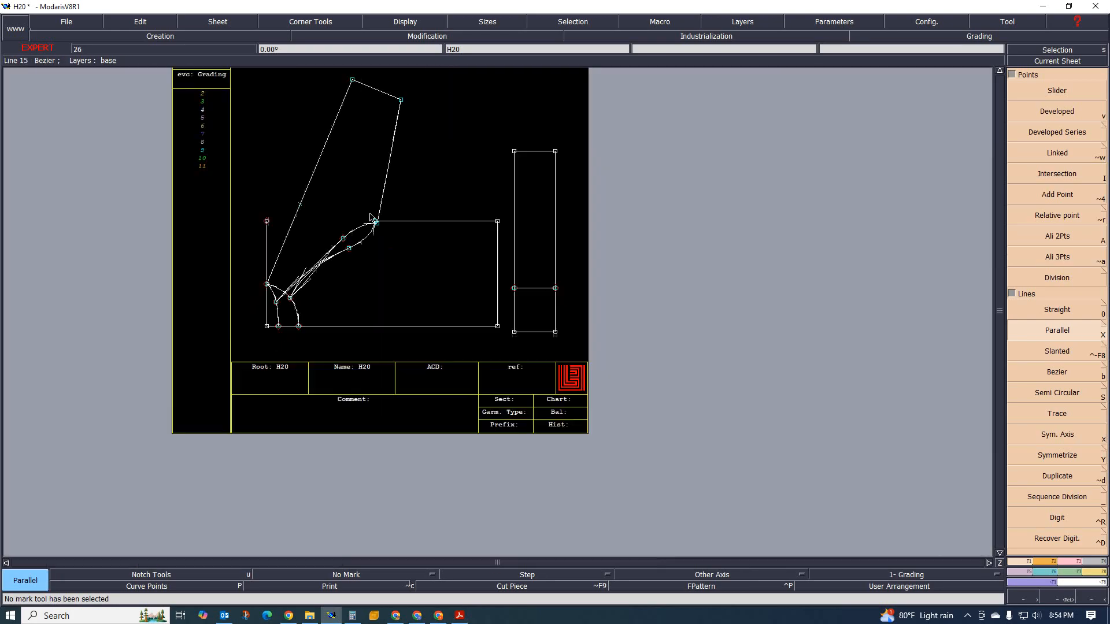
{"action": "scroll", "coordinate": [421, 260], "scroll_direction": "up", "scroll_amount": 1}
{"action": "scroll", "coordinate": [405, 255], "scroll_direction": "down", "scroll_amount": 1}
{"action": "scroll", "coordinate": [363, 223], "scroll_direction": "up", "scroll_amount": 1}
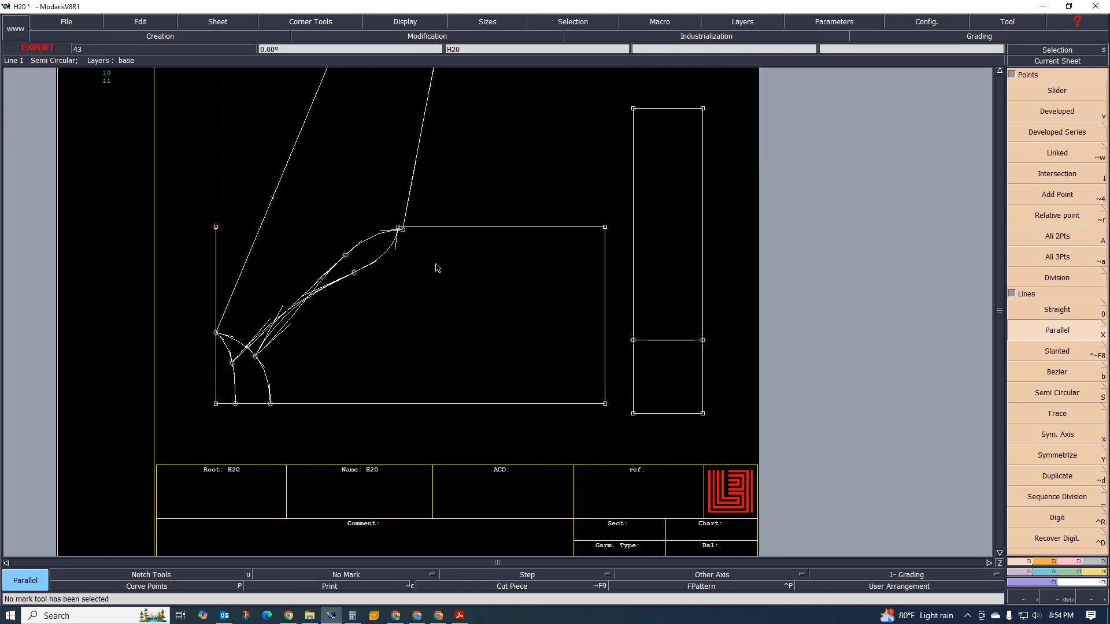
{"action": "scroll", "coordinate": [389, 277], "scroll_direction": "up", "scroll_amount": 1}
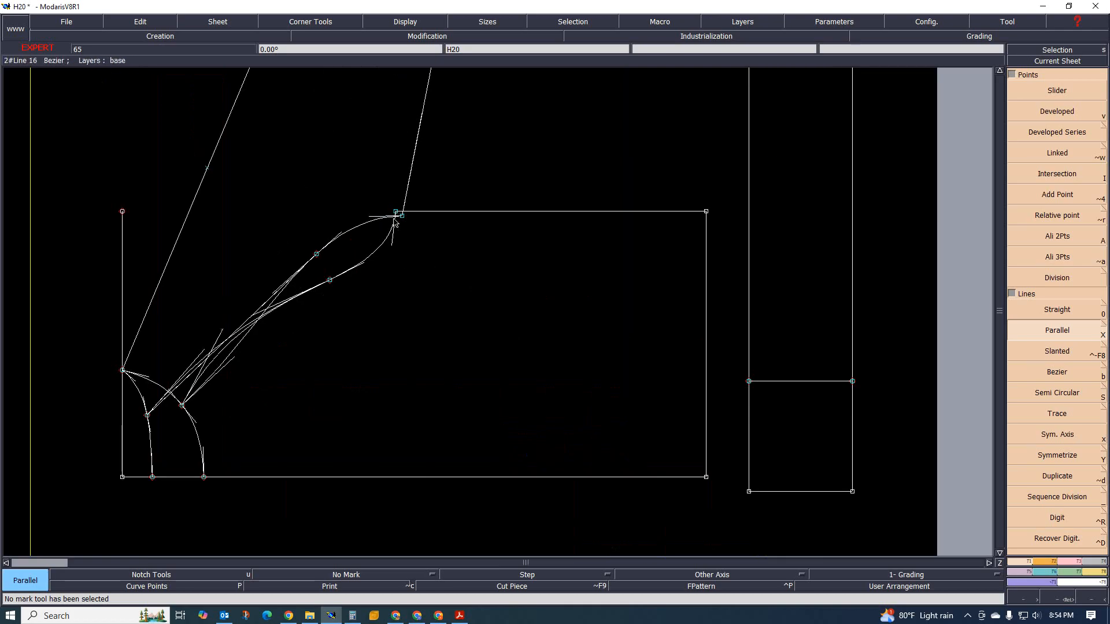
{"action": "scroll", "coordinate": [398, 215], "scroll_direction": "up", "scroll_amount": 1}
{"action": "scroll", "coordinate": [399, 219], "scroll_direction": "down", "scroll_amount": 2}
{"action": "scroll", "coordinate": [391, 213], "scroll_direction": "up", "scroll_amount": 1}
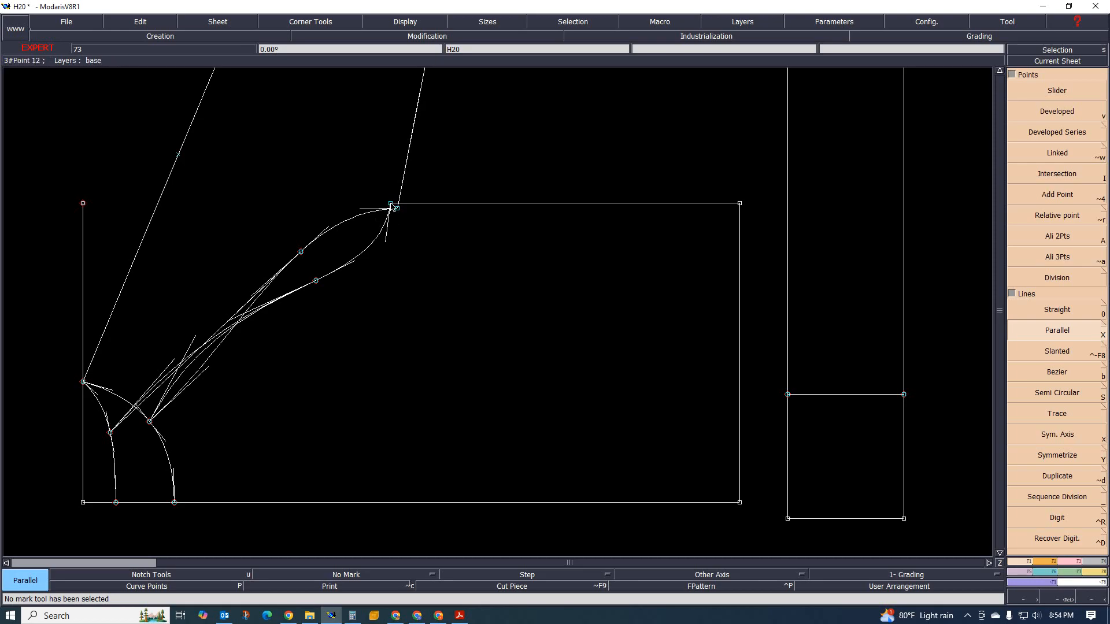
{"action": "scroll", "coordinate": [391, 206], "scroll_direction": "up", "scroll_amount": 1}
{"action": "scroll", "coordinate": [383, 209], "scroll_direction": "down", "scroll_amount": 1}
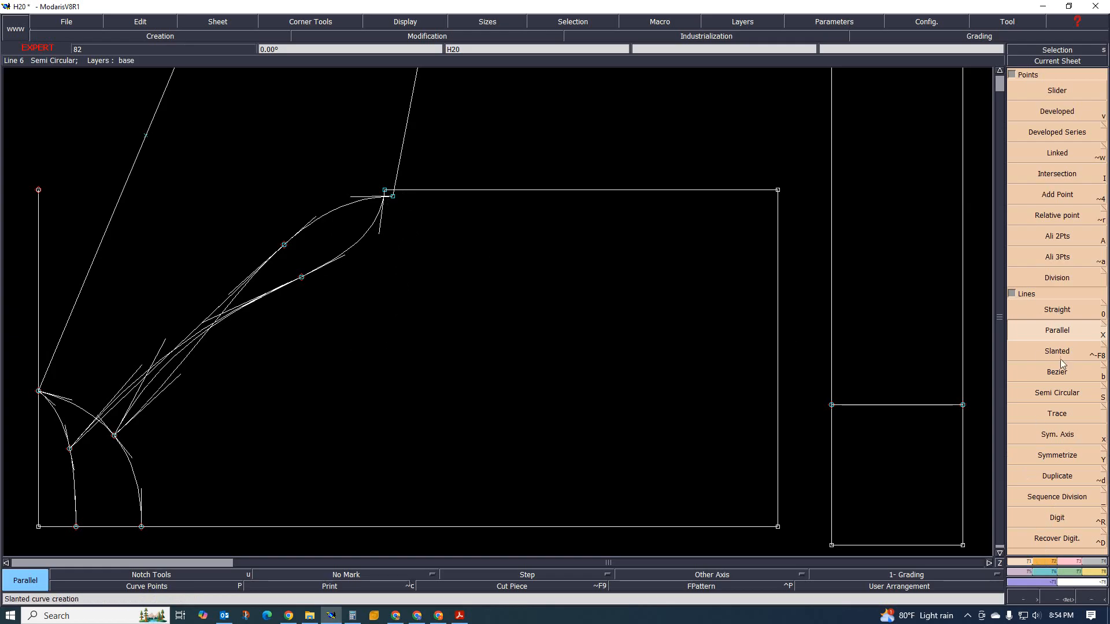
- Place a developed point 1 cm from the underarm corner along the body rectangle's upper edge and insert it into the line
{"action": "left_click", "coordinate": [1051, 113]}
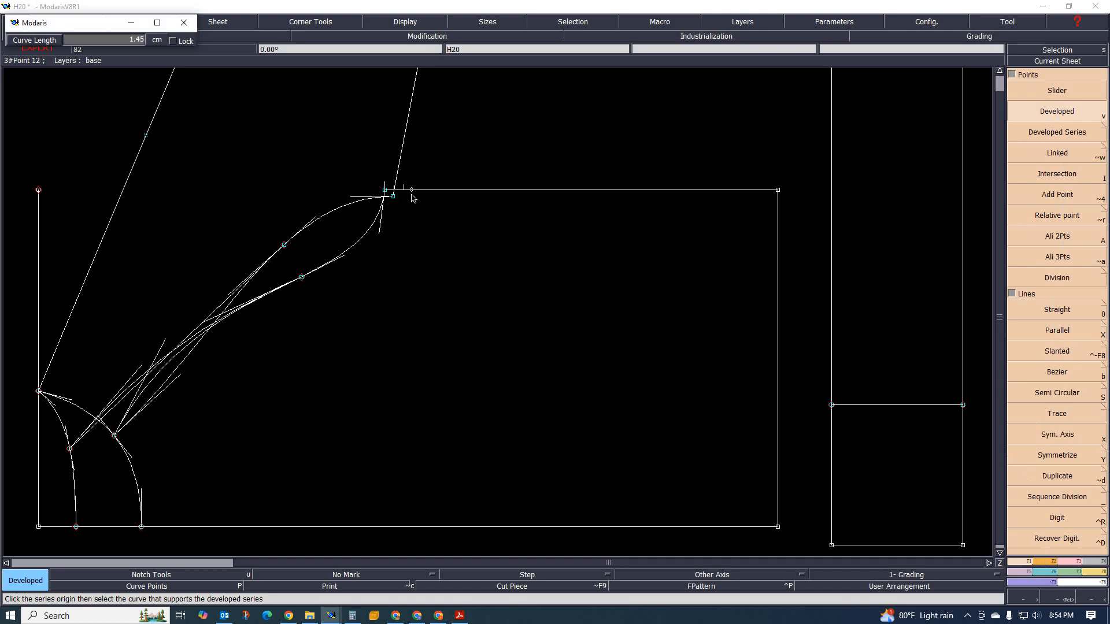
{"action": "type", "text": "1"}
{"action": "key", "text": "Return"}
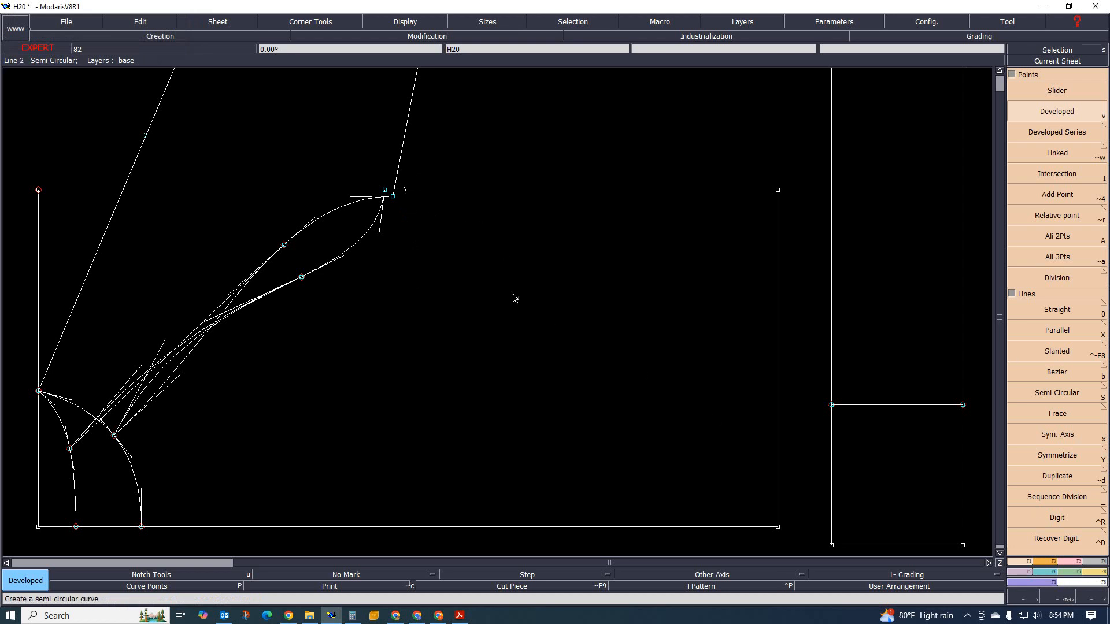
{"action": "left_click", "coordinate": [1071, 560]}
{"action": "left_click", "coordinate": [1068, 341]}
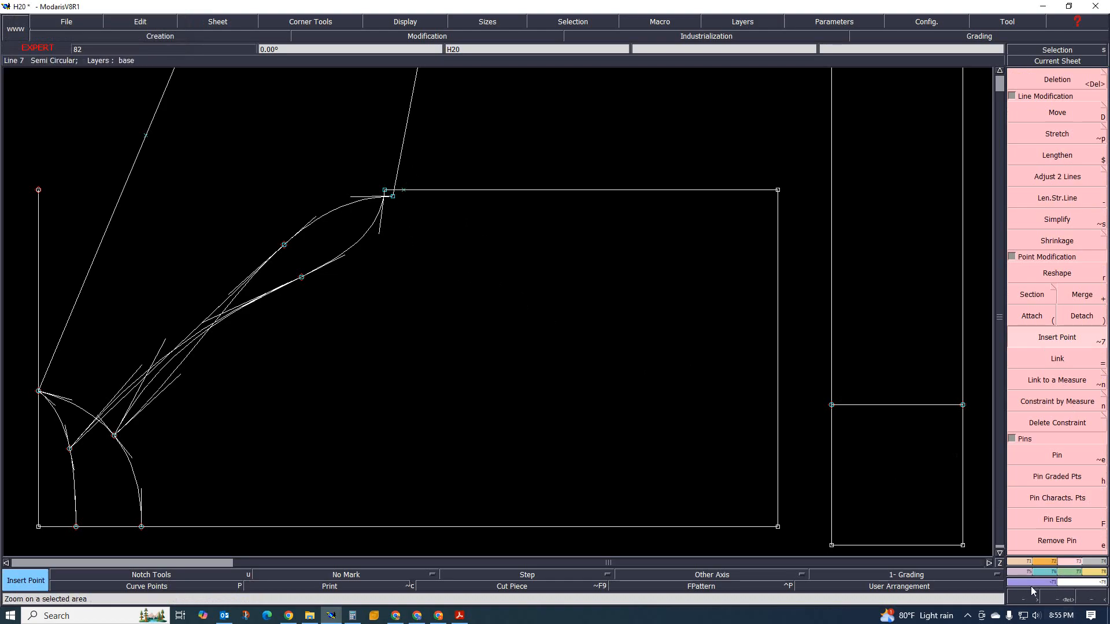
- Draw a straight line from the developed point to the body rectangle's lower edge and align its lower end vertically under the point
{"action": "key", "text": "F1"}
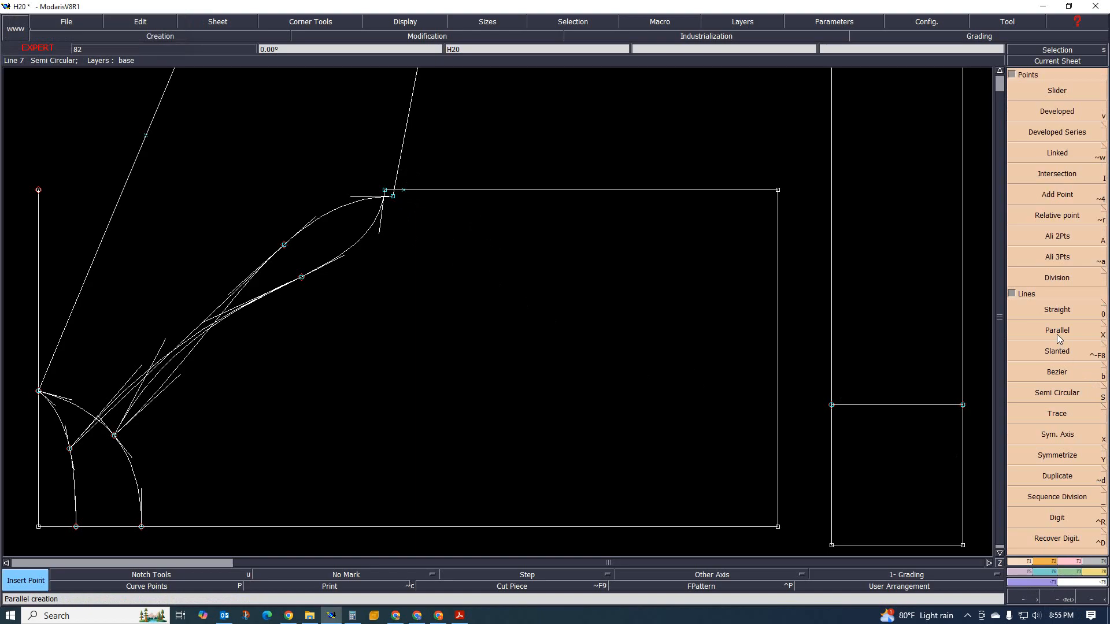
{"action": "left_click", "coordinate": [1057, 310]}
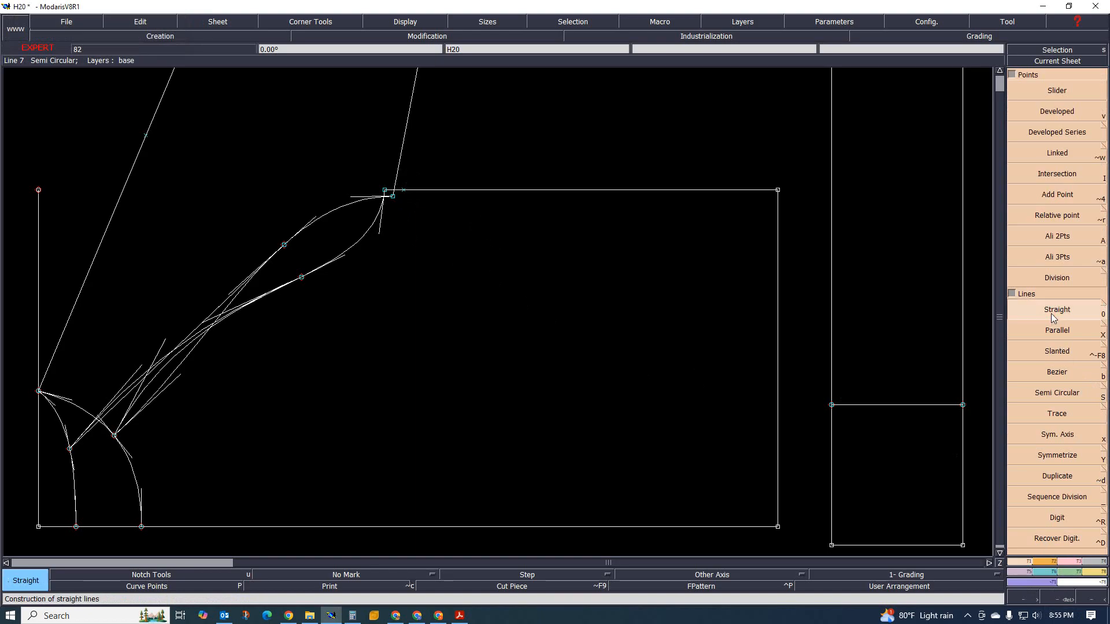
{"action": "left_click", "coordinate": [403, 191]}
{"action": "left_click", "coordinate": [393, 527]}
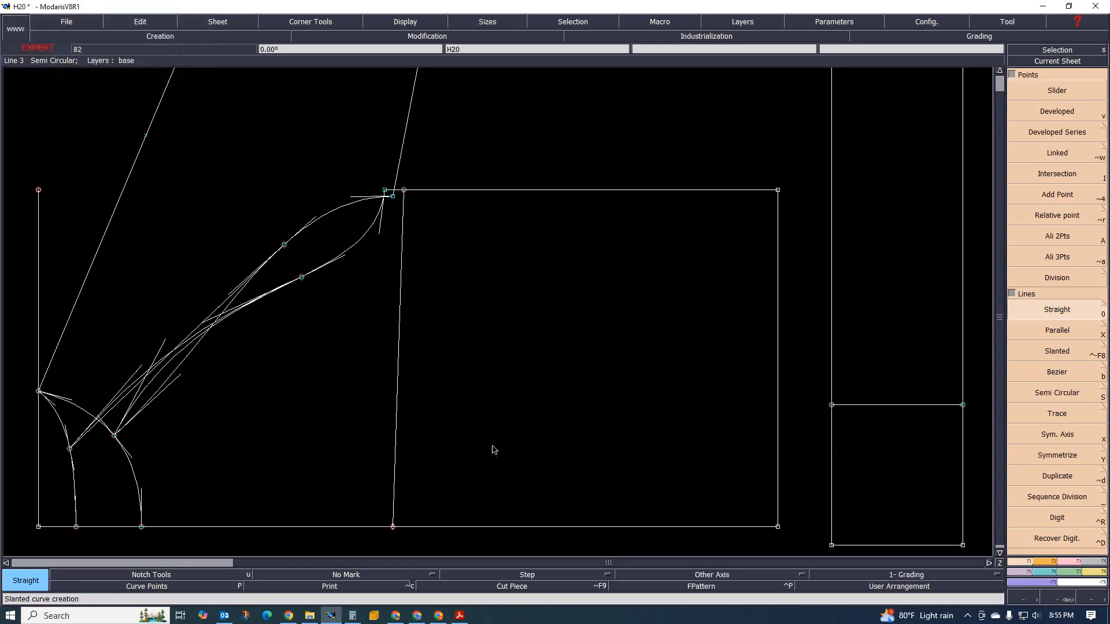
{"action": "left_click", "coordinate": [1081, 242]}
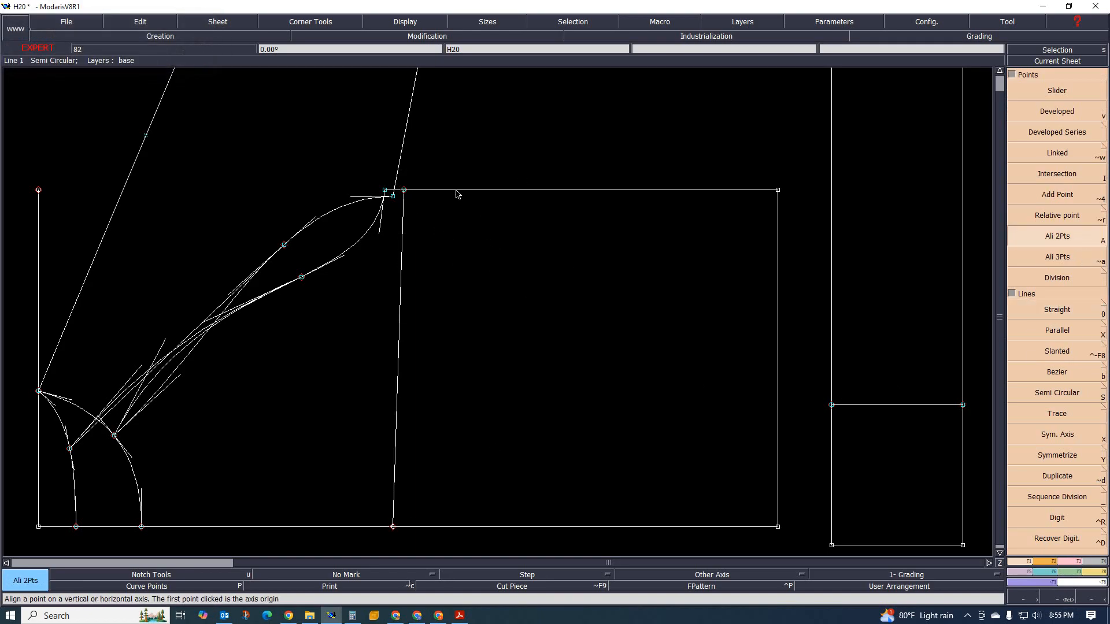
{"action": "left_click", "coordinate": [405, 191]}
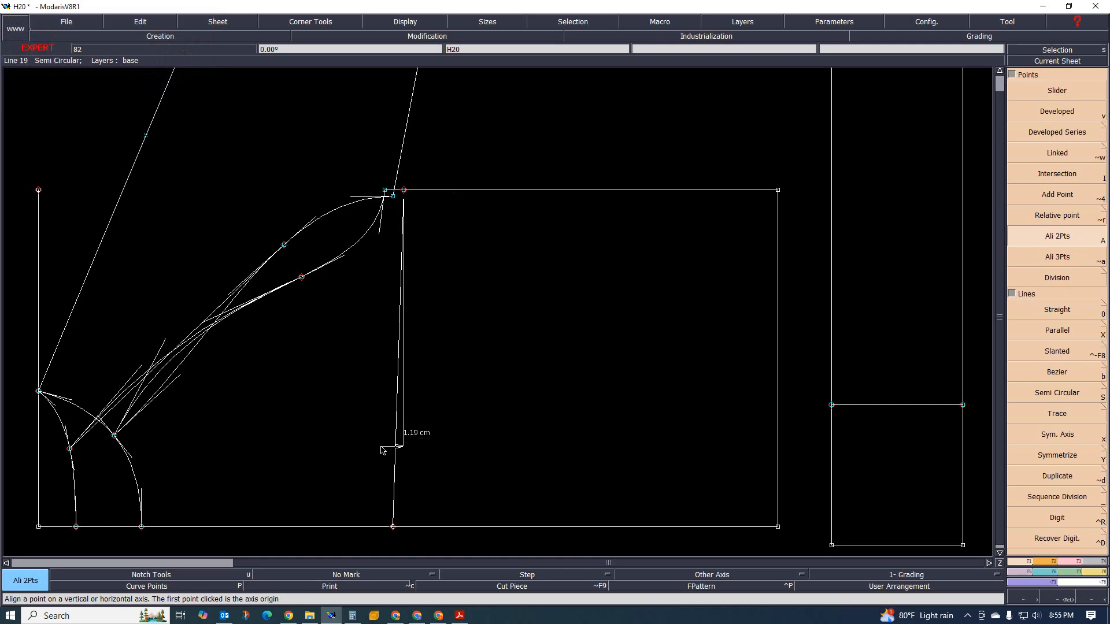
{"action": "left_click", "coordinate": [393, 527]}
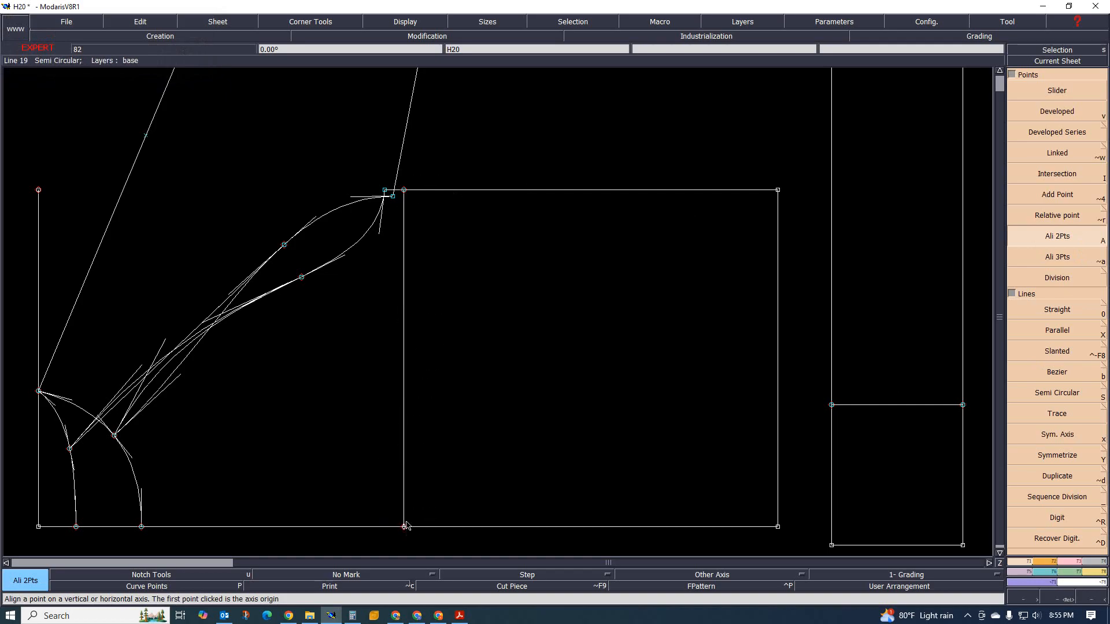
- Check the front sketch in VABORAGE TF.pdf, then in Modaris place a developed point on the lower edge, hemward of the vertical line's foot
{"action": "left_click", "coordinate": [460, 617]}
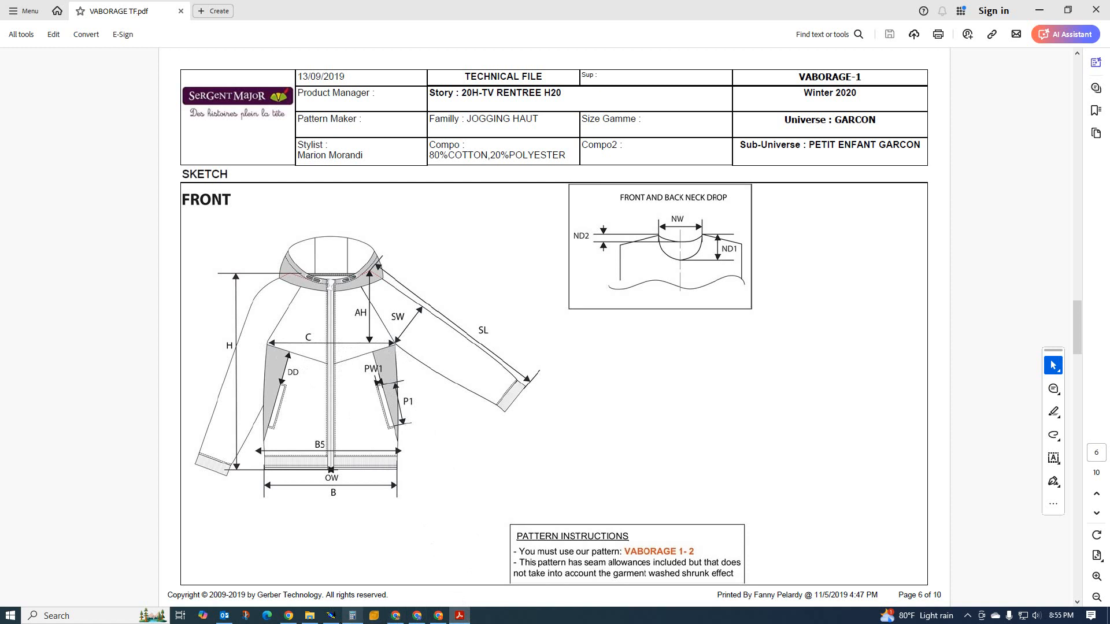
{"action": "left_click", "coordinate": [330, 616]}
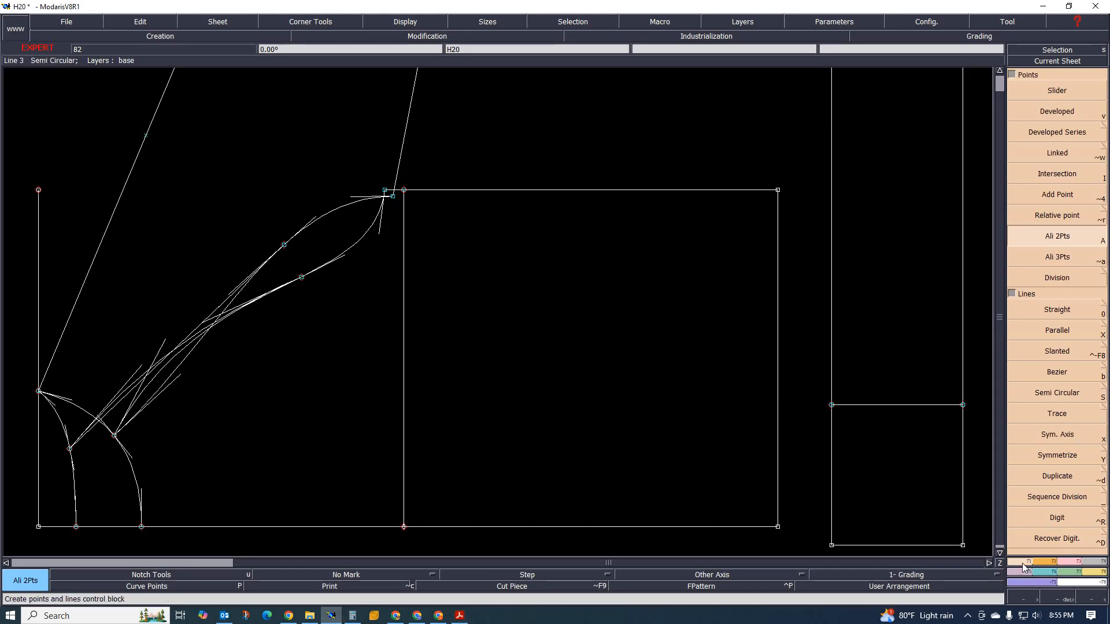
{"action": "left_click", "coordinate": [1062, 115]}
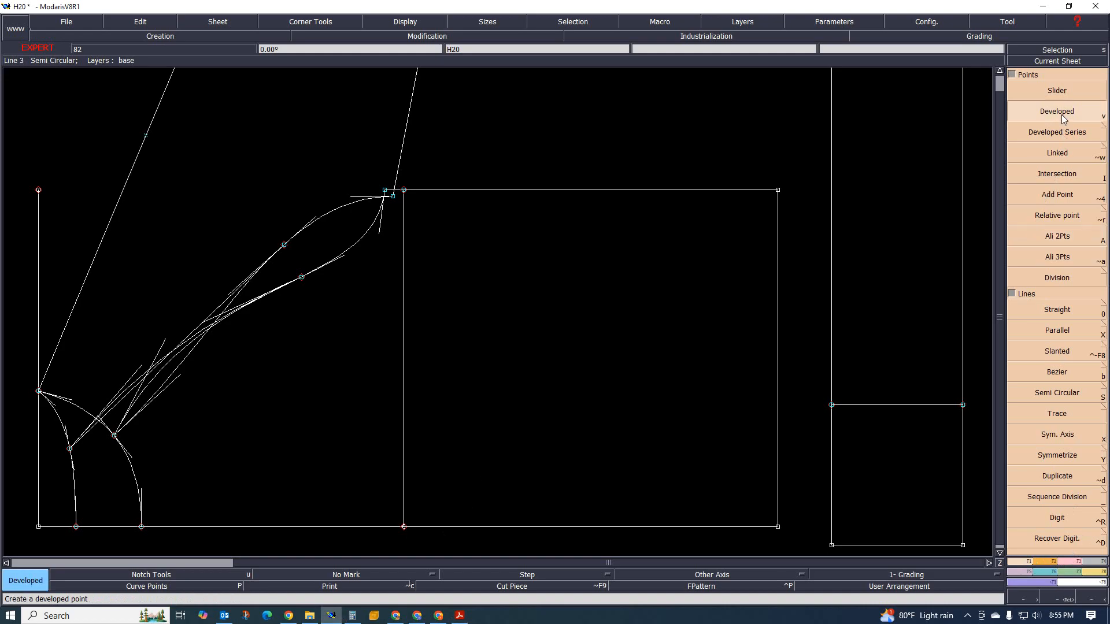
{"action": "left_click", "coordinate": [404, 526]}
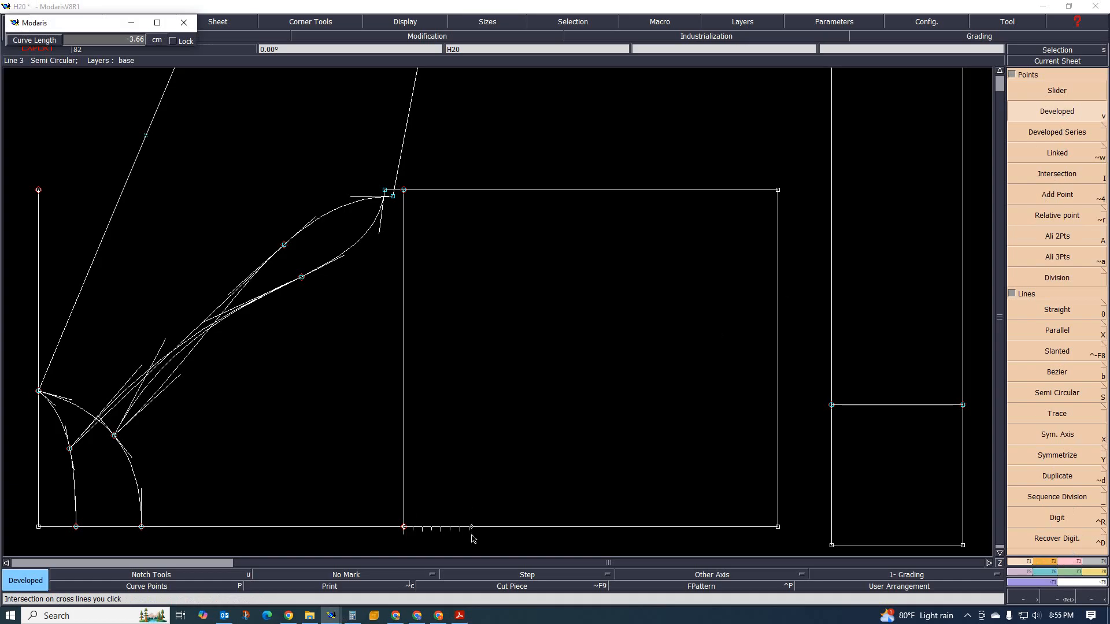
{"action": "key", "text": "BackSpace"}
{"action": "key", "text": "Return"}
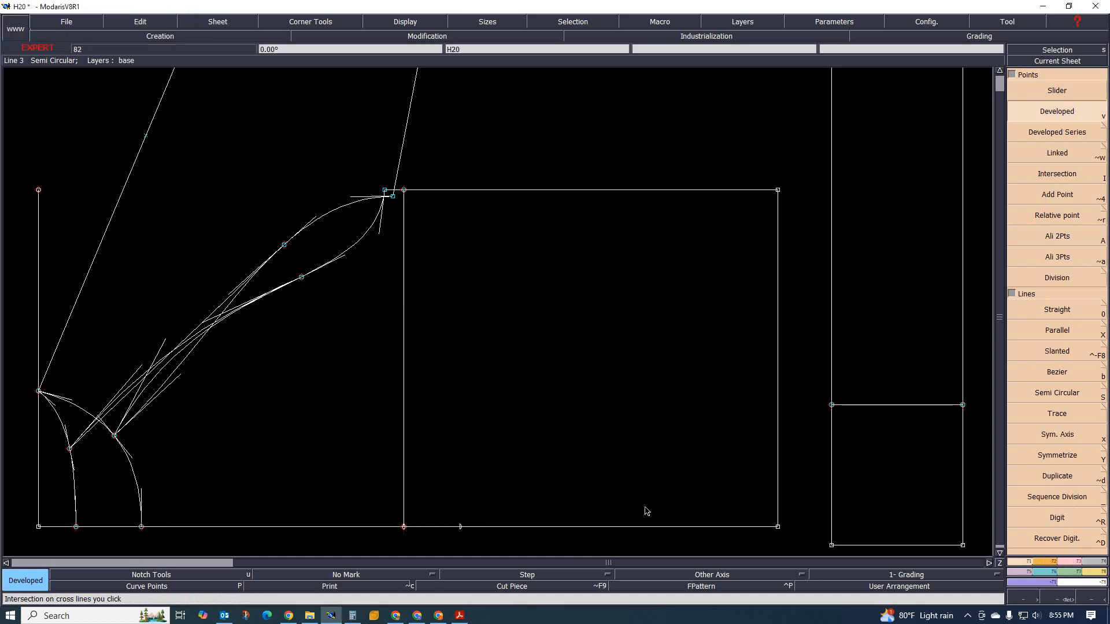
- Draw a slanted straight line from the vertical line's upper end to the developed point on the body rectangle's lower edge
{"action": "key", "text": "0"}
{"action": "left_click", "coordinate": [404, 190]}
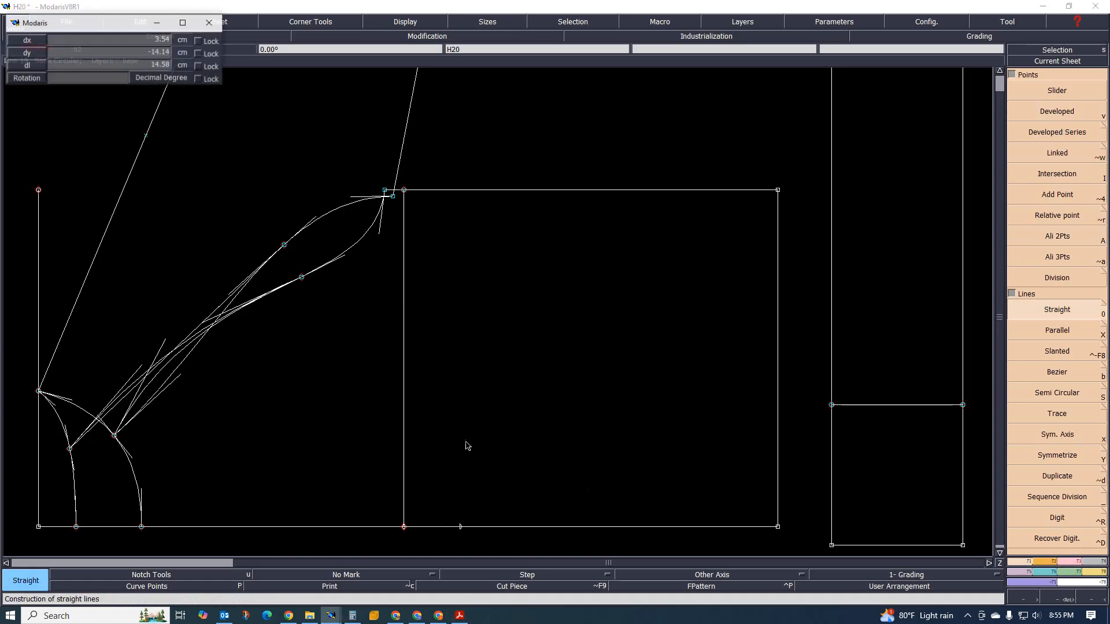
{"action": "left_click", "coordinate": [460, 527]}
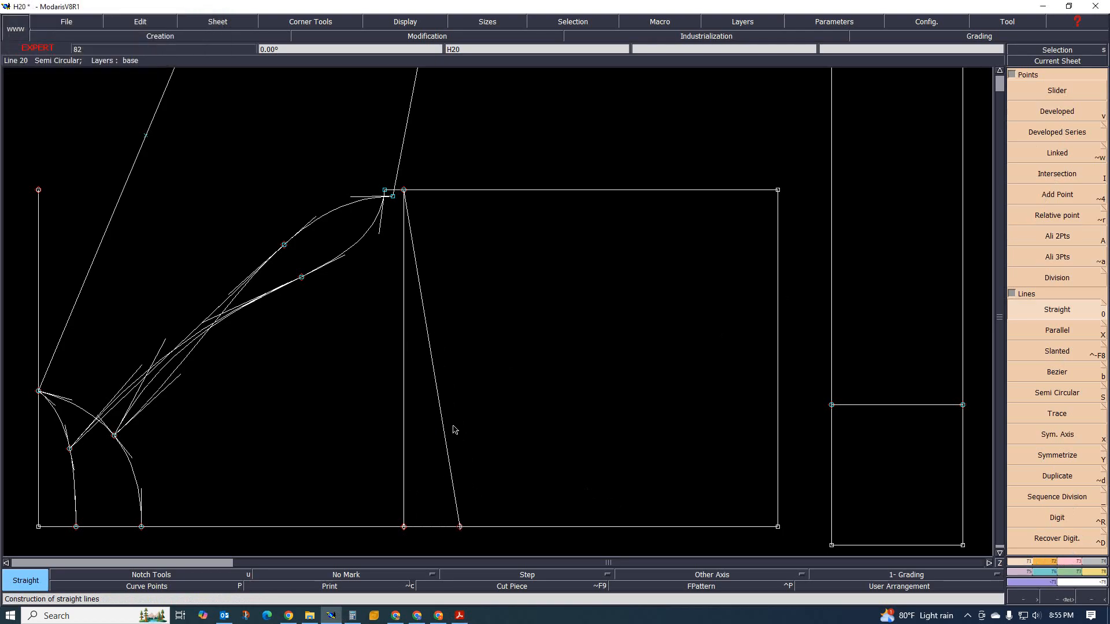
- Delete the vertical straight line running from the underarm point to the body rectangle's lower edge
{"action": "key", "text": "Delete"}
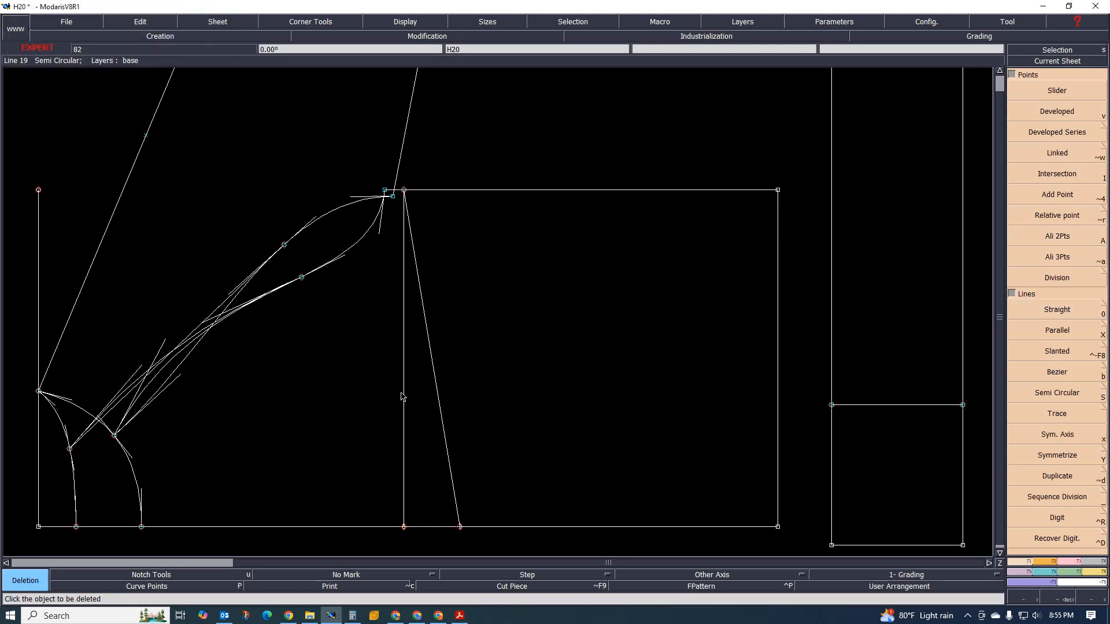
{"action": "left_click", "coordinate": [403, 396]}
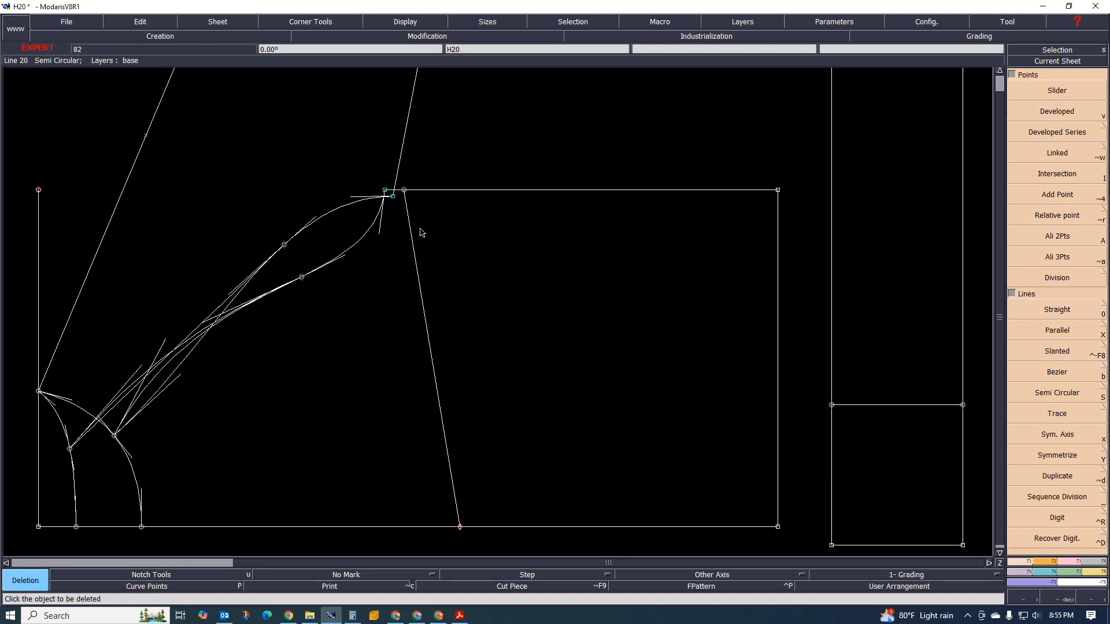
{"action": "scroll", "coordinate": [393, 276], "scroll_direction": "down", "scroll_amount": 3}
{"action": "scroll", "coordinate": [392, 279], "scroll_direction": "up", "scroll_amount": 2}
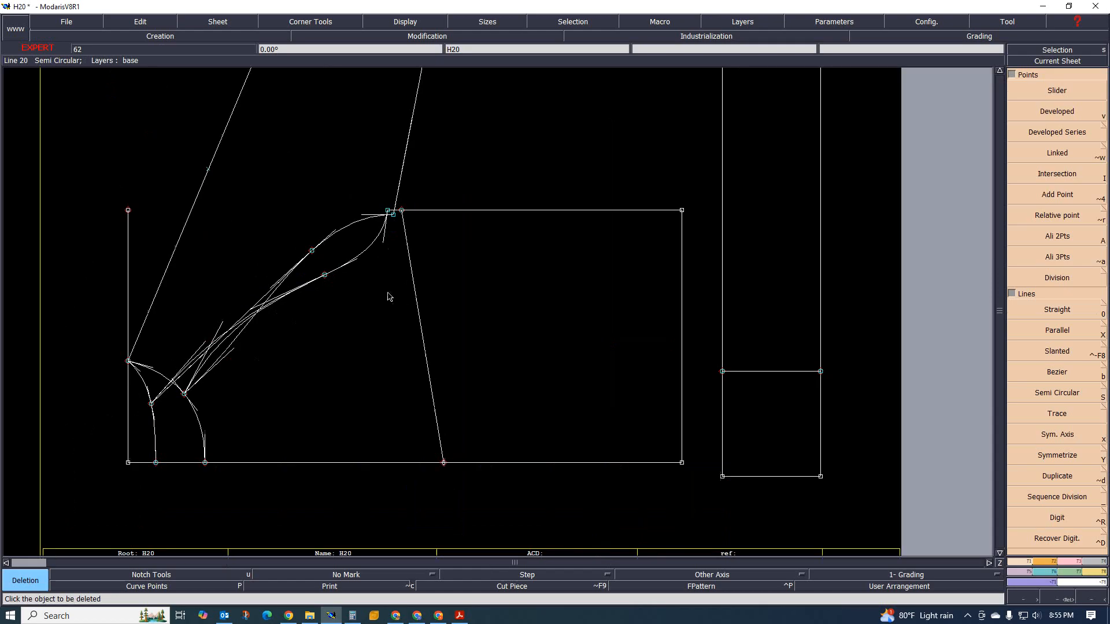
- Check the front sketch in VABORAGE TF.pdf, then in Modaris place a developed point on the body rectangle's upper edge, measured from the hem corner
{"action": "left_click", "coordinate": [454, 615]}
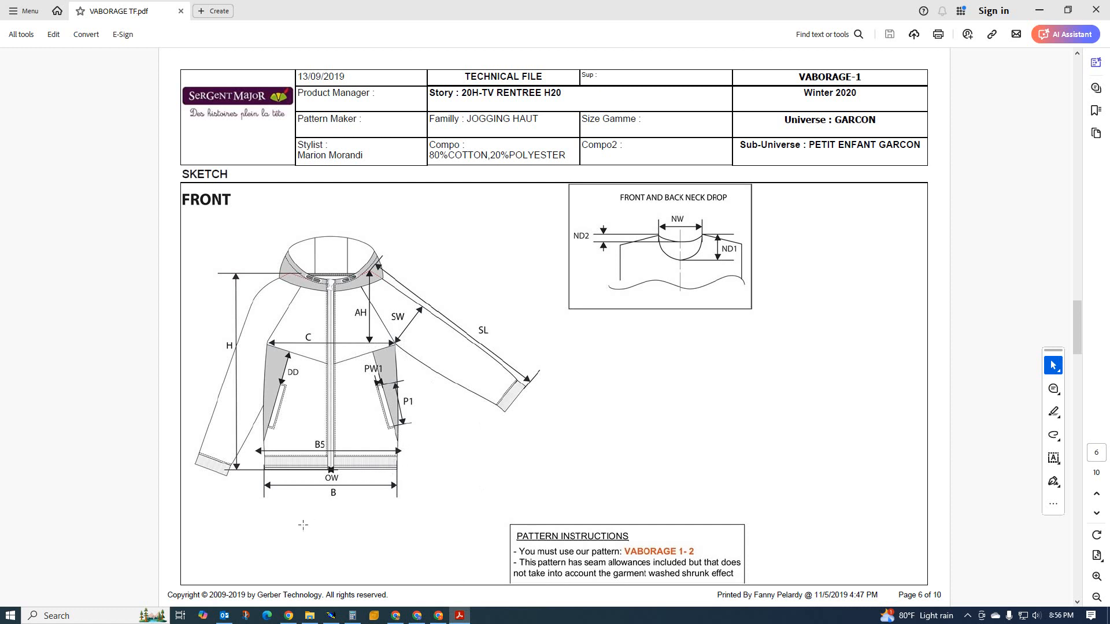
{"action": "scroll", "coordinate": [303, 525], "scroll_direction": "down", "scroll_amount": 1}
{"action": "scroll", "coordinate": [375, 479], "scroll_direction": "up", "scroll_amount": 1}
{"action": "left_click", "coordinate": [333, 617]}
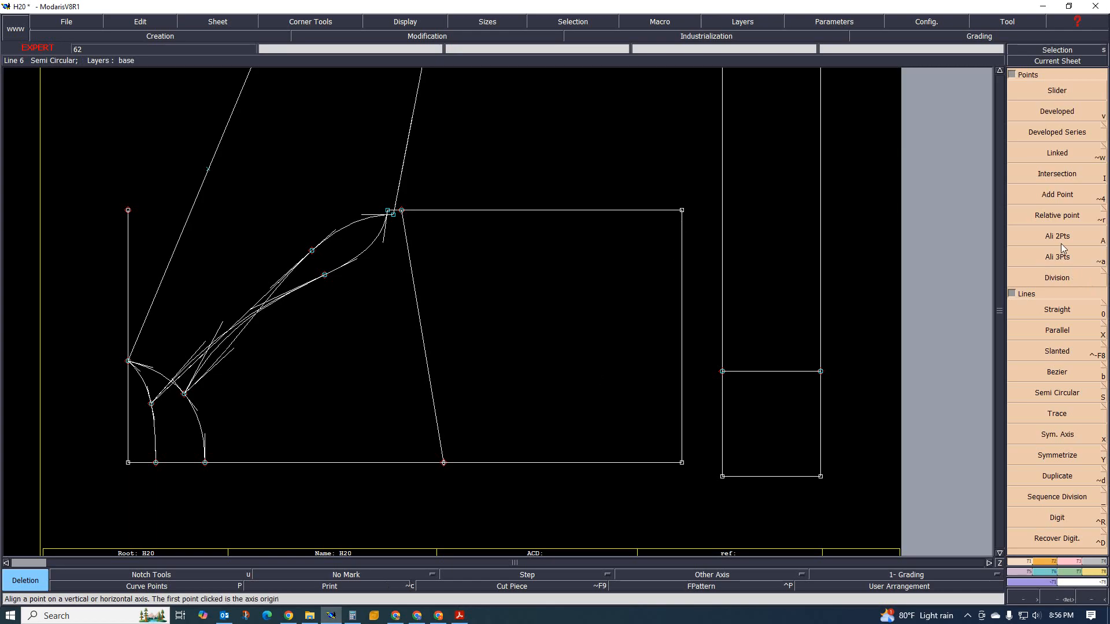
{"action": "left_click", "coordinate": [1056, 111]}
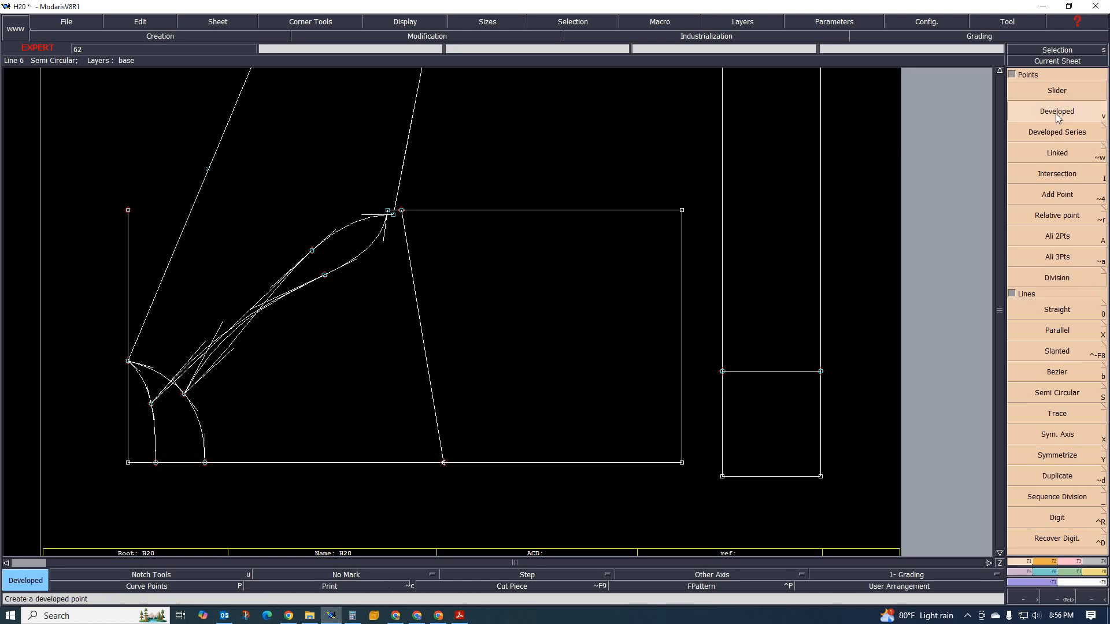
{"action": "left_click", "coordinate": [682, 210]}
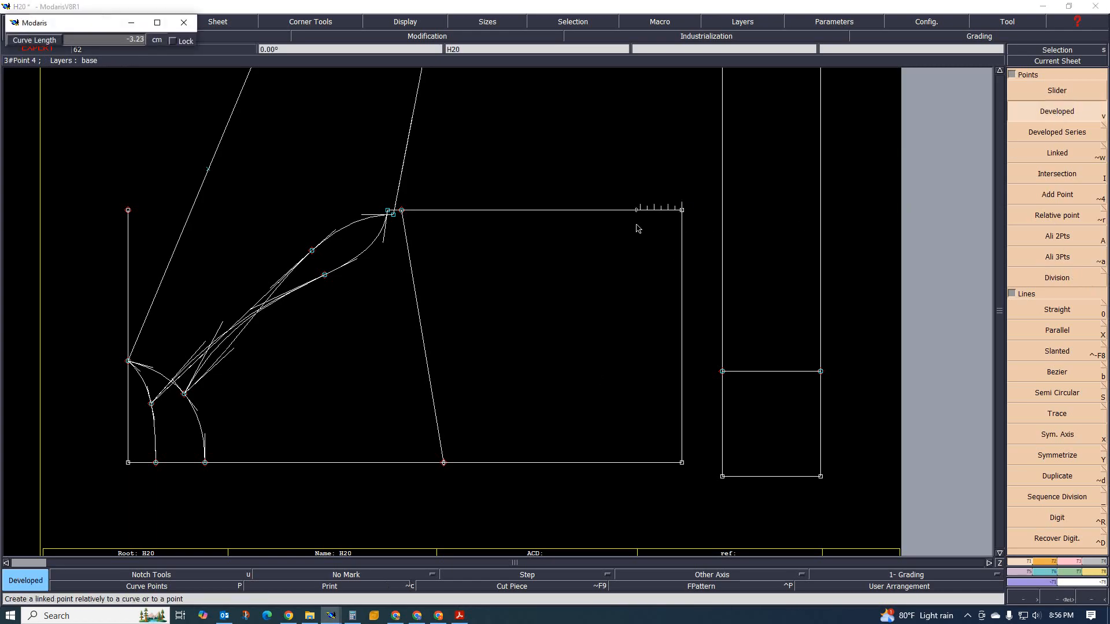
{"action": "key", "text": "BackSpace"}
{"action": "key", "text": "Return"}
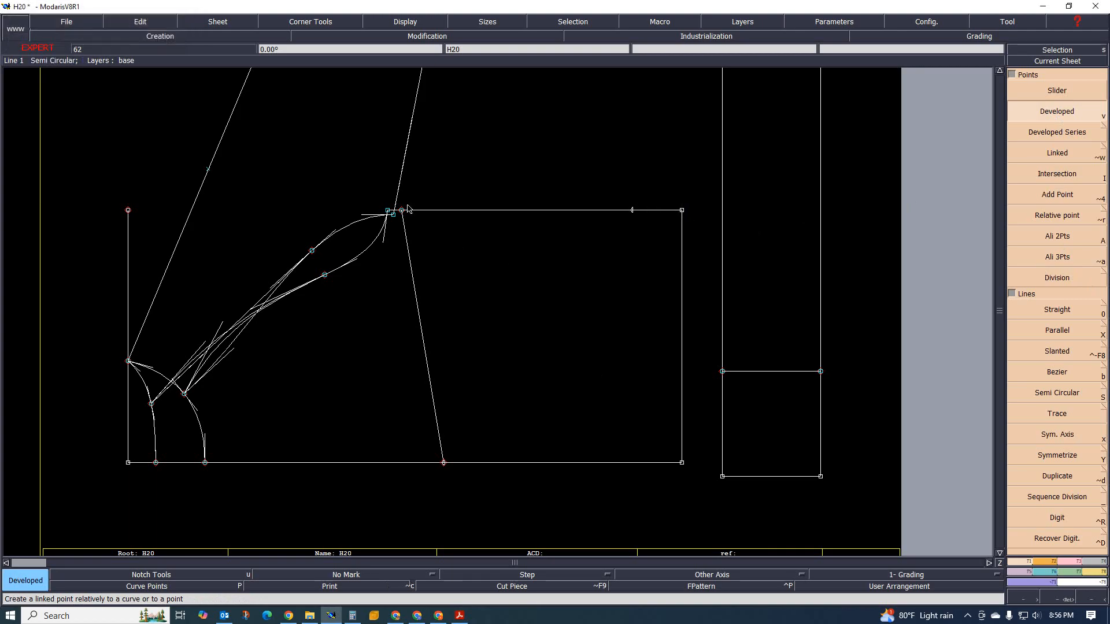
{"action": "left_click", "coordinate": [406, 210]}
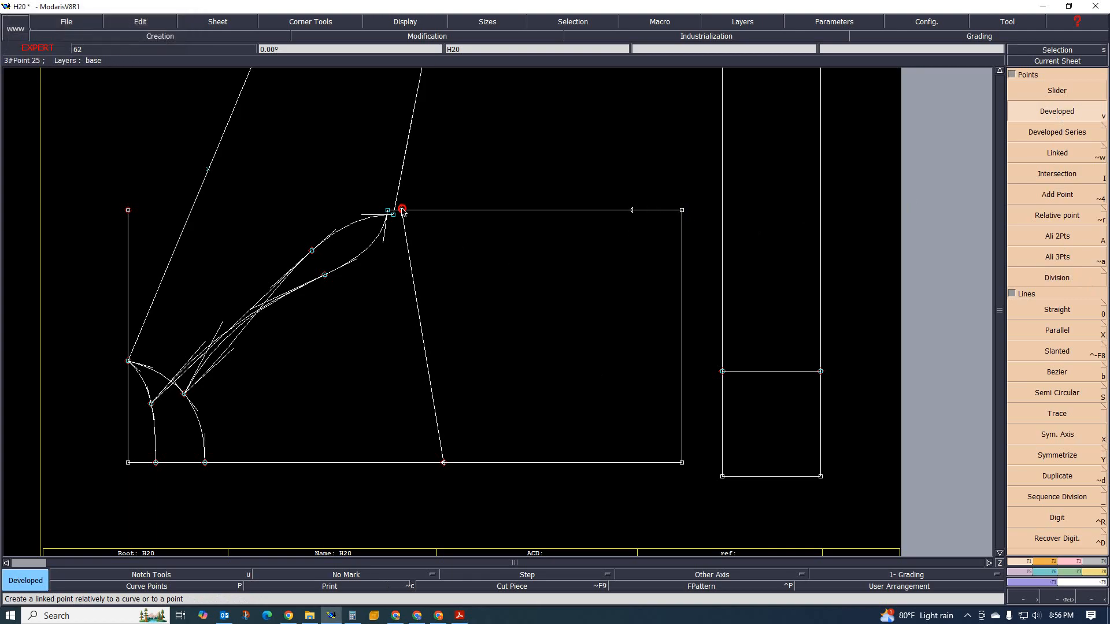
{"action": "left_click", "coordinate": [422, 303]}
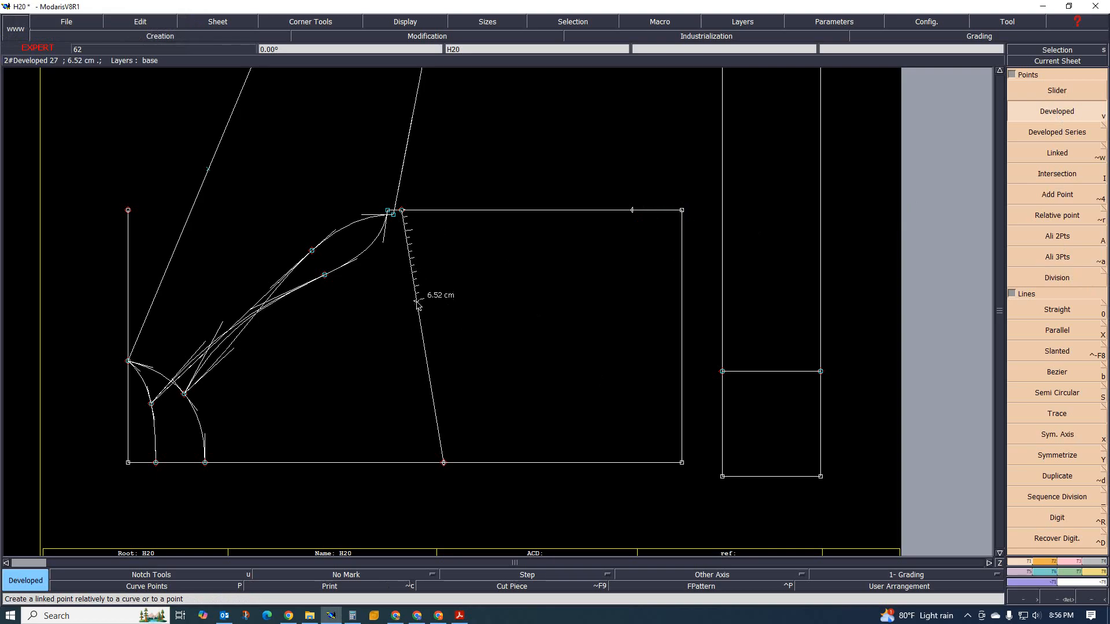
{"action": "key", "text": "ctrl+z"}
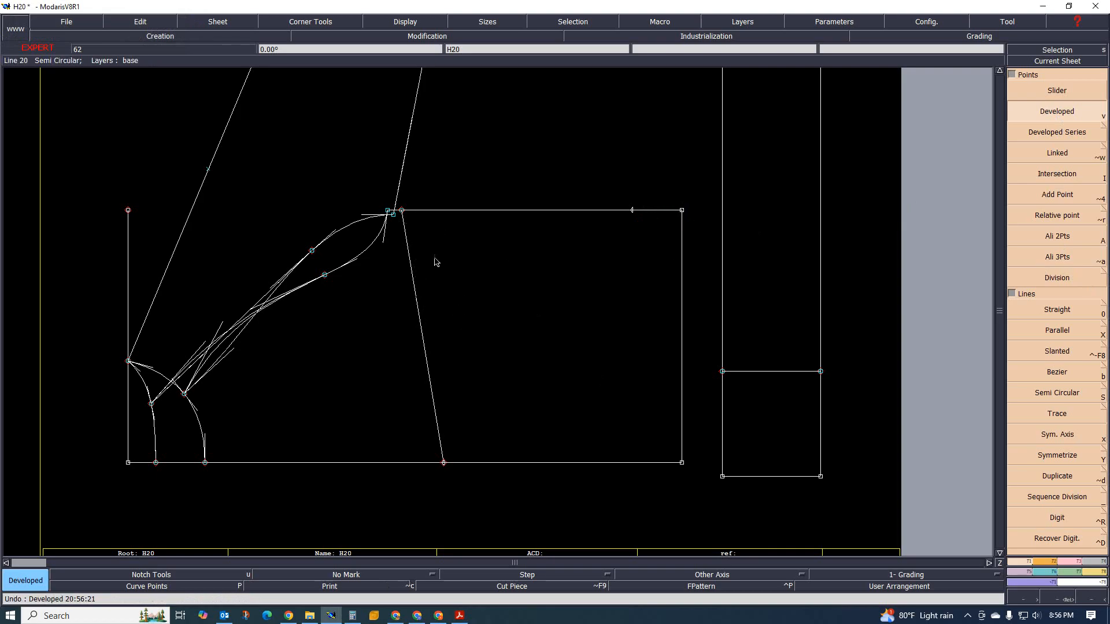
- Place a developed point 6 cm down the slanted line from its upper end, and insert it and the upper-edge point into their lines
{"action": "left_click", "coordinate": [402, 211]}
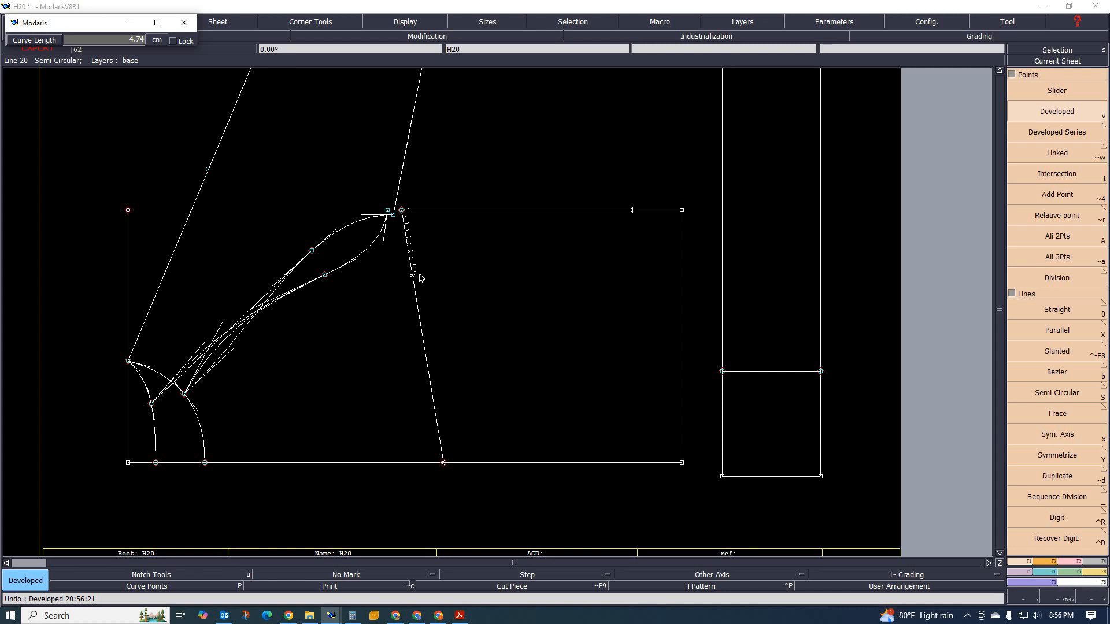
{"action": "type", "text": "6"}
{"action": "left_click", "coordinate": [463, 321]}
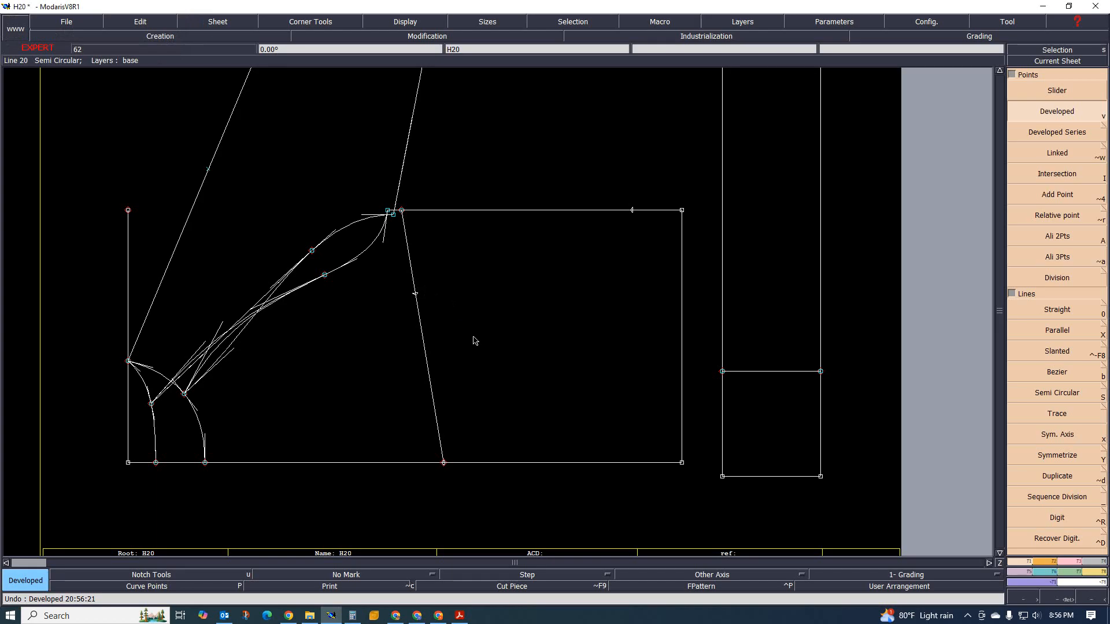
{"action": "key", "text": "i"}
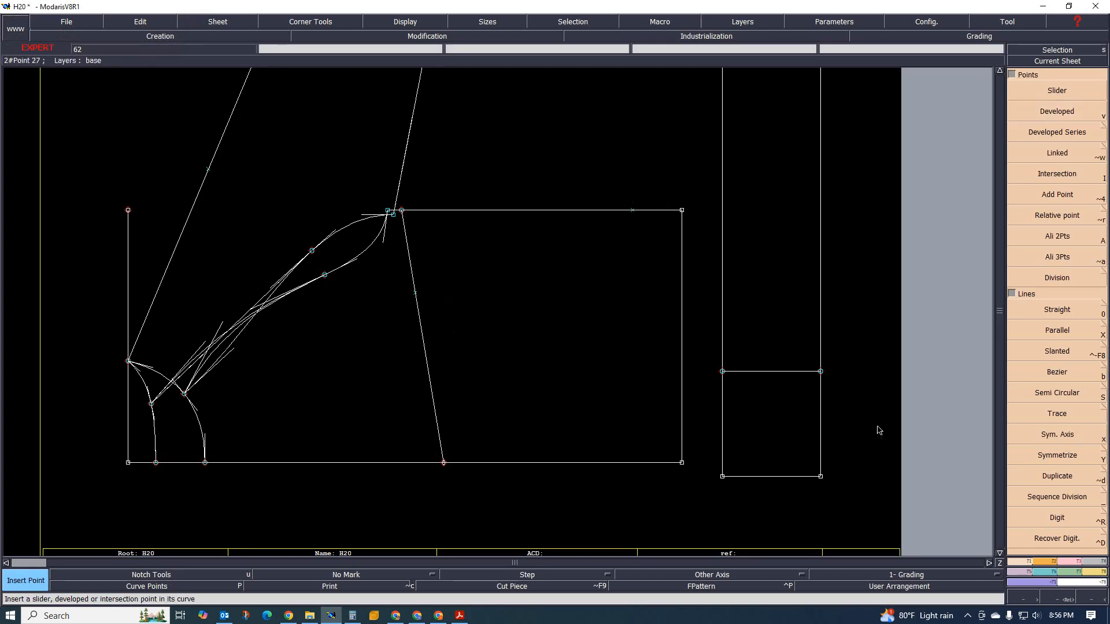
- Draw a straight line from the inserted point on the slanted line to the inserted point near the hem on the upper edge
{"action": "left_click", "coordinate": [1056, 310]}
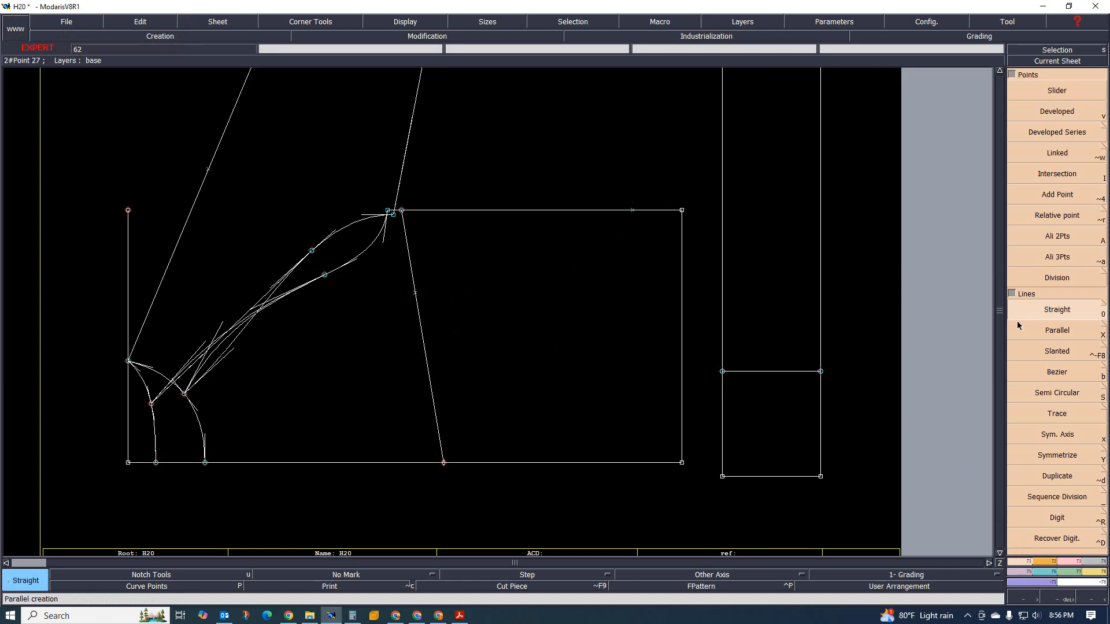
{"action": "left_click", "coordinate": [415, 293]}
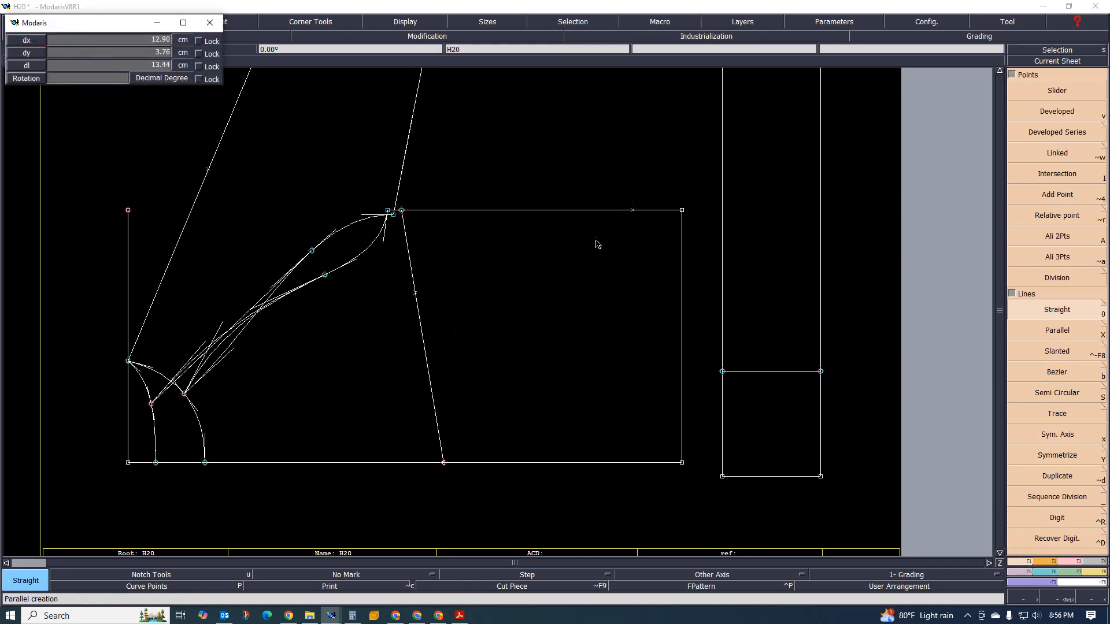
{"action": "left_click", "coordinate": [632, 210]}
{"action": "scroll", "coordinate": [462, 310], "scroll_direction": "down", "scroll_amount": 2}
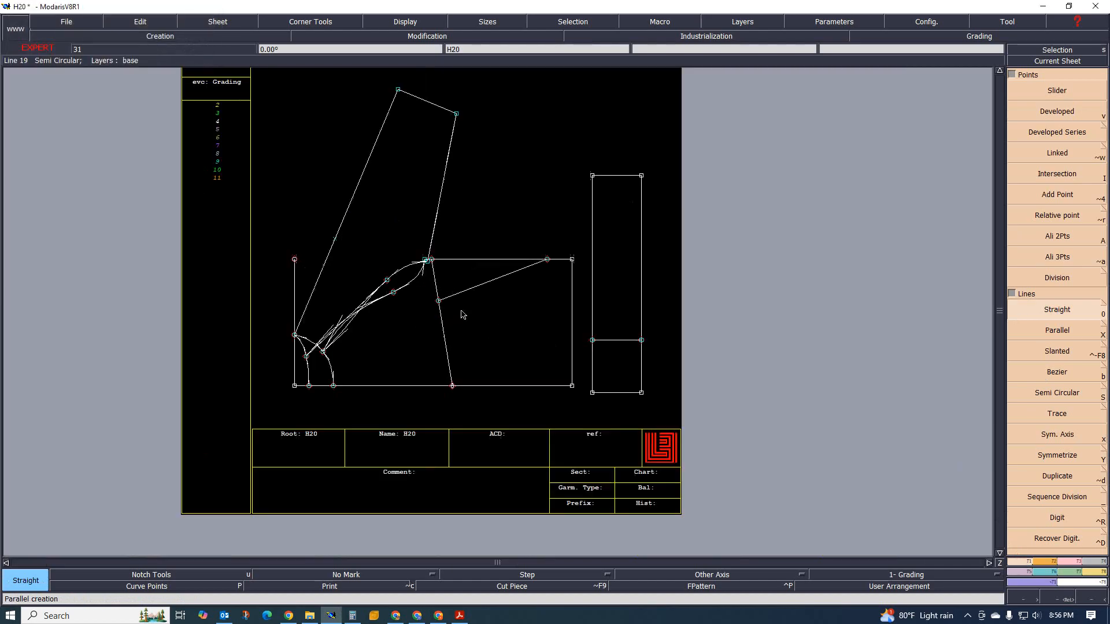
{"action": "scroll", "coordinate": [466, 289], "scroll_direction": "up", "scroll_amount": 1}
- Look up the front pocket placement and measurements in the sketch and size chart of VABORAGE TF.pdf, then return to Modaris
{"action": "left_click", "coordinate": [460, 616]}
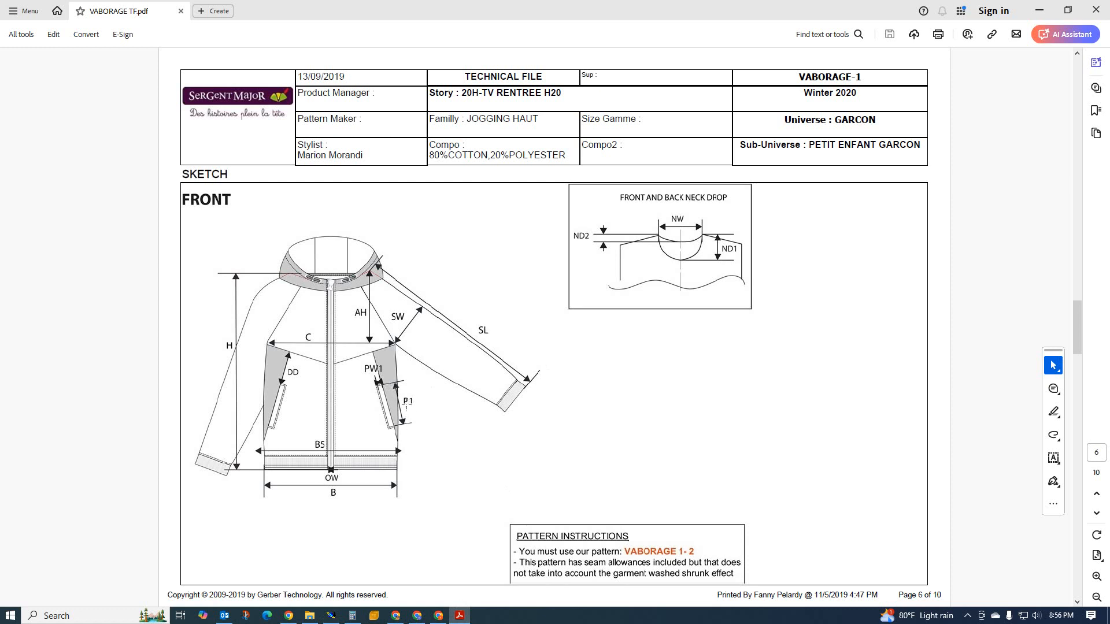
{"action": "scroll", "coordinate": [430, 452], "scroll_direction": "down", "scroll_amount": 2}
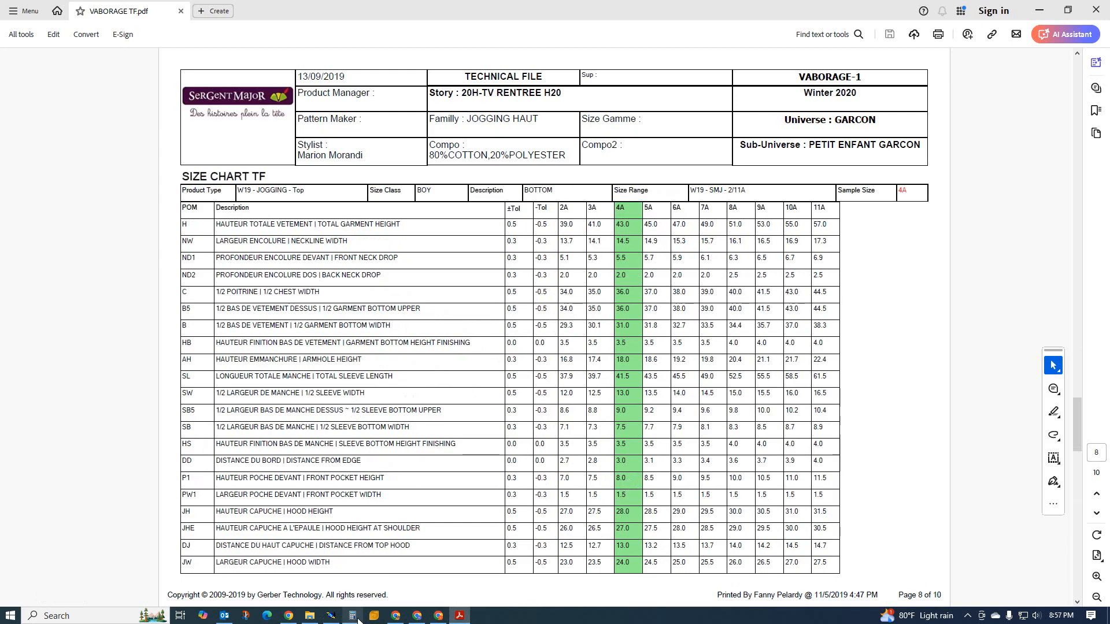
{"action": "scroll", "coordinate": [403, 543], "scroll_direction": "up", "scroll_amount": 2}
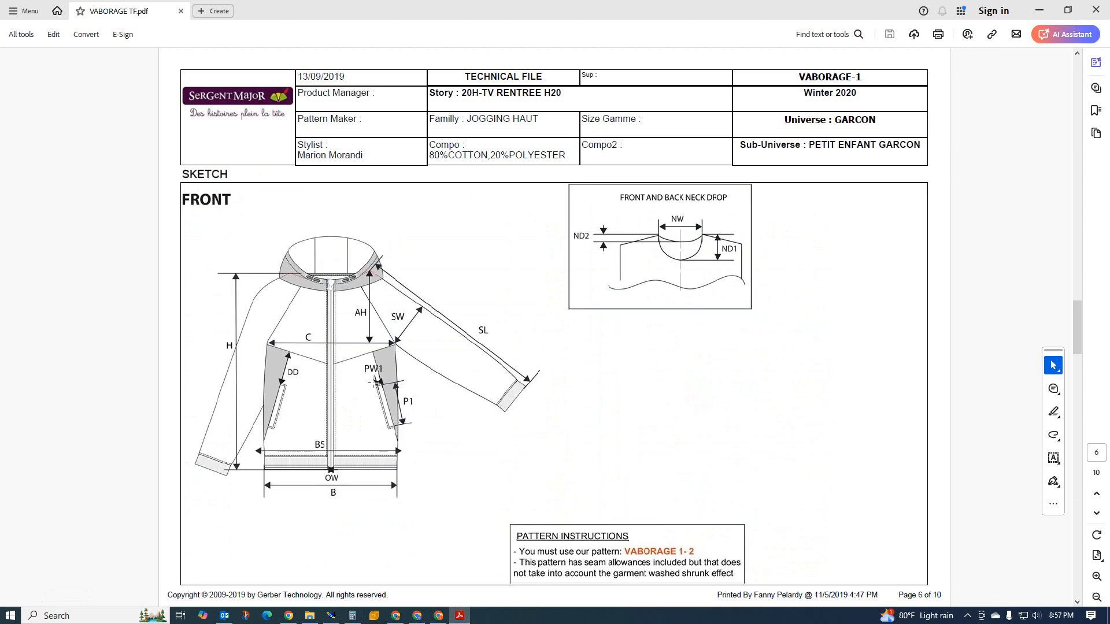
{"action": "left_click", "coordinate": [330, 616]}
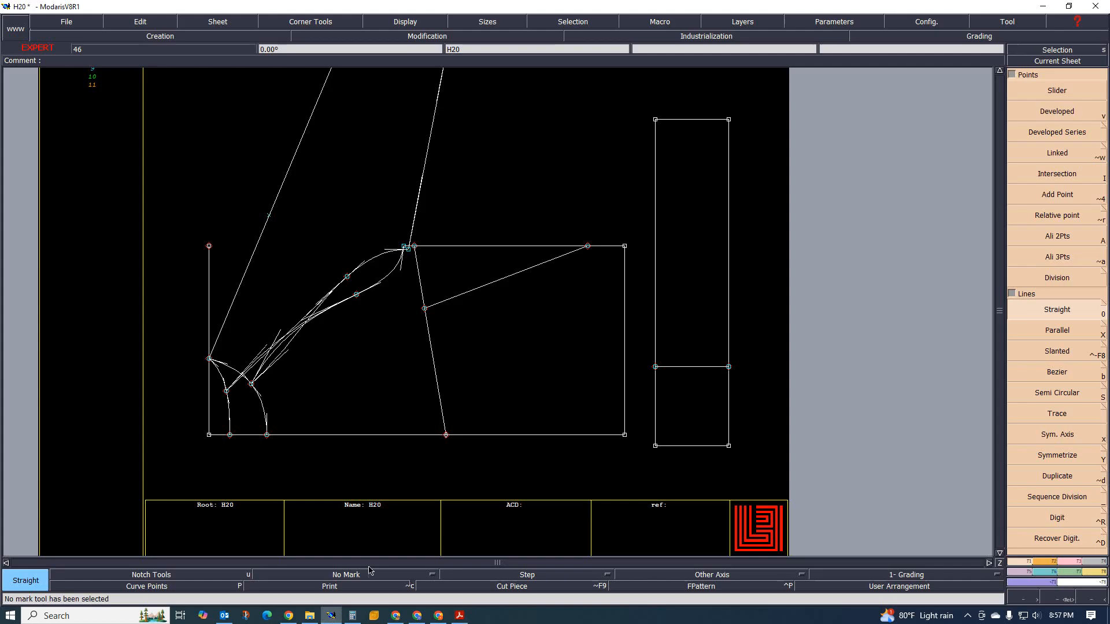
- Measure the length of the diagonal pocket line with a dynamic length measurement placed beside it
{"action": "scroll", "coordinate": [526, 275], "scroll_direction": "up", "scroll_amount": 2}
{"action": "scroll", "coordinate": [534, 278], "scroll_direction": "up", "scroll_amount": 2}
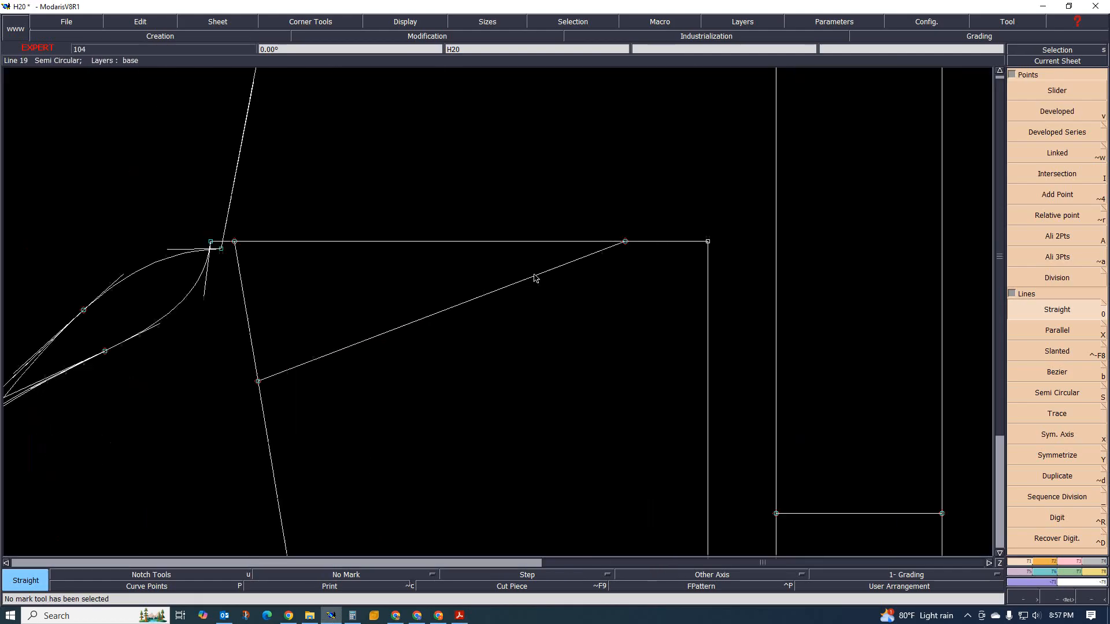
{"action": "left_click", "coordinate": [1098, 572]}
{"action": "left_click", "coordinate": [1070, 179]}
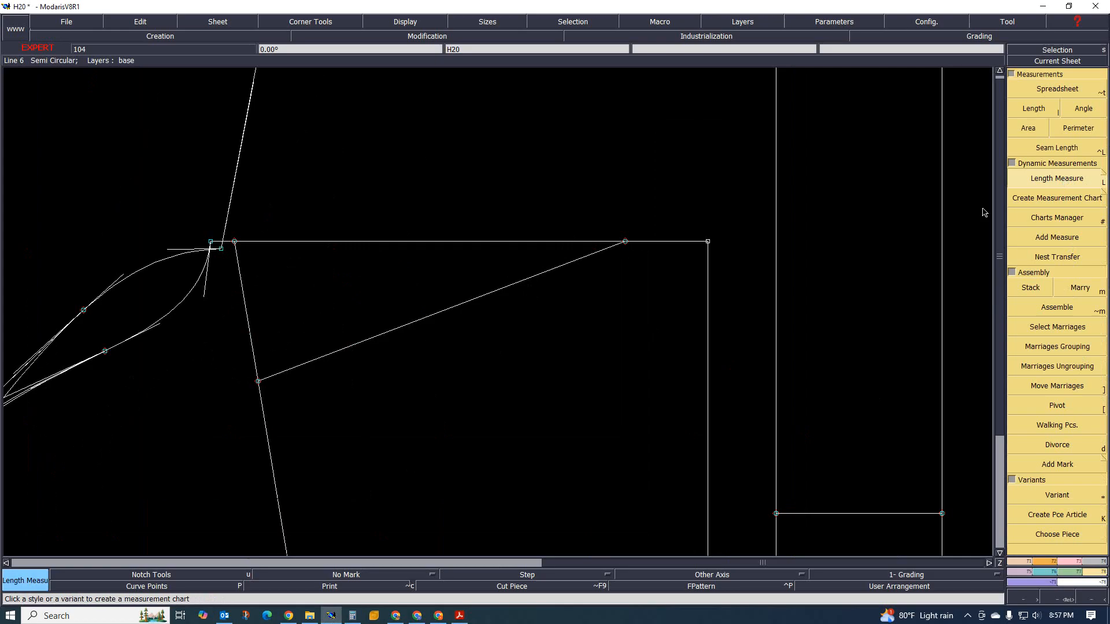
{"action": "left_click", "coordinate": [454, 315]}
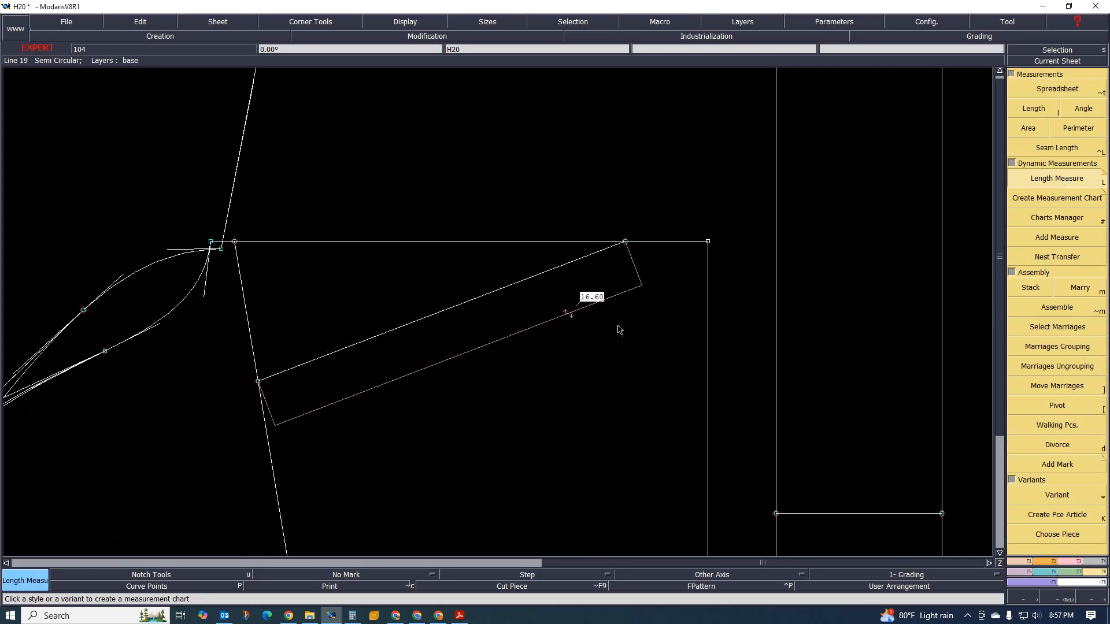
{"action": "left_click", "coordinate": [602, 305]}
- Mark the pocket opening on the diagonal line with a developed point measured from its hem end and a second one 8 cm further along
{"action": "key", "text": "x"}
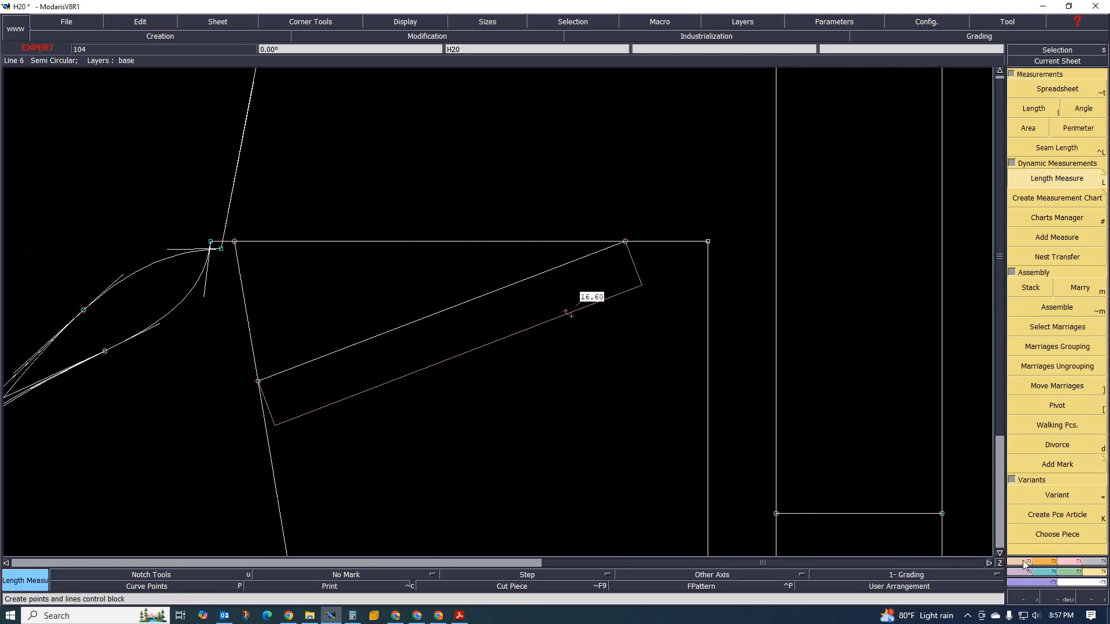
{"action": "left_click", "coordinate": [1056, 111]}
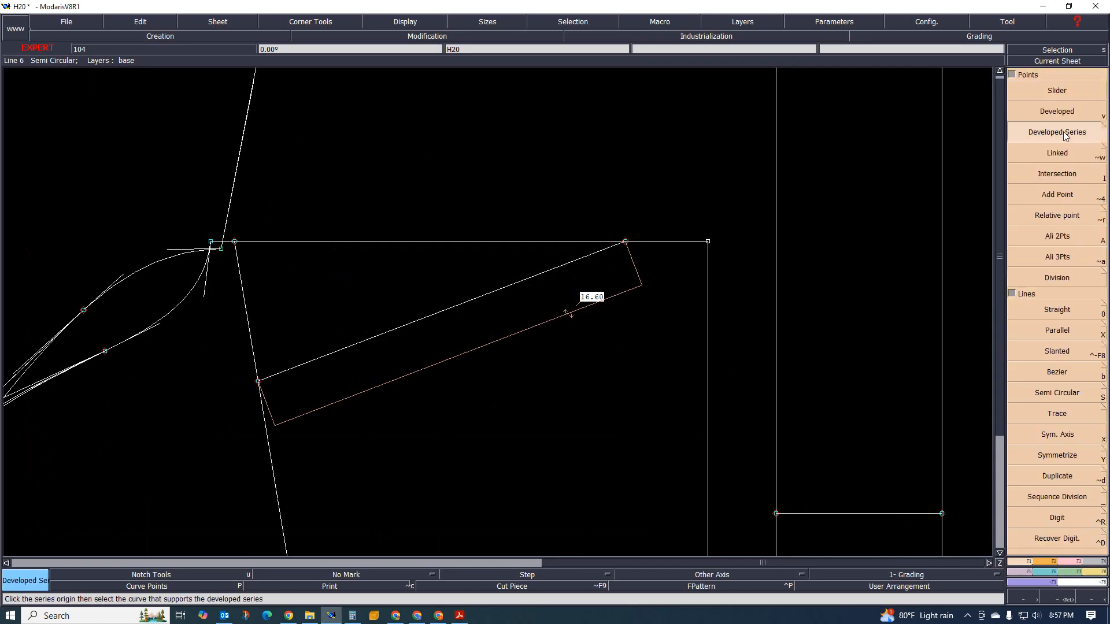
{"action": "left_click", "coordinate": [625, 241]}
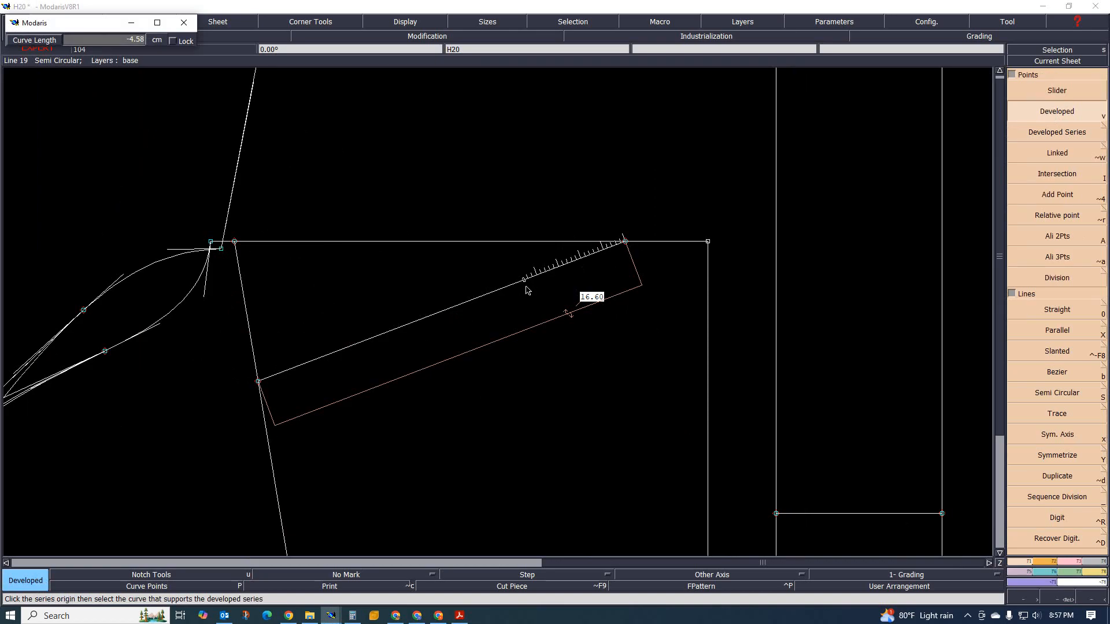
{"action": "key", "text": "BackSpace"}
{"action": "left_click", "coordinate": [534, 283]}
{"action": "left_click", "coordinate": [537, 275]}
{"action": "key", "text": "BackSpace"}
{"action": "type", "text": "-8"}
{"action": "key", "text": "Return"}
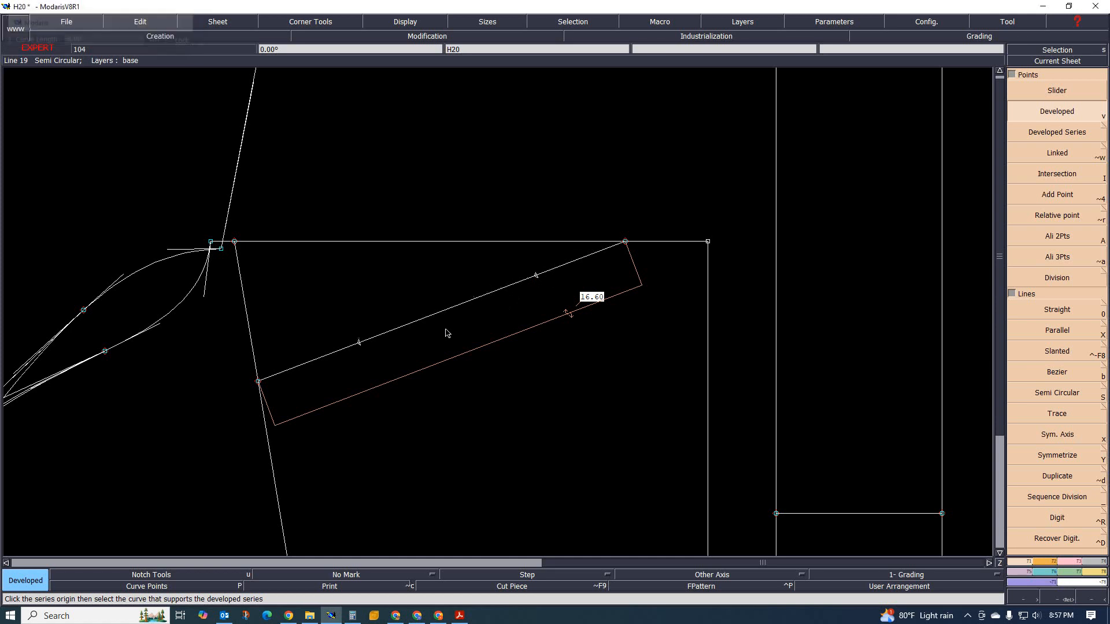
- Examine the pocket and side panel shape on the front sketch in VABORAGE TF.pdf, then return to the pattern sheet in Modaris
{"action": "scroll", "coordinate": [360, 371], "scroll_direction": "down", "scroll_amount": 2}
{"action": "scroll", "coordinate": [355, 384], "scroll_direction": "up", "scroll_amount": 1}
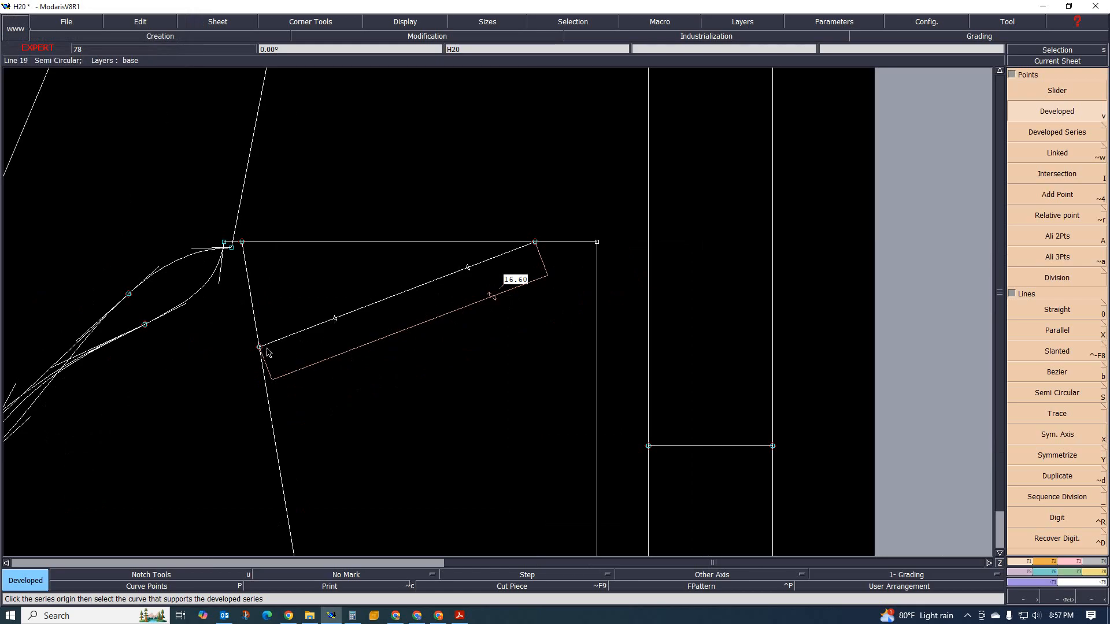
{"action": "left_click", "coordinate": [459, 616]}
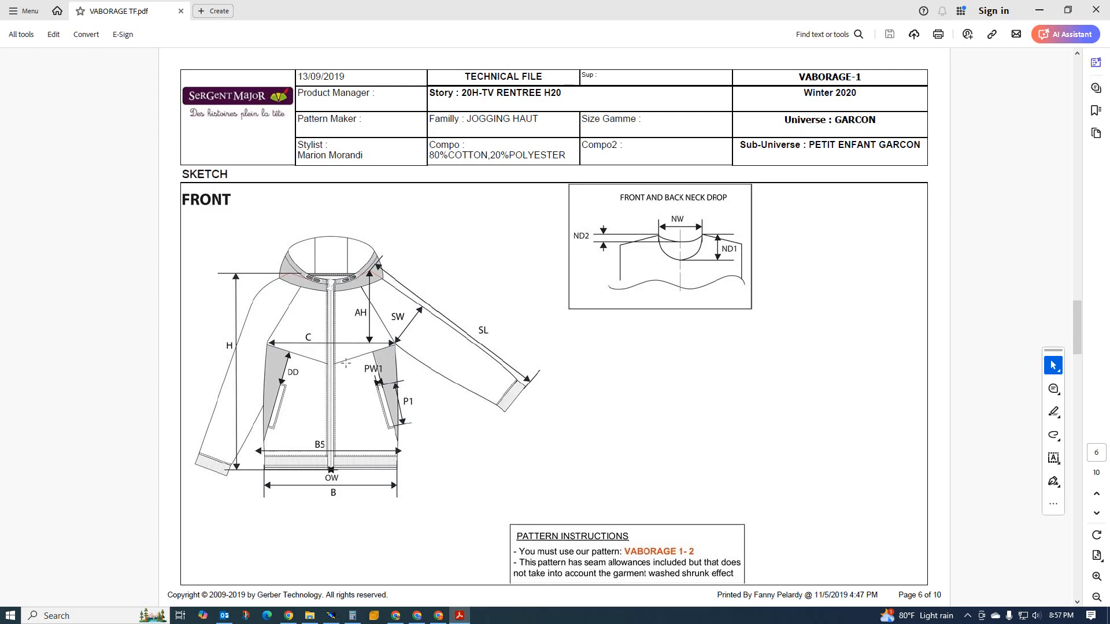
{"action": "scroll", "coordinate": [322, 433], "scroll_direction": "down", "scroll_amount": 1}
{"action": "scroll", "coordinate": [338, 440], "scroll_direction": "up", "scroll_amount": 1}
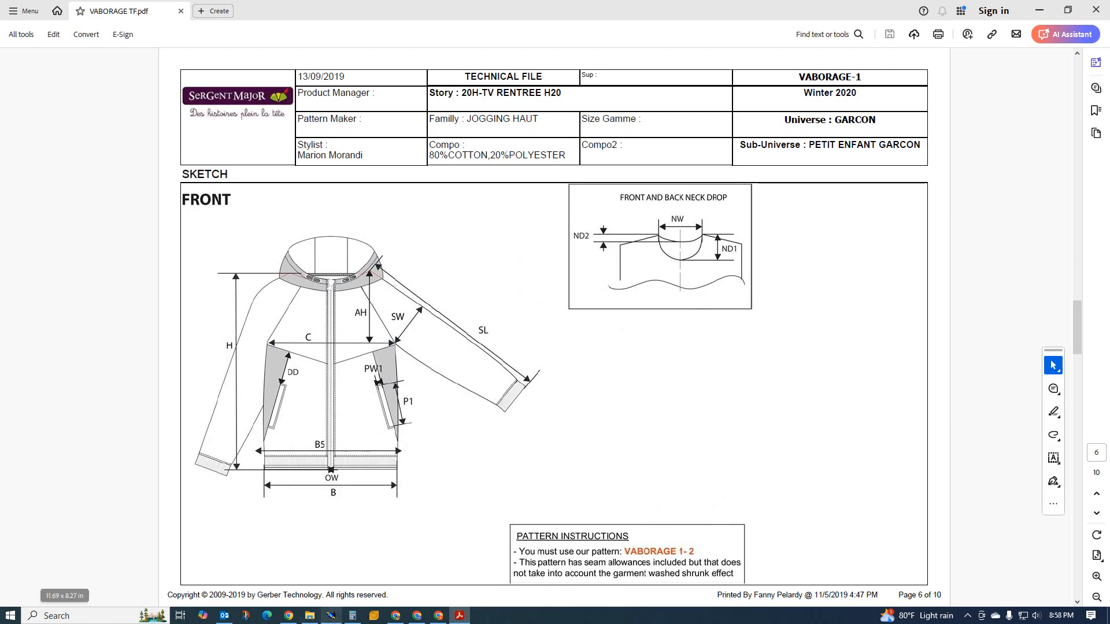
{"action": "left_click", "coordinate": [331, 616]}
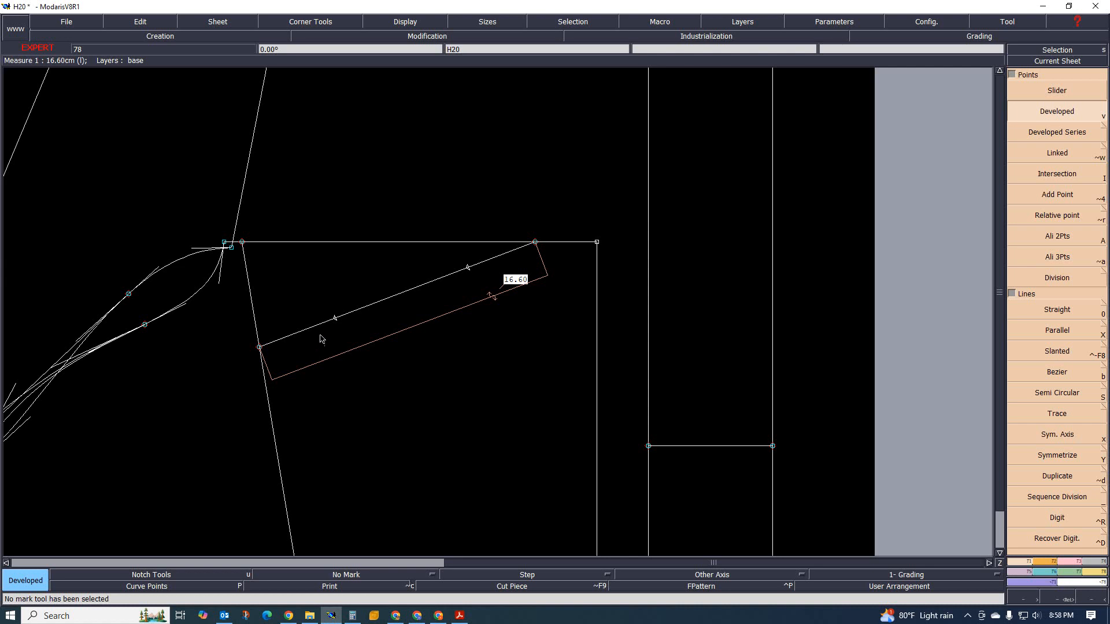
- Draw a two-segment Bezier line about 20.7 cm long from the diagonal pocket line, near its side panel end, to the hem line
{"action": "scroll", "coordinate": [294, 310], "scroll_direction": "down", "scroll_amount": 3}
{"action": "scroll", "coordinate": [298, 329], "scroll_direction": "up", "scroll_amount": 2}
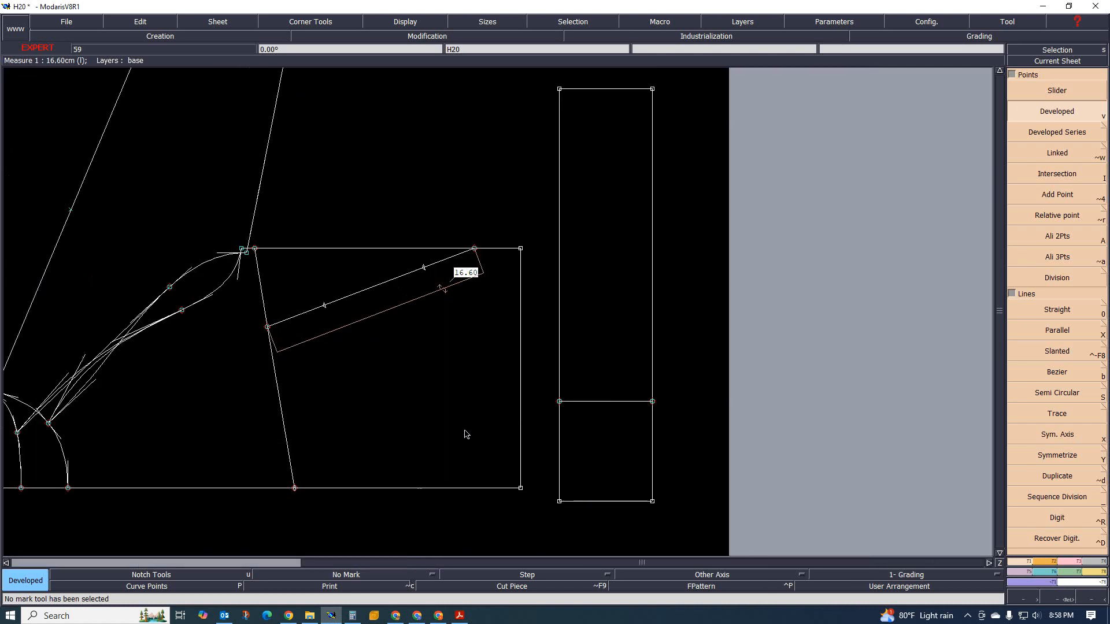
{"action": "left_click", "coordinate": [1038, 397]}
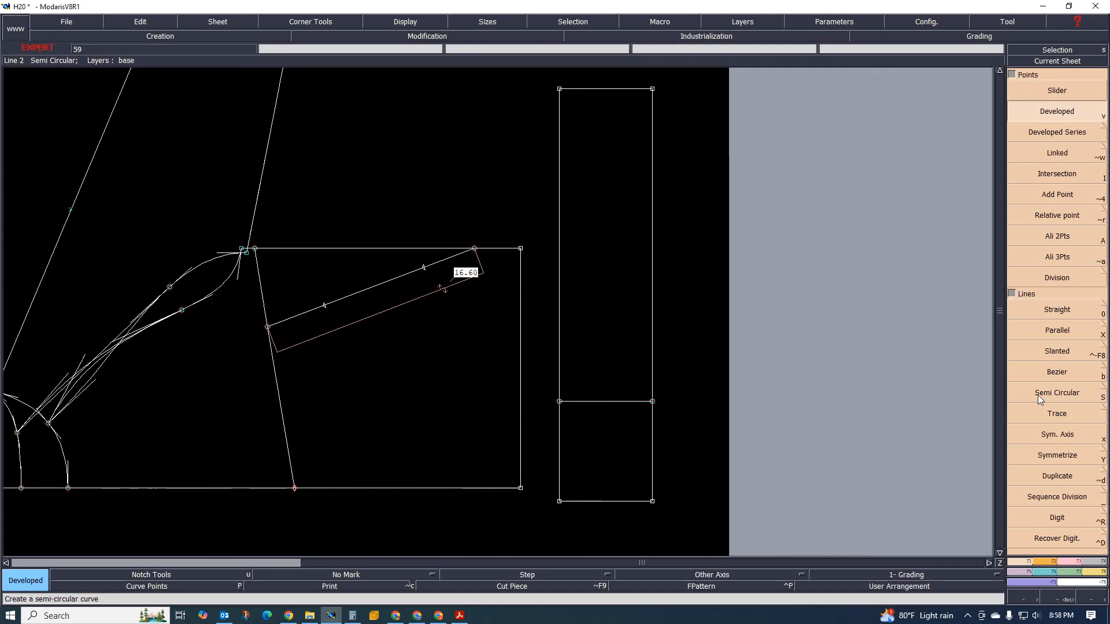
{"action": "left_click", "coordinate": [1057, 377]}
{"action": "left_click", "coordinate": [298, 315]}
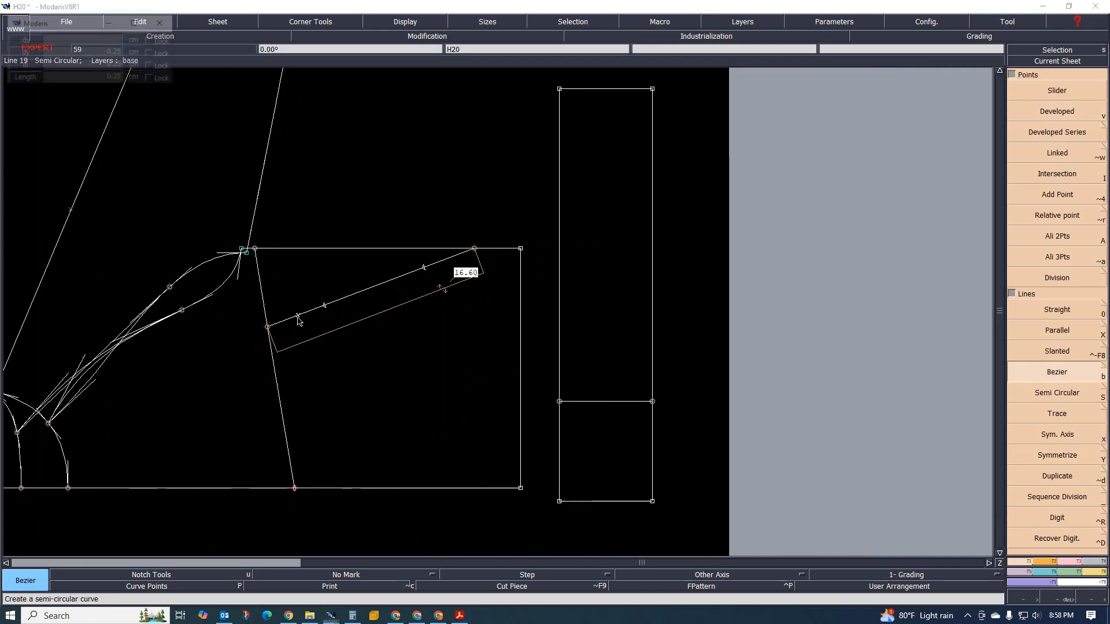
{"action": "left_click", "coordinate": [361, 414]}
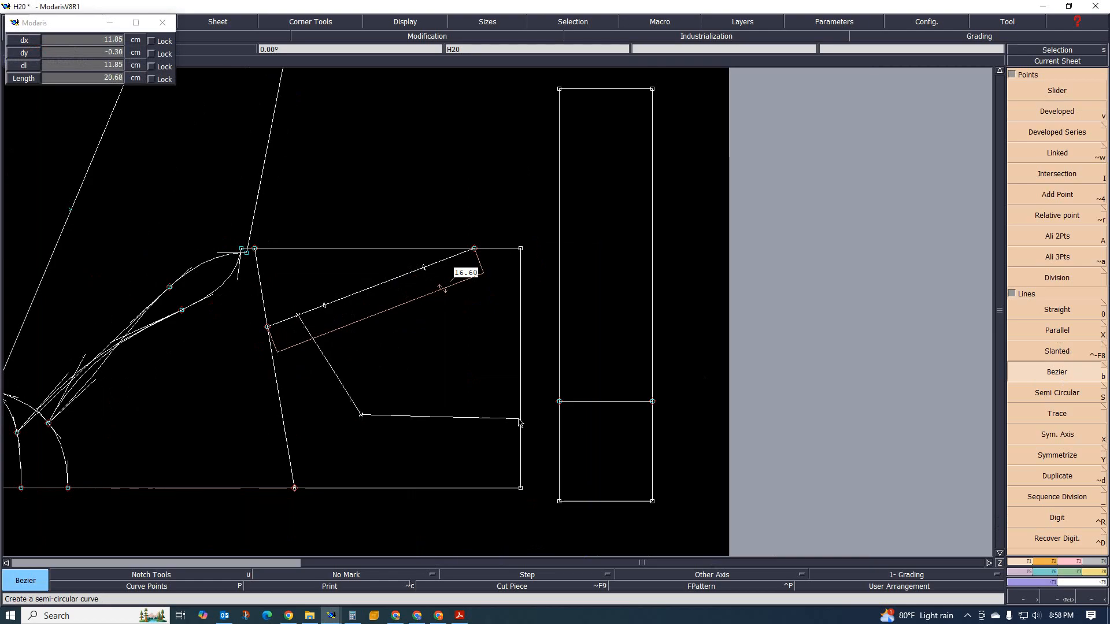
{"action": "left_click", "coordinate": [519, 423]}
{"action": "scroll", "coordinate": [421, 389], "scroll_direction": "up", "scroll_amount": 2}
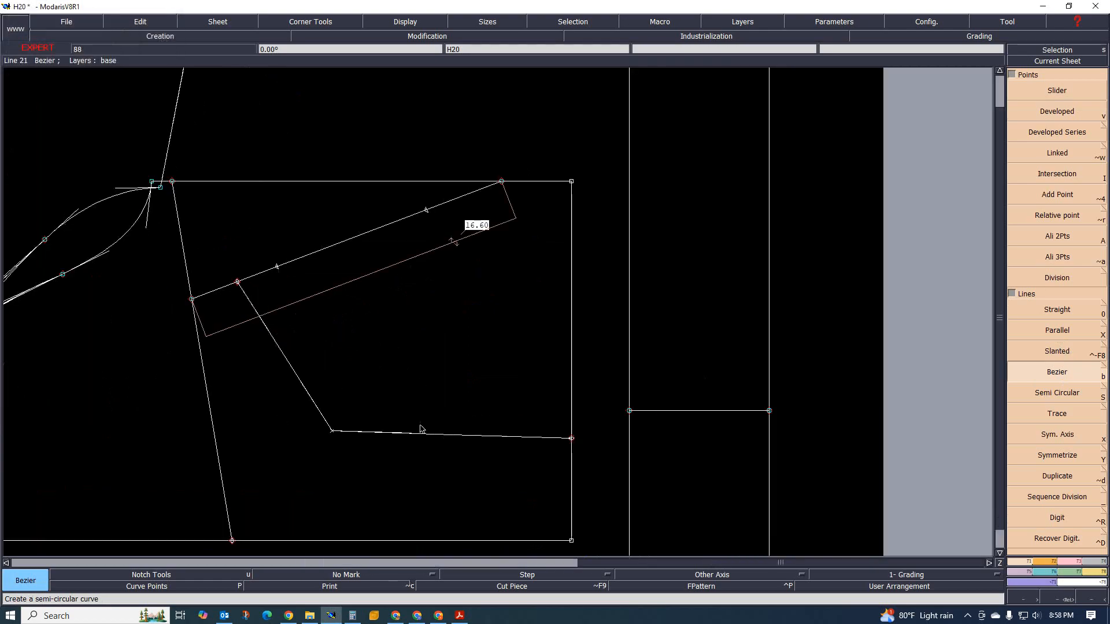
- Reshape the pocket bag line by shifting its hem end slightly toward the side seam and bowing the segment that meets the hem outward
{"action": "key", "text": "e"}
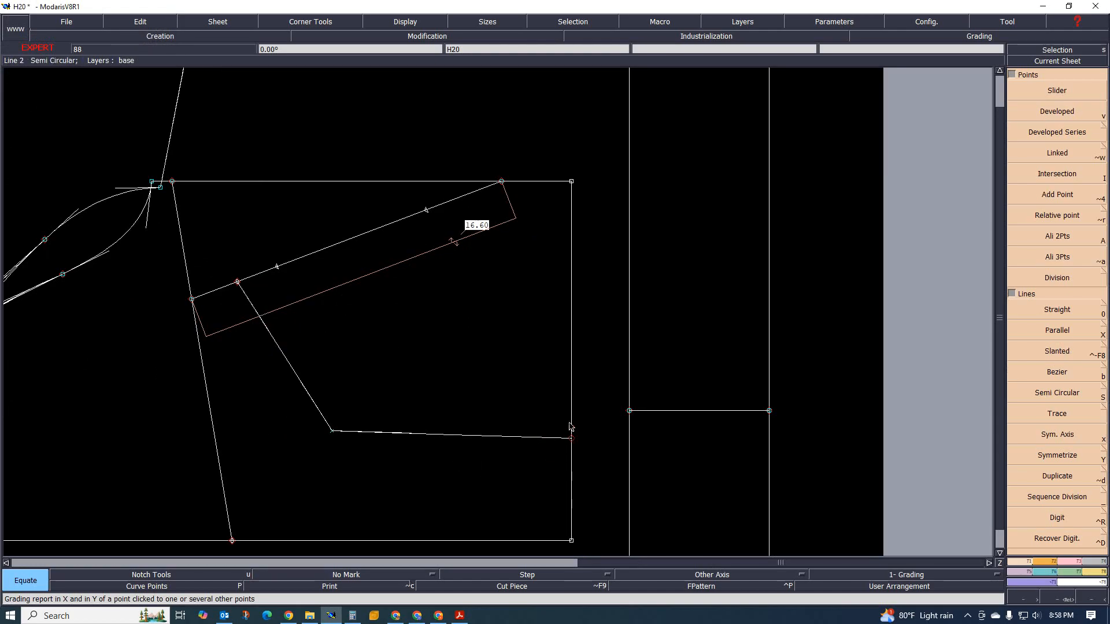
{"action": "key", "text": "r"}
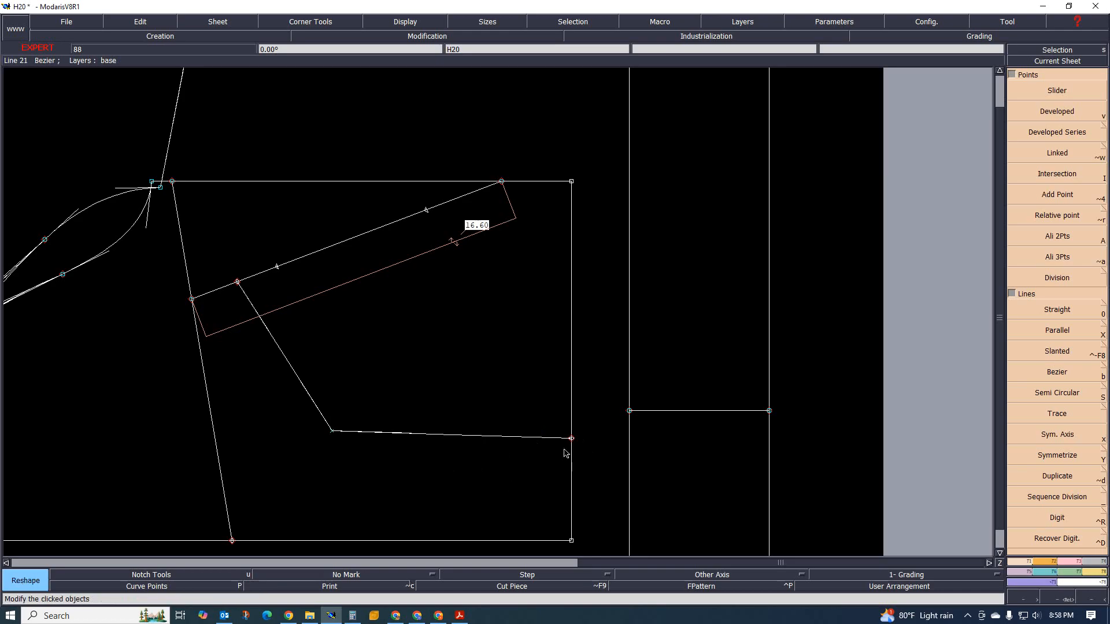
{"action": "left_click", "coordinate": [571, 439]}
{"action": "left_click", "coordinate": [572, 430]}
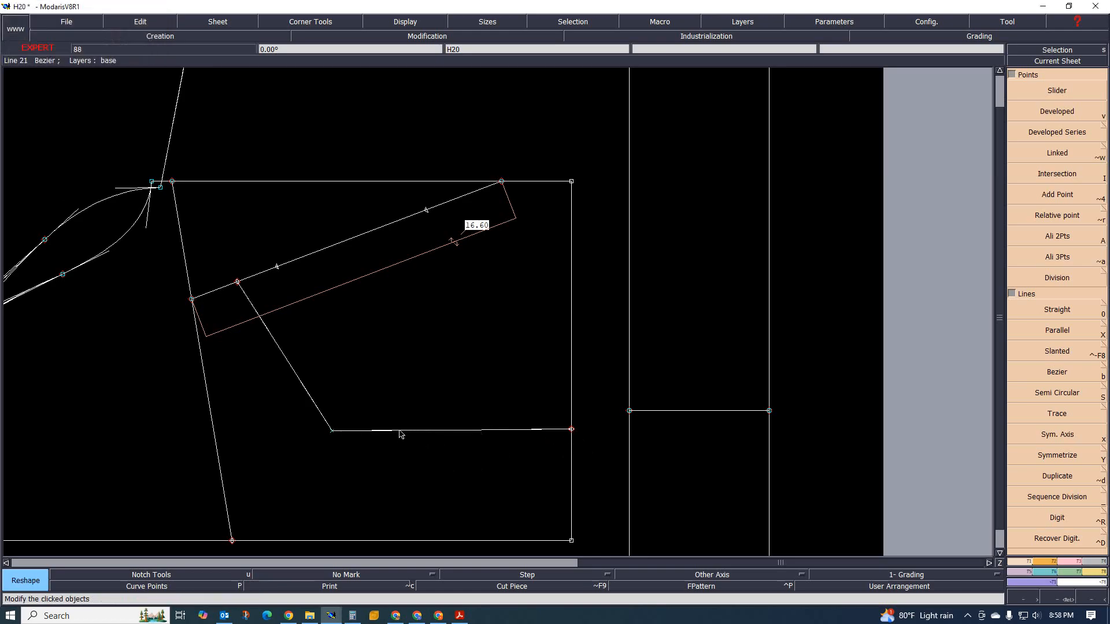
{"action": "left_click_drag", "start_coordinate": [395, 434], "coordinate": [401, 449]}
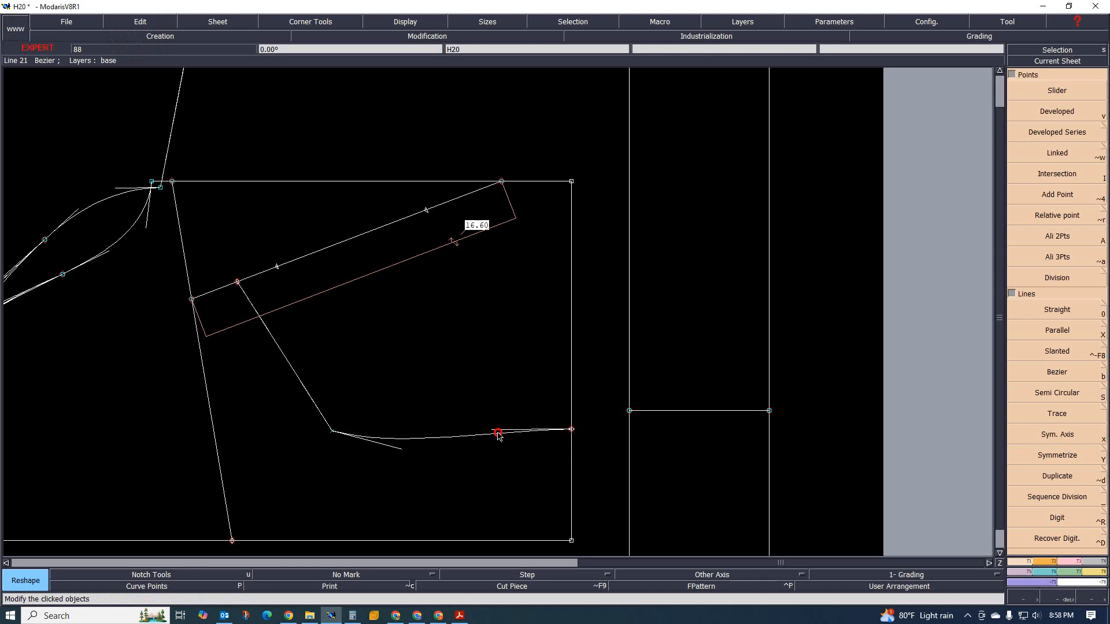
{"action": "mouse_move", "coordinate": [498, 435]}
{"action": "left_mouse_down"}
{"action": "mouse_move", "coordinate": [503, 453]}
{"action": "mouse_move", "coordinate": [490, 448]}
{"action": "left_mouse_up"}
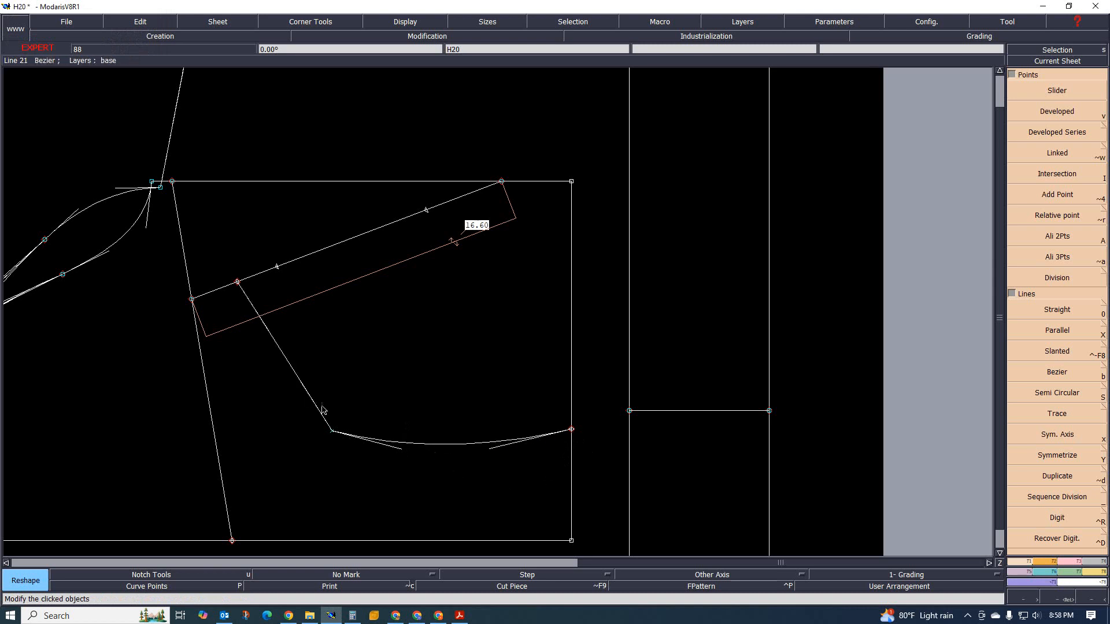
- Bow the segment starting at the diagonal pocket line outward and adjust the middle tangent for a smooth, rounded pocket bag curve
{"action": "left_click_drag", "start_coordinate": [302, 389], "coordinate": [293, 391]}
{"action": "left_click_drag", "start_coordinate": [268, 337], "coordinate": [253, 336]}
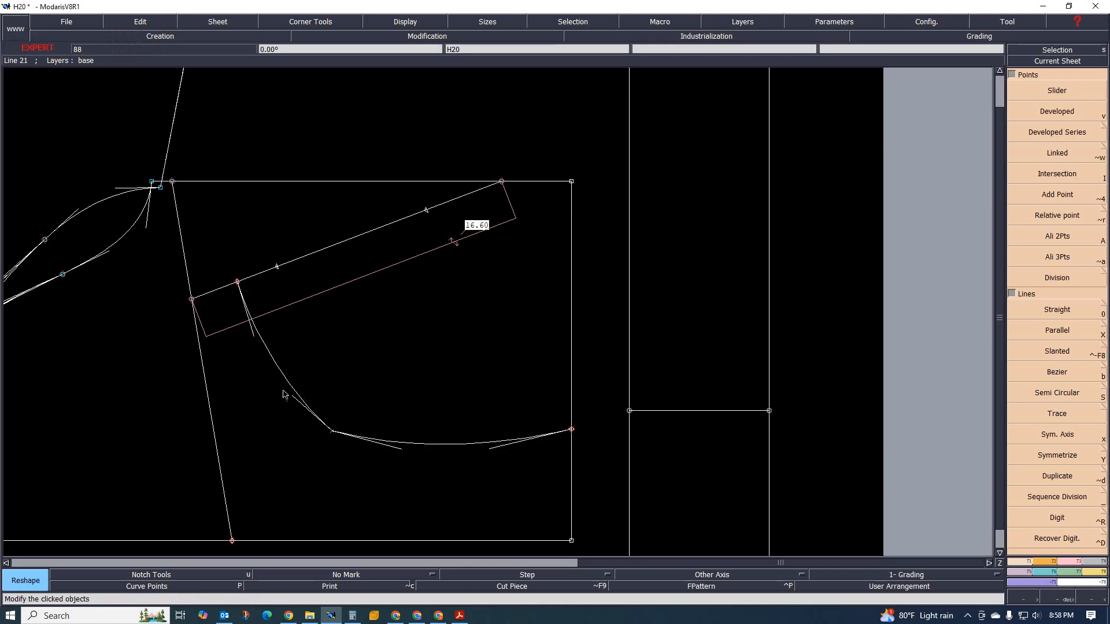
{"action": "left_click_drag", "start_coordinate": [398, 451], "coordinate": [392, 456]}
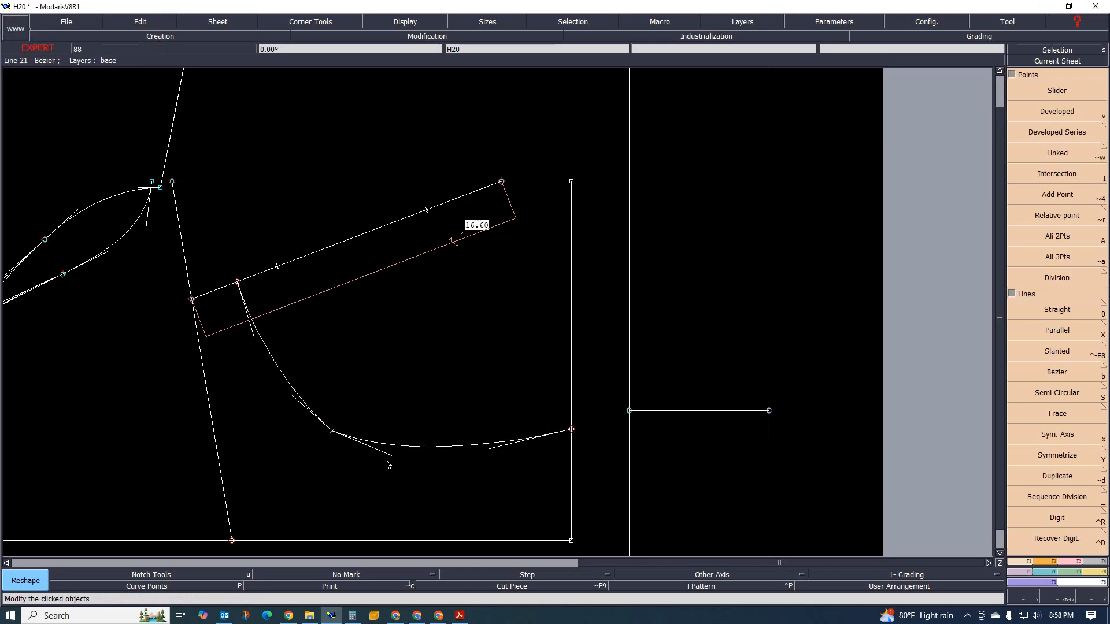
{"action": "left_click_drag", "start_coordinate": [392, 461], "coordinate": [398, 466]}
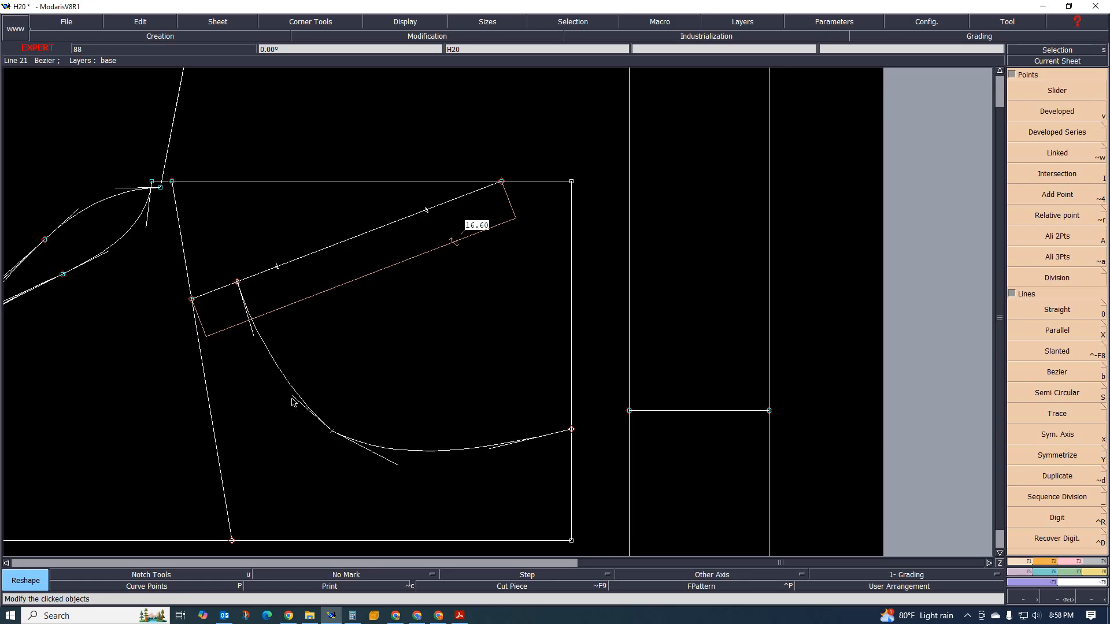
- Examine the pocket bag curve in relation to the diagonal pocket opening and the whole front body
{"action": "scroll", "coordinate": [300, 364], "scroll_direction": "down", "scroll_amount": 1}
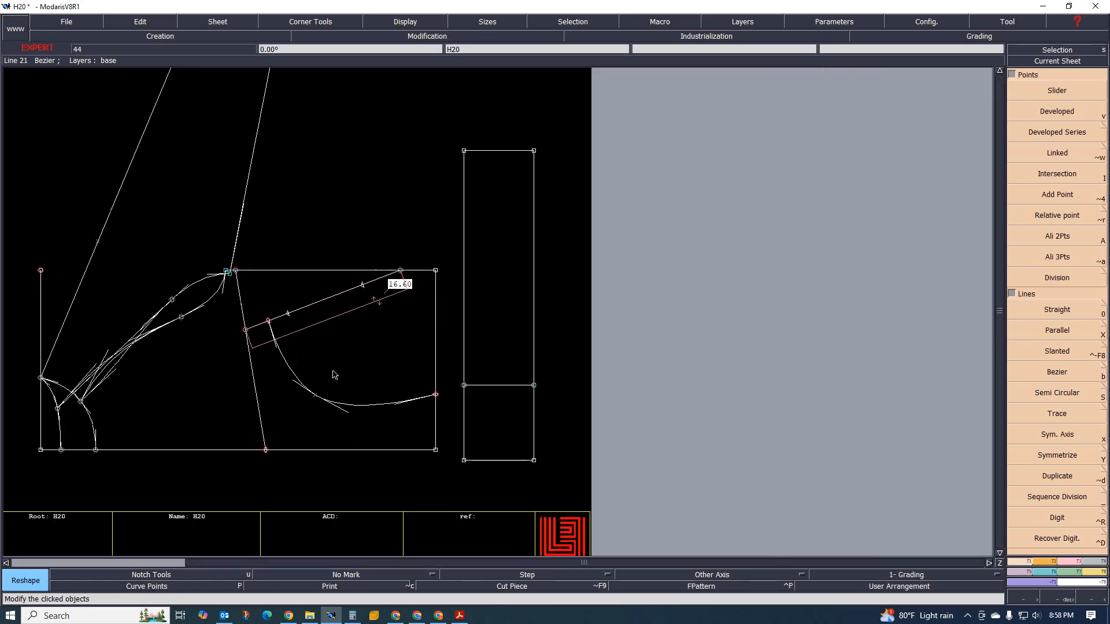
{"action": "scroll", "coordinate": [347, 352], "scroll_direction": "up", "scroll_amount": 1}
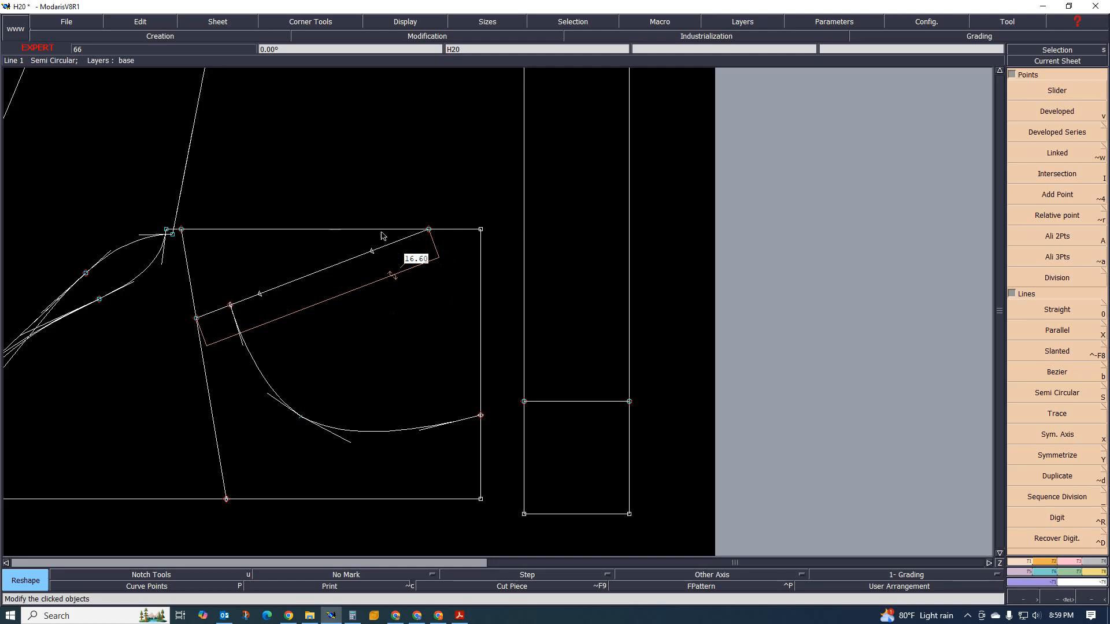
{"action": "scroll", "coordinate": [383, 236], "scroll_direction": "up", "scroll_amount": 1}
{"action": "scroll", "coordinate": [407, 270], "scroll_direction": "down", "scroll_amount": 2}
{"action": "scroll", "coordinate": [414, 283], "scroll_direction": "up", "scroll_amount": 1}
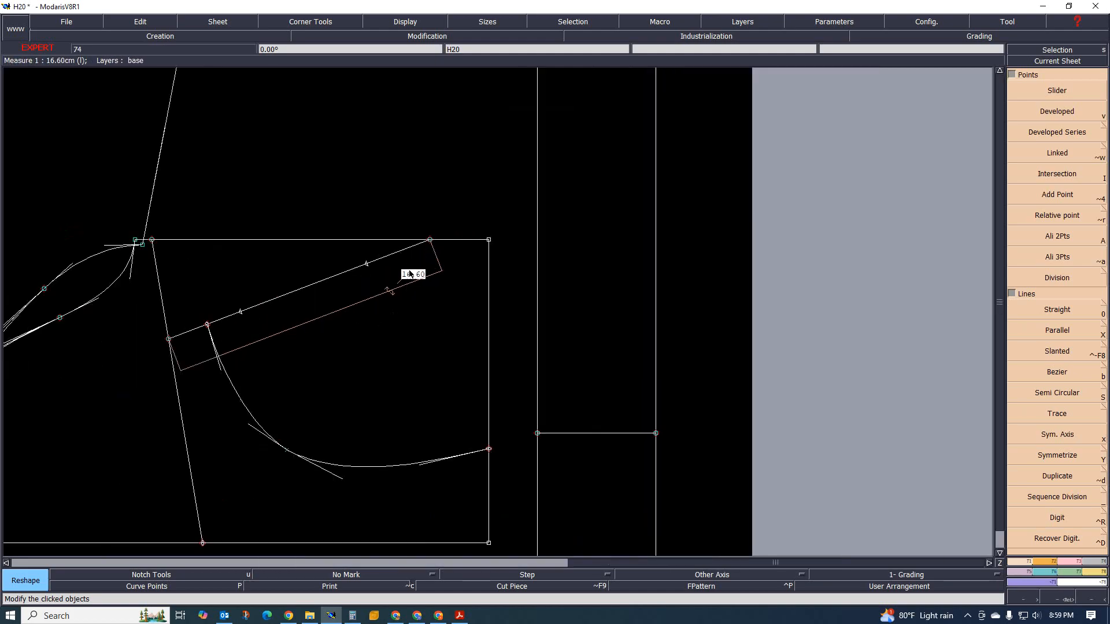
{"action": "scroll", "coordinate": [411, 294], "scroll_direction": "down", "scroll_amount": 1}
{"action": "scroll", "coordinate": [422, 290], "scroll_direction": "up", "scroll_amount": 2}
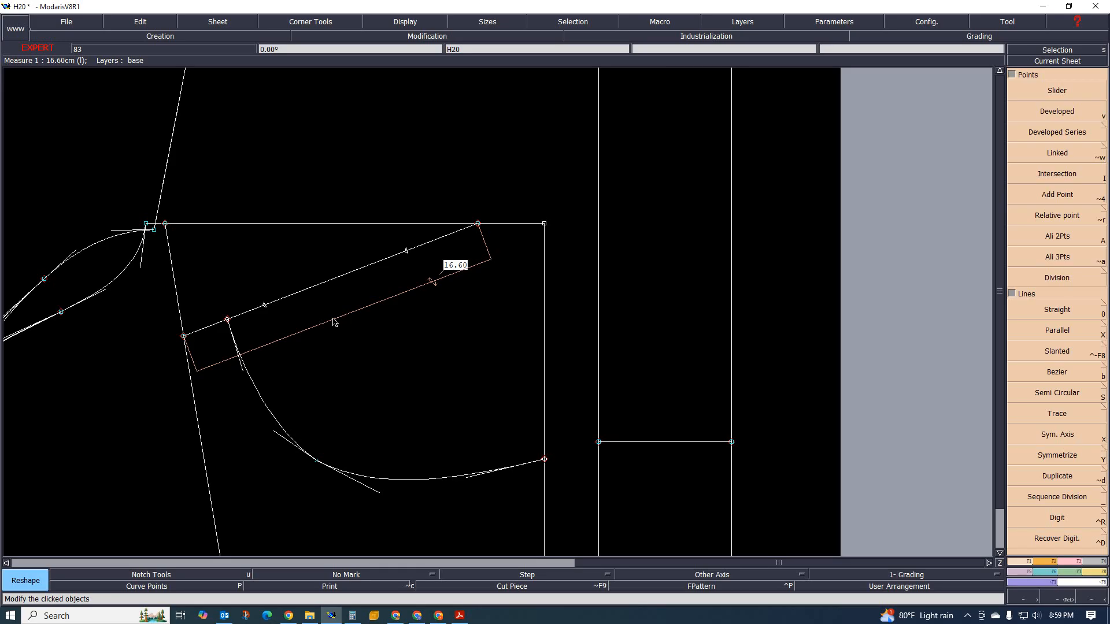
{"action": "scroll", "coordinate": [344, 325], "scroll_direction": "down", "scroll_amount": 3}
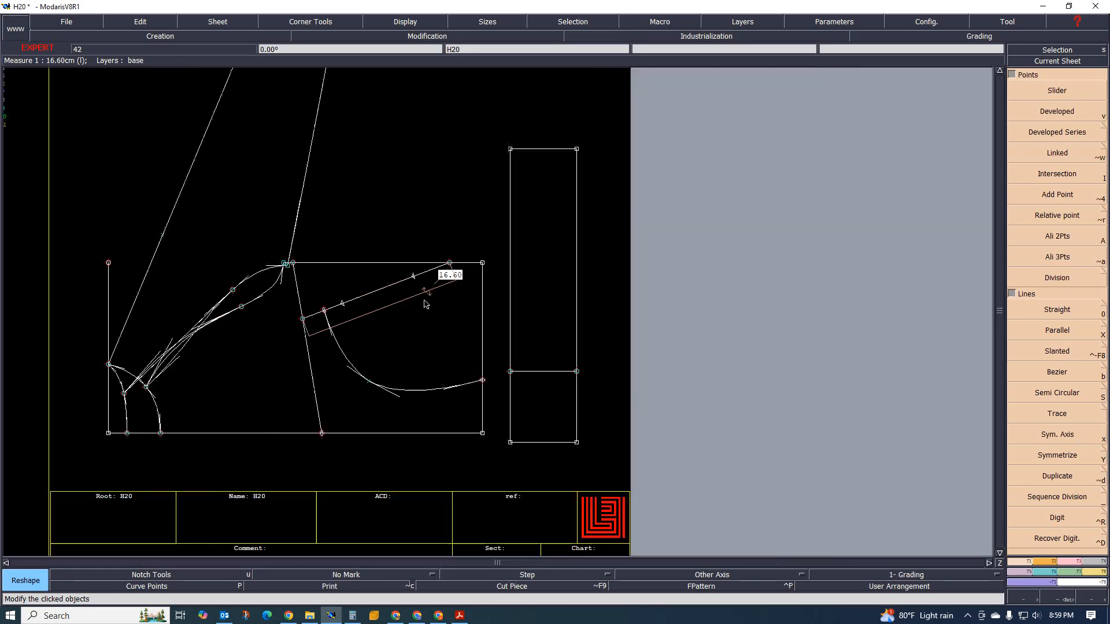
{"action": "scroll", "coordinate": [396, 329], "scroll_direction": "down", "scroll_amount": 3}
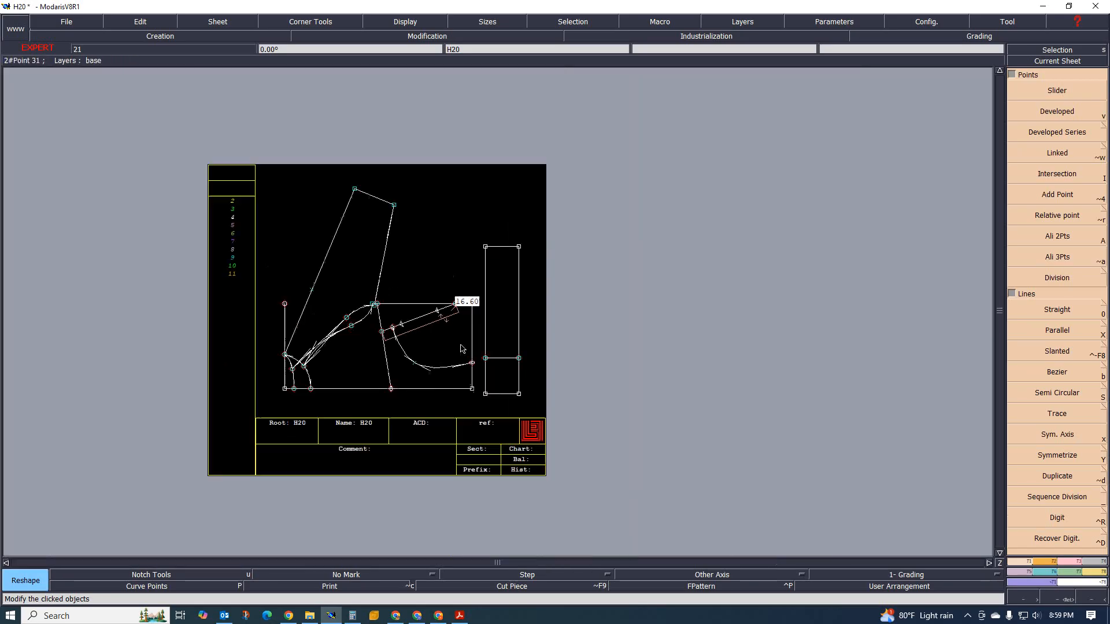
{"action": "scroll", "coordinate": [441, 354], "scroll_direction": "up", "scroll_amount": 5}
{"action": "scroll", "coordinate": [440, 354], "scroll_direction": "down", "scroll_amount": 3}
{"action": "scroll", "coordinate": [538, 376], "scroll_direction": "up", "scroll_amount": 2}
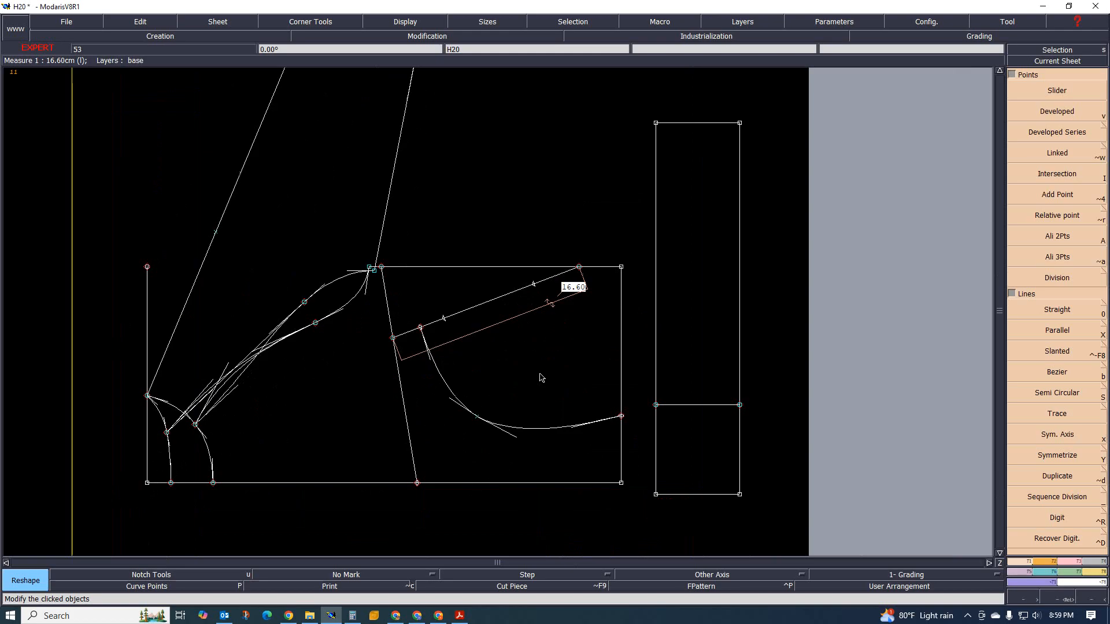
- Draw a trial Bezier line from the far end of the diagonal pocket line through a corner point to the middle of the pocket bag curve
{"action": "scroll", "coordinate": [540, 307], "scroll_direction": "up", "scroll_amount": 2}
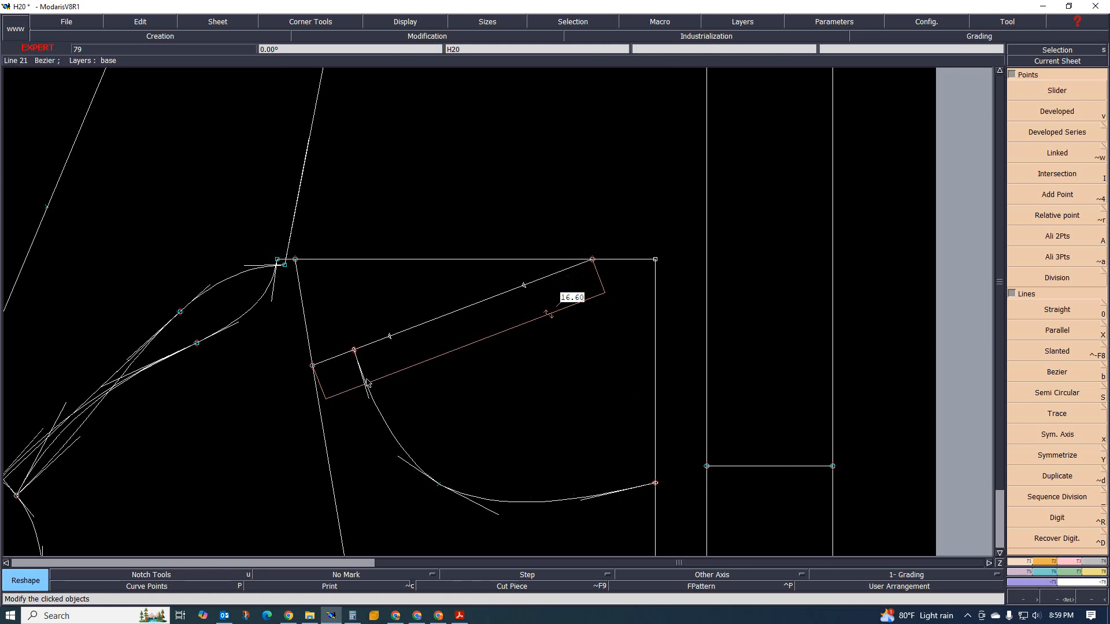
{"action": "key", "text": "b"}
{"action": "left_click", "coordinate": [561, 271]}
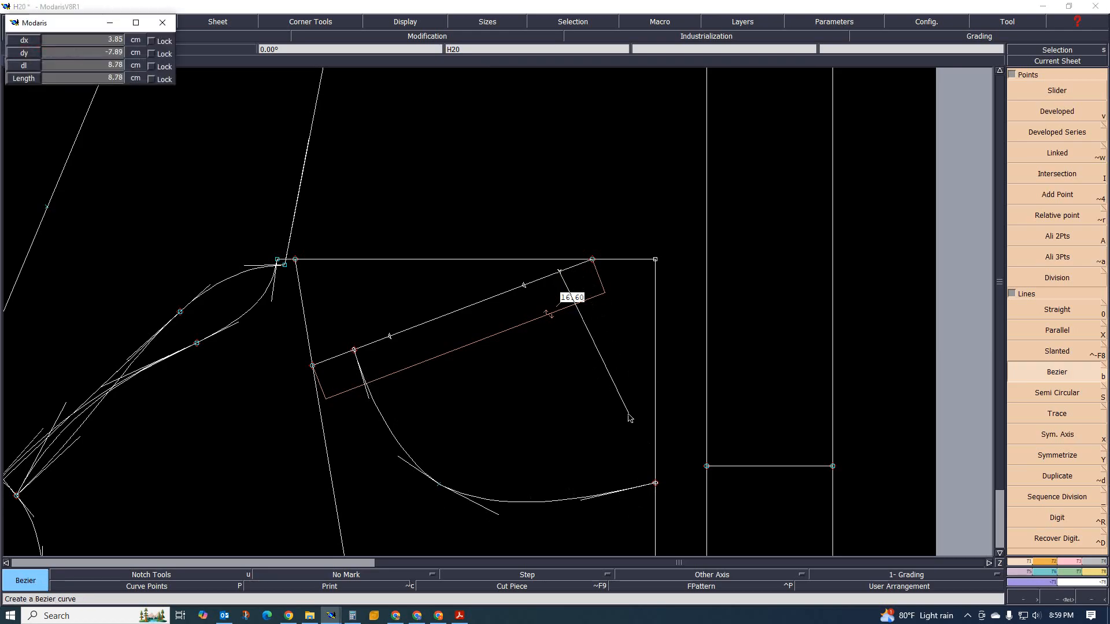
{"action": "left_click", "coordinate": [627, 404]}
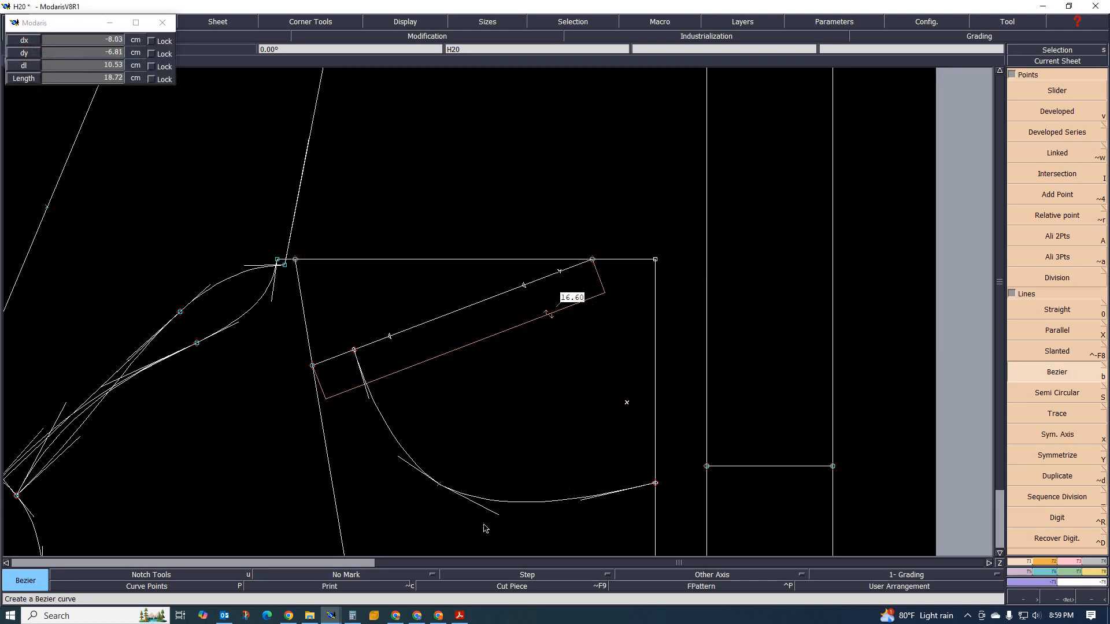
{"action": "left_click", "coordinate": [440, 484]}
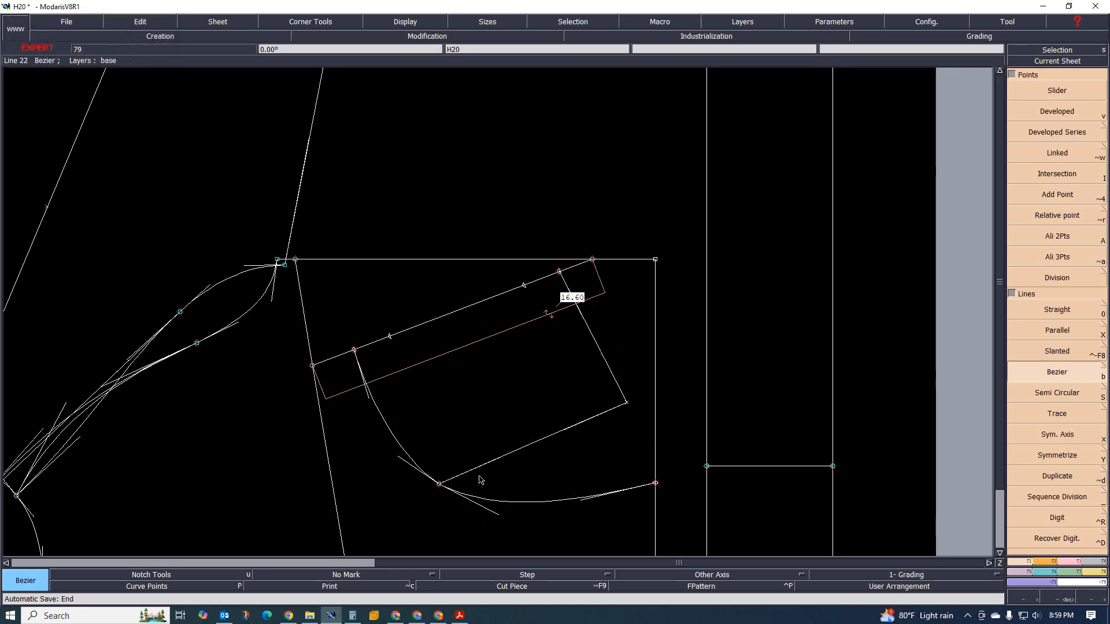
- Try rounding the trial line into a closed pocket bag shape with its tangents, and delete it again
{"action": "left_click", "coordinate": [569, 430]}
{"action": "left_click", "coordinate": [619, 491]}
{"action": "left_click", "coordinate": [500, 457]}
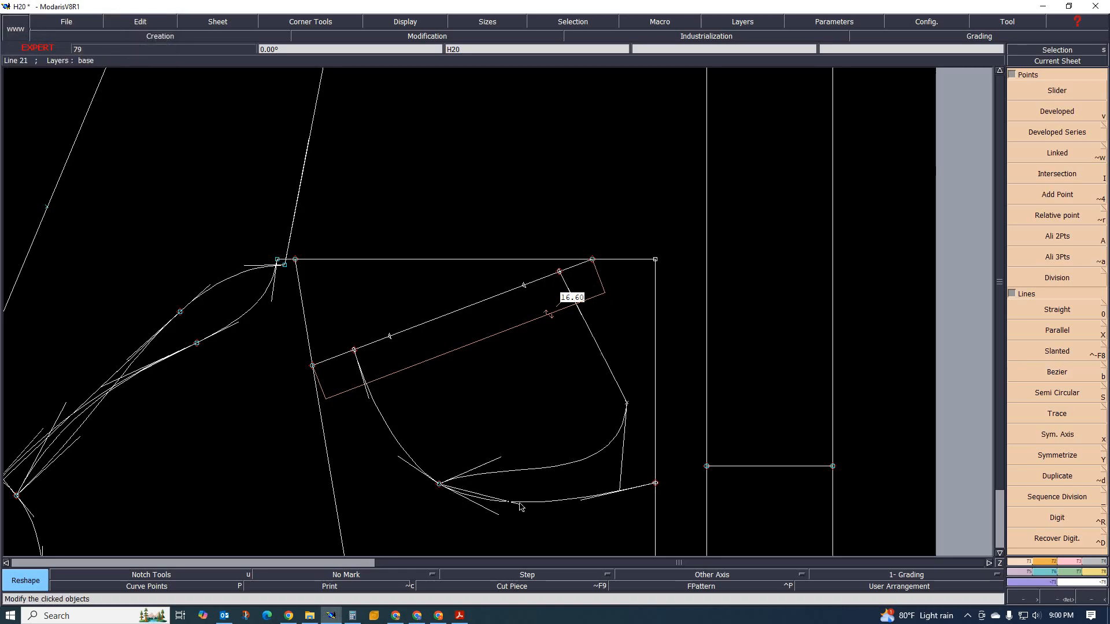
{"action": "left_click", "coordinate": [520, 507]}
{"action": "left_click", "coordinate": [609, 370]}
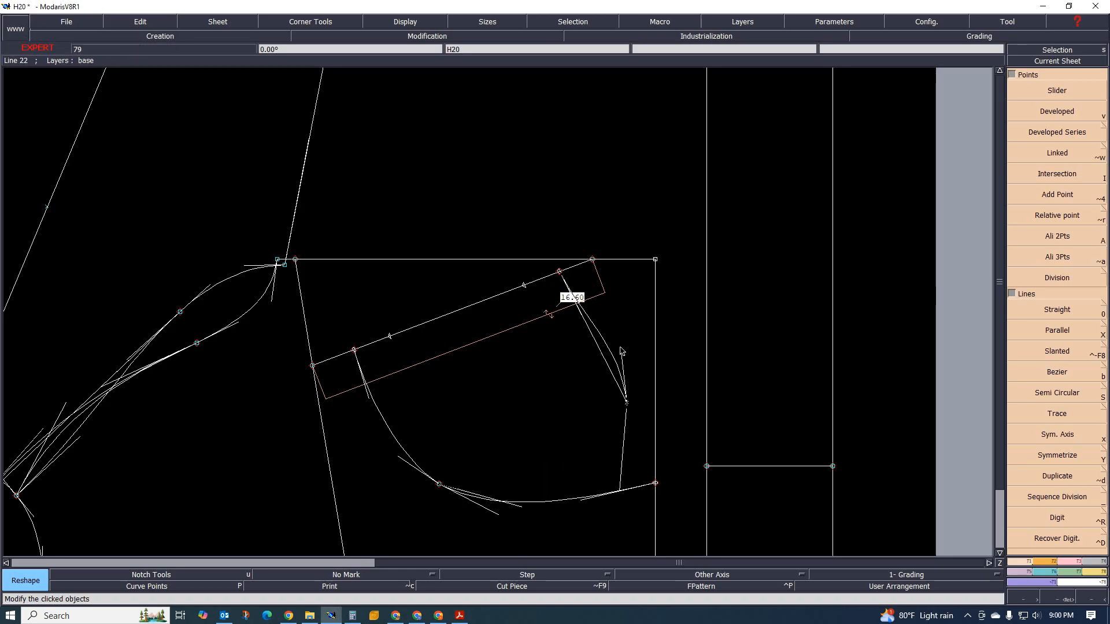
{"action": "left_click", "coordinate": [620, 348]}
{"action": "left_click", "coordinate": [580, 311]}
{"action": "left_click", "coordinate": [577, 309]}
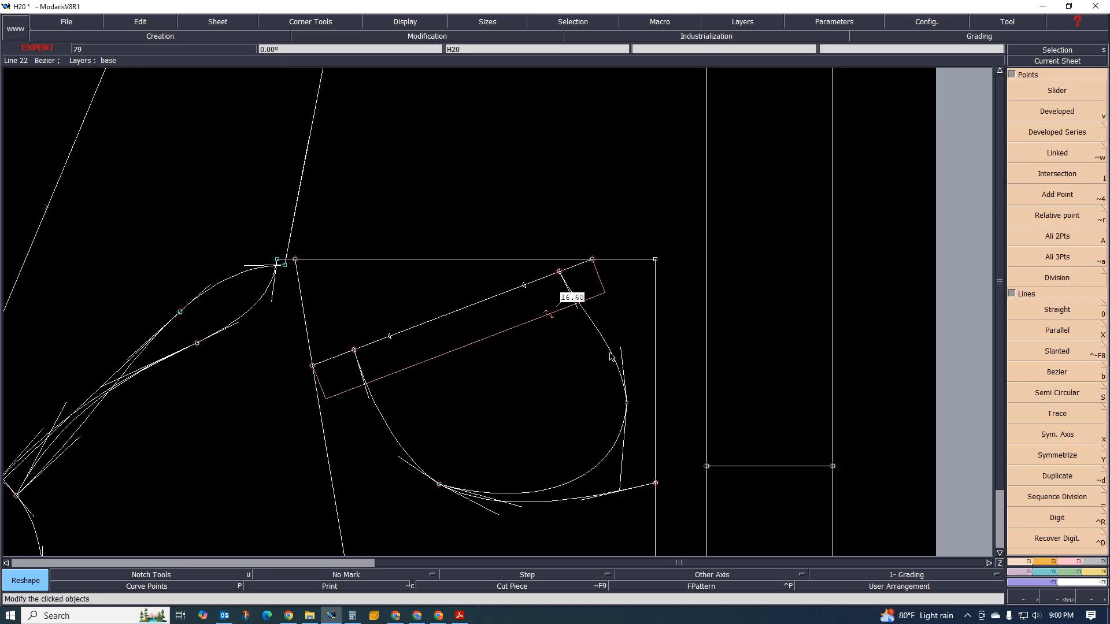
{"action": "left_click", "coordinate": [622, 347]}
{"action": "left_click", "coordinate": [618, 318]}
{"action": "key", "text": "Delete"}
{"action": "left_click", "coordinate": [610, 341]}
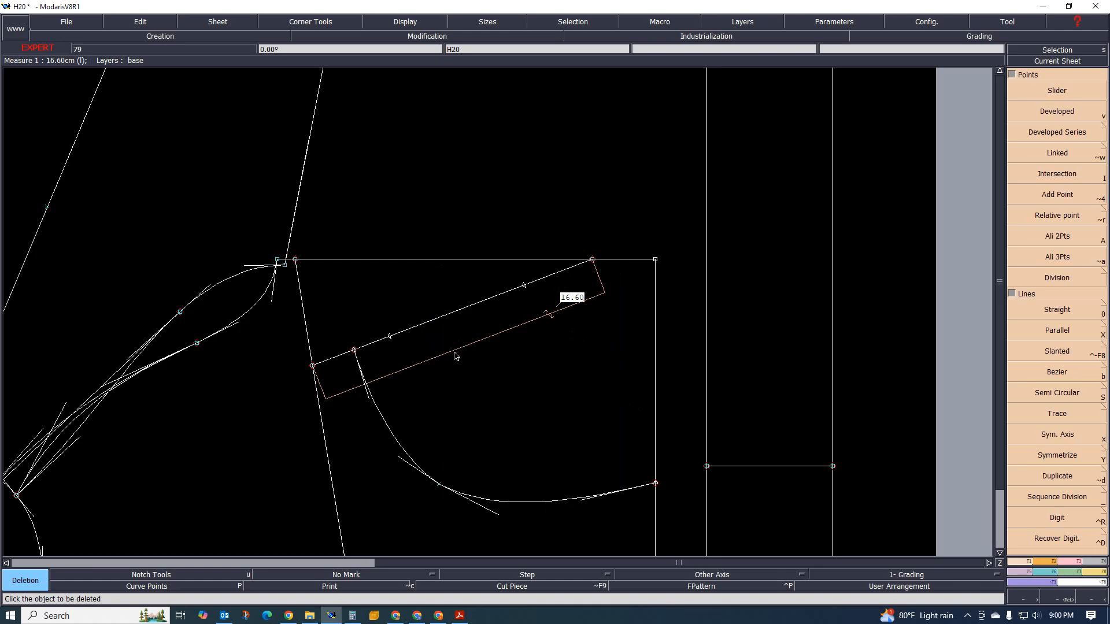
{"action": "scroll", "coordinate": [483, 358], "scroll_direction": "down", "scroll_amount": 2}
{"action": "scroll", "coordinate": [471, 373], "scroll_direction": "up", "scroll_amount": 1}
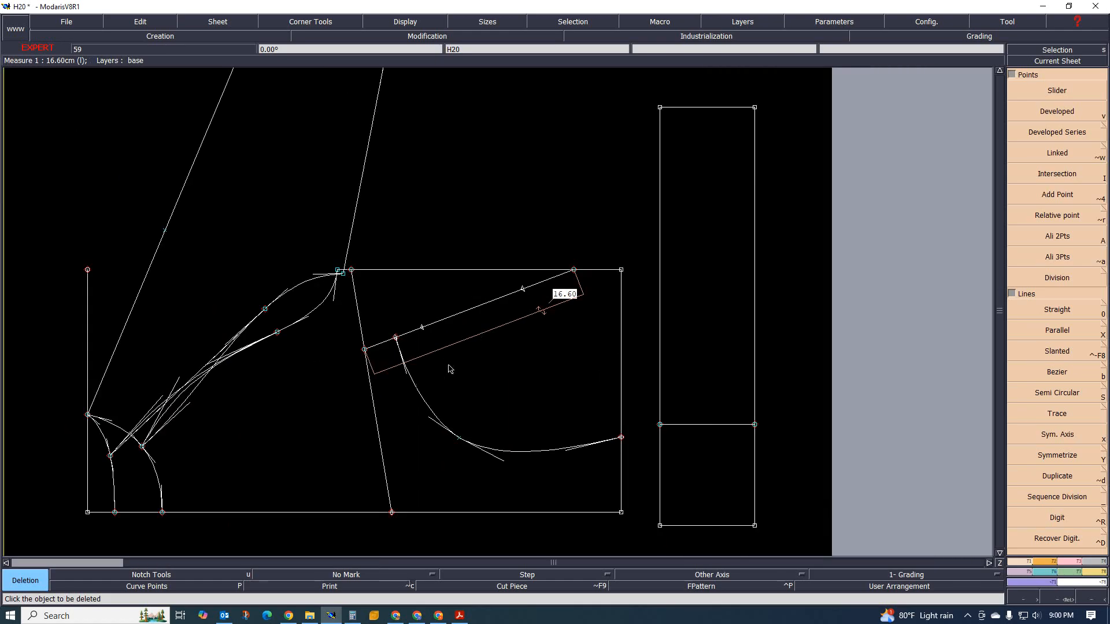
{"action": "scroll", "coordinate": [465, 367], "scroll_direction": "down", "scroll_amount": 3}
{"action": "scroll", "coordinate": [507, 355], "scroll_direction": "up", "scroll_amount": 2}
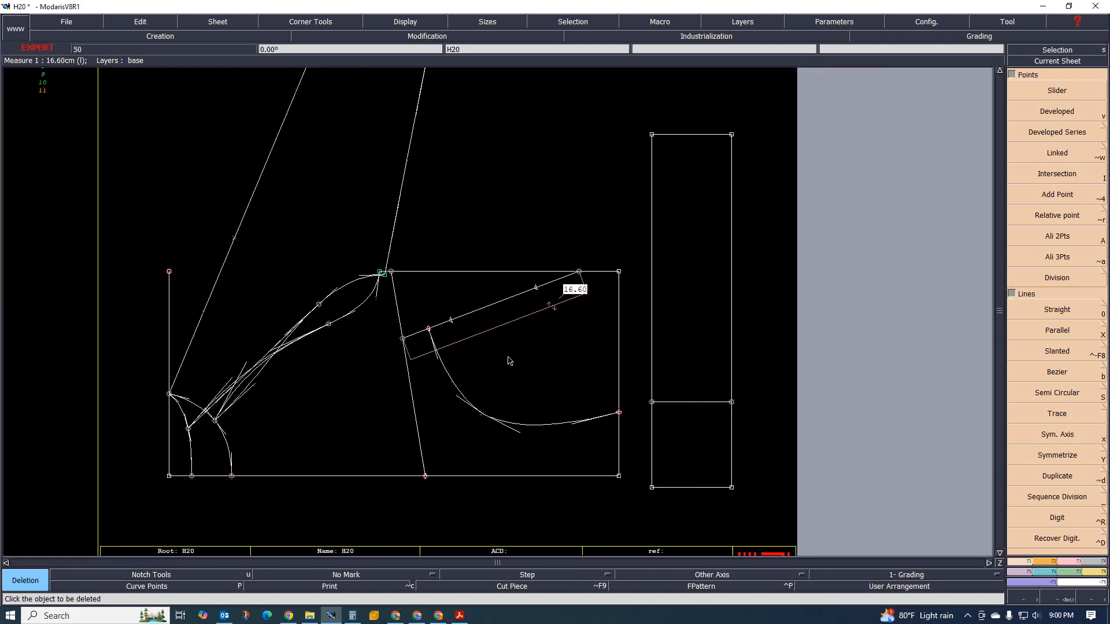
{"action": "scroll", "coordinate": [519, 348], "scroll_direction": "down", "scroll_amount": 1}
{"action": "scroll", "coordinate": [473, 355], "scroll_direction": "up", "scroll_amount": 1}
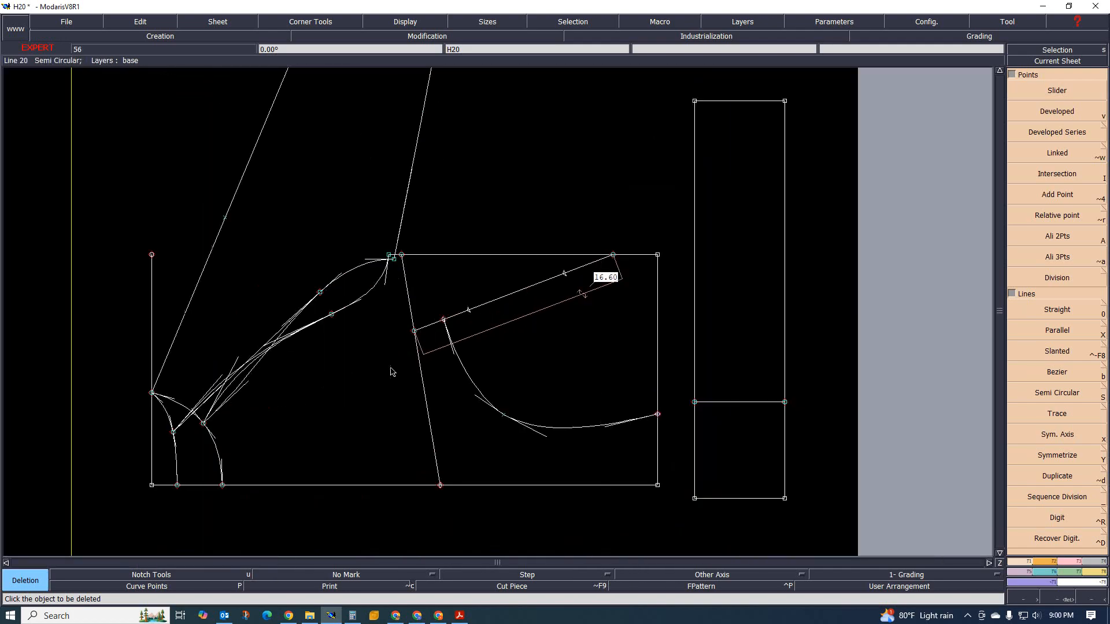
{"action": "scroll", "coordinate": [528, 321], "scroll_direction": "up", "scroll_amount": 2}
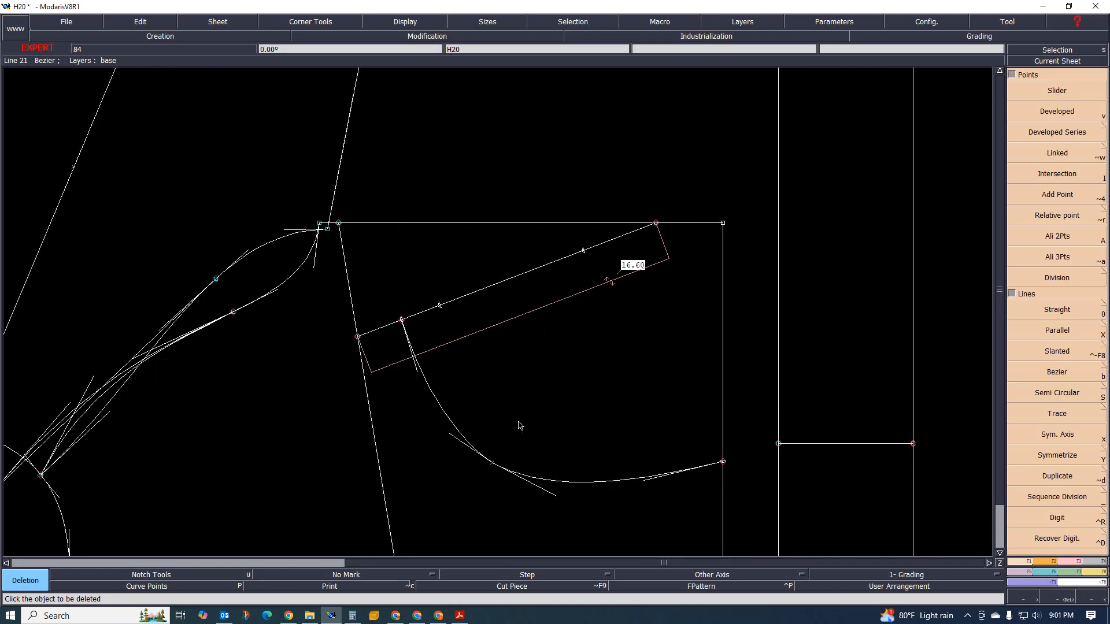
{"action": "scroll", "coordinate": [504, 386], "scroll_direction": "down", "scroll_amount": 2}
{"action": "scroll", "coordinate": [507, 405], "scroll_direction": "up", "scroll_amount": 1}
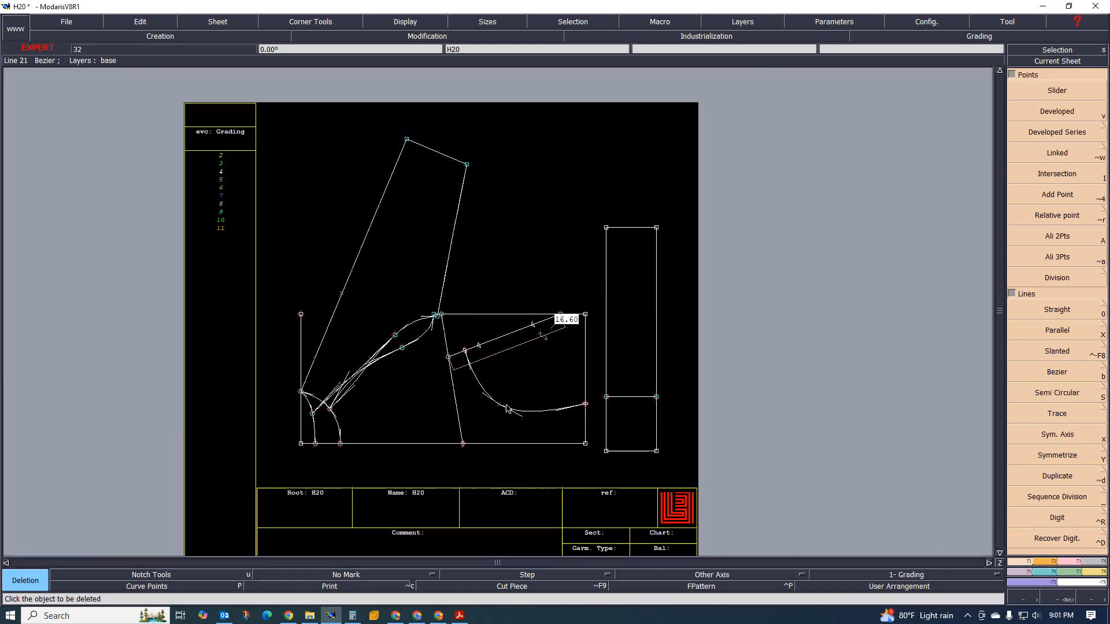